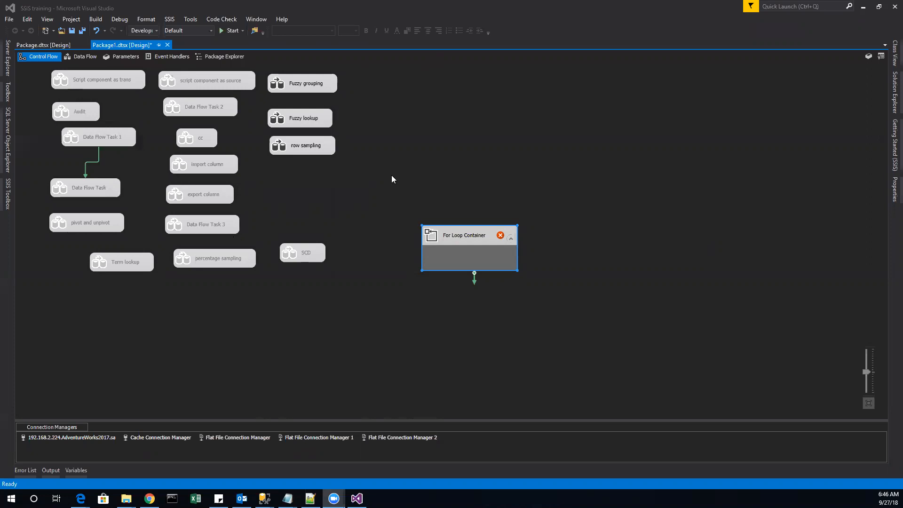
# Open the For Loop Container's editor and set InitExpression to @i=1
pyautogui.click(453, 241)
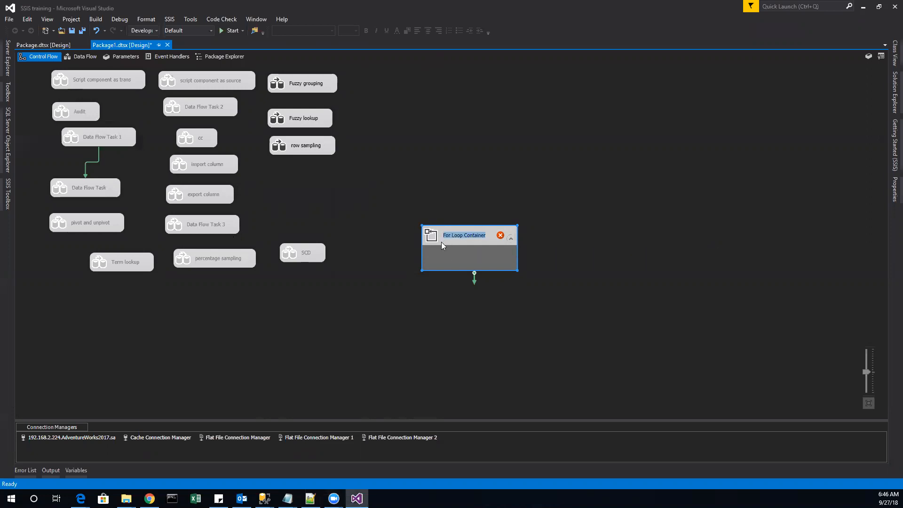
pyautogui.doubleClick(426, 238)
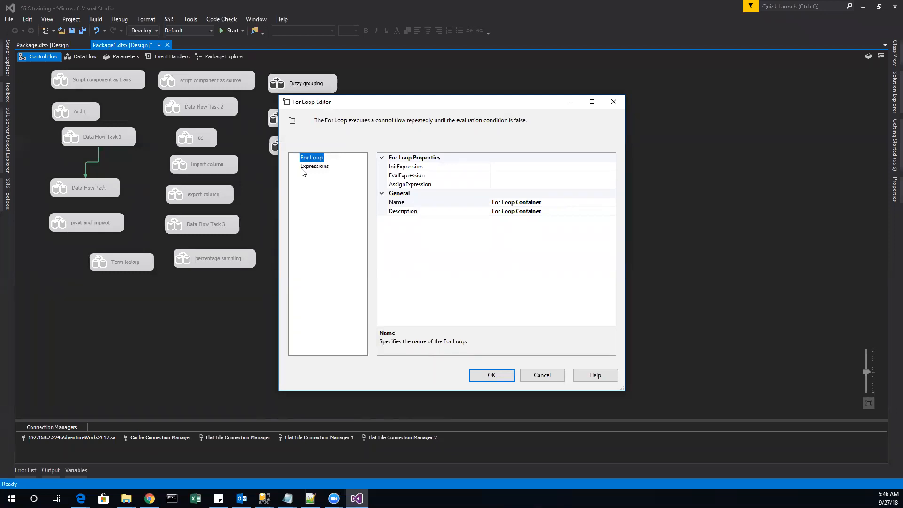
pyautogui.click(517, 167)
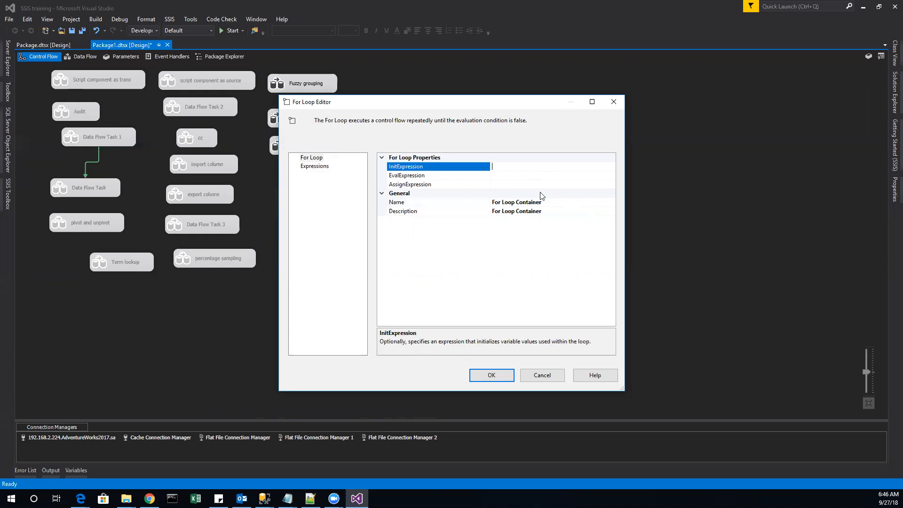
pyautogui.write('@')
pyautogui.press('Return')
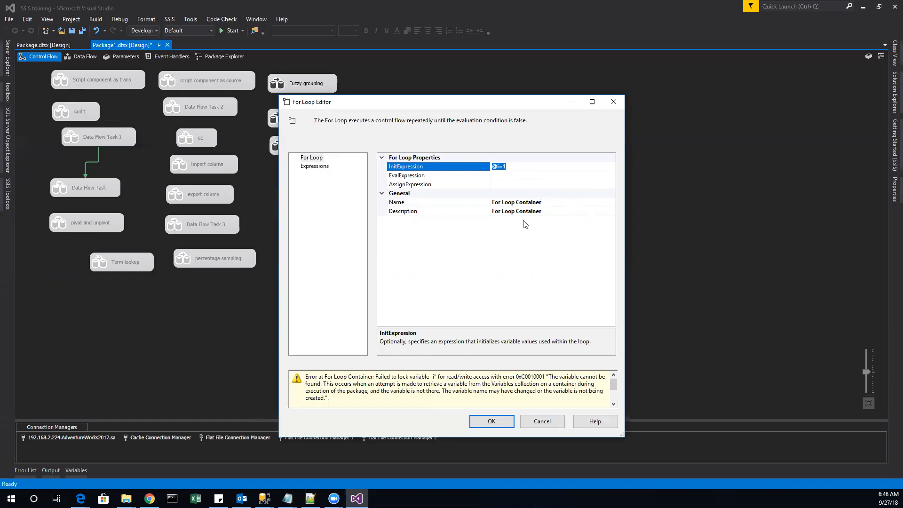
# Set the loop's EvalExpression to @i <=@j
pyautogui.click(503, 172)
pyautogui.write('@')
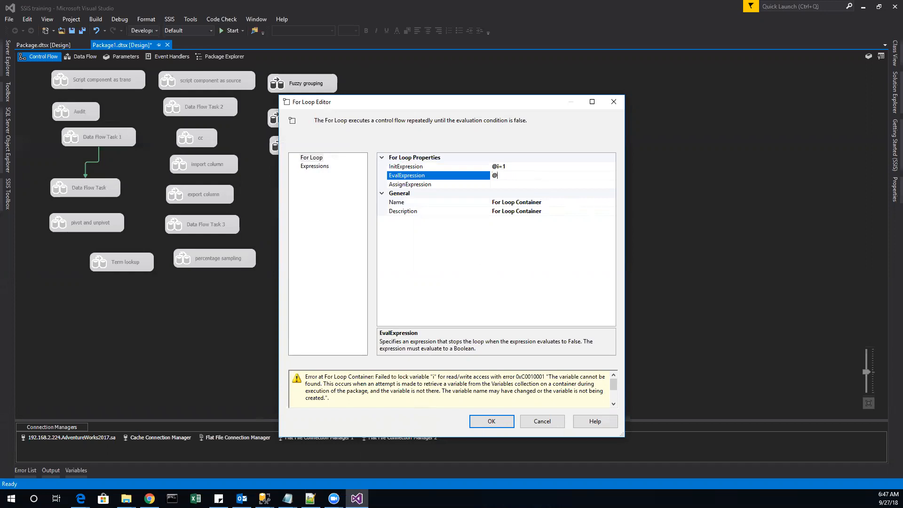
pyautogui.write('i >=@')
pyautogui.press('Return')
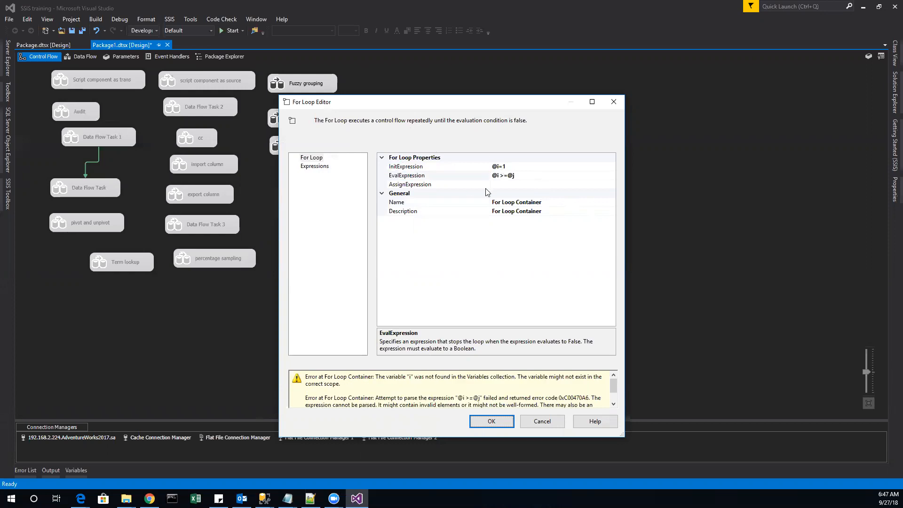
pyautogui.click(497, 185)
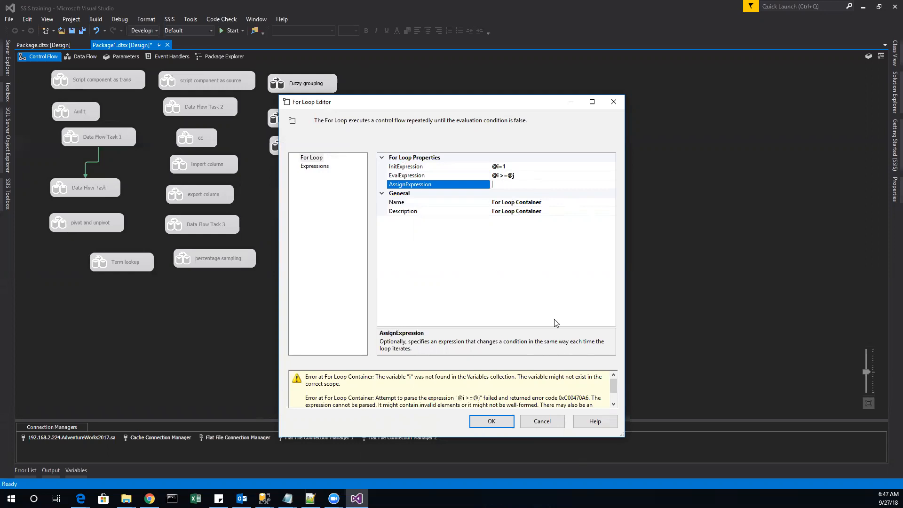
pyautogui.click(505, 177)
pyautogui.press('BackSpace')
pyautogui.press('BackSpace')
pyautogui.write('<=')
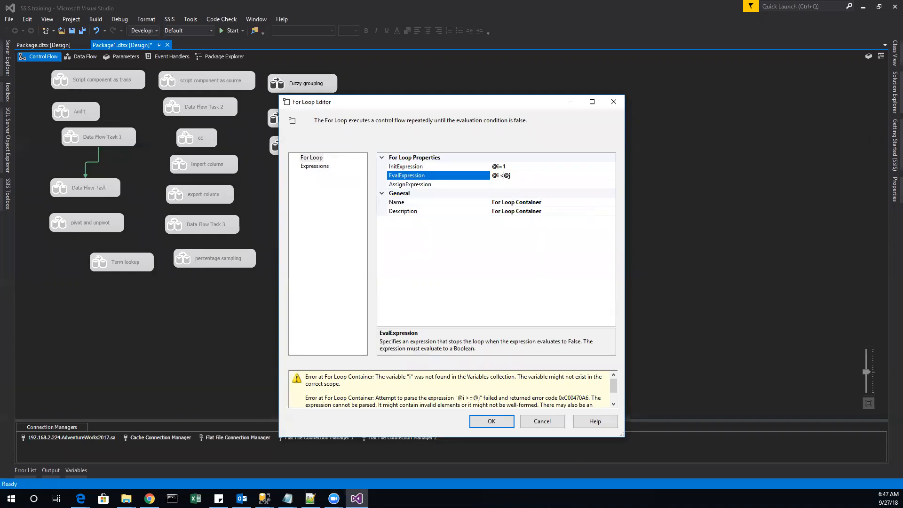
# Set the loop's AssignExpression to @i= @i+1 and accept the For Loop settings
pyautogui.click(517, 184)
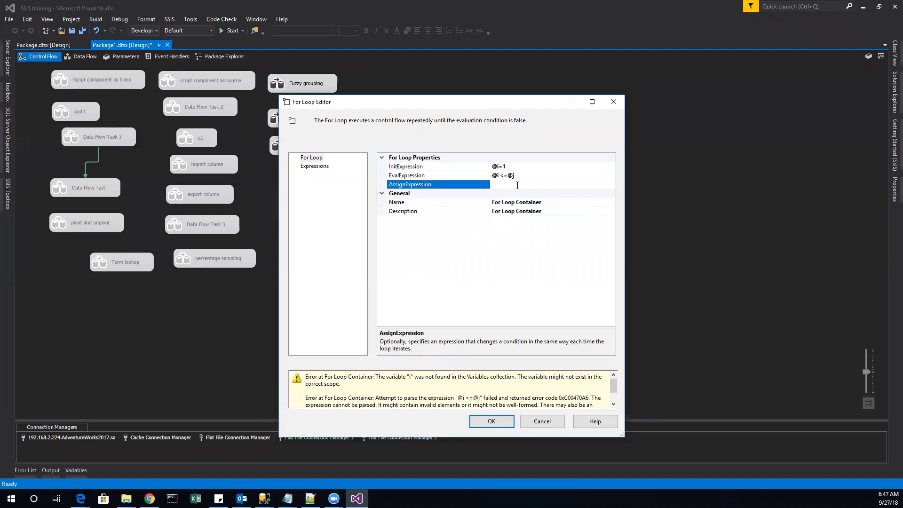
pyautogui.write('@')
pyautogui.write('i= @i+1')
pyautogui.rightClick(288, 499)
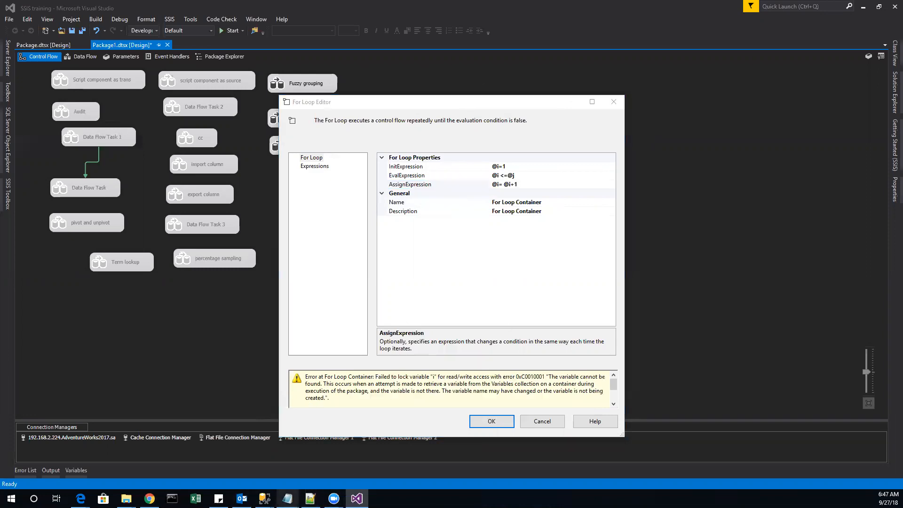
pyautogui.click(296, 448)
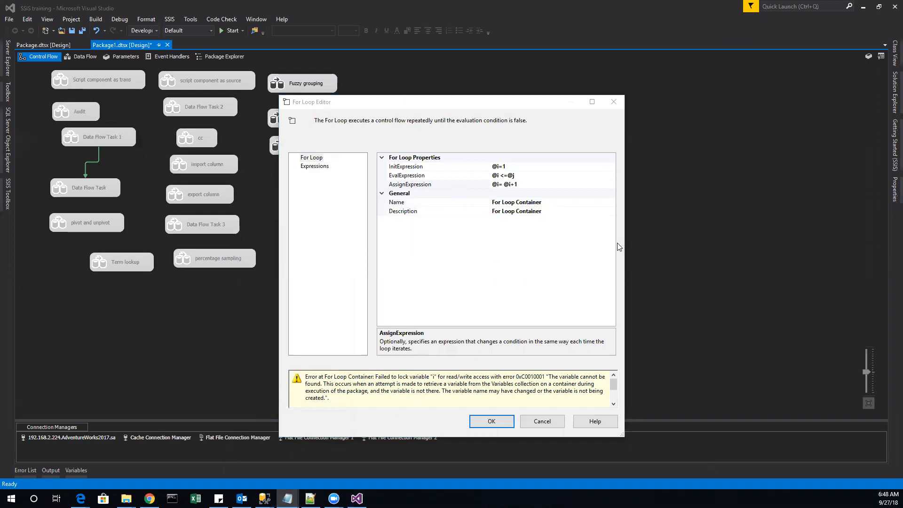
pyautogui.click(478, 416)
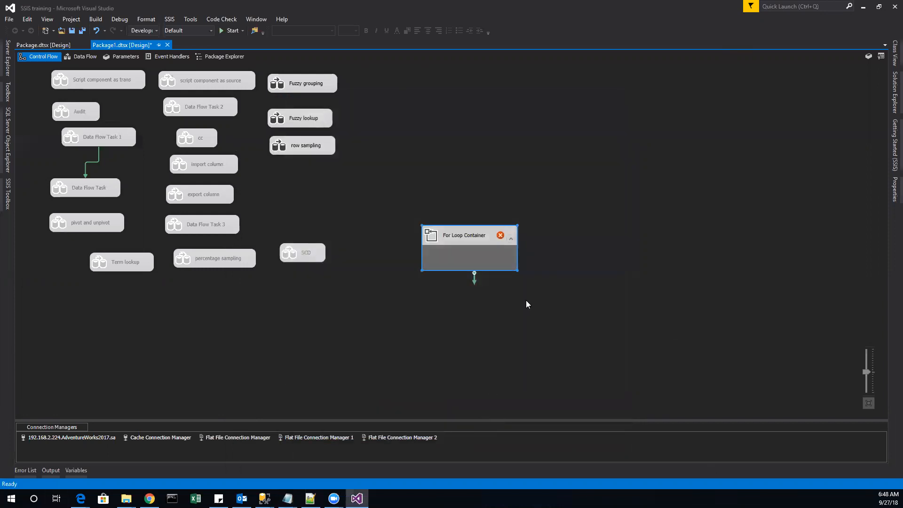
# Show the package's variables and add two new variables
pyautogui.rightClick(526, 300)
pyautogui.click(549, 105)
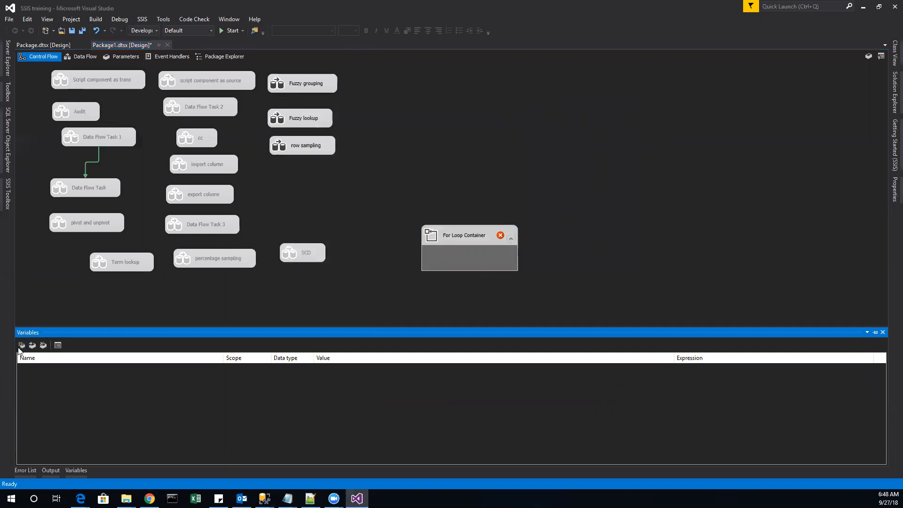
pyautogui.click(239, 298)
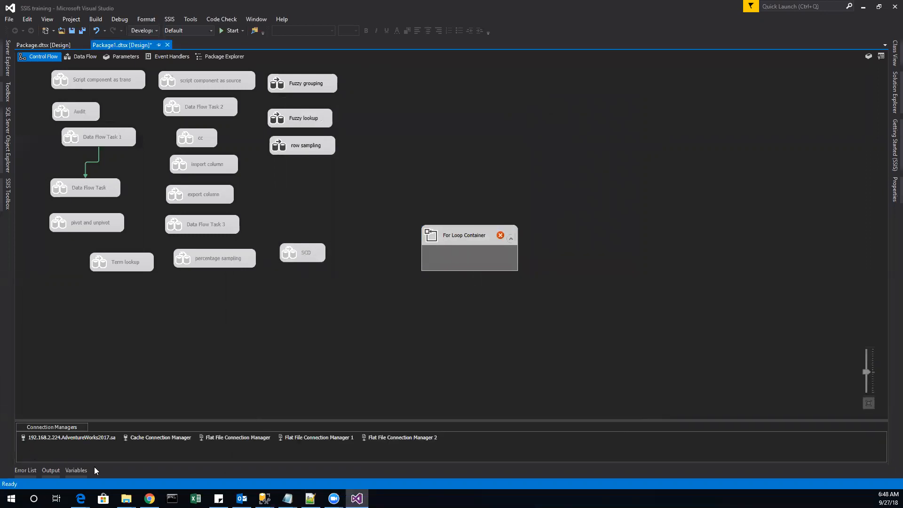
pyautogui.click(72, 473)
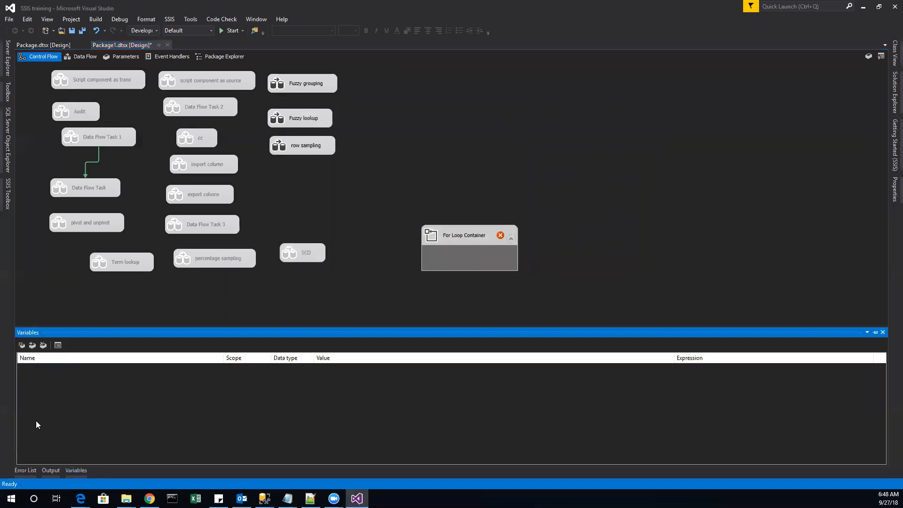
pyautogui.click(21, 345)
pyautogui.click(22, 345)
# Rename the two new package variables to i and j
pyautogui.click(70, 368)
pyautogui.click(70, 369)
pyautogui.write('i')
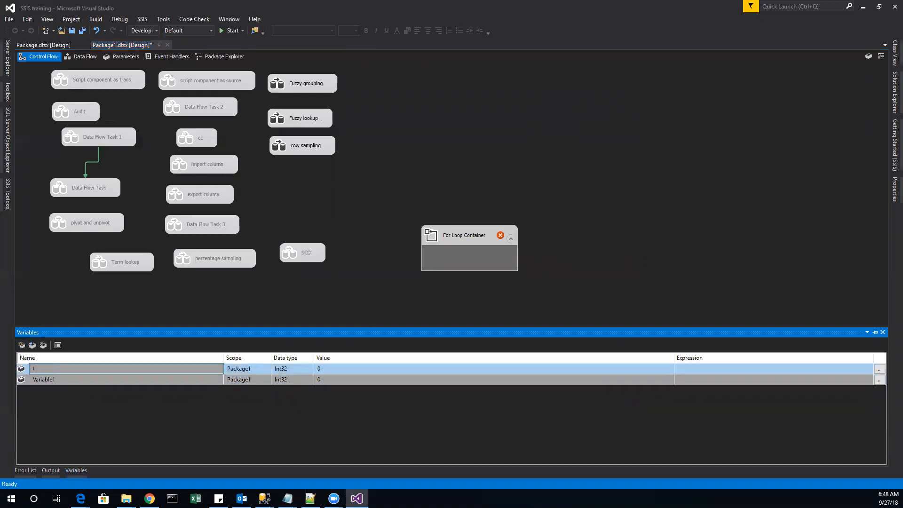
pyautogui.click(59, 379)
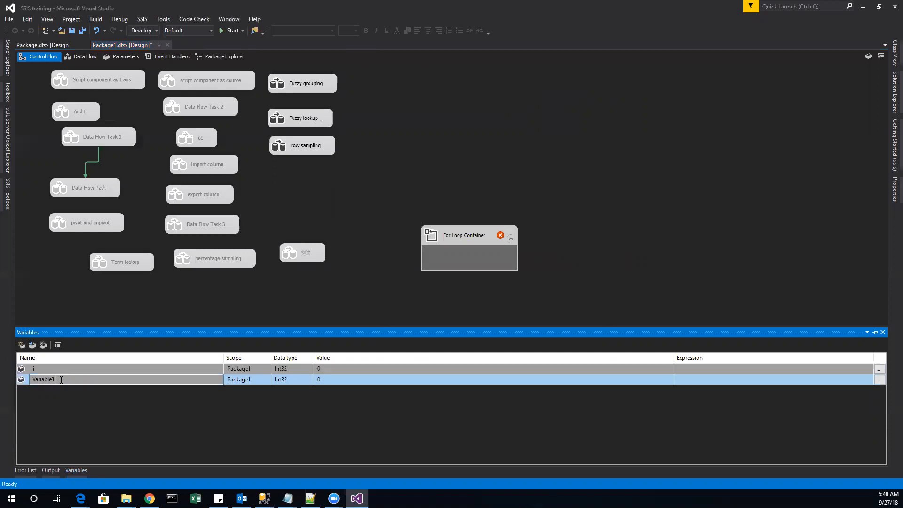
pyautogui.doubleClick(61, 380)
pyautogui.write('j')
# Reopen the For Loop Container's editor and accept its settings again so the expressions are revalidated against the variables
pyautogui.doubleClick(446, 235)
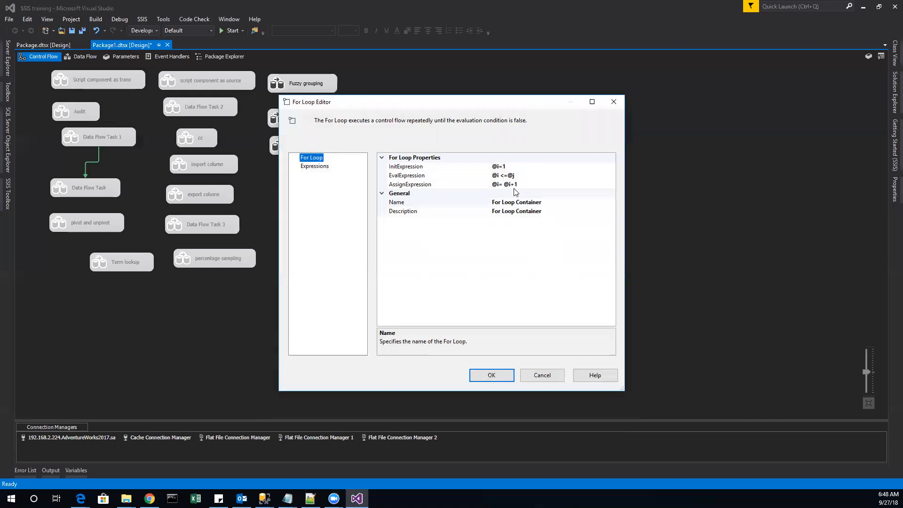
pyautogui.click(144, 405)
pyautogui.click(475, 379)
# Show the package variables again and set the value of variable i to 1
pyautogui.rightClick(95, 372)
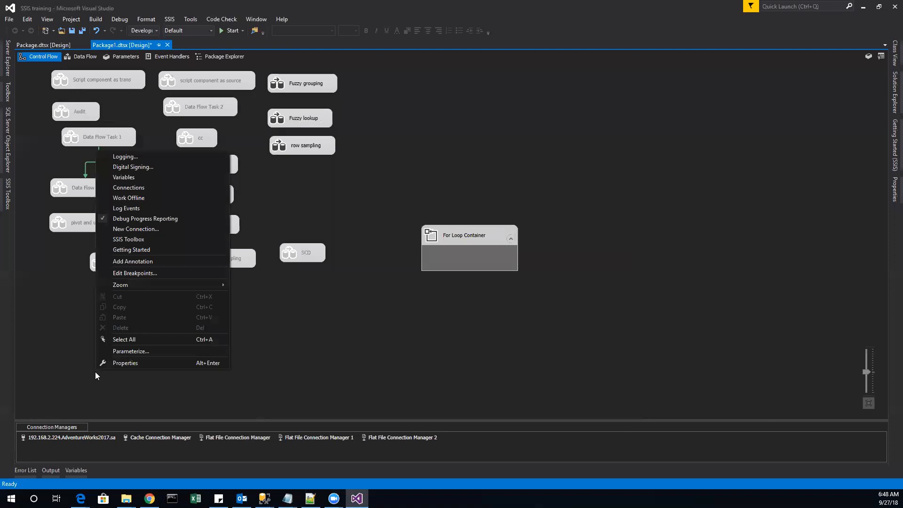
pyautogui.click(75, 470)
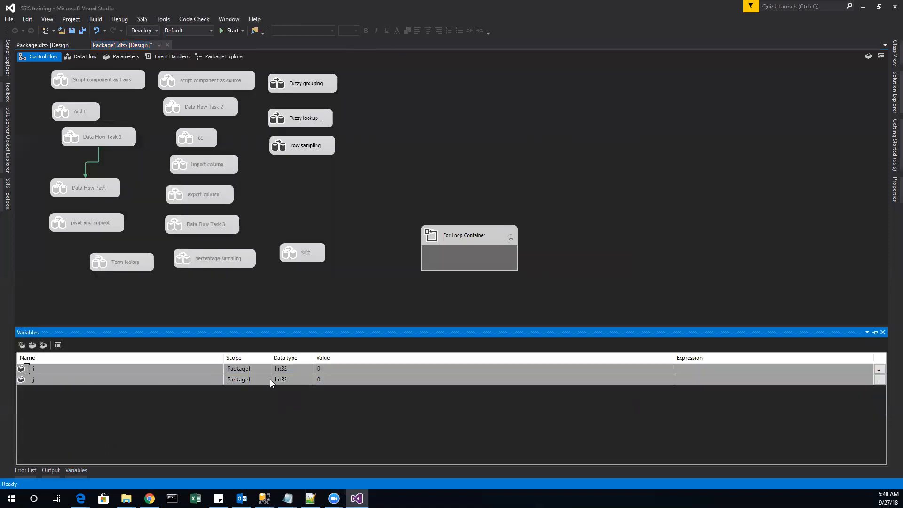
pyautogui.click(329, 369)
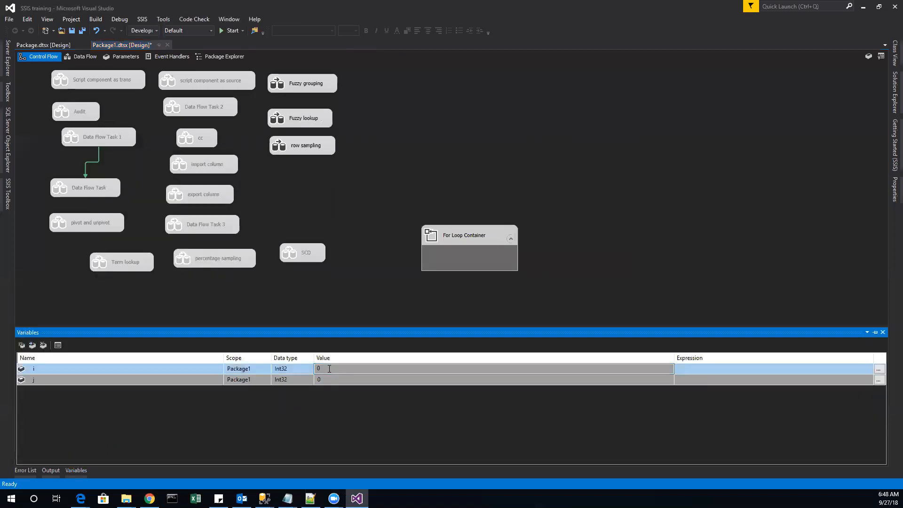
pyautogui.write('1')
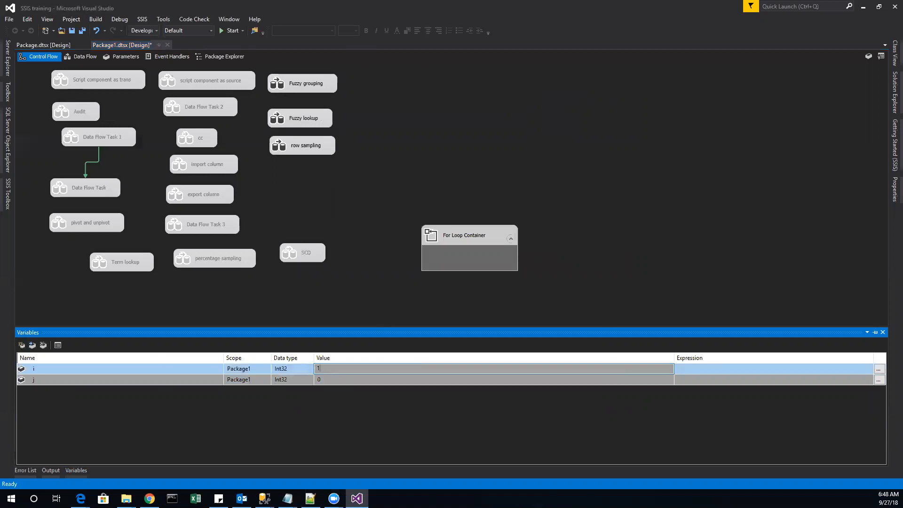
pyautogui.click(337, 380)
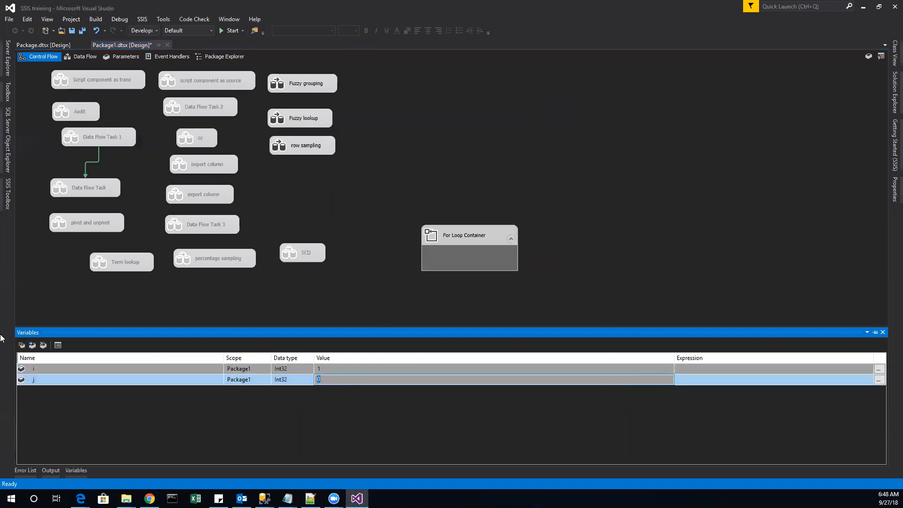
pyautogui.click(349, 292)
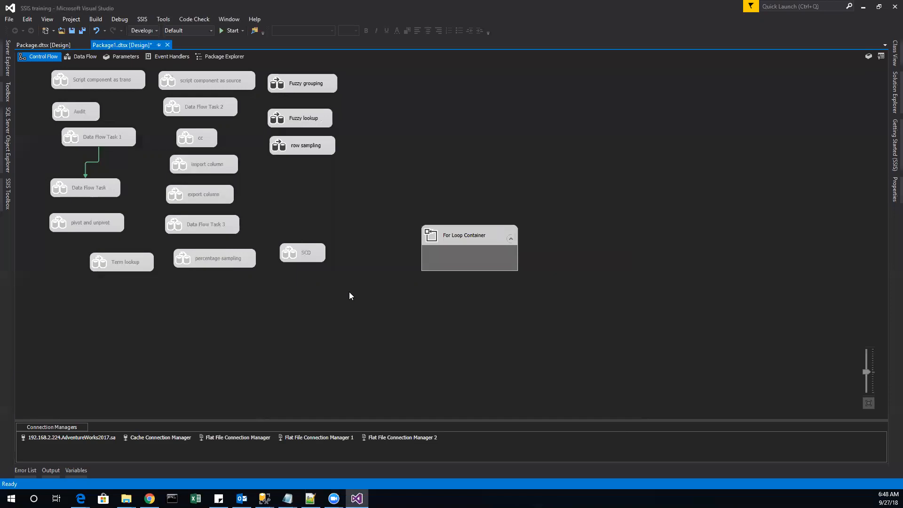
# Review the For Loop Container's expressions in its editor without making changes
pyautogui.doubleClick(456, 240)
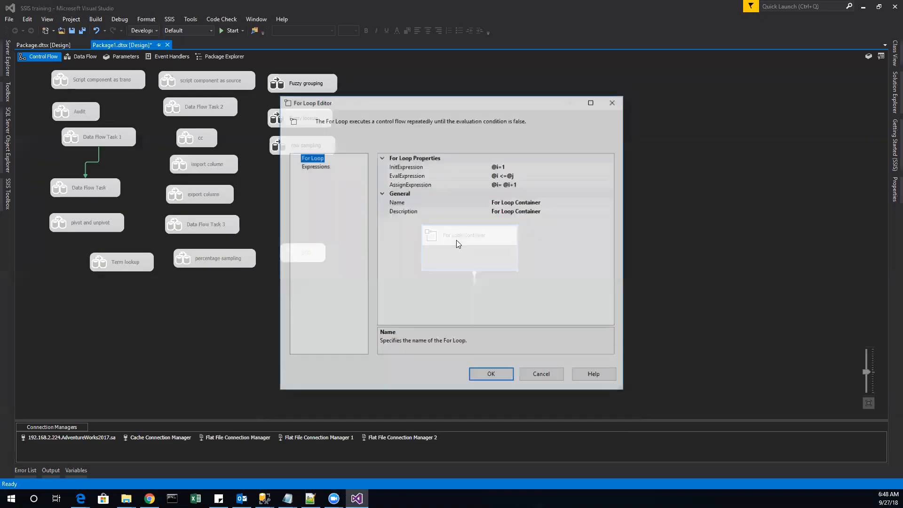
pyautogui.click(542, 375)
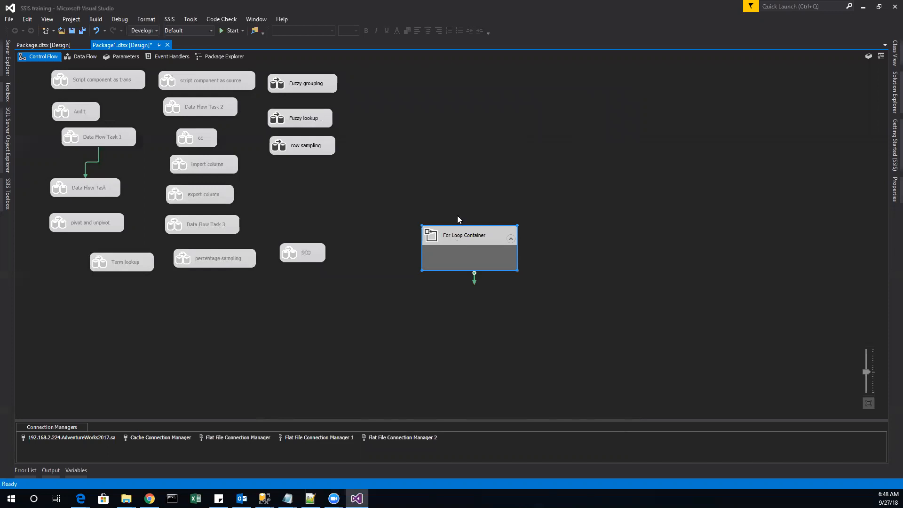
# Move the For Loop Container up, make it taller, and place a Script Task inside it
pyautogui.moveTo(449, 232); pyautogui.dragTo(440, 190)
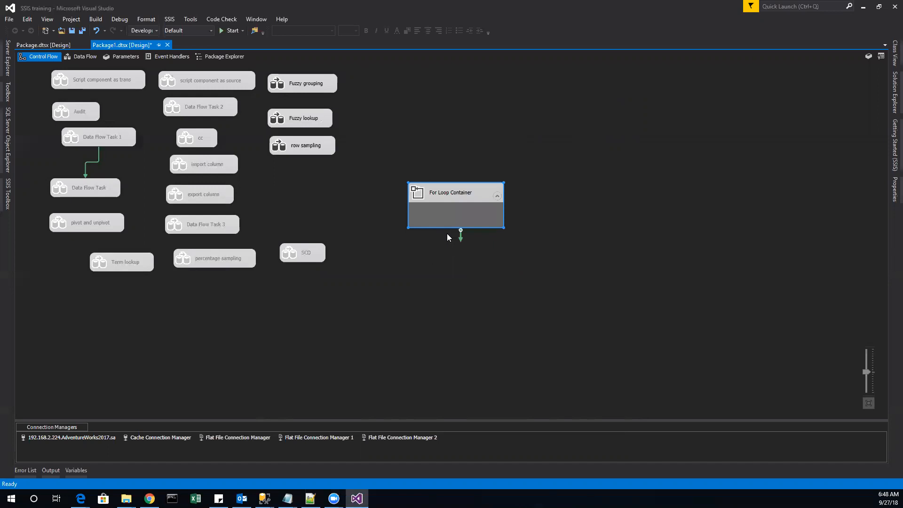
pyautogui.moveTo(453, 226); pyautogui.dragTo(452, 274)
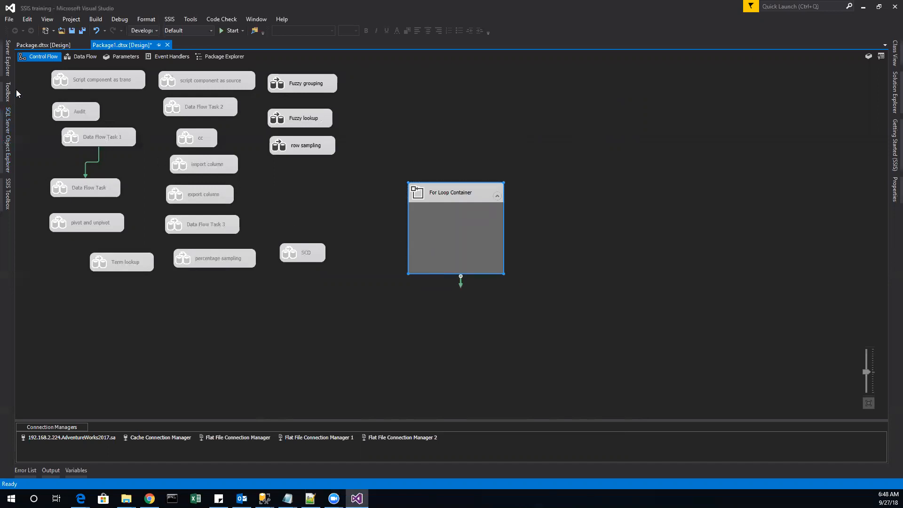
pyautogui.click(8, 194)
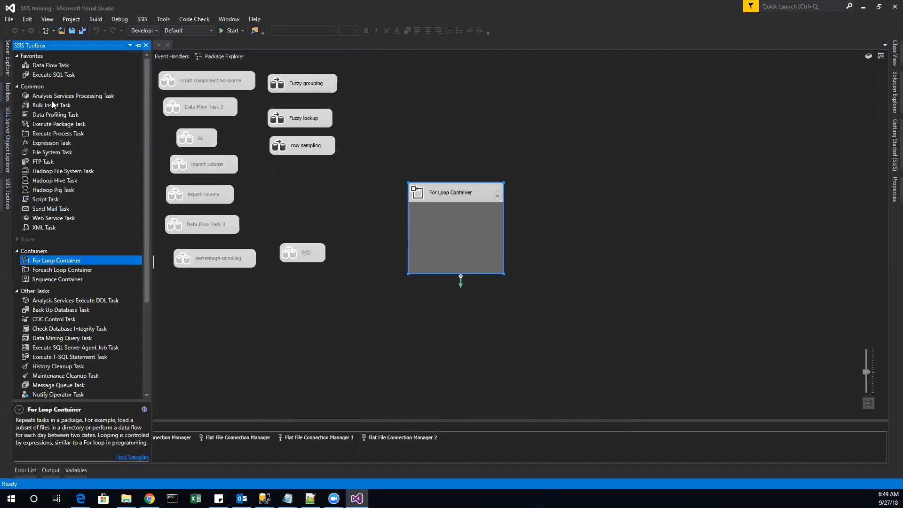
pyautogui.moveTo(49, 199); pyautogui.dragTo(440, 236)
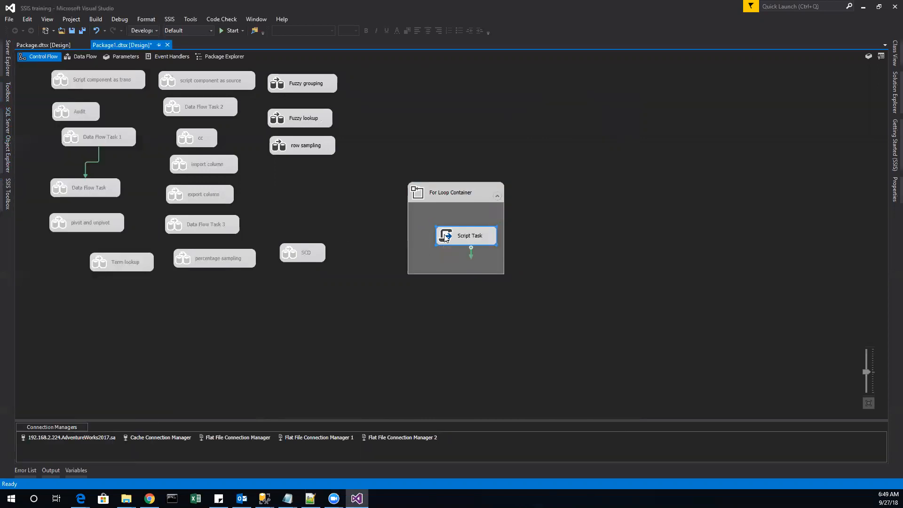
# Select User::i as the Script Task's read-only variable in its editor
pyautogui.doubleClick(453, 238)
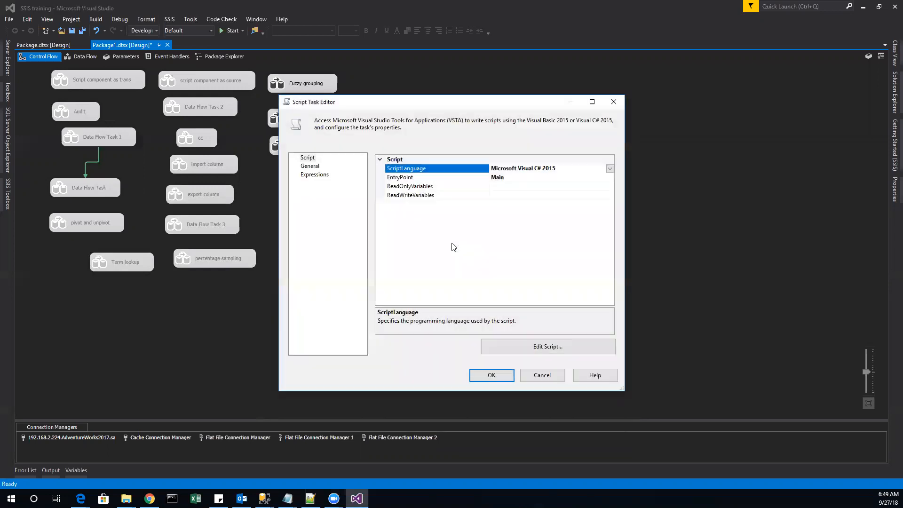
pyautogui.click(499, 197)
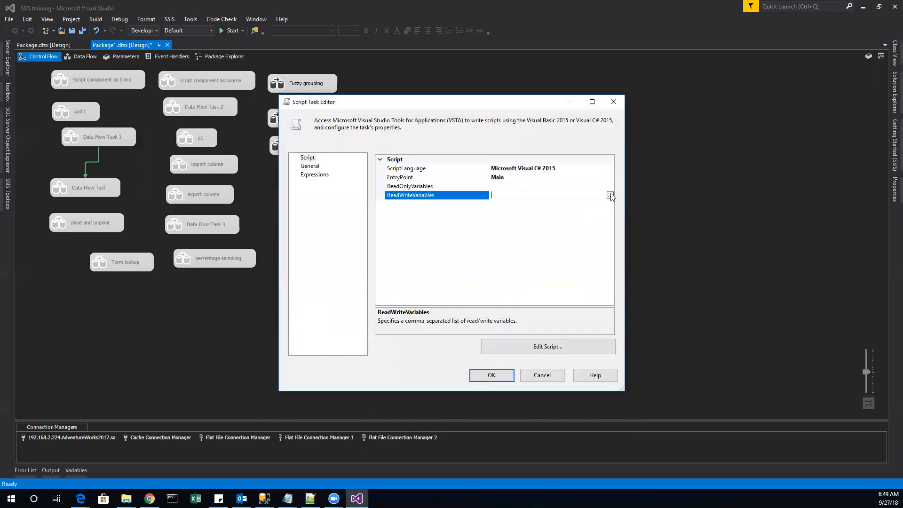
pyautogui.click(591, 184)
pyautogui.click(610, 186)
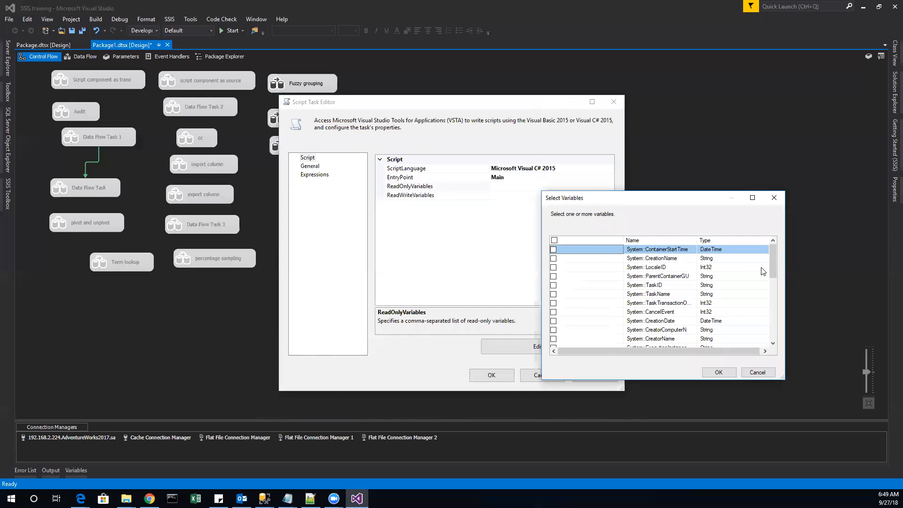
pyautogui.moveTo(776, 266); pyautogui.dragTo(777, 310)
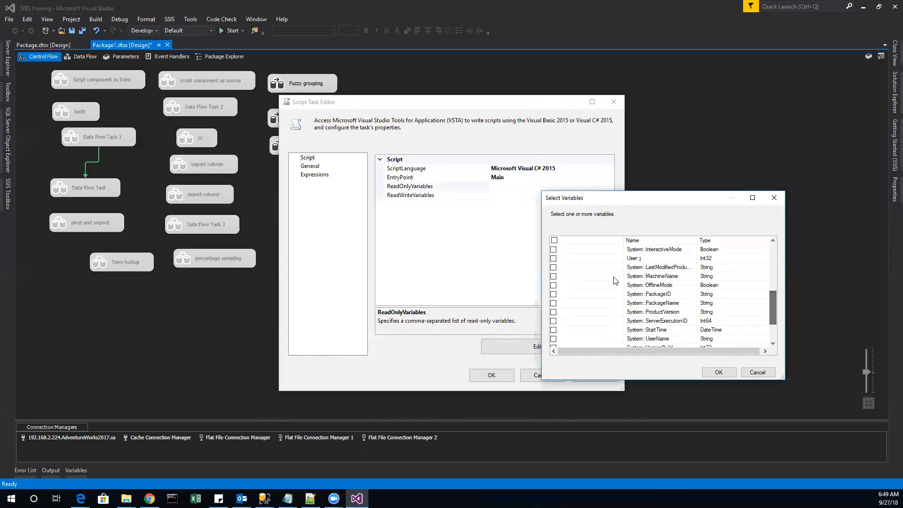
pyautogui.moveTo(770, 304); pyautogui.dragTo(774, 277)
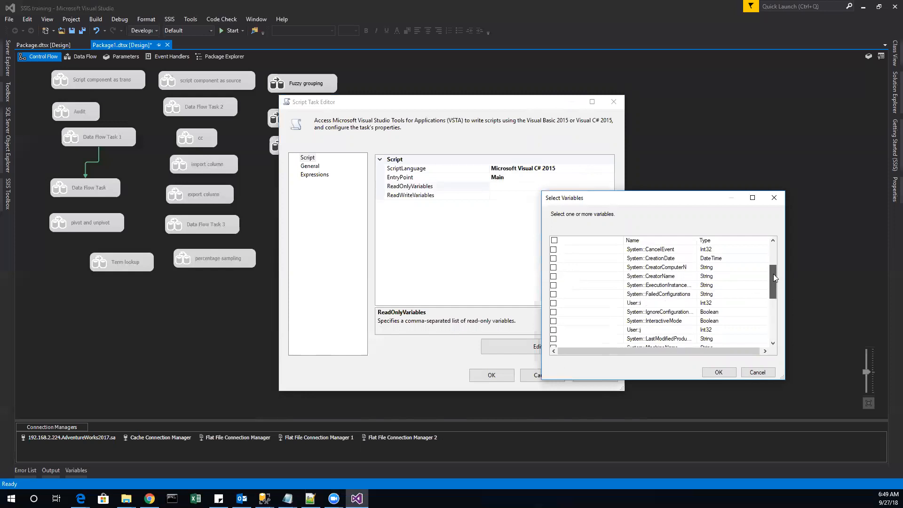
pyautogui.click(554, 304)
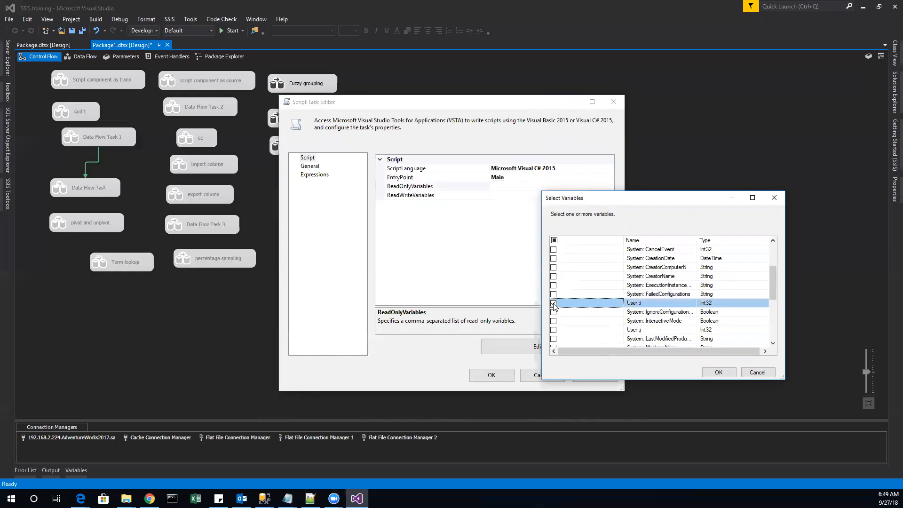
pyautogui.click(719, 372)
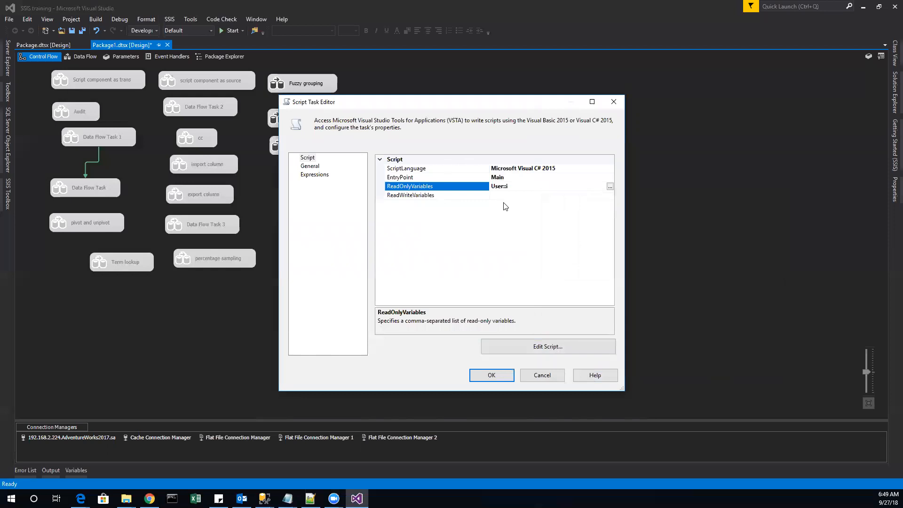
# Open the Script Task's code for editing and go to the empty line inside Main()
pyautogui.click(525, 353)
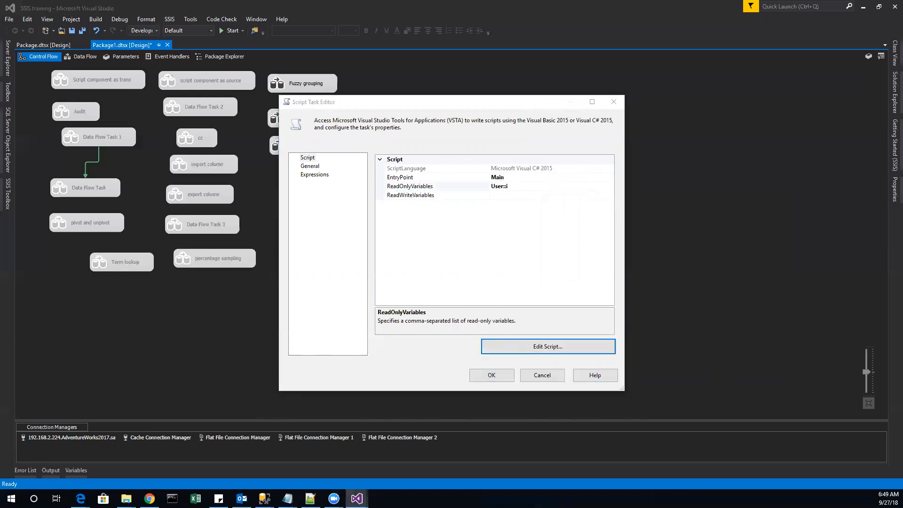
pyautogui.scroll(-20, 86, 423)
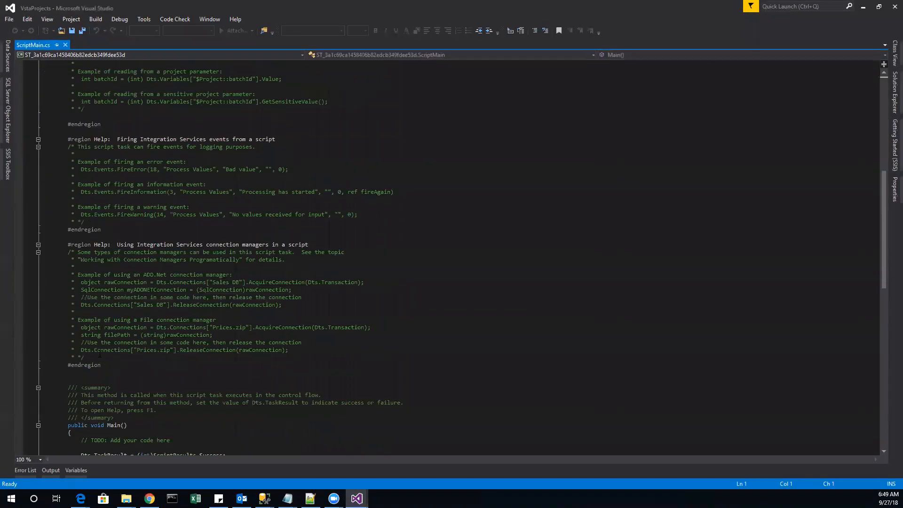
pyautogui.scroll(-5, 85, 423)
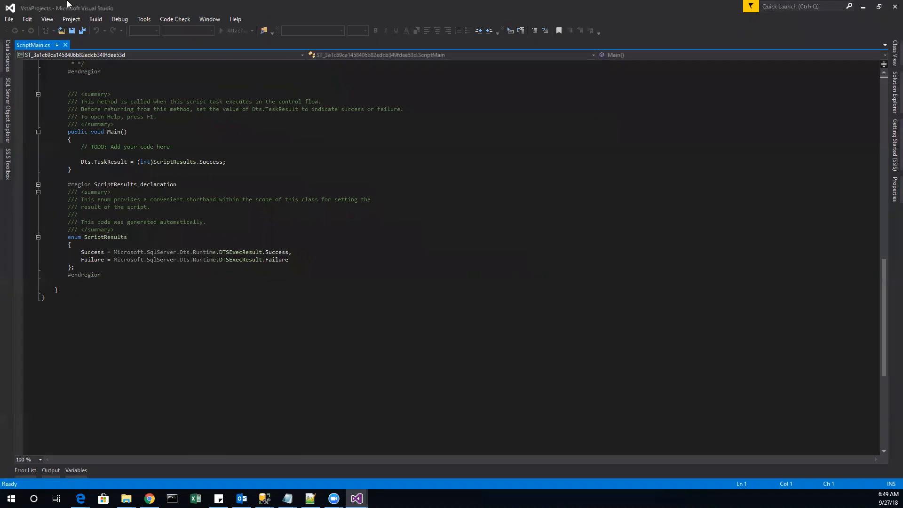
pyautogui.click(84, 152)
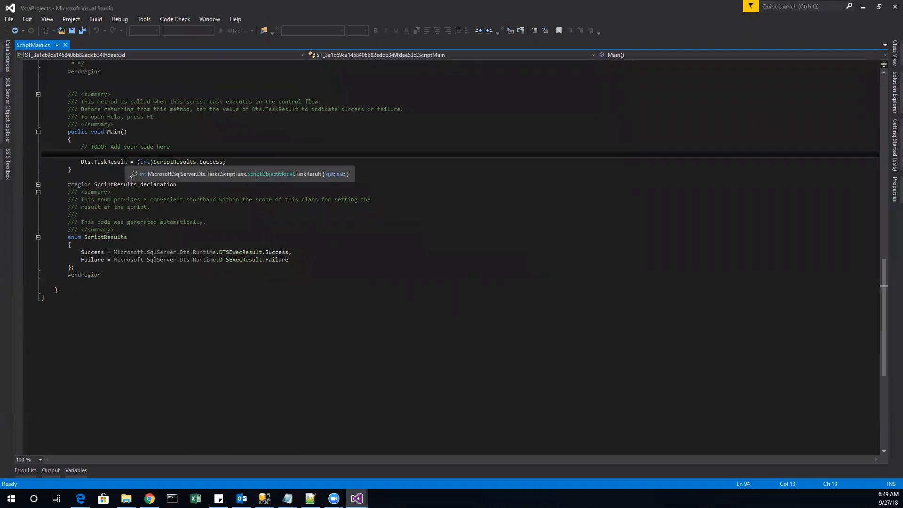
pyautogui.hotkey('alt', 'Tab')
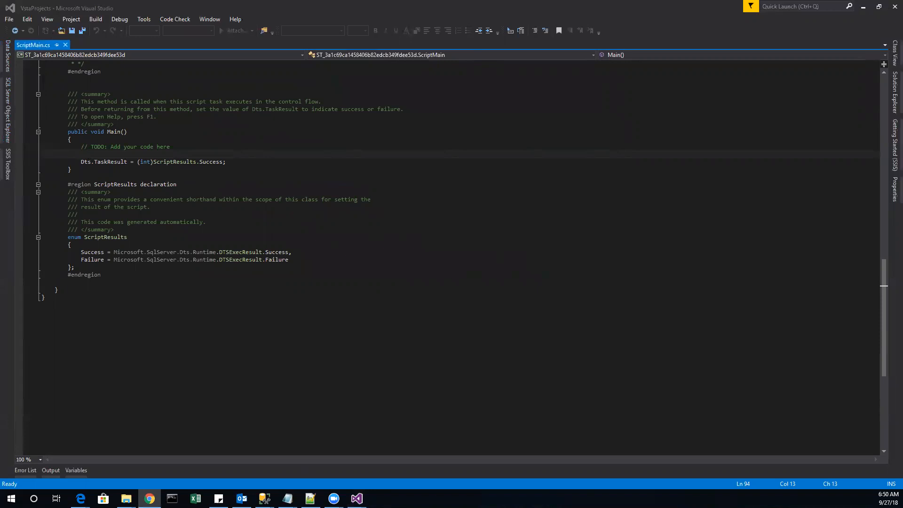
# Add a MessageBox.Show() call beneath the TODO comment in Main()
pyautogui.click(87, 154)
pyautogui.write('Message')
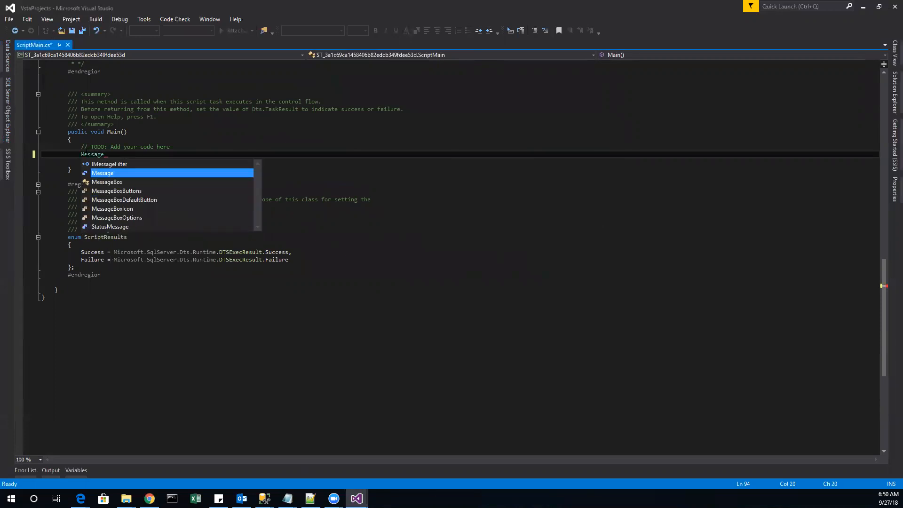
pyautogui.press('Down')
pyautogui.press('Tab')
pyautogui.write('.sho')
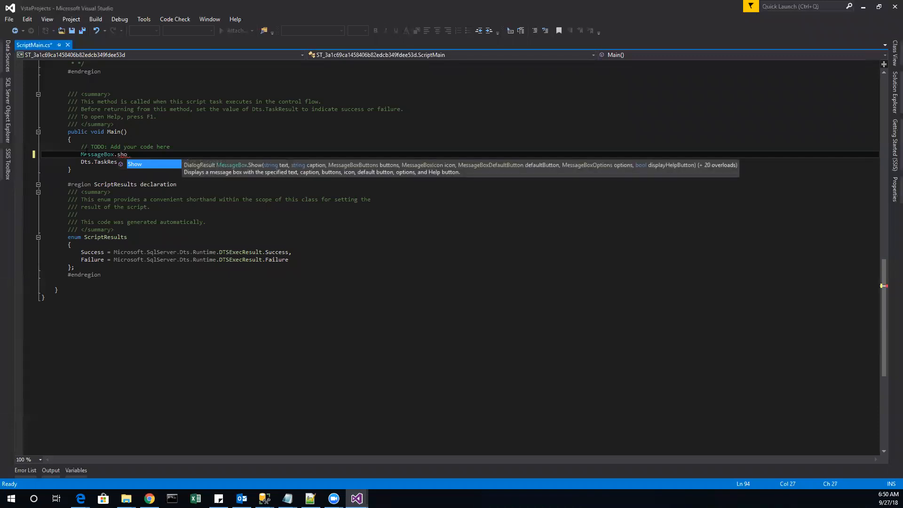
pyautogui.press('Tab')
pyautogui.write('()')
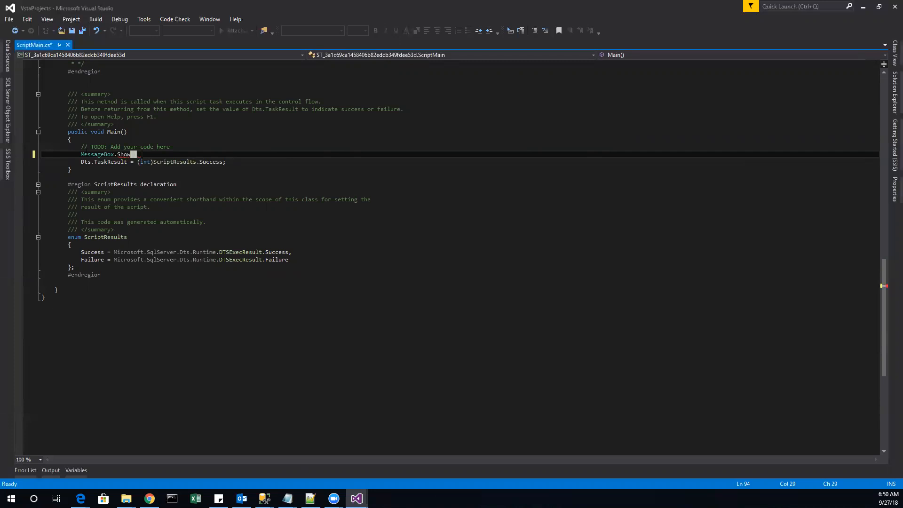
# Enter Dts.Variables as the argument of the MessageBox.Show() call
pyautogui.write('Dts')
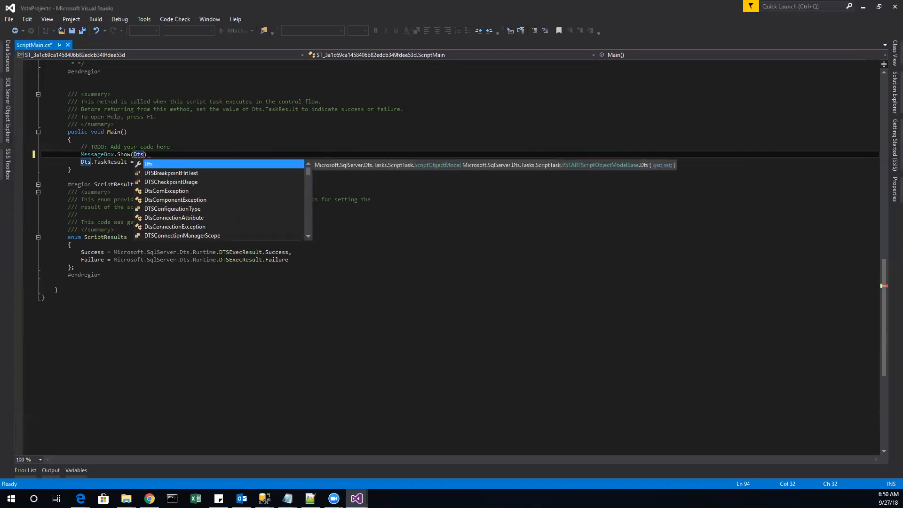
pyautogui.write('.Va')
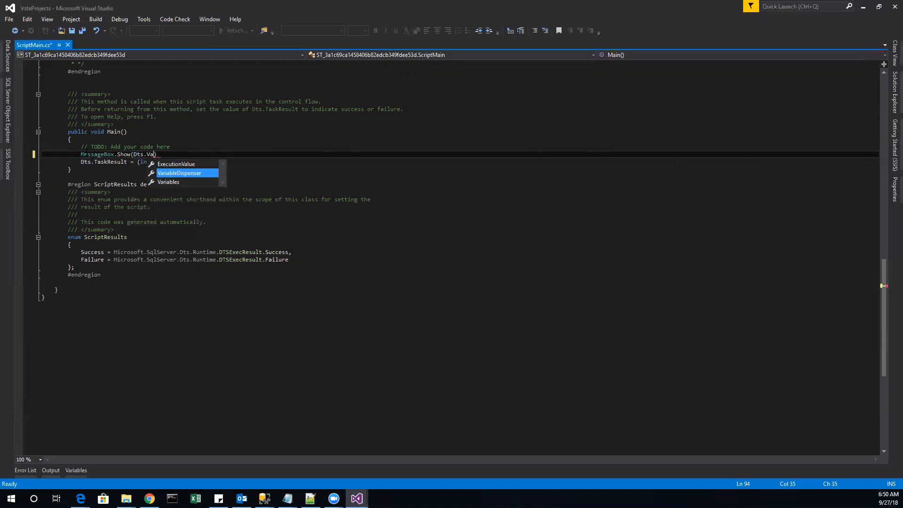
pyautogui.press('Down')
pyautogui.press('Tab')
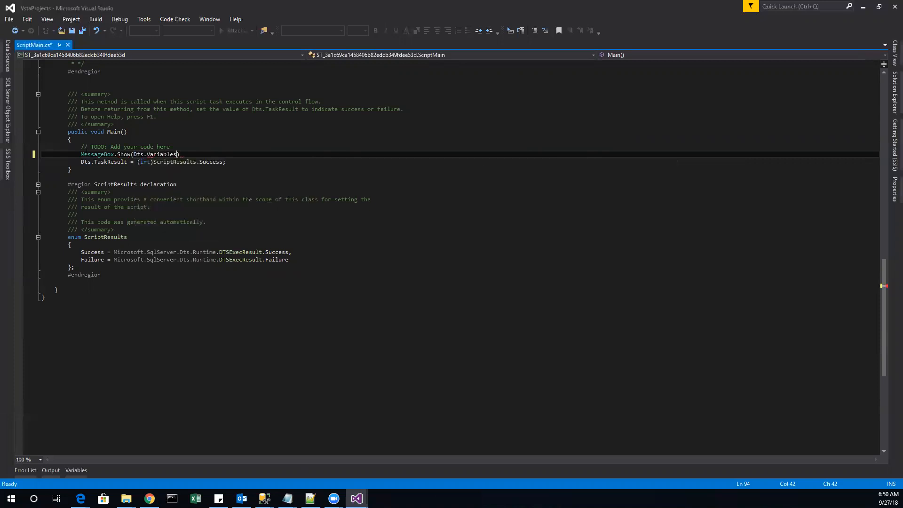
# Extend the argument with ("User::i").Value.Tostring() and end the MessageBox.Show statement with a semicolon
pyautogui.write('(')
pyautogui.press('Left')
pyautogui.write('"User::i").v')
pyautogui.press('BackSpace')
pyautogui.write('Value.Tostring()')
pyautogui.press('Right')
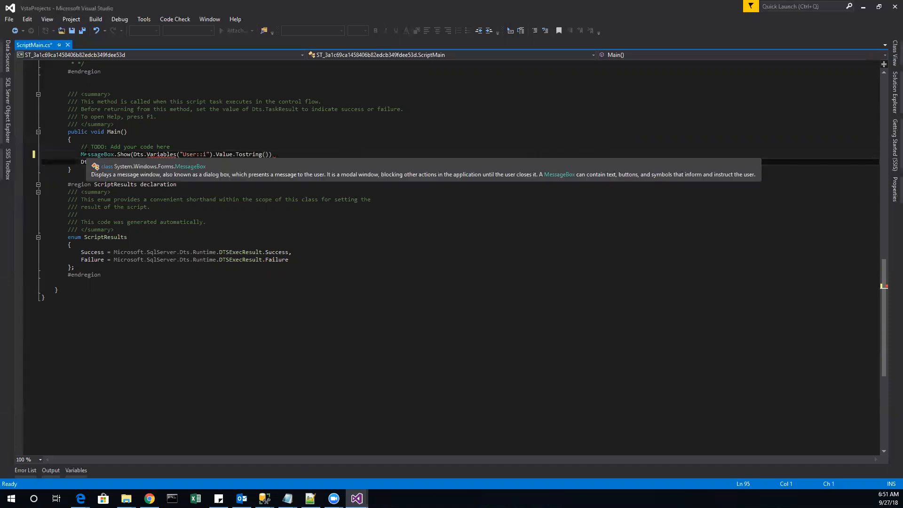
pyautogui.press('Left')
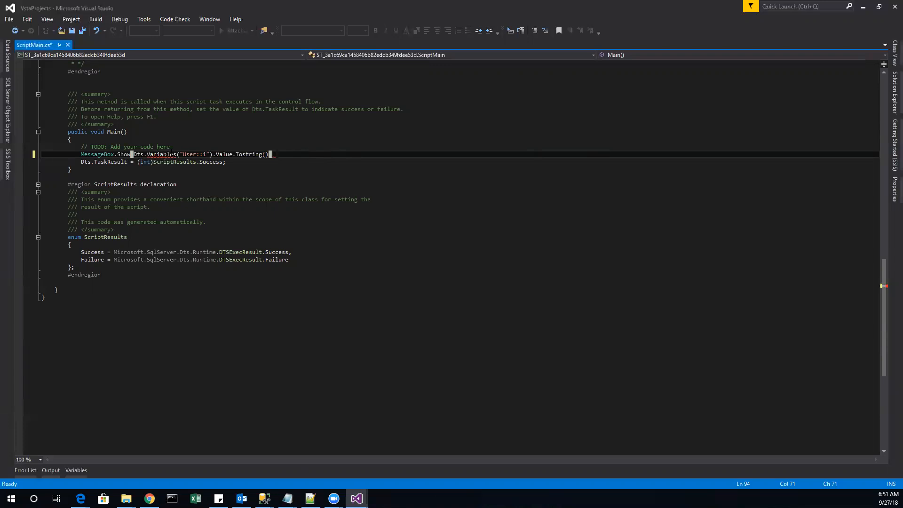
pyautogui.moveTo(172, 151)
pyautogui.write(';')
# Try to clear the error on Variables by re-entering its initial V, and recheck the error description
pyautogui.click(148, 154)
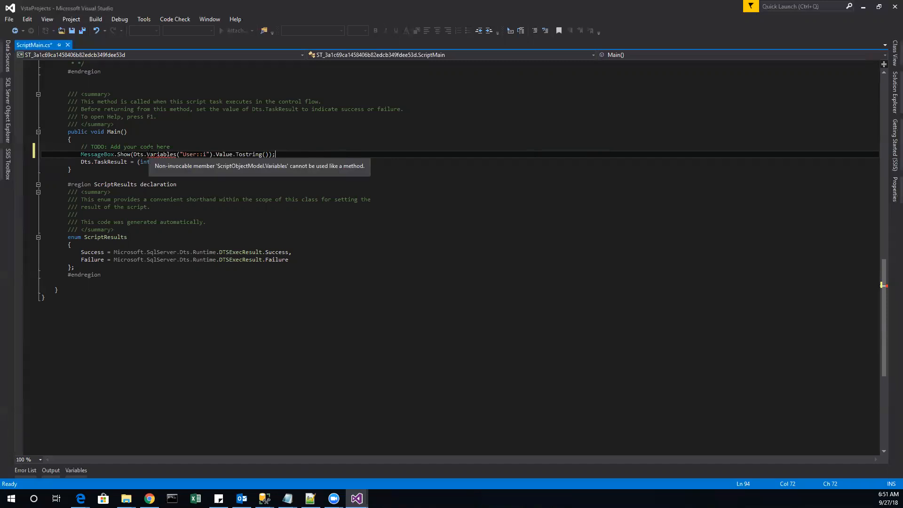
pyautogui.press('BackSpace')
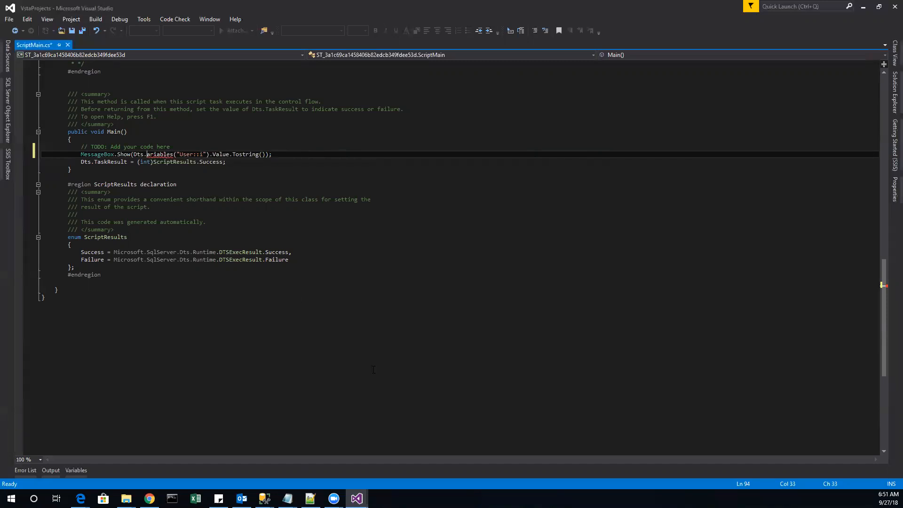
pyautogui.write('V')
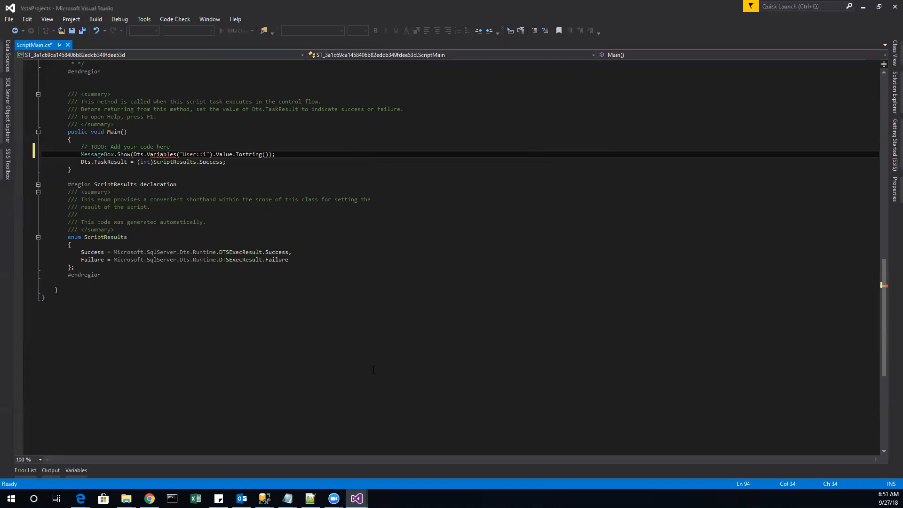
pyautogui.click(246, 267)
pyautogui.moveTo(159, 155)
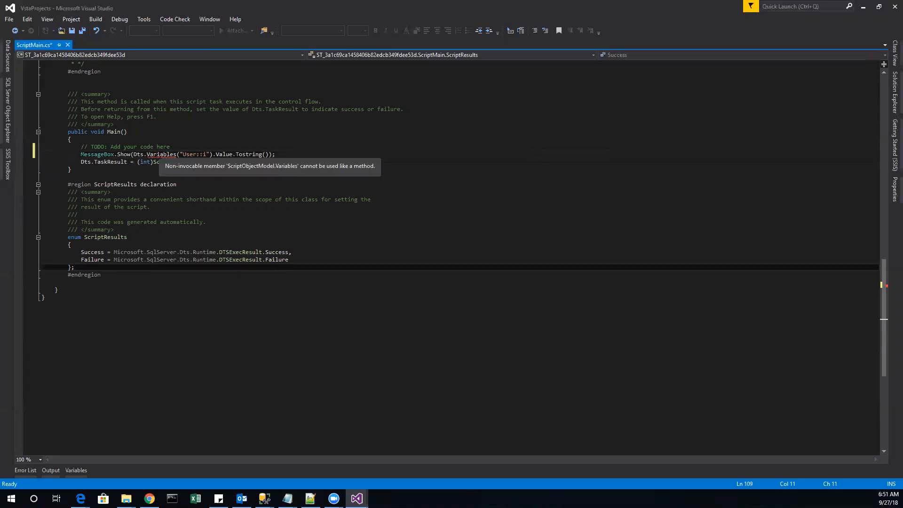
# Try to clear the error by deleting Variables after Dts. and re-entering it through code completion
pyautogui.click(181, 154)
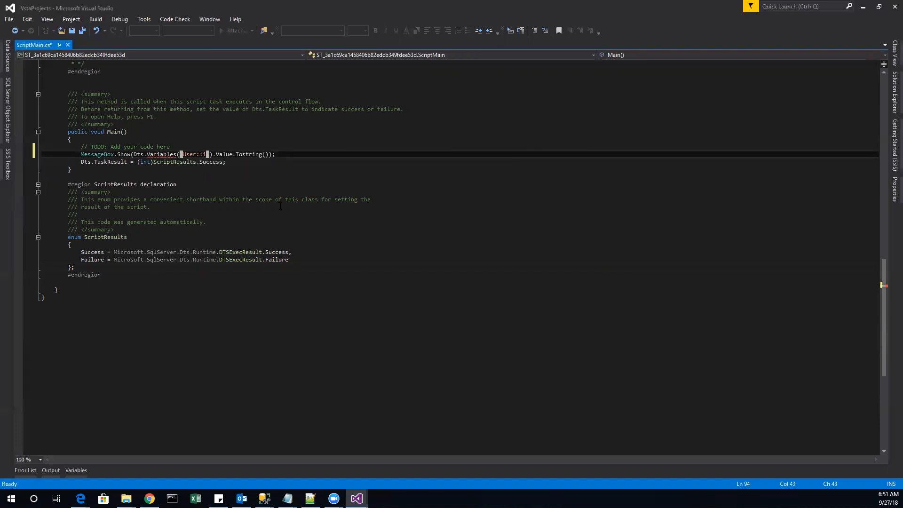
pyautogui.press('Left')
pyautogui.press('BackSpace')
pyautogui.press('BackSpace')
pyautogui.press('BackSpace')
pyautogui.press('BackSpace')
pyautogui.press('BackSpace')
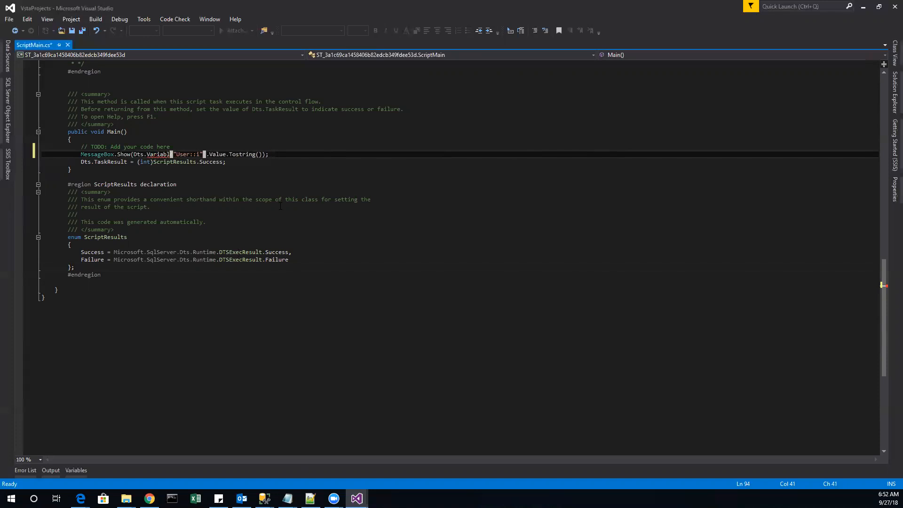
pyautogui.press('BackSpace')
pyautogui.press('BackSpace')
pyautogui.press('BackSpace')
pyautogui.press('BackSpace')
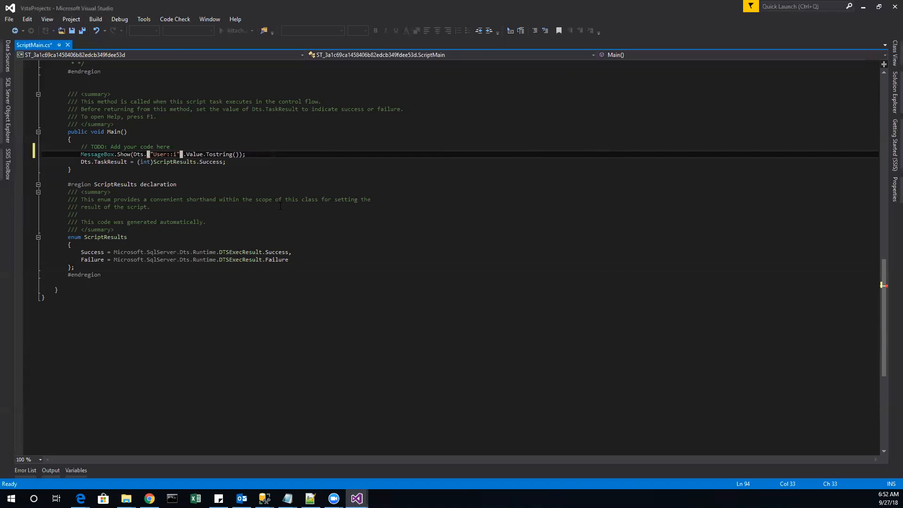
pyautogui.write('V')
pyautogui.press('Tab')
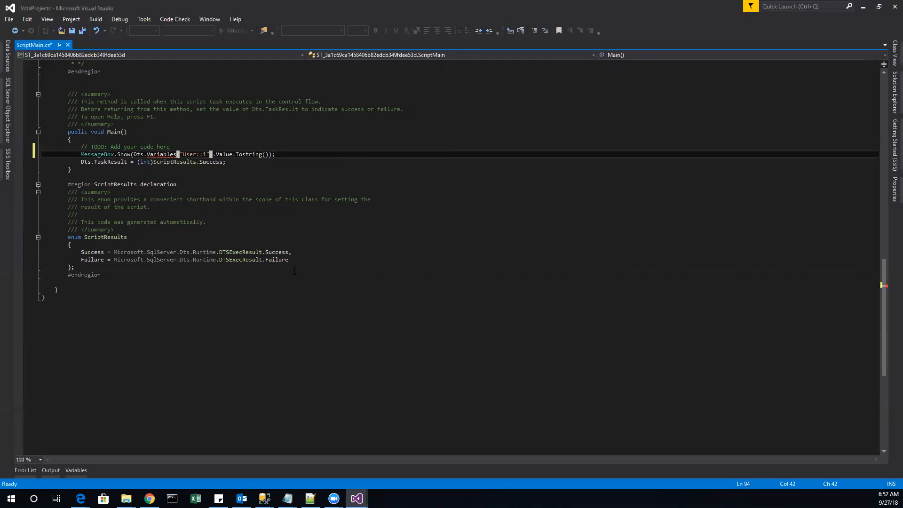
pyautogui.click(240, 155)
pyautogui.click(469, 261)
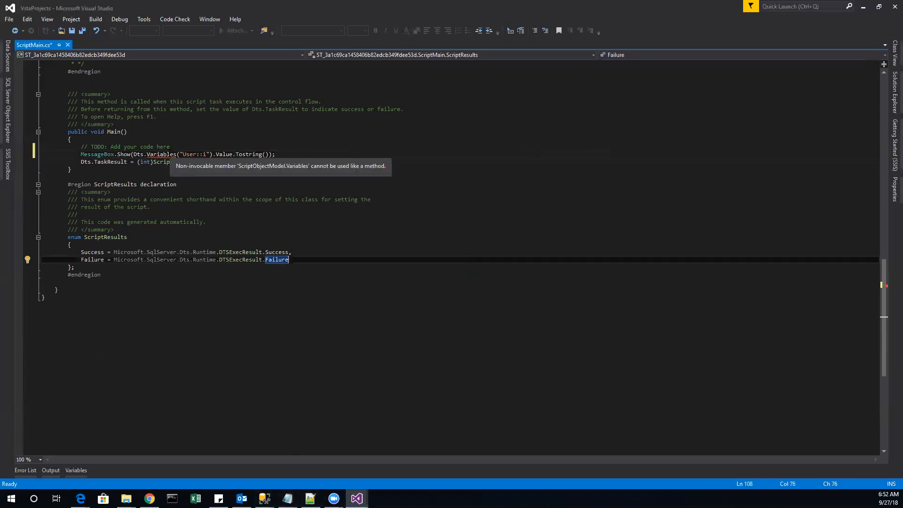
# Check the flagged Variables member in the MessageBox.Show line for available quick actions
pyautogui.rightClick(170, 154)
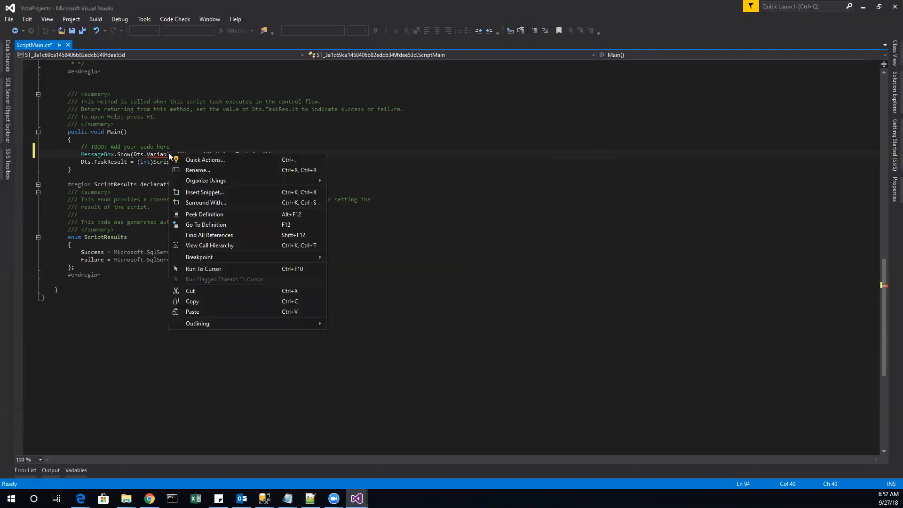
pyautogui.click(188, 160)
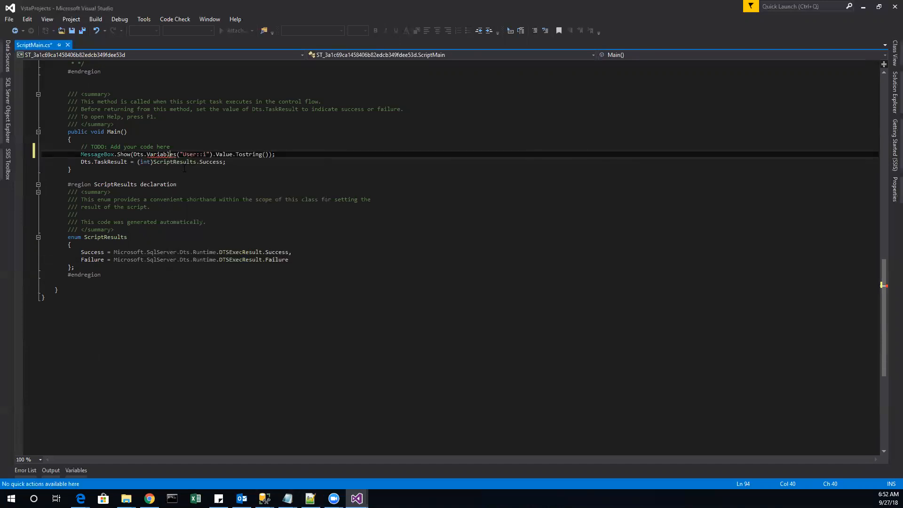
pyautogui.moveTo(170, 154)
pyautogui.rightClick(165, 159)
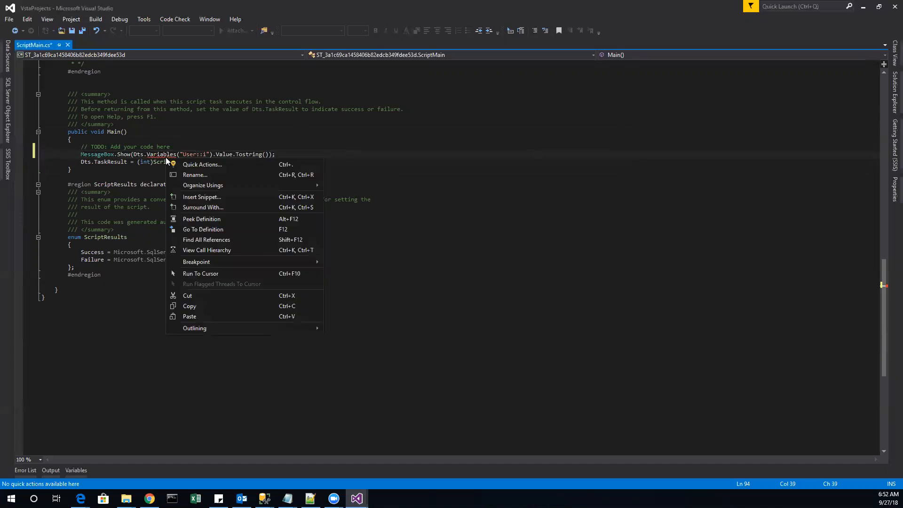
pyautogui.click(175, 164)
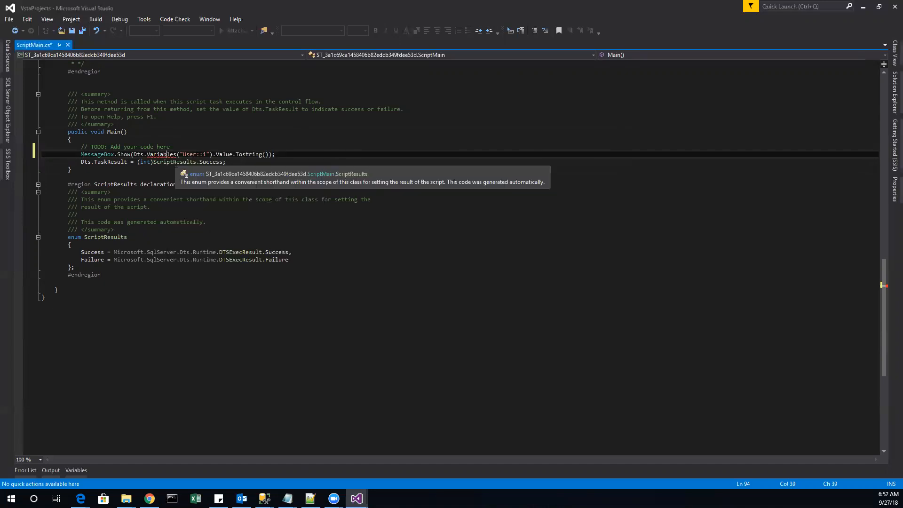
pyautogui.click(32, 155)
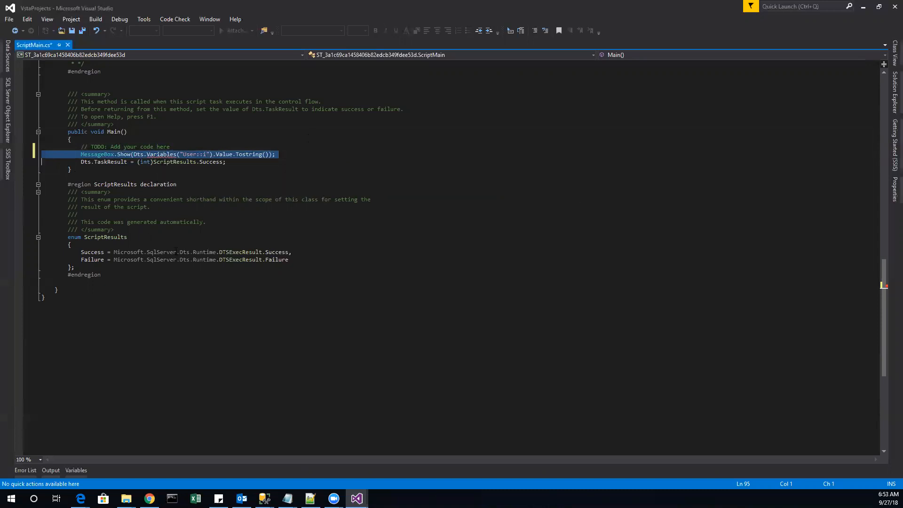
pyautogui.click(298, 225)
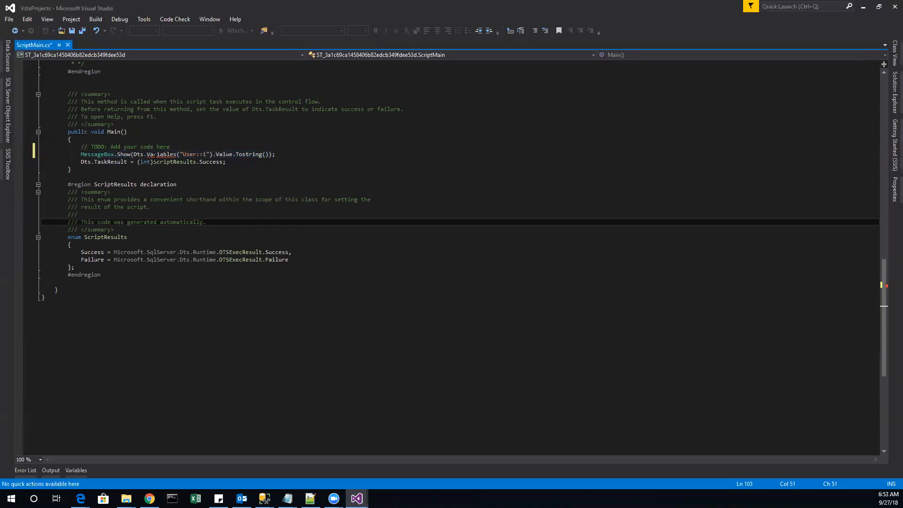
# Check the error on Variables and review the script's built-in help examples for reading variables
pyautogui.moveTo(155, 156)
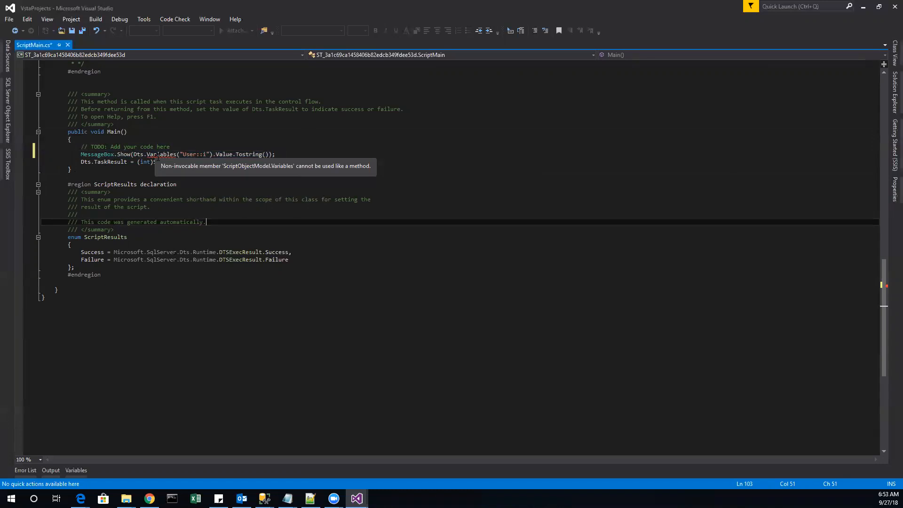
pyautogui.scroll(15, 151, 158)
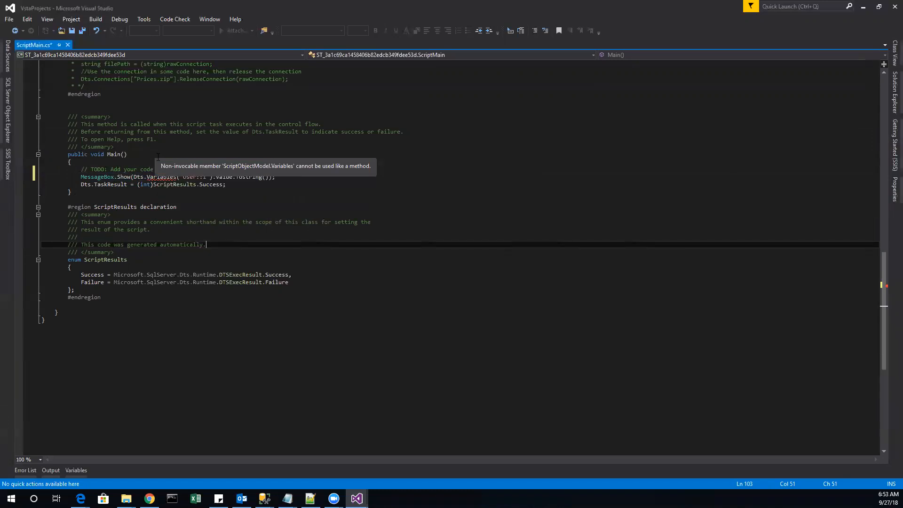
pyautogui.scroll(12, 146, 159)
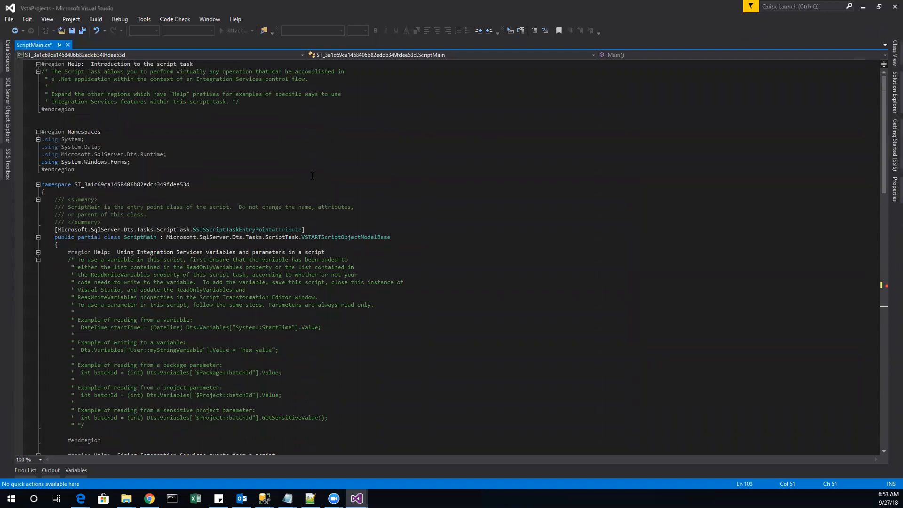
pyautogui.scroll(-20, 152, 246)
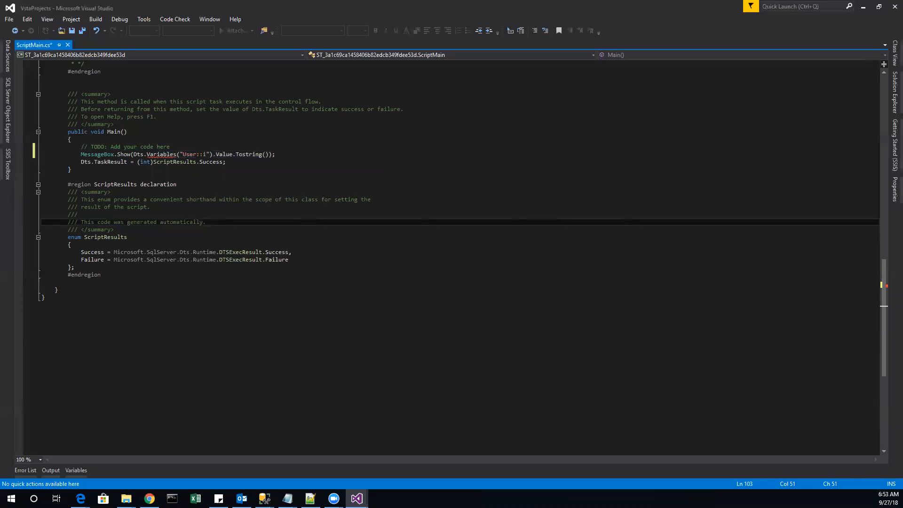
pyautogui.hotkey('alt', 'Tab')
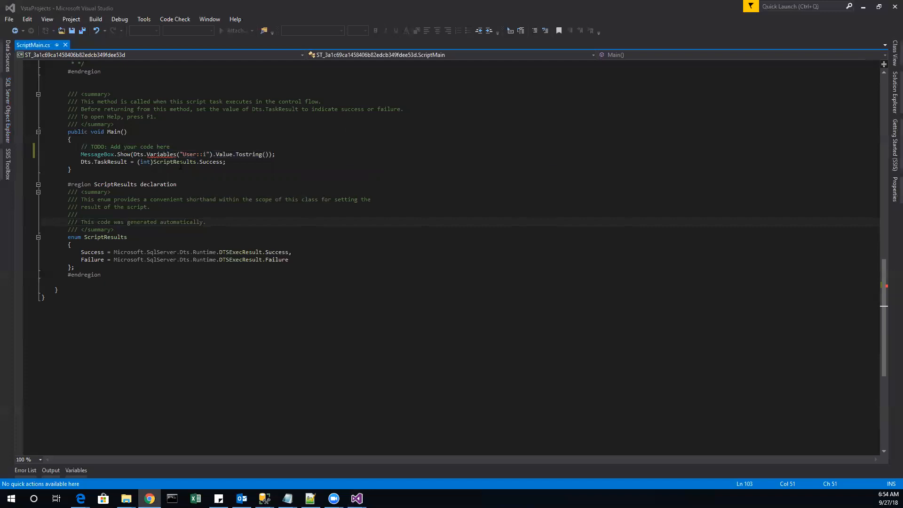
# Replace the opening parenthesis after Dts.Variables with an opening square bracket in the MessageBox.Show line
pyautogui.click(179, 147)
pyautogui.moveTo(177, 168); pyautogui.dragTo(177, 162)
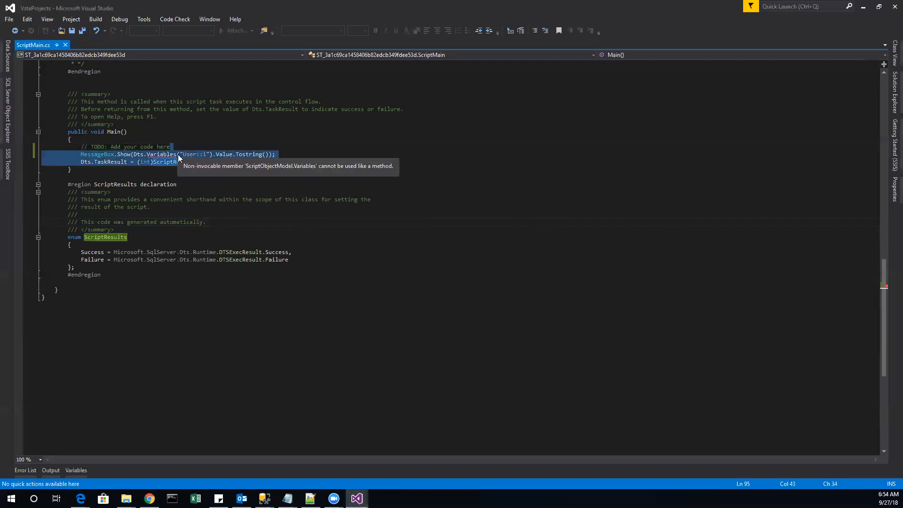
pyautogui.click(178, 154)
pyautogui.press('BackSpace')
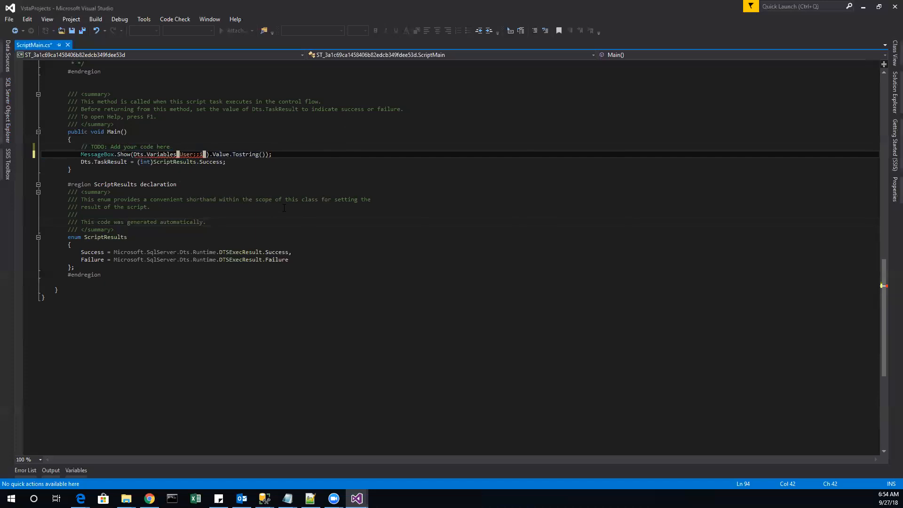
pyautogui.write('"')
pyautogui.press('Right')
pyautogui.press('Right')
pyautogui.press('Right')
pyautogui.press('Right')
pyautogui.press('Right')
pyautogui.press('Right')
pyautogui.press('Right')
pyautogui.write('"')
pyautogui.write('[')
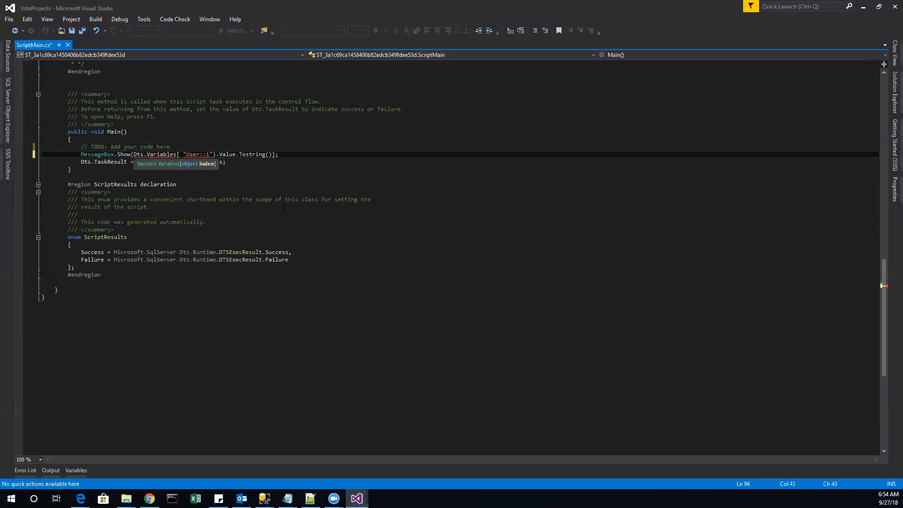
# Replace the closing parenthesis after "User::i" with a closing square bracket
pyautogui.press('Right')
pyautogui.press('Right')
pyautogui.press('Right')
pyautogui.press('Right')
pyautogui.press('Right')
pyautogui.press('Right')
pyautogui.press('Right')
pyautogui.press('Left')
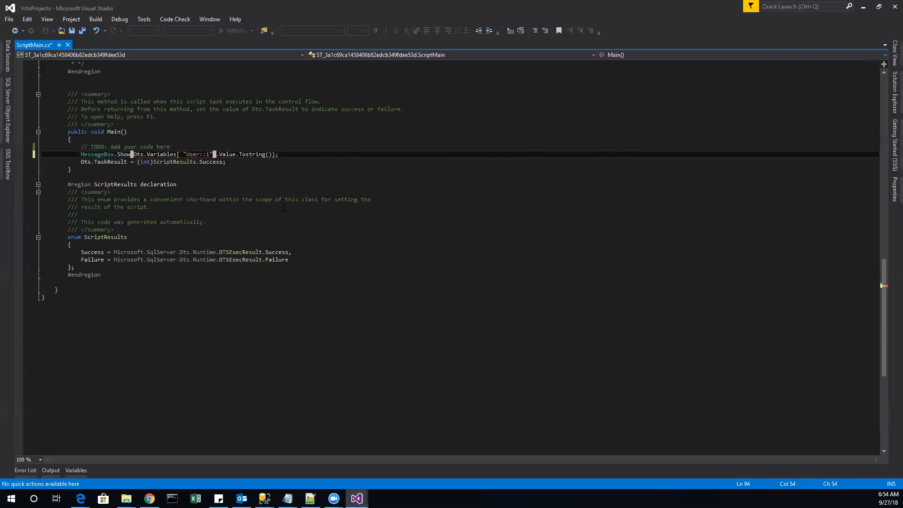
pyautogui.press('BackSpace')
pyautogui.write(']')
pyautogui.click(295, 169)
# Remove the stray space between the opening square bracket and "User::i"
pyautogui.moveTo(245, 158)
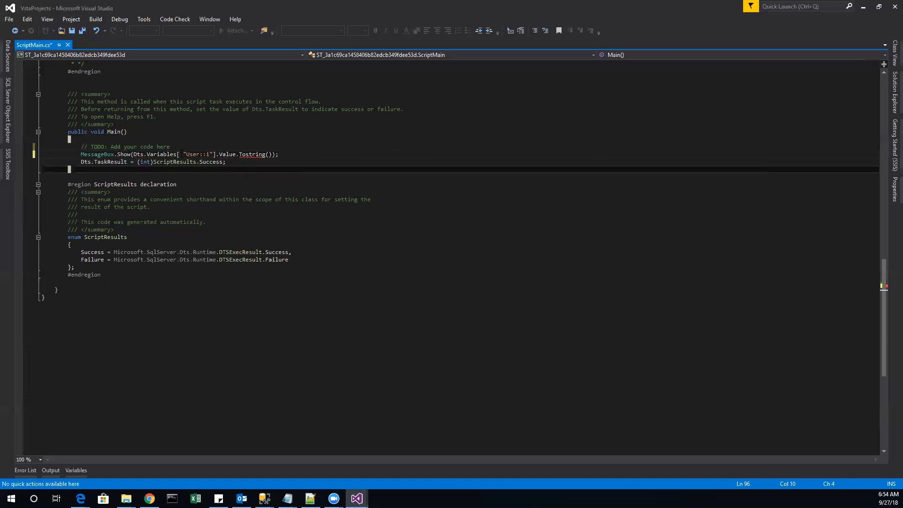
pyautogui.click(183, 154)
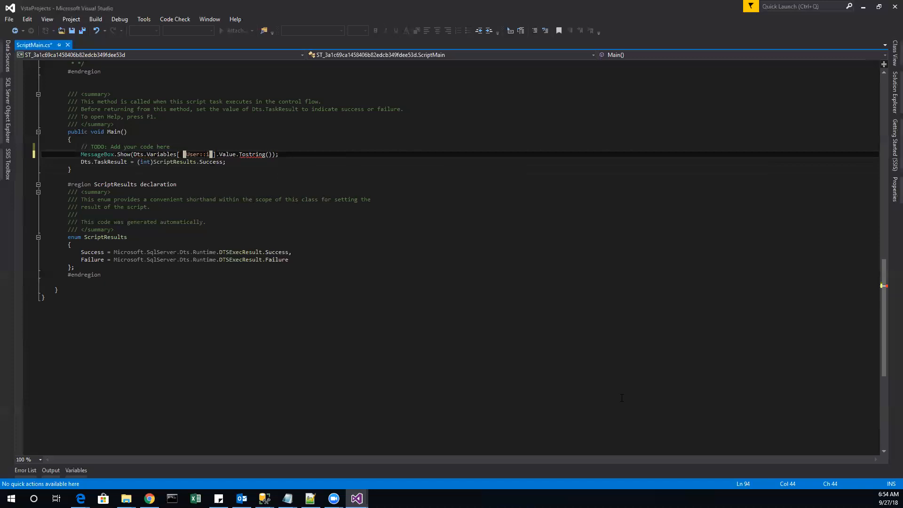
pyautogui.press('BackSpace')
pyautogui.click(250, 182)
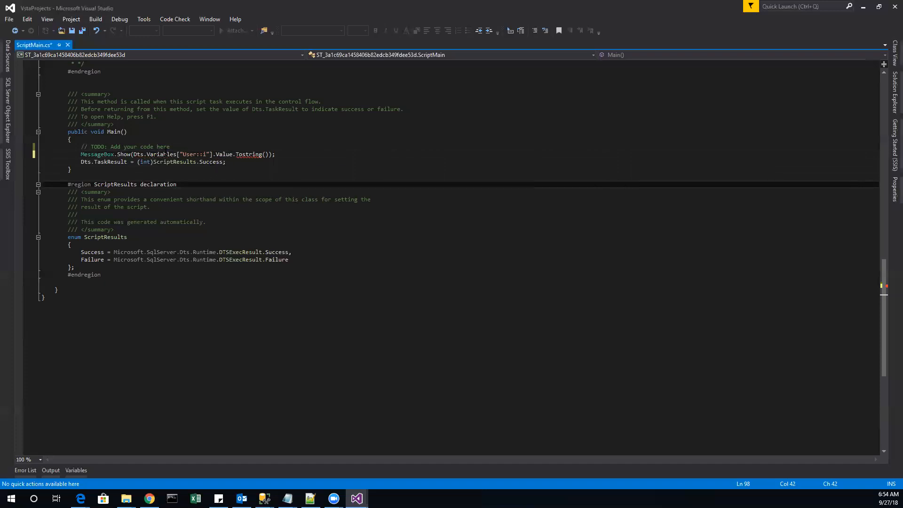
# Replace the miscapitalised Tostring() after Value with ToString(), using code completion for the method name
pyautogui.moveTo(249, 157)
pyautogui.click(263, 155)
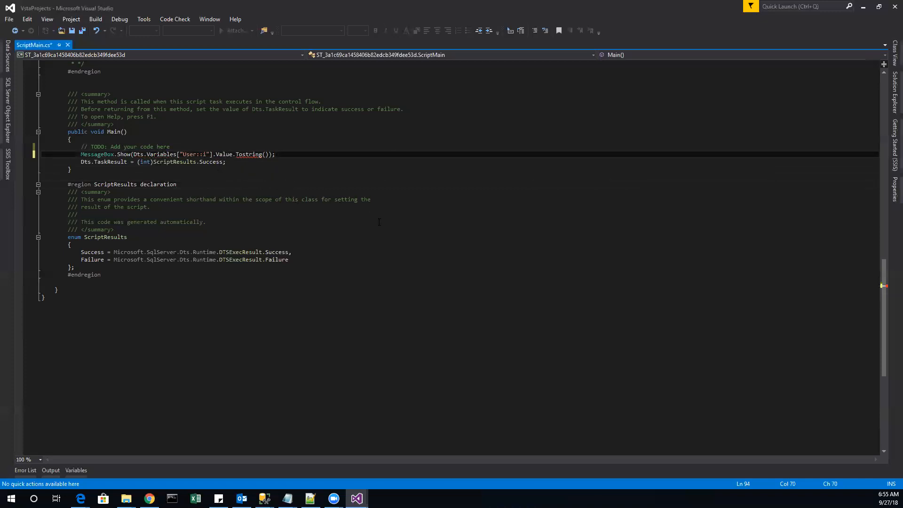
pyautogui.press('BackSpace')
pyautogui.press('BackSpace')
pyautogui.press('BackSpace')
pyautogui.press('BackSpace')
pyautogui.press('BackSpace')
pyautogui.press('BackSpace')
pyautogui.press('BackSpace')
pyautogui.press('BackSpace')
pyautogui.press('BackSpace')
pyautogui.press('BackSpace')
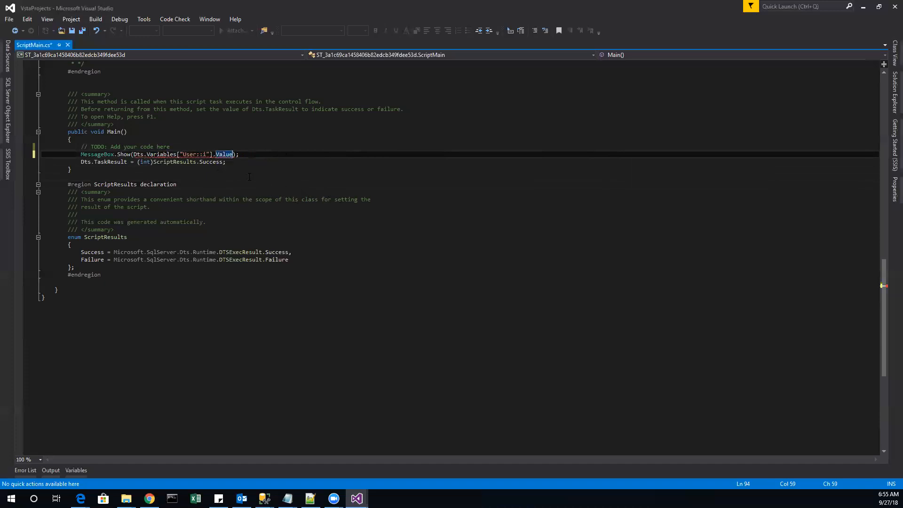
pyautogui.moveTo(217, 155)
pyautogui.write('.To')
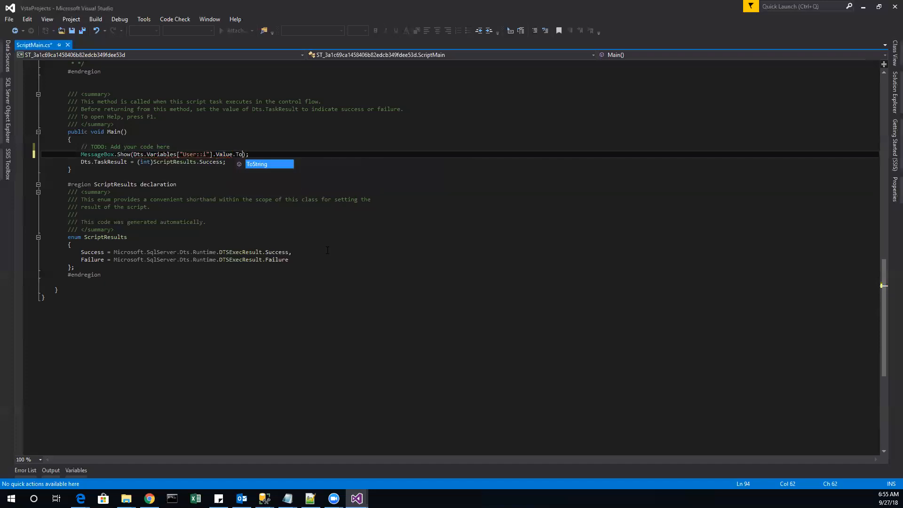
pyautogui.press('Tab')
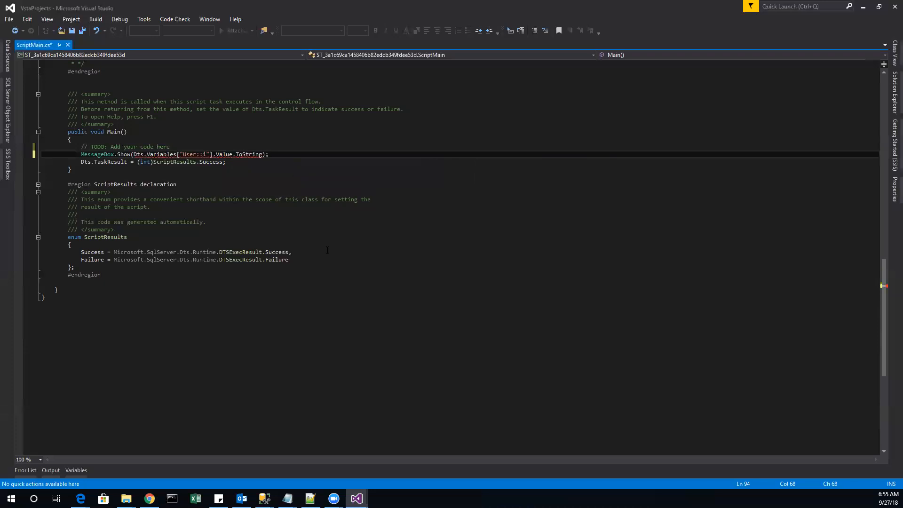
pyautogui.write('()')
pyautogui.click(191, 181)
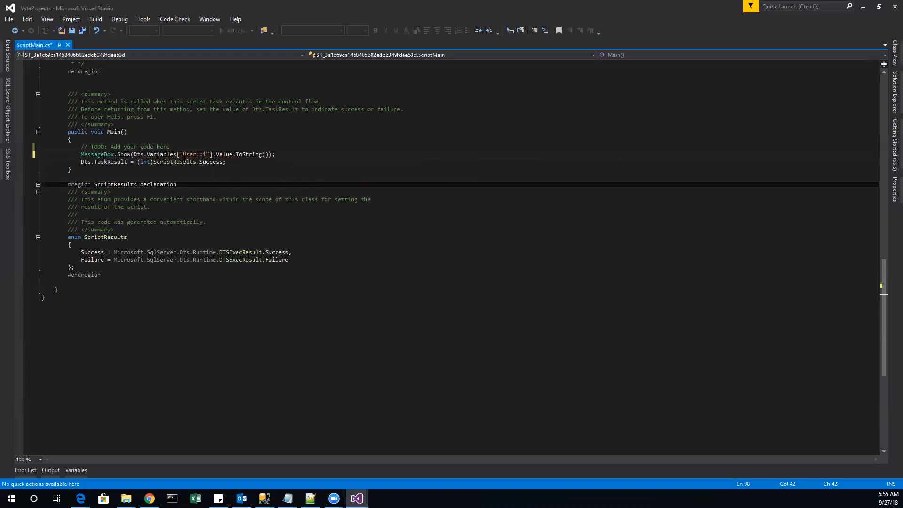
# Build the script project and return to the package, accepting the Script Task settings
pyautogui.click(97, 21)
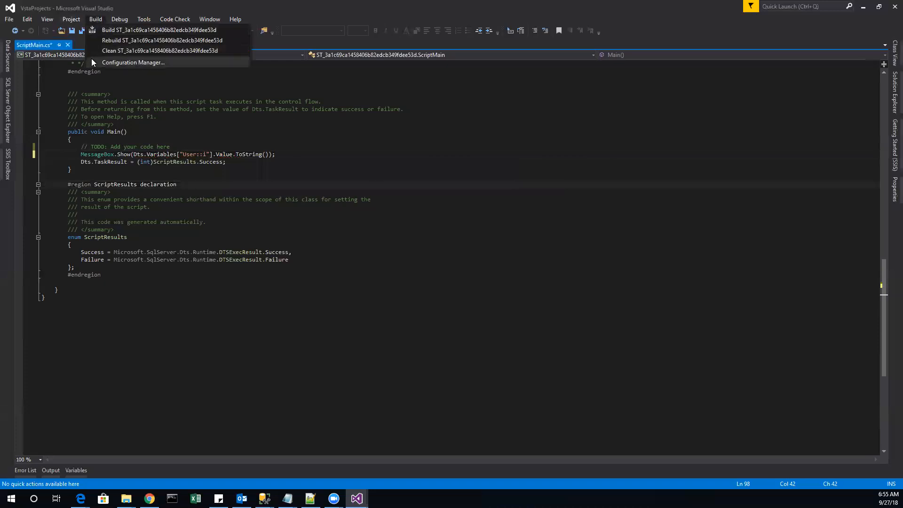
pyautogui.click(108, 31)
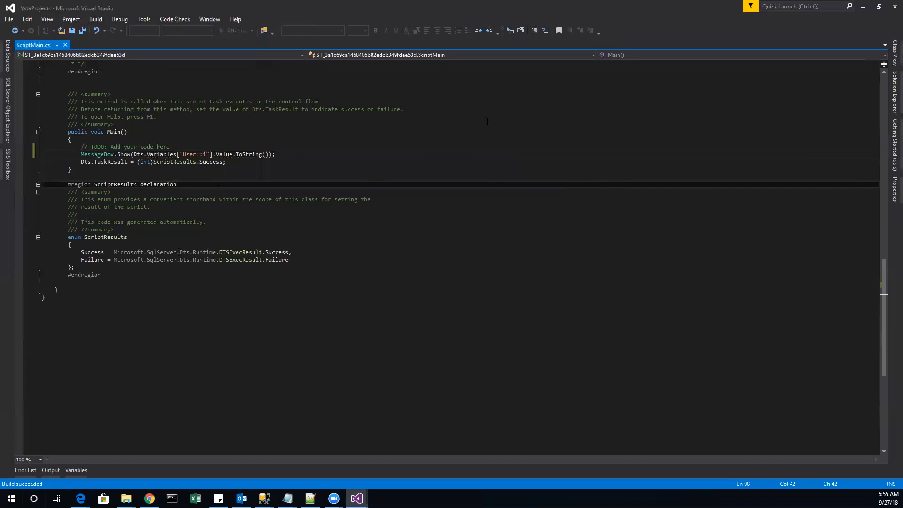
pyautogui.click(894, 7)
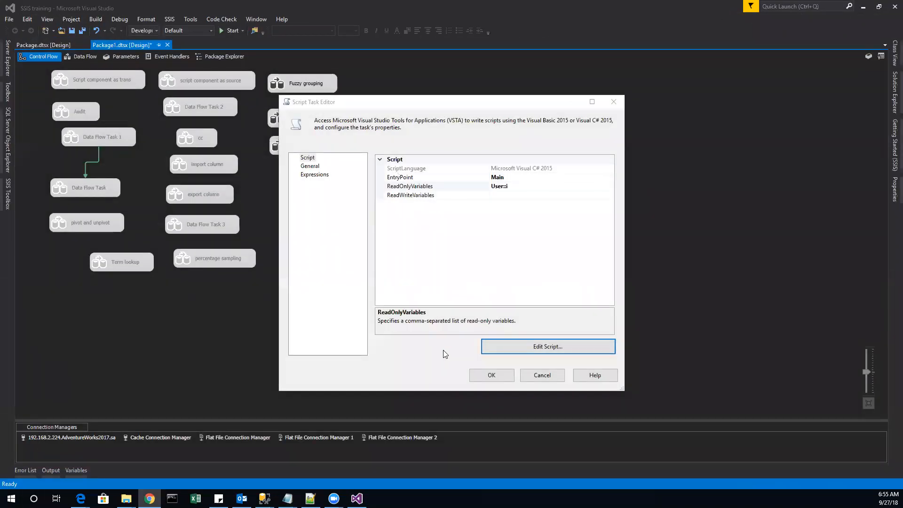
pyautogui.click(492, 376)
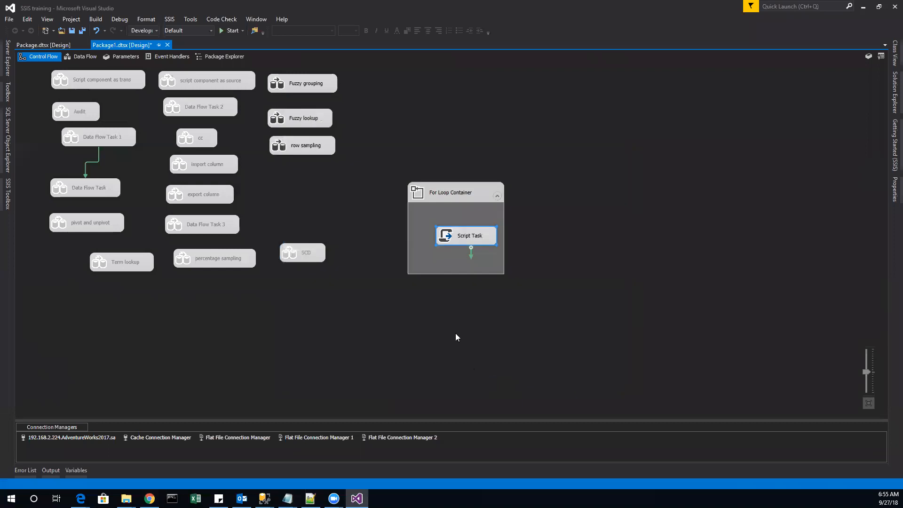
# Execute the For Loop Container and dismiss each message box until the loop completes
pyautogui.click(466, 193)
pyautogui.rightClick(466, 193)
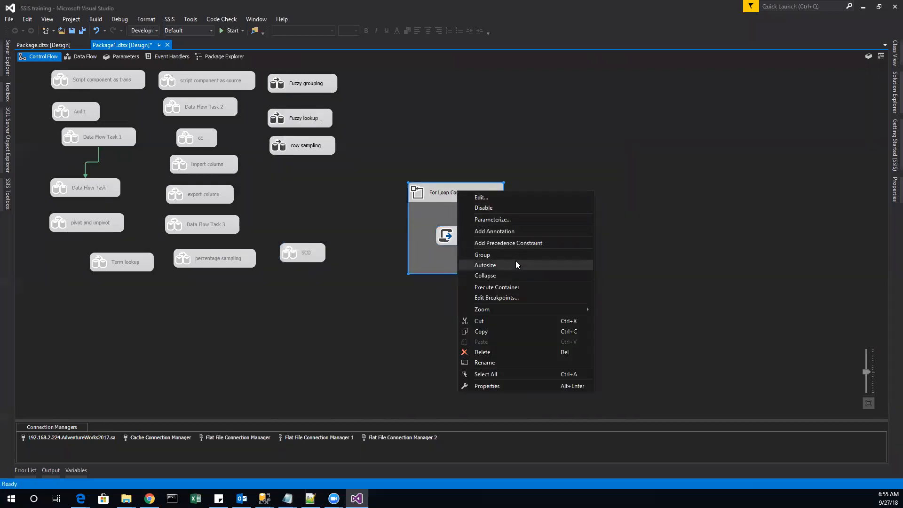
pyautogui.click(506, 288)
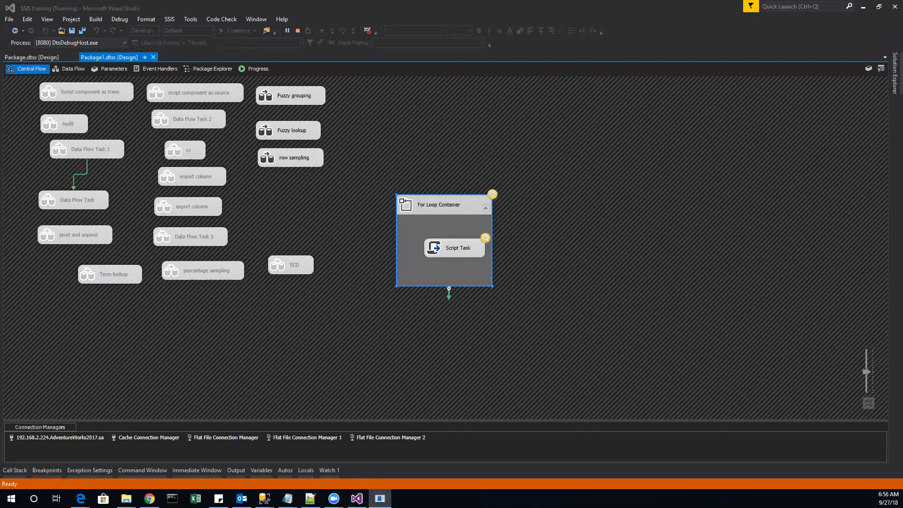
pyautogui.click(603, 169)
pyautogui.click(449, 234)
pyautogui.click(700, 259)
pyautogui.click(701, 226)
pyautogui.click(700, 236)
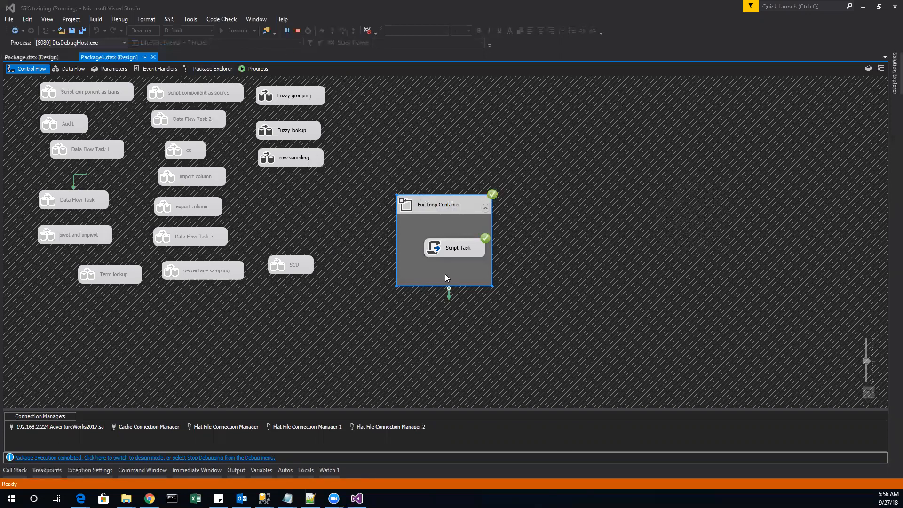
# Review the For Loop Container's expressions without changing them, and stop debugging the package
pyautogui.doubleClick(445, 206)
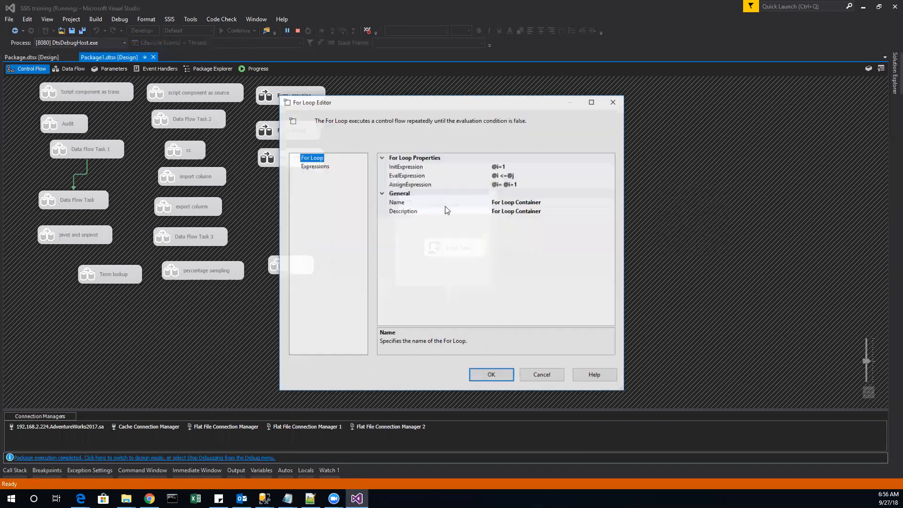
pyautogui.click(542, 375)
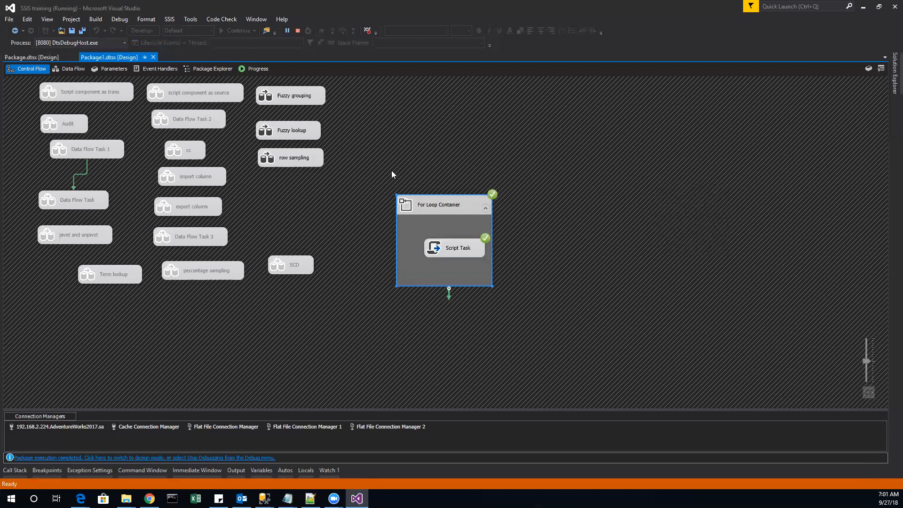
pyautogui.click(297, 32)
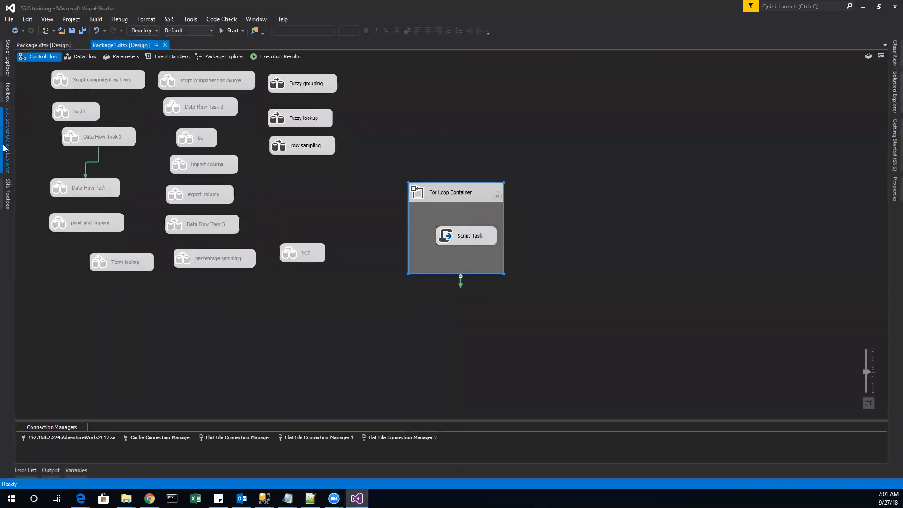
# Add a Foreach Loop Container to an empty area of the control flow, above the For Loop Container
pyautogui.click(8, 206)
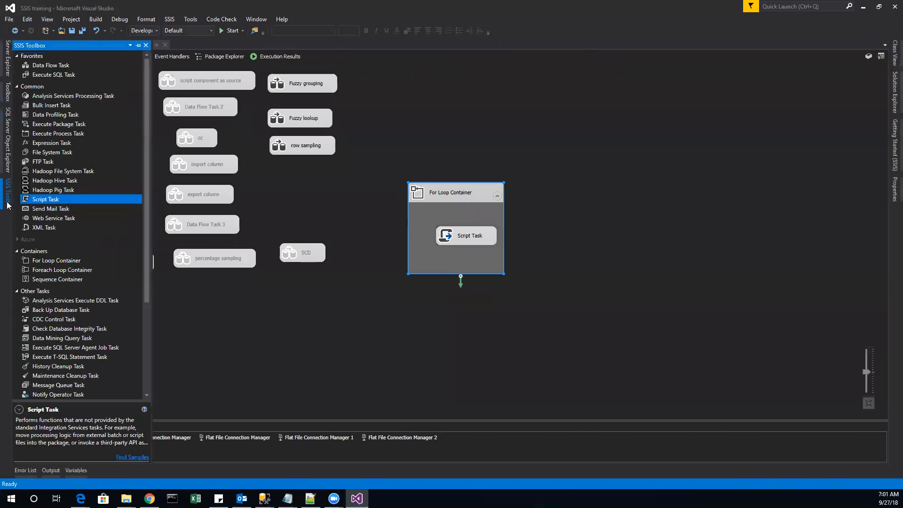
pyautogui.click(63, 271)
pyautogui.moveTo(64, 274); pyautogui.dragTo(501, 93)
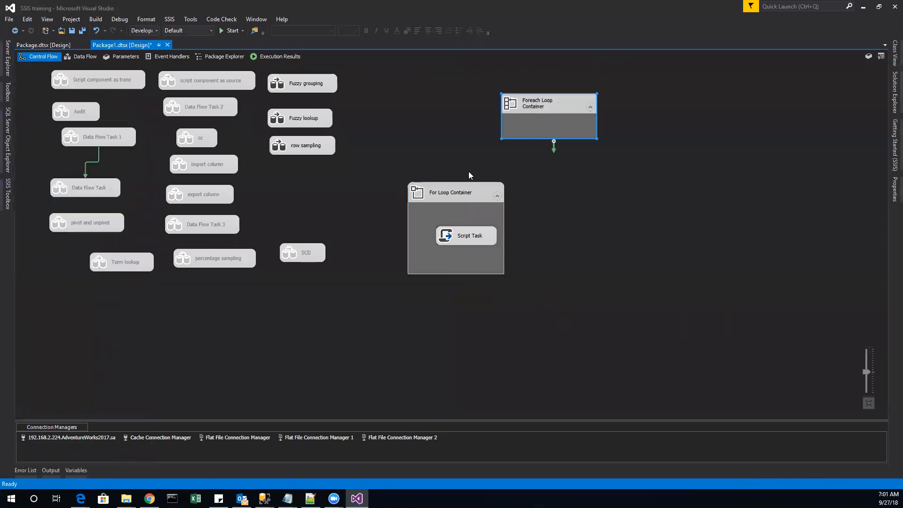
# Disable the For Loop Container and the Fuzzy grouping, Fuzzy lookup and row sampling tasks
pyautogui.rightClick(454, 187)
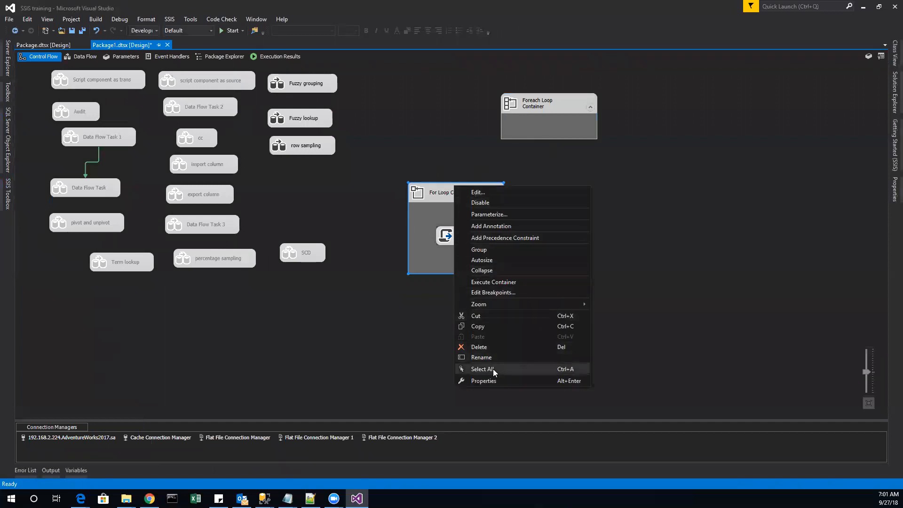
pyautogui.click(489, 203)
pyautogui.click(343, 171)
pyautogui.moveTo(343, 171); pyautogui.dragTo(263, 68)
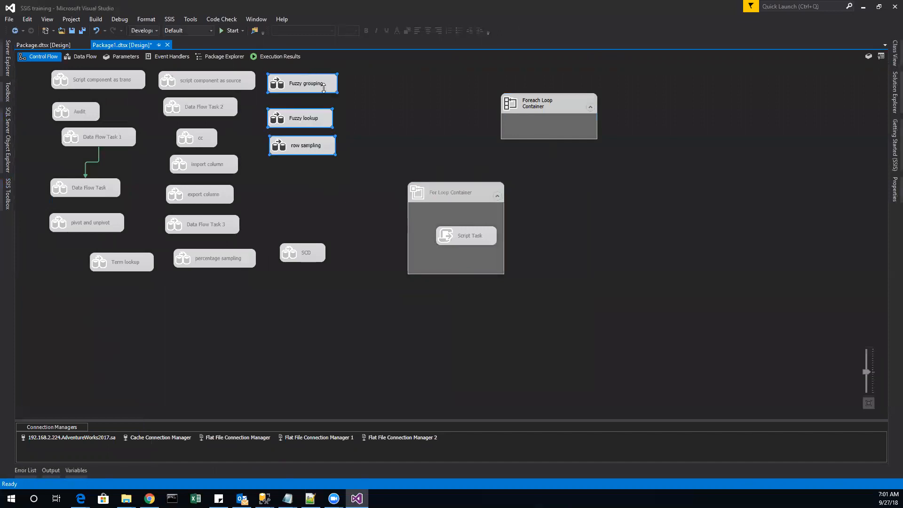
pyautogui.rightClick(311, 79)
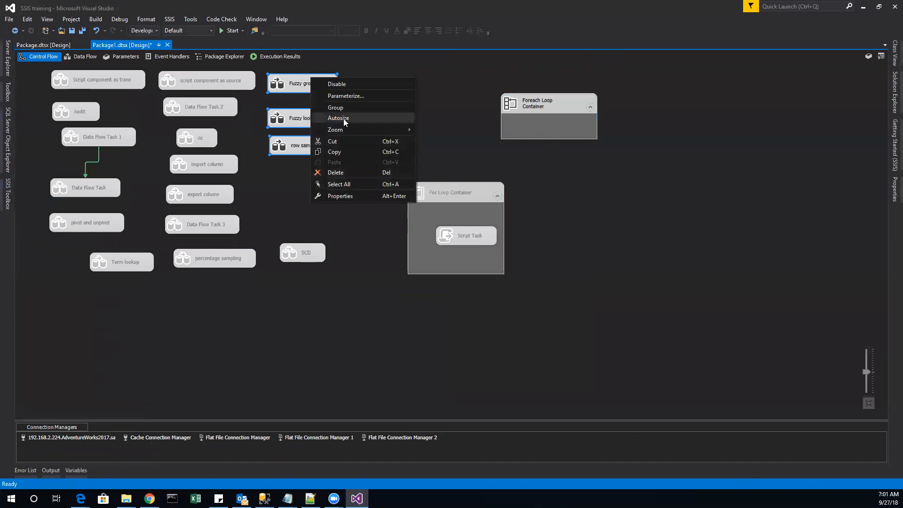
pyautogui.click(346, 83)
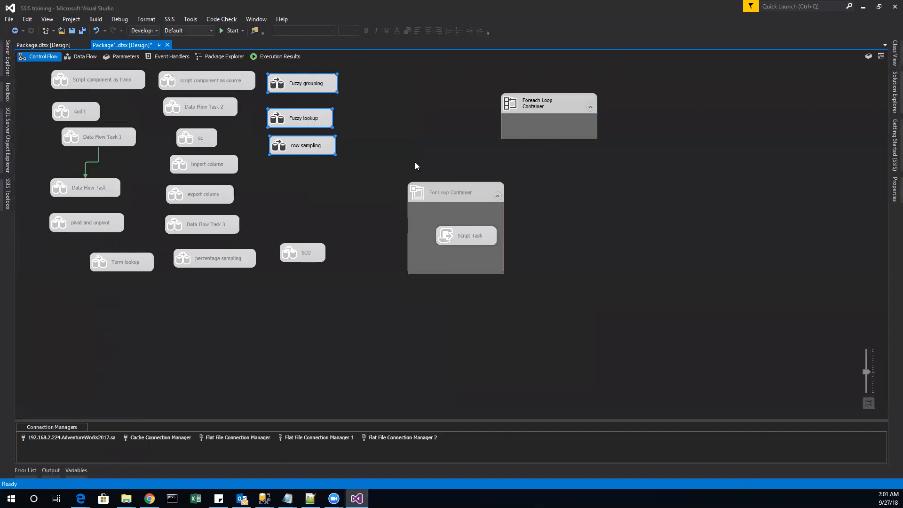
# Move the For Loop Container directly below the row sampling task, and the SCD task below the container
pyautogui.moveTo(434, 194); pyautogui.dragTo(286, 174)
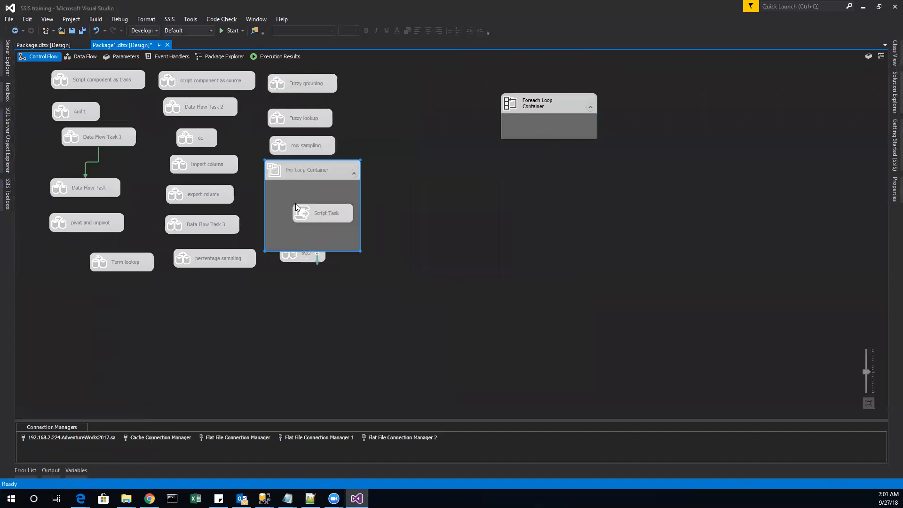
pyautogui.moveTo(301, 257); pyautogui.dragTo(297, 280)
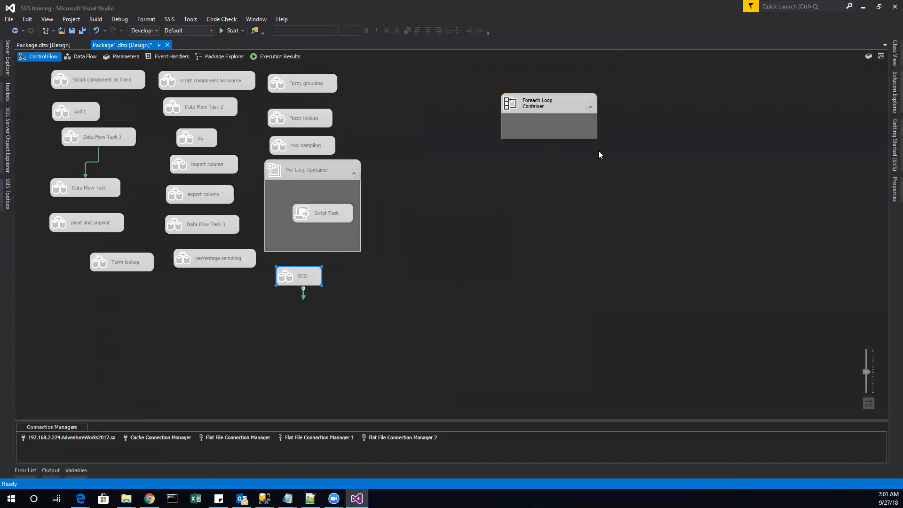
# Open the Foreach Loop Container's collection settings and review the available enumerator types, keeping Foreach File Enumerator
pyautogui.doubleClick(530, 106)
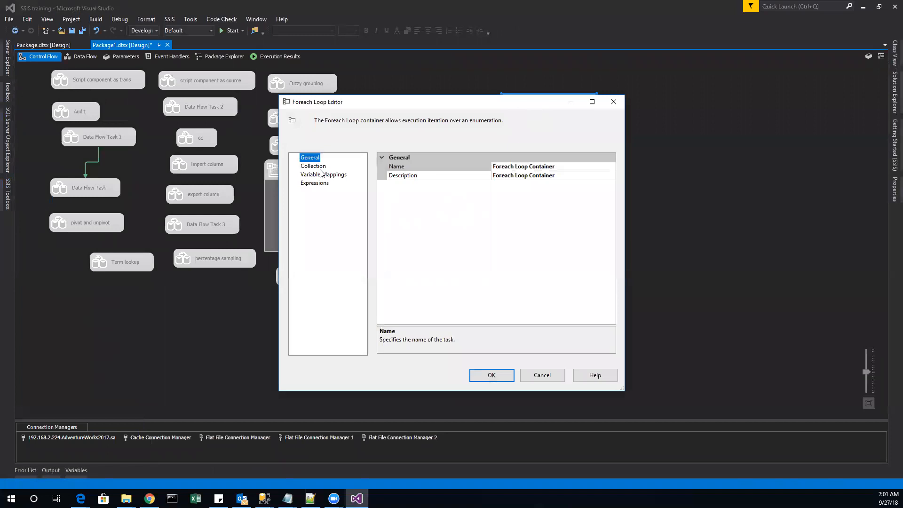
pyautogui.click(316, 166)
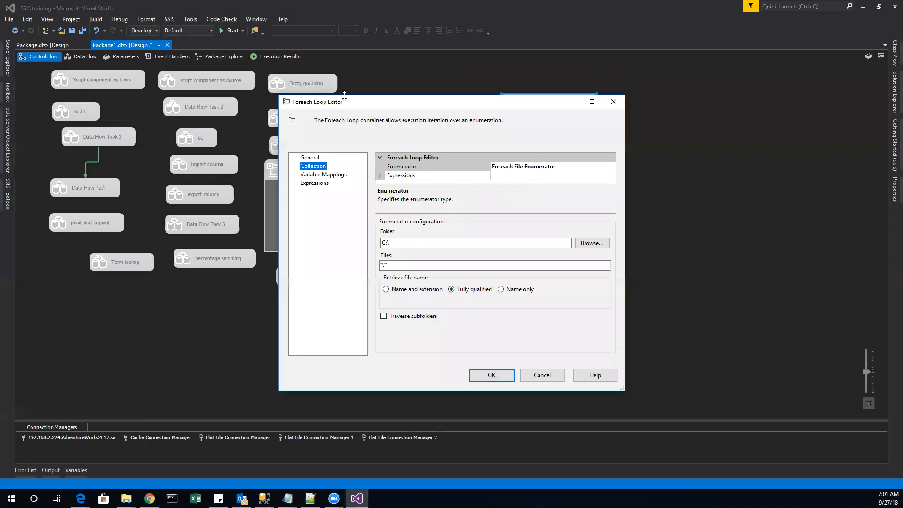
pyautogui.moveTo(347, 109); pyautogui.dragTo(346, 130)
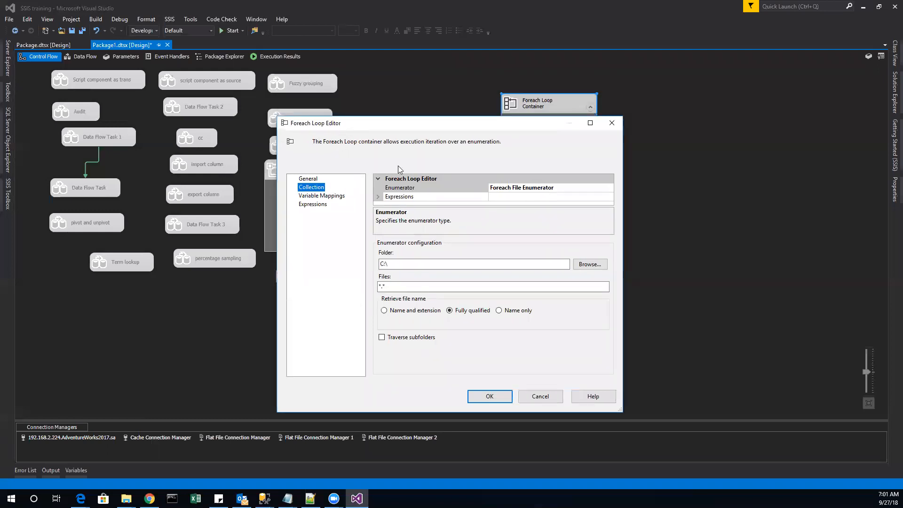
pyautogui.click(580, 189)
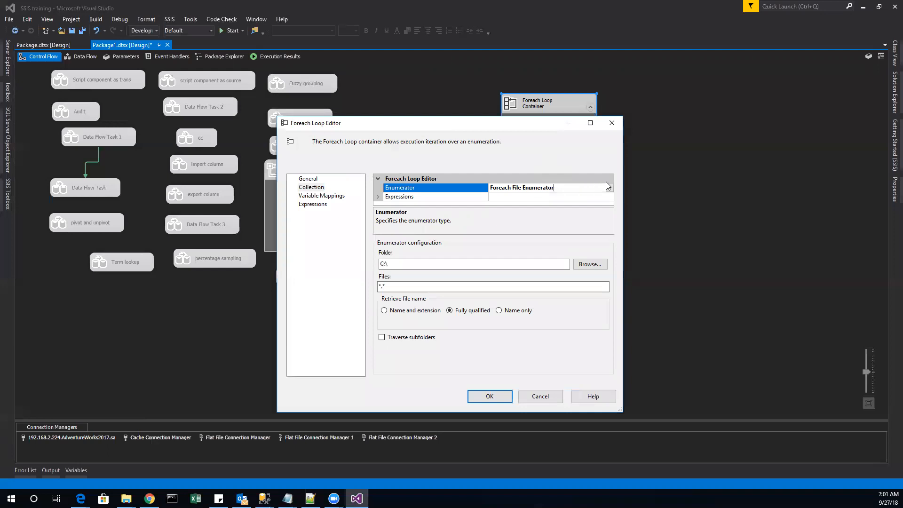
pyautogui.click(609, 188)
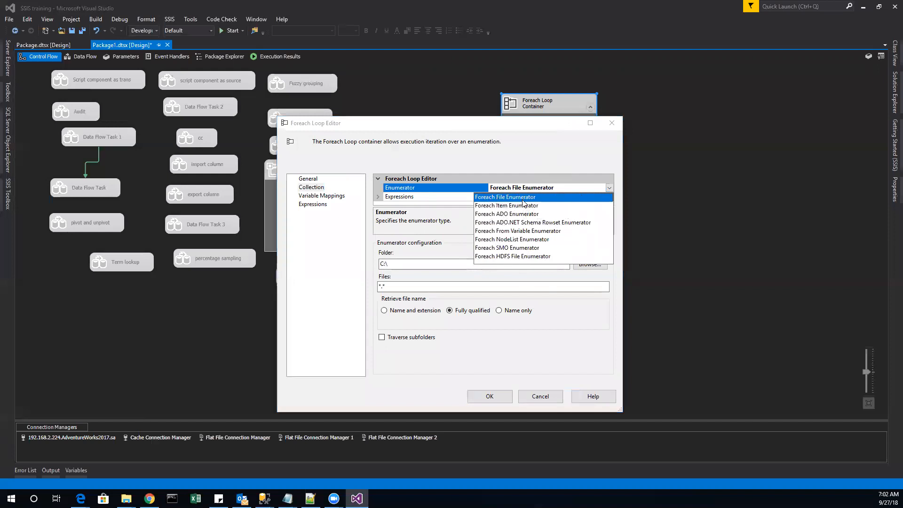
pyautogui.click(323, 265)
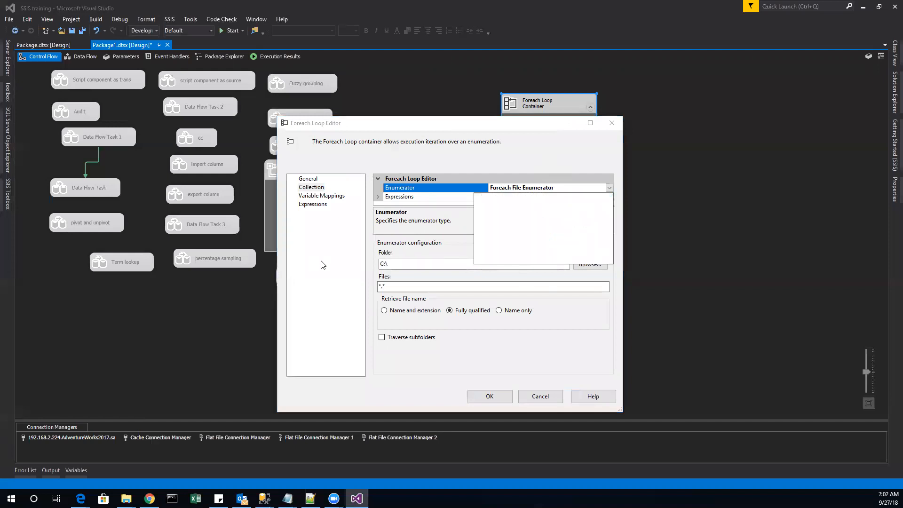
pyautogui.click(586, 264)
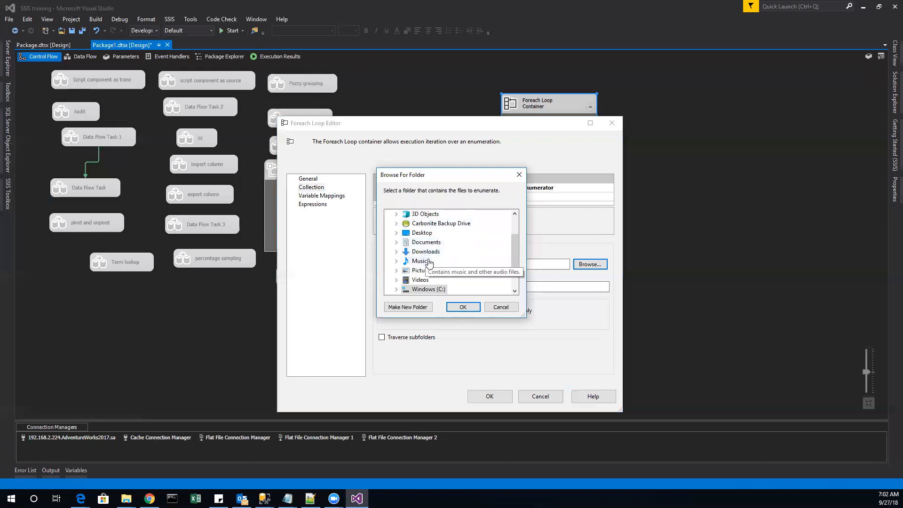
pyautogui.scroll(2, 431, 263)
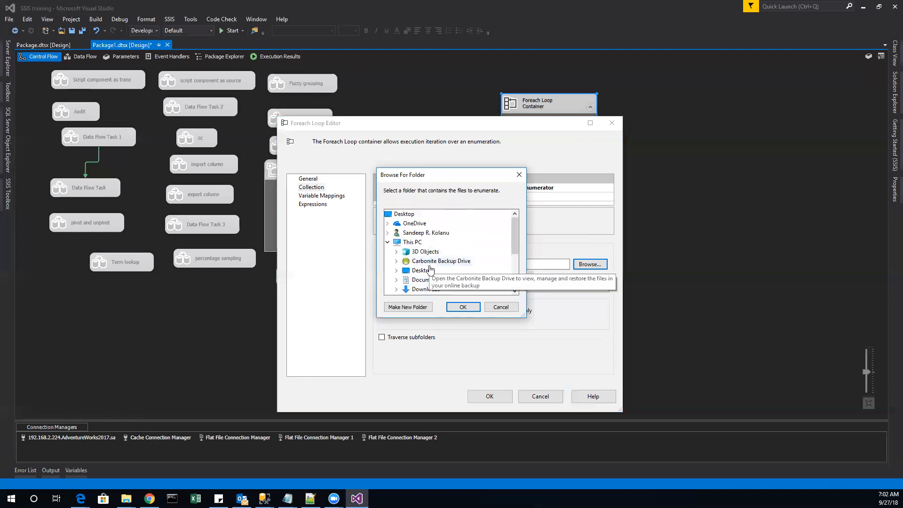
pyautogui.scroll(-3, 431, 269)
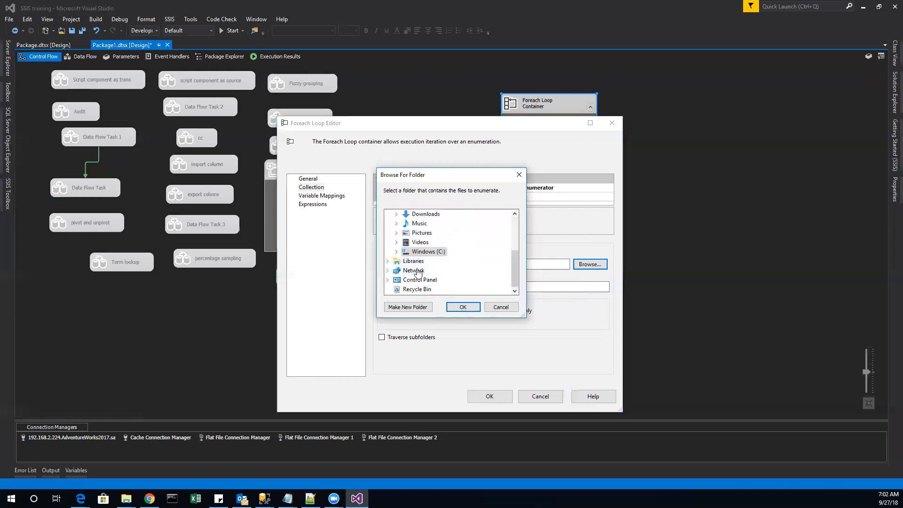
pyautogui.click(495, 309)
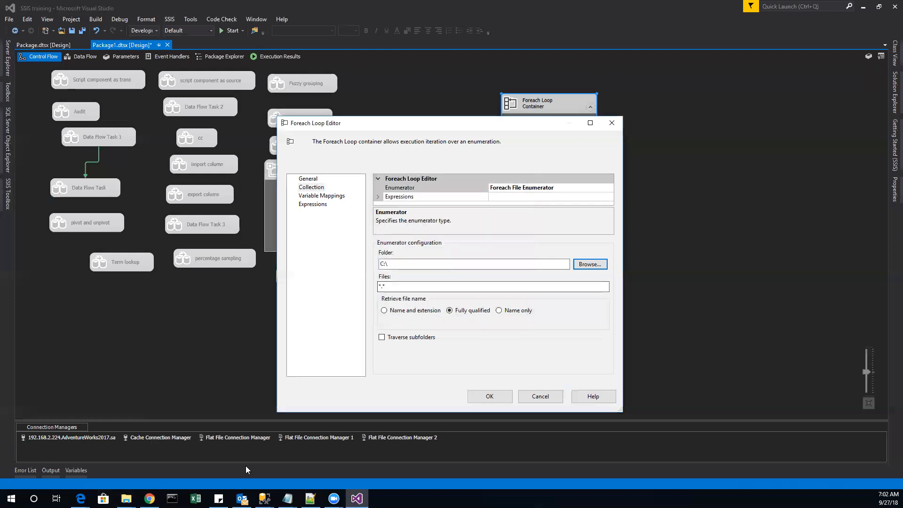
# Open the images subfolder of the SSIS training folder in File Explorer and copy its full path
pyautogui.moveTo(126, 497)
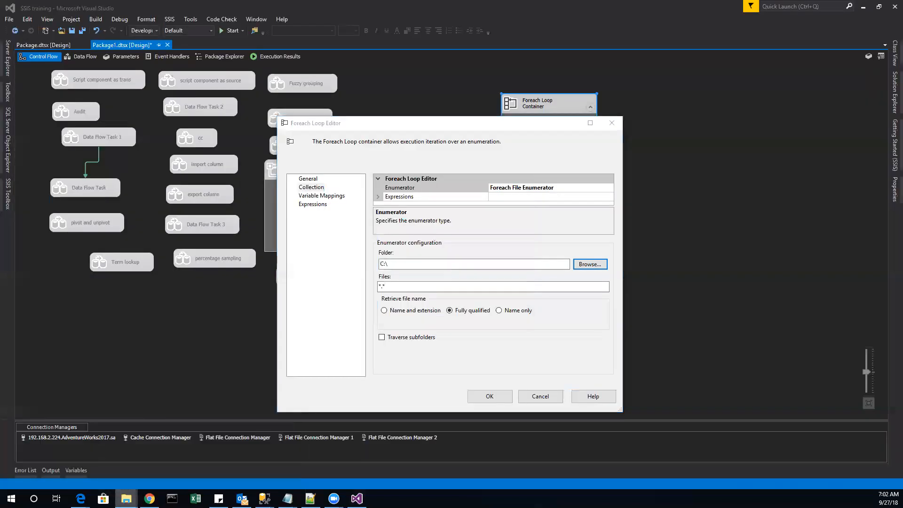
pyautogui.rightClick(126, 498)
pyautogui.click(115, 333)
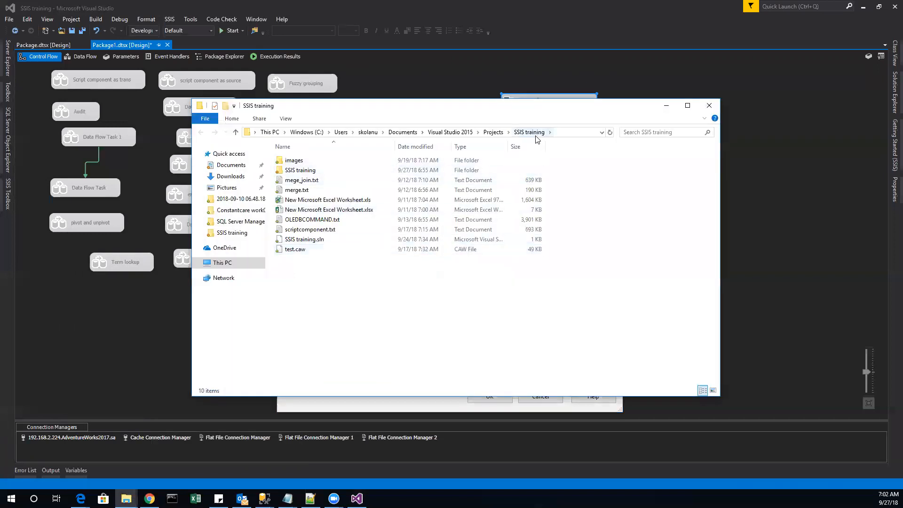
pyautogui.click(564, 133)
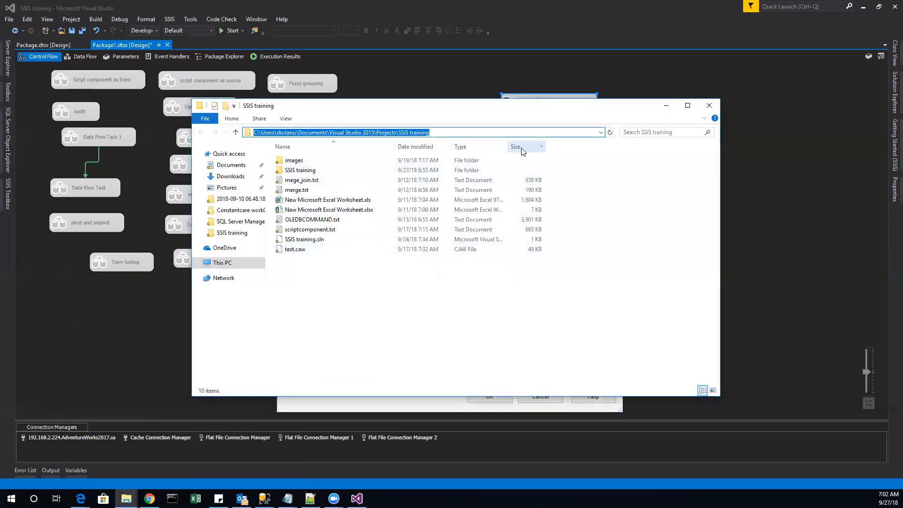
pyautogui.doubleClick(339, 161)
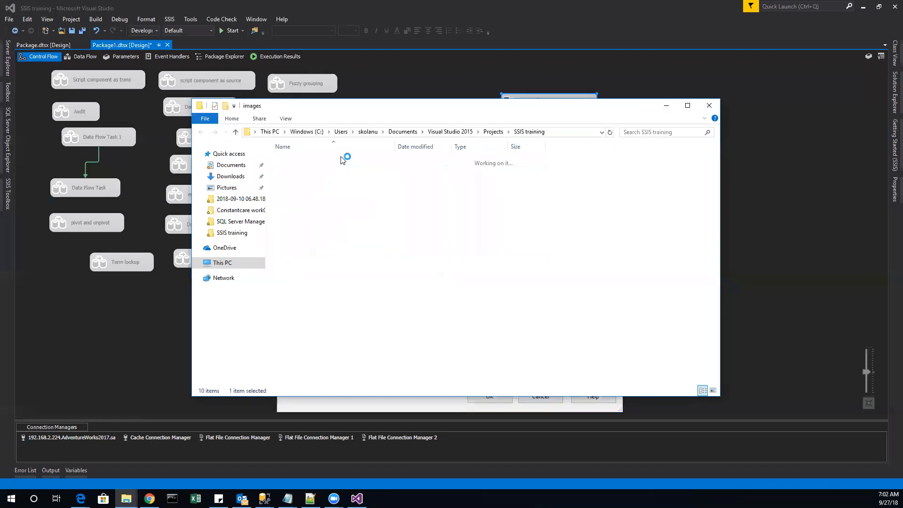
pyautogui.click(579, 137)
pyautogui.hotkey('ctrl', 'c')
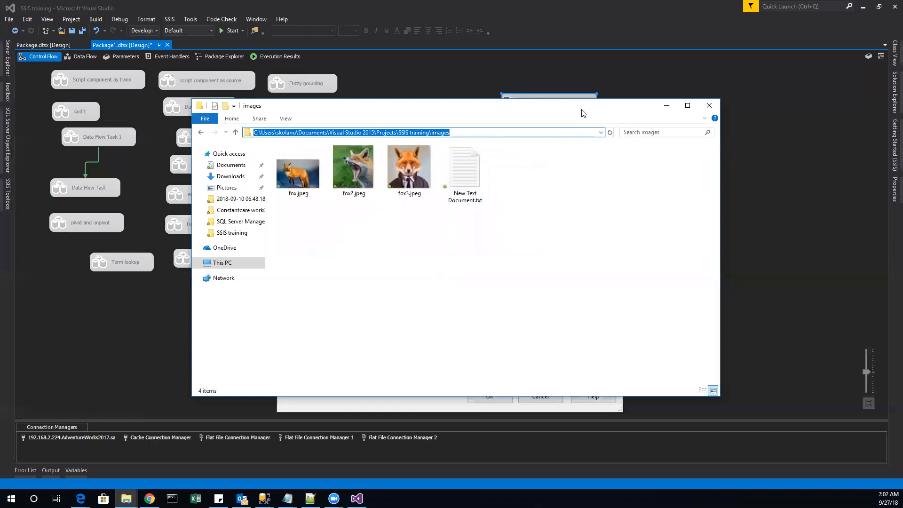
# In the Foreach Loop Editor, set the enumerator folder to the copied images path and the file filter to *.jpg
pyautogui.click(666, 106)
pyautogui.click(403, 264)
pyautogui.hotkey('ctrl', 'a')
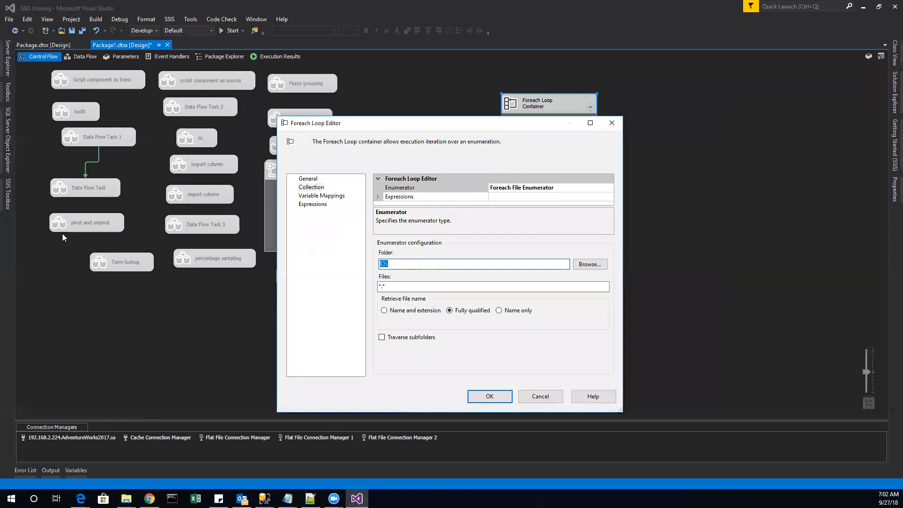
pyautogui.hotkey('ctrl', 'v')
pyautogui.click(393, 285)
pyautogui.press('BackSpace')
pyautogui.write('jpg')
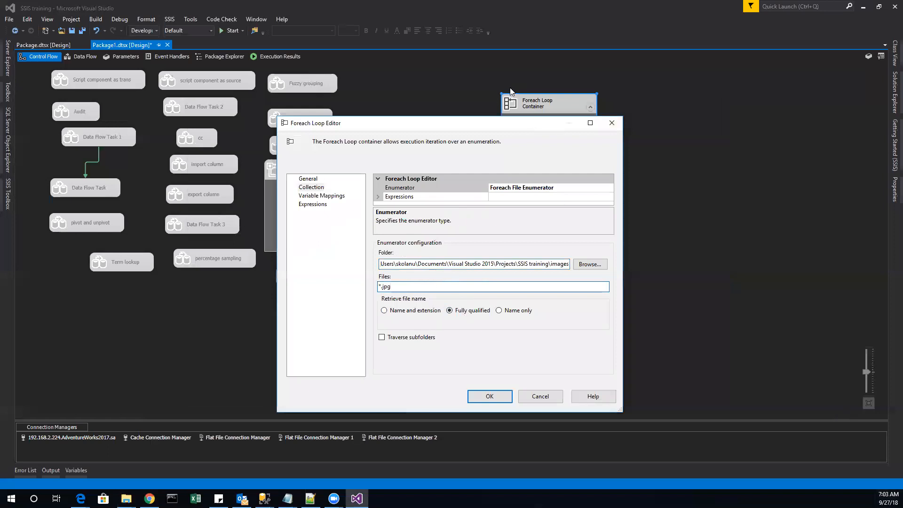
# Map the variable User::i to the collection value in the Foreach loop's variable mappings
pyautogui.click(333, 199)
pyautogui.click(438, 206)
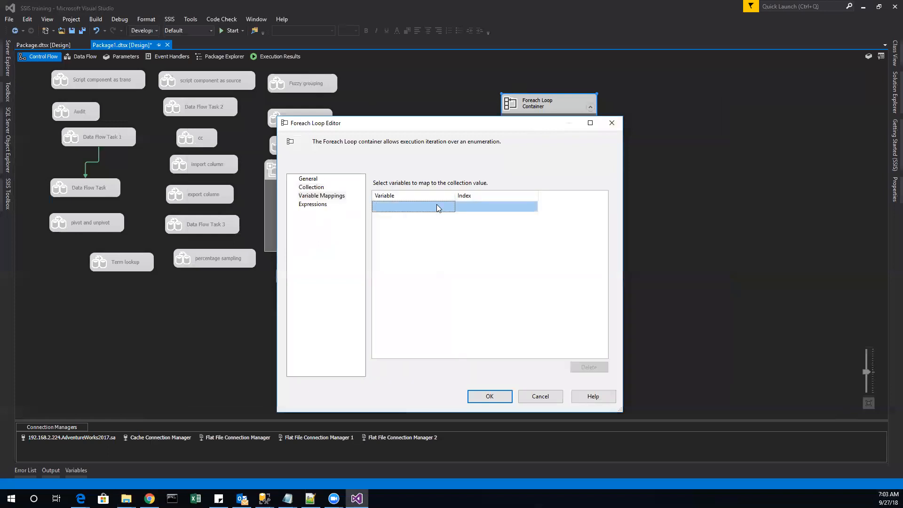
pyautogui.click(451, 207)
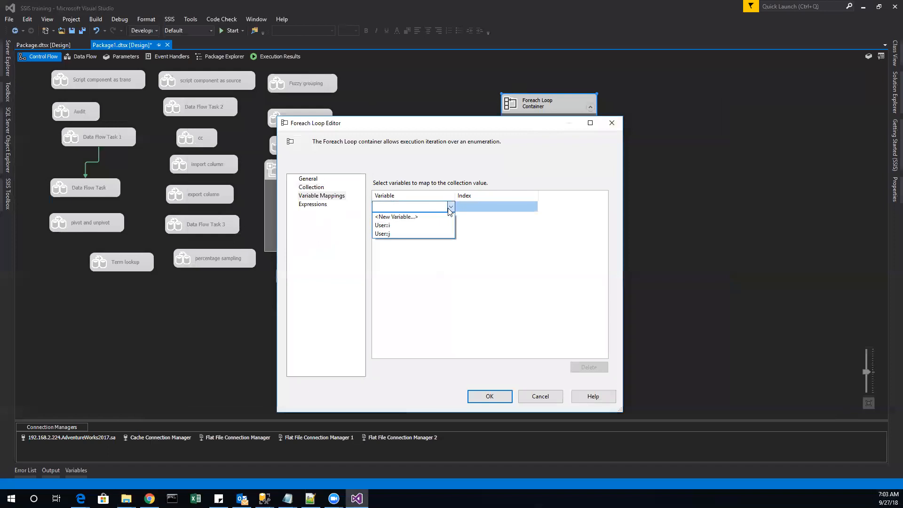
pyautogui.click(398, 226)
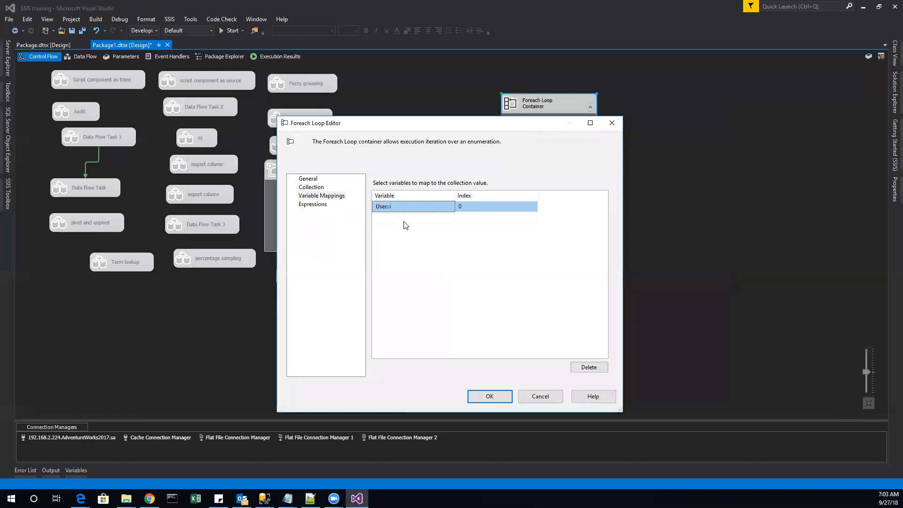
# Replace the mapped variable with a new String variable named foreach in Package1, and accept the Foreach loop settings
pyautogui.click(418, 207)
pyautogui.click(446, 210)
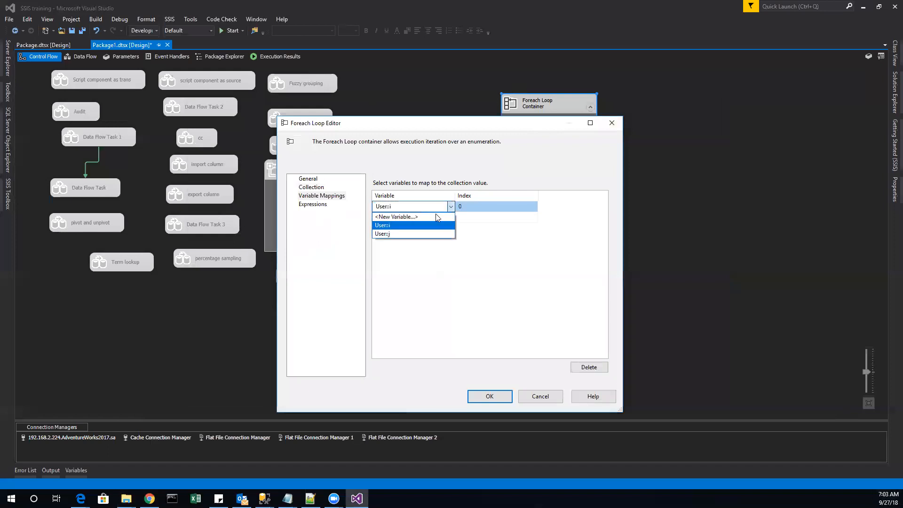
pyautogui.click(406, 223)
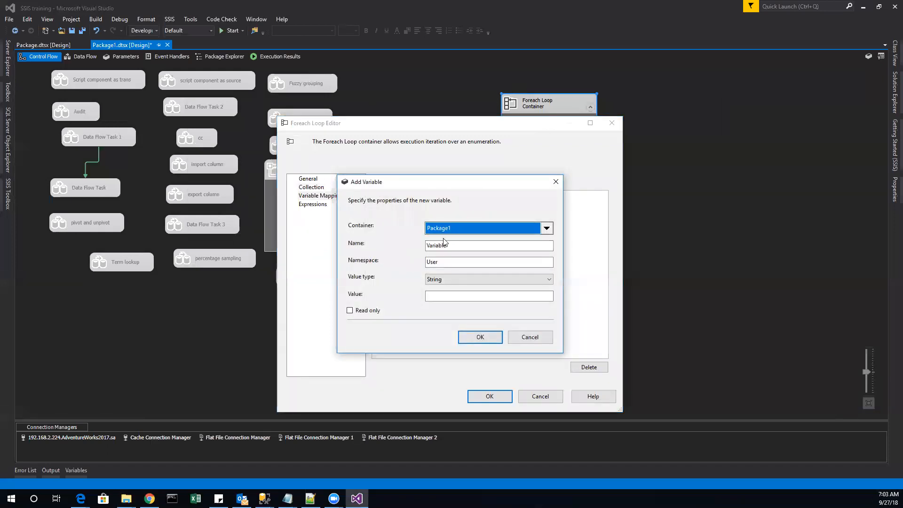
pyautogui.click(452, 262)
pyautogui.click(442, 296)
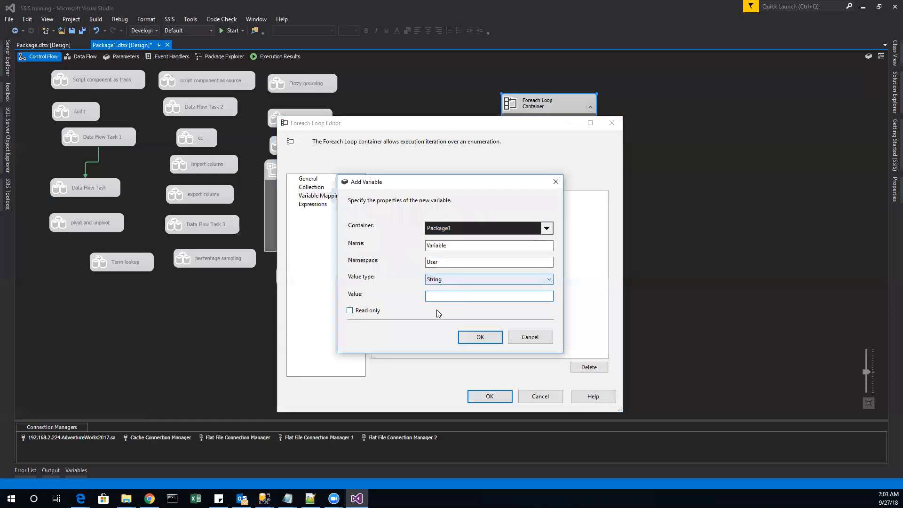
pyautogui.hotkey('shift', 'Tab')
pyautogui.hotkey('shift', 'Tab')
pyautogui.hotkey('shift', 'Tab')
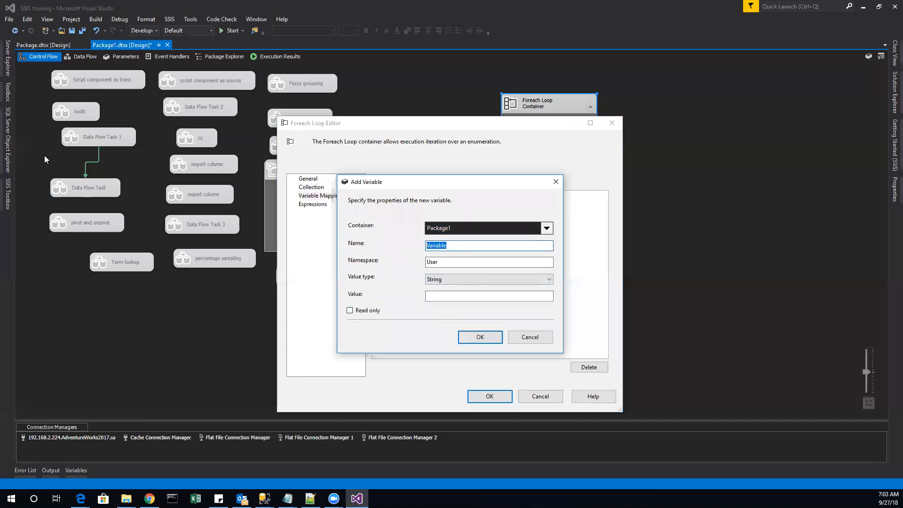
pyautogui.write('foreach')
pyautogui.click(479, 338)
pyautogui.click(495, 395)
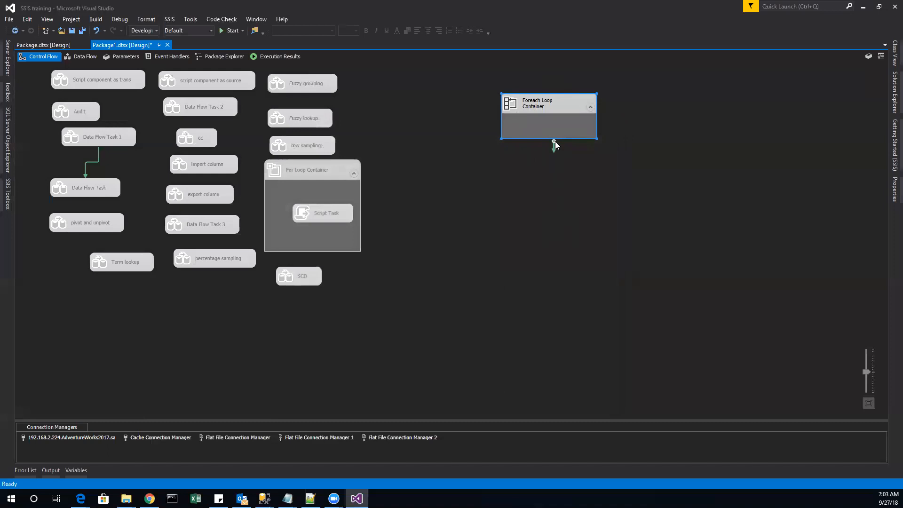
# Enlarge the Foreach Loop Container downward to make room for a task, and bring up the available SSIS tasks
pyautogui.moveTo(561, 137); pyautogui.dragTo(559, 206)
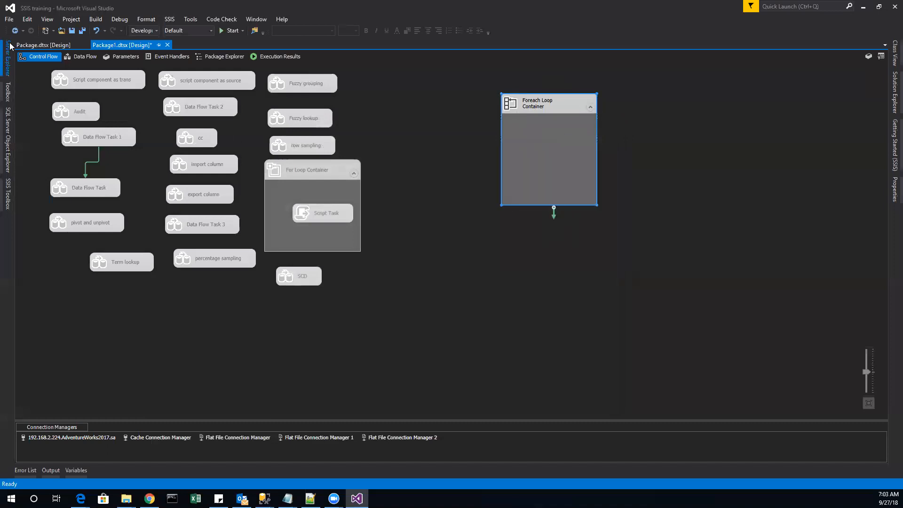
pyautogui.click(8, 197)
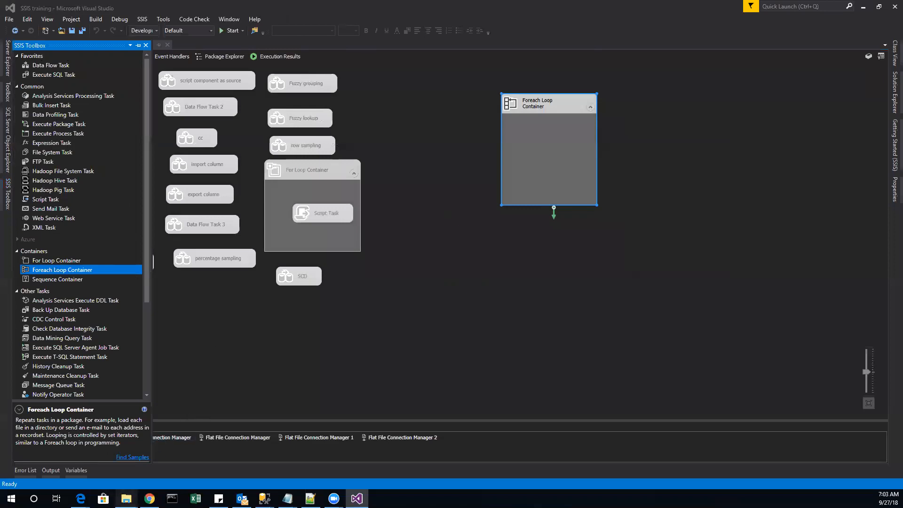
# Switch to the images folder in File Explorer and create a subfolder named processed
pyautogui.moveTo(126, 498)
pyautogui.click(341, 458)
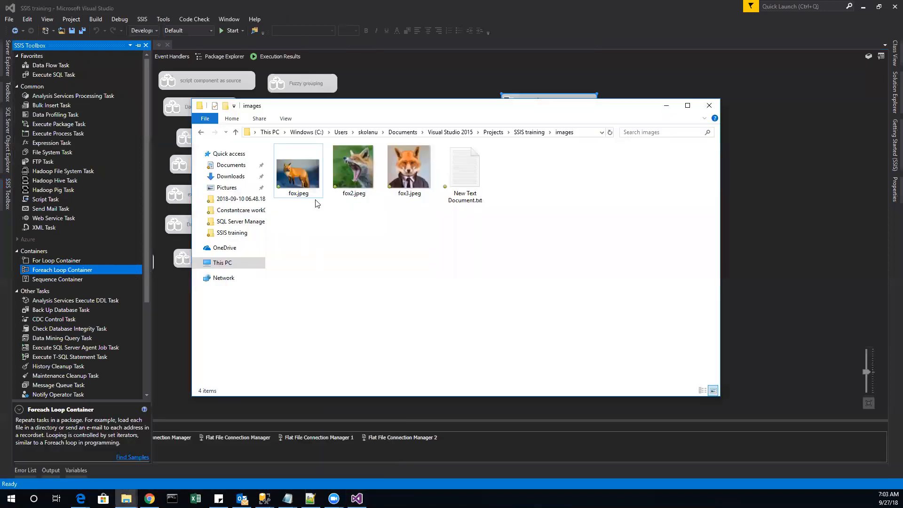
pyautogui.rightClick(328, 272)
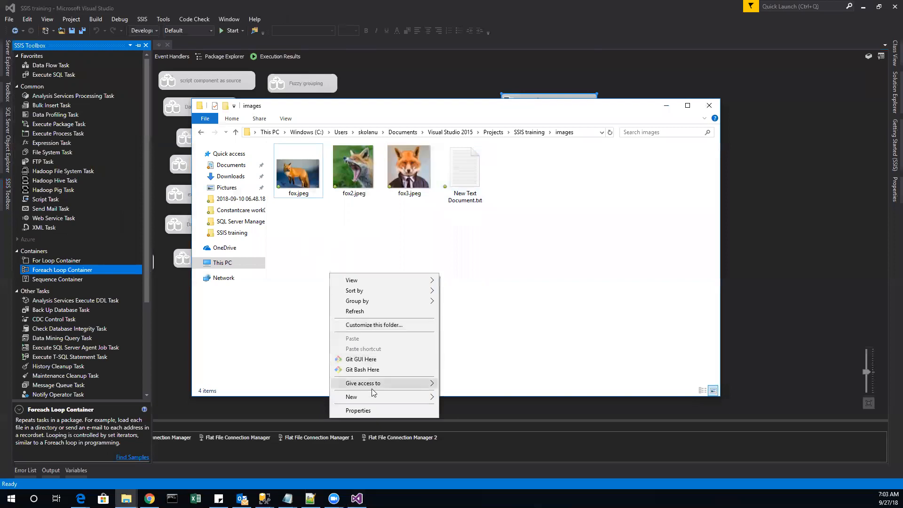
pyautogui.moveTo(372, 399)
pyautogui.click(469, 269)
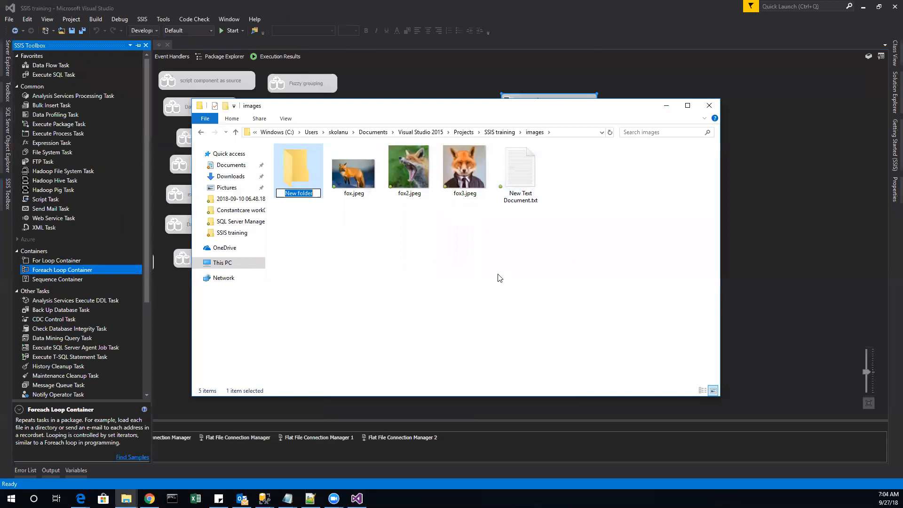
pyautogui.write('processed')
pyautogui.press('Return')
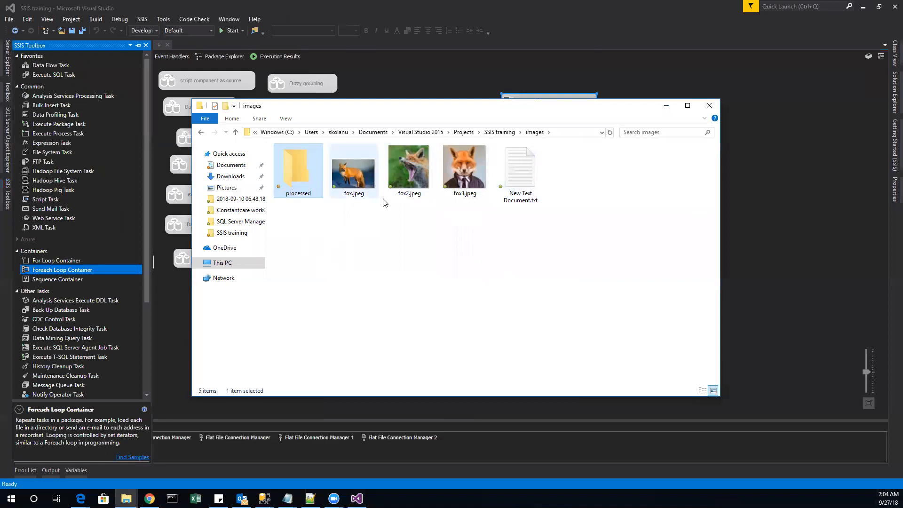
# Return to Visual Studio and add a File System Task inside the Foreach Loop Container
pyautogui.click(667, 105)
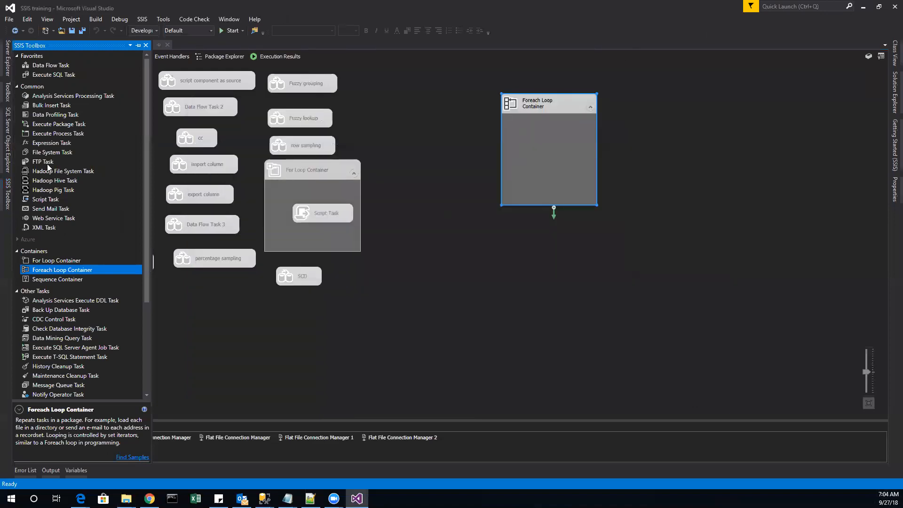
pyautogui.moveTo(50, 154); pyautogui.dragTo(525, 143)
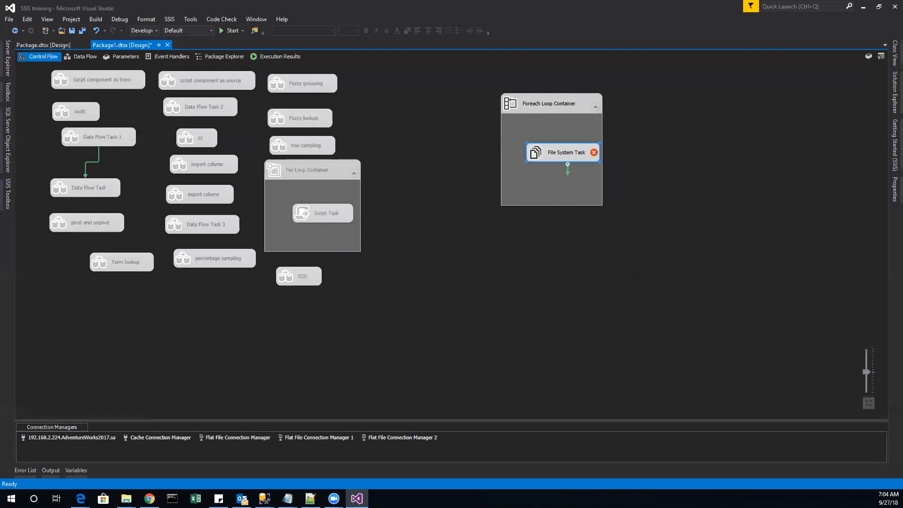
# Switch to the images folder in File Explorer and examine the file extensions of the fox pictures
pyautogui.moveTo(126, 498)
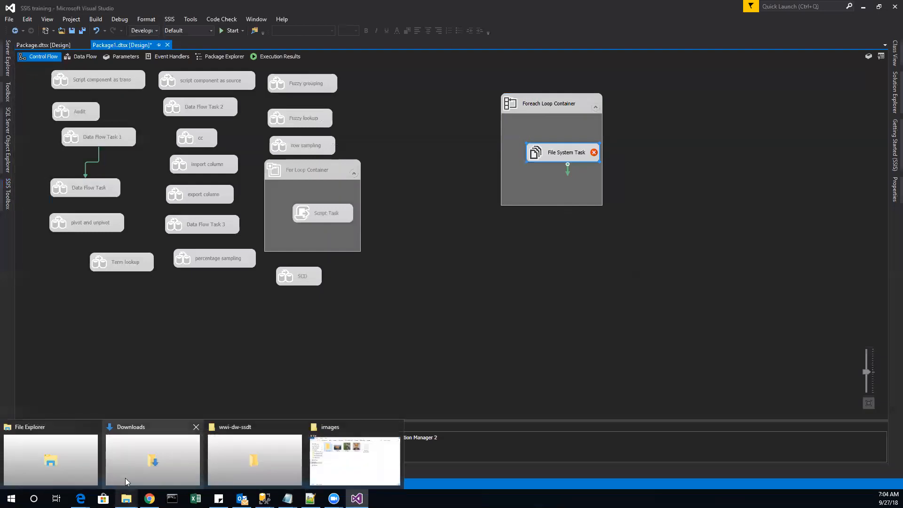
pyautogui.click(368, 454)
pyautogui.click(357, 179)
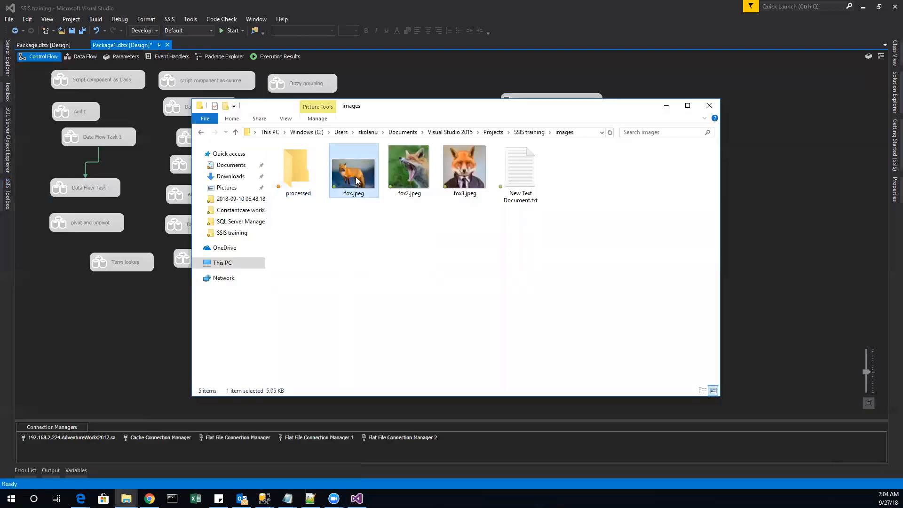
pyautogui.click(407, 172)
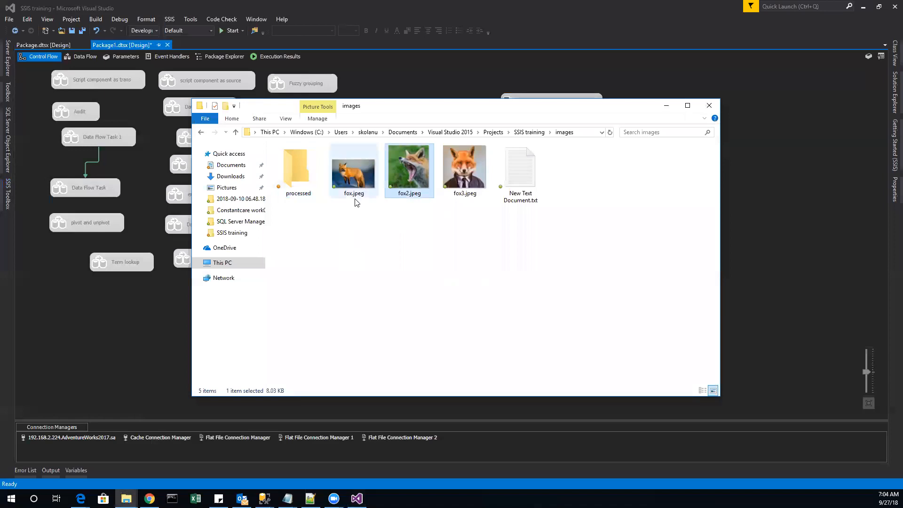
pyautogui.click(522, 94)
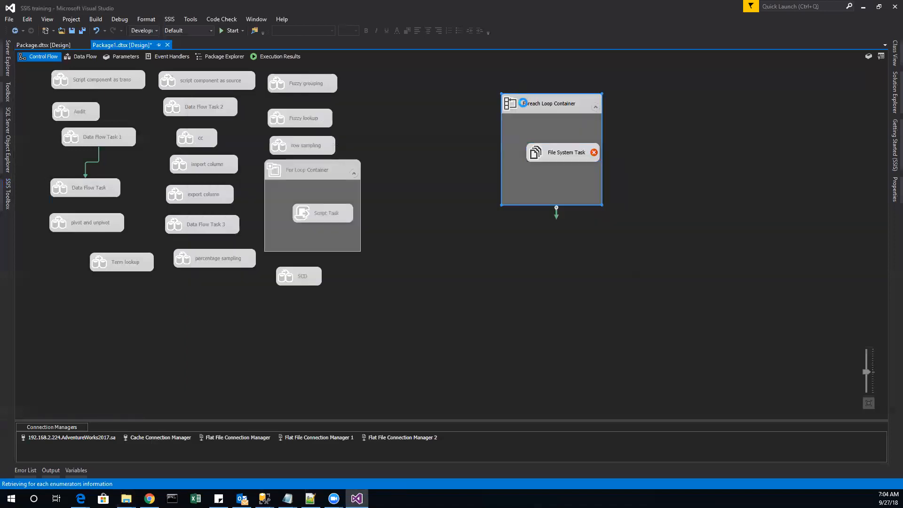
pyautogui.doubleClick(546, 133)
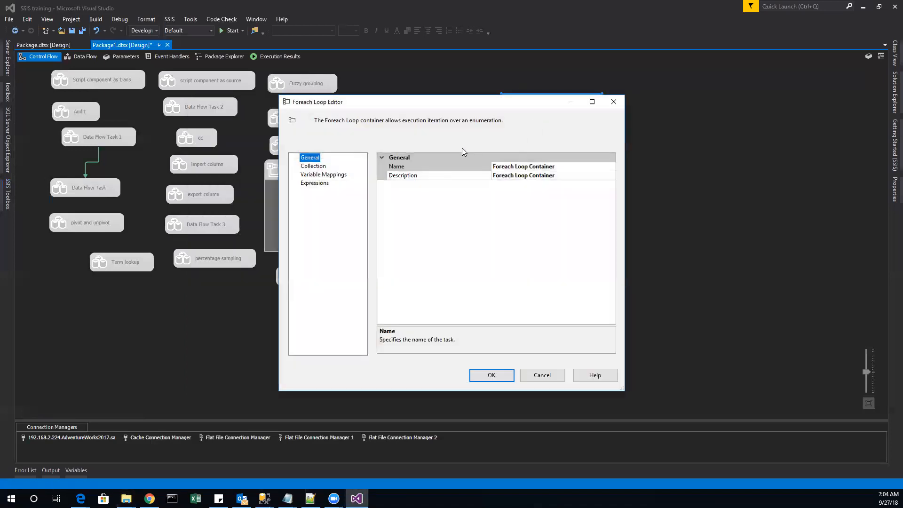
pyautogui.click(324, 167)
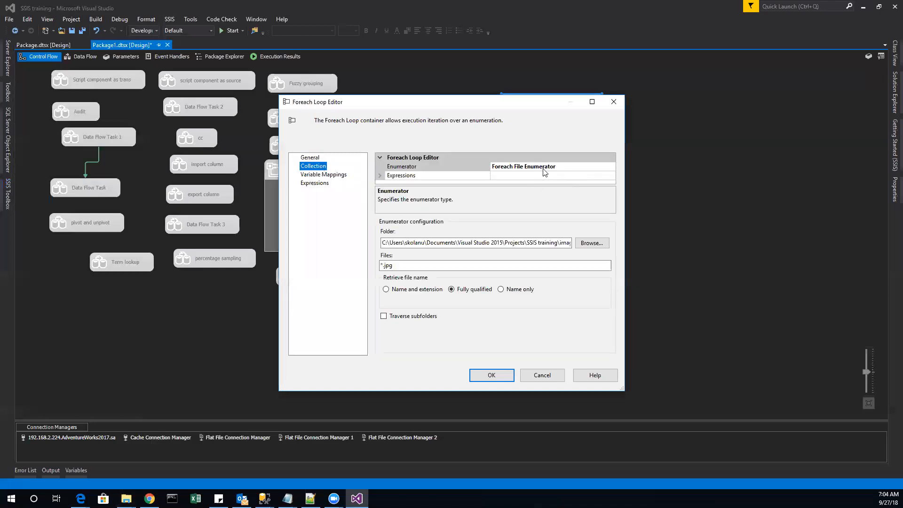
pyautogui.click(384, 266)
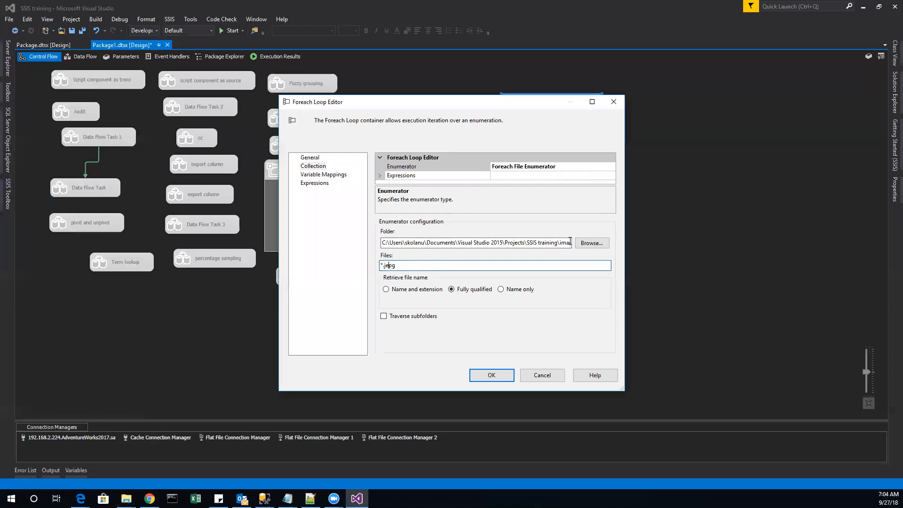
pyautogui.click(316, 175)
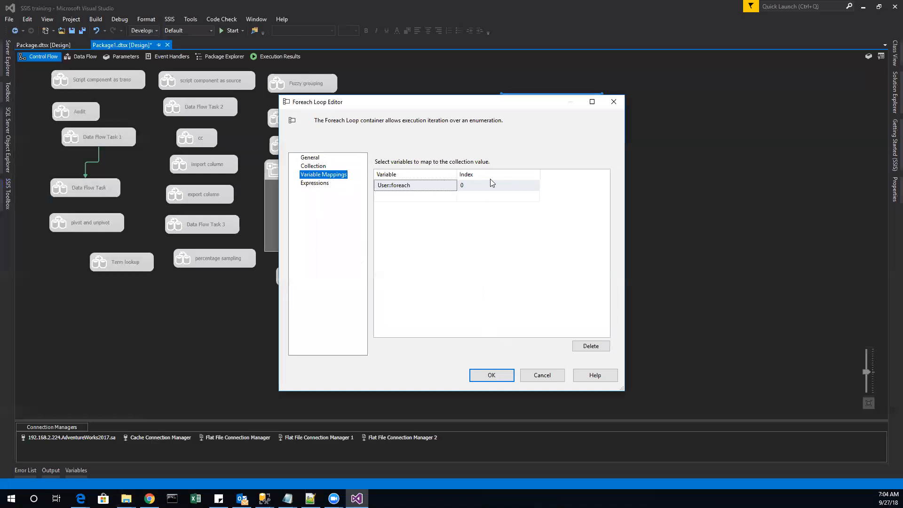
pyautogui.click(542, 380)
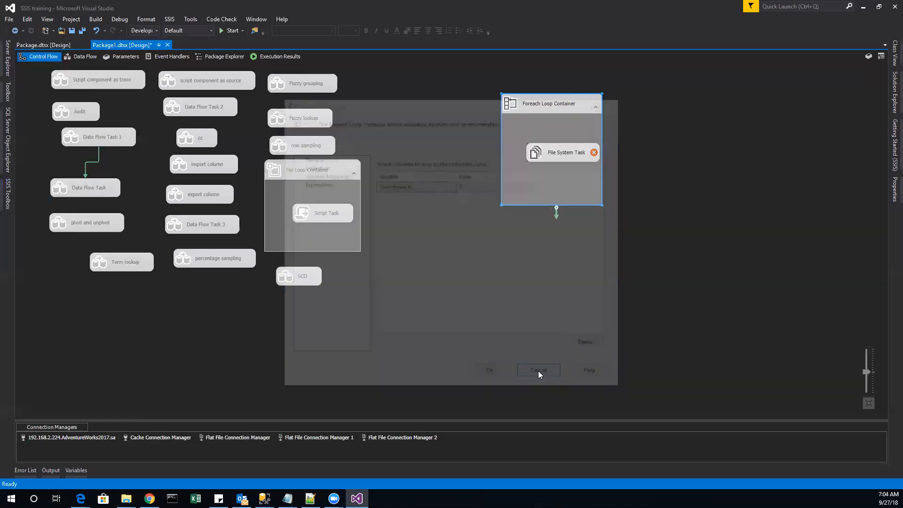
# Reposition the File System Task within its container and start a new destination connection for it with usage type Existing folder
pyautogui.moveTo(544, 155); pyautogui.dragTo(535, 148)
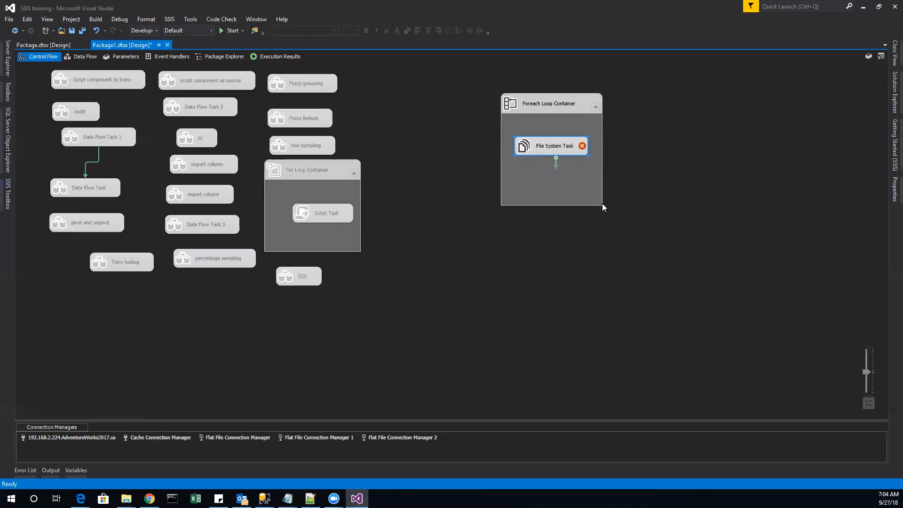
pyautogui.doubleClick(532, 149)
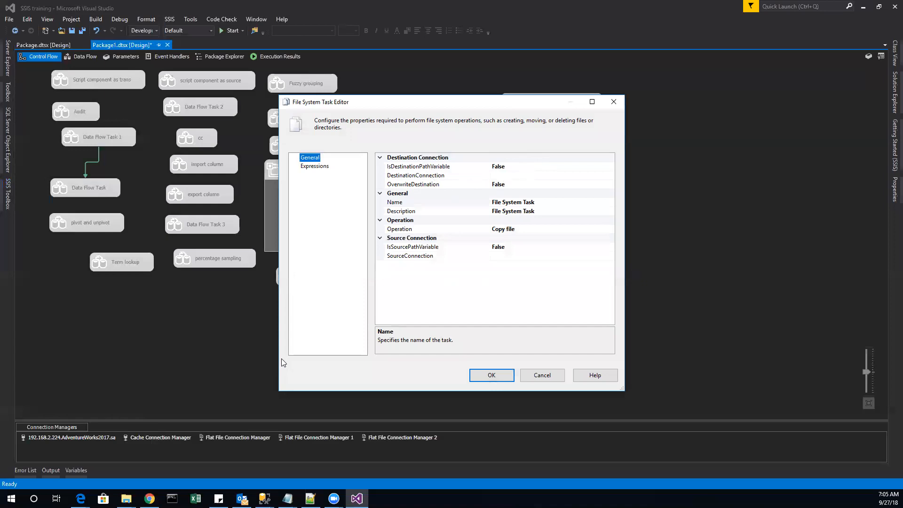
pyautogui.click(508, 176)
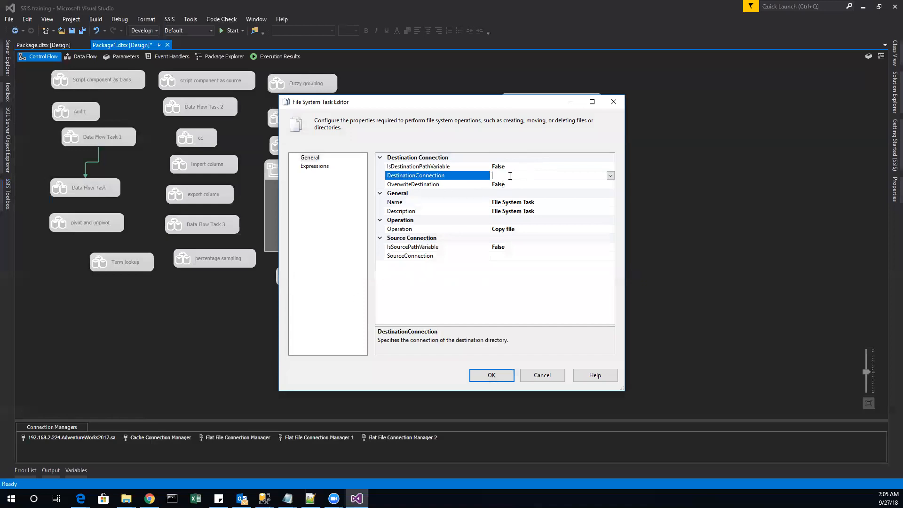
pyautogui.click(610, 176)
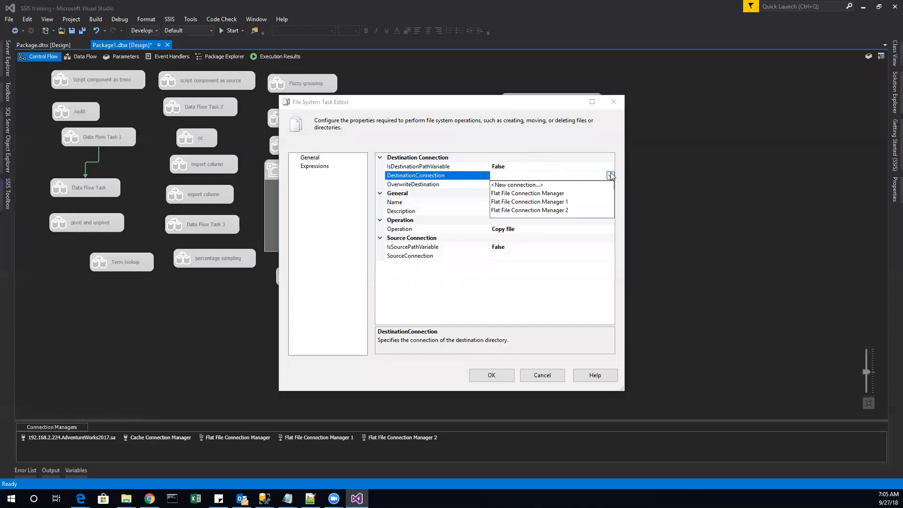
pyautogui.click(525, 186)
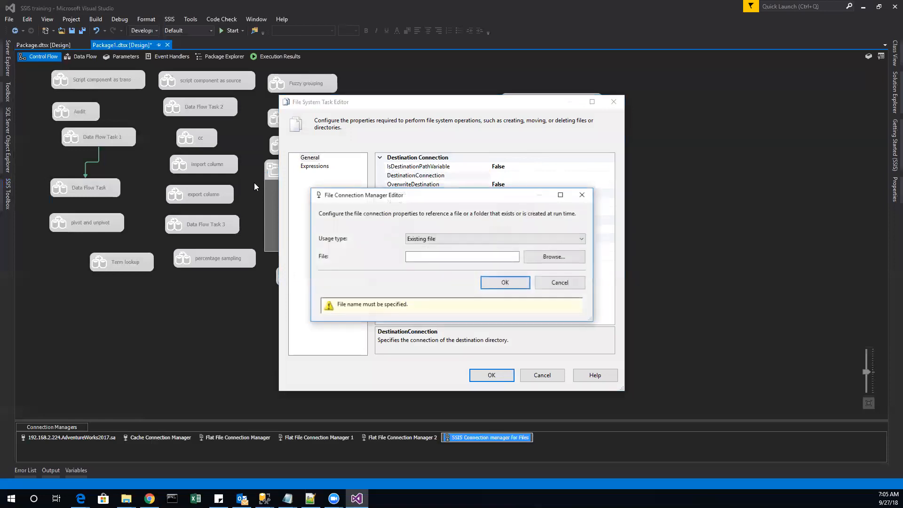
pyautogui.click(535, 244)
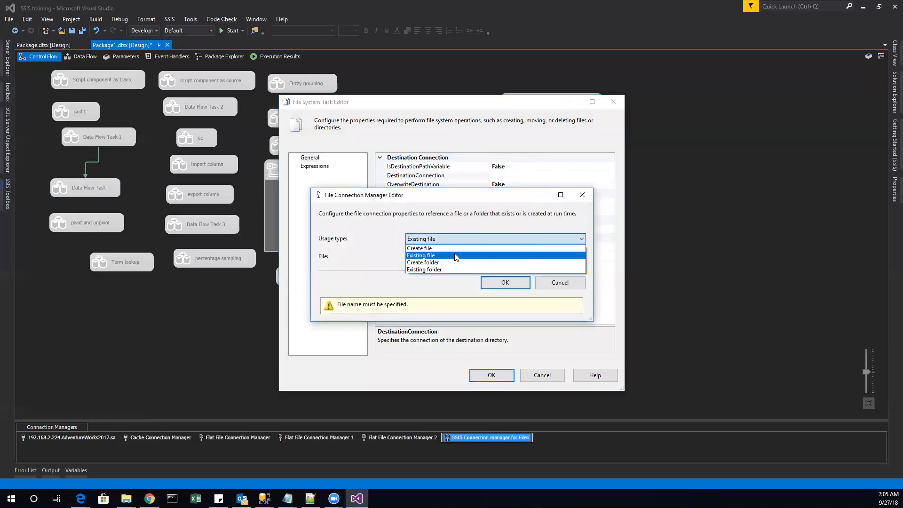
pyautogui.click(429, 270)
# Choose the processed folder under SSIS training\images as the connection's folder and accept the connection
pyautogui.click(534, 255)
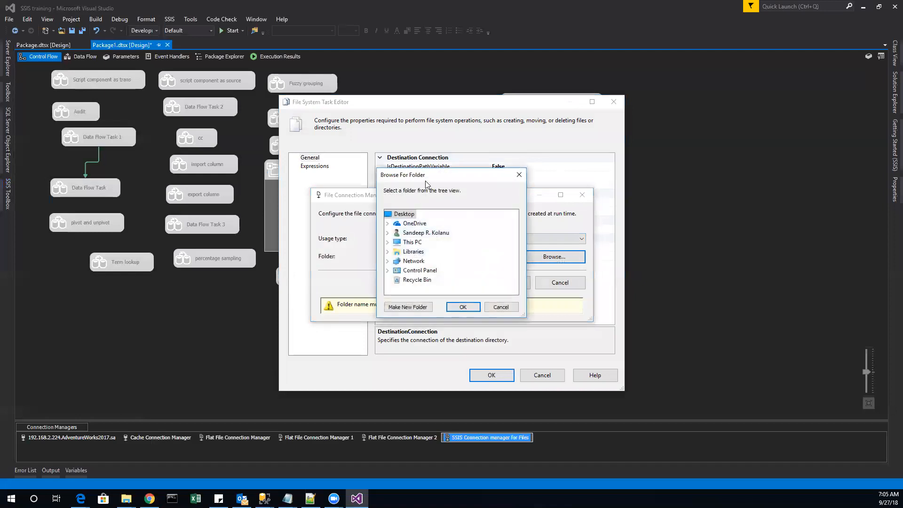
pyautogui.moveTo(438, 180); pyautogui.dragTo(902, 180)
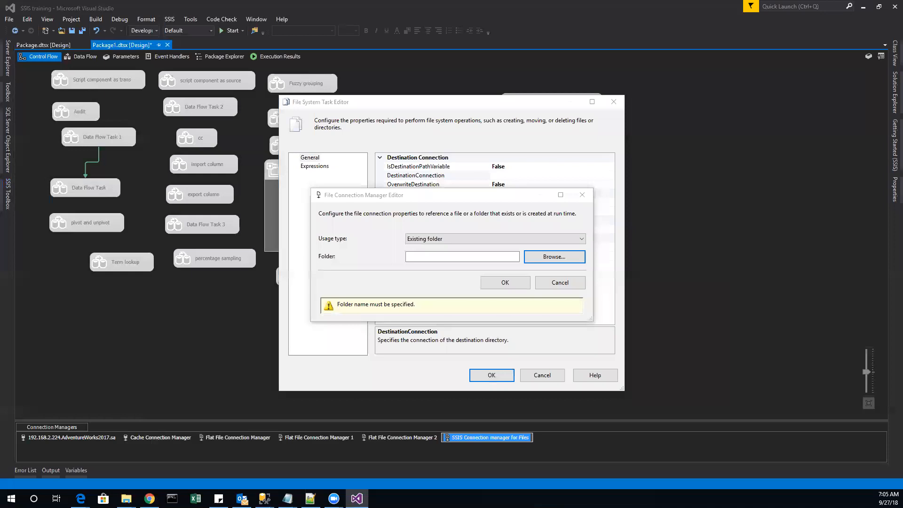
pyautogui.scroll(-2, 731, 262)
pyautogui.click(739, 230)
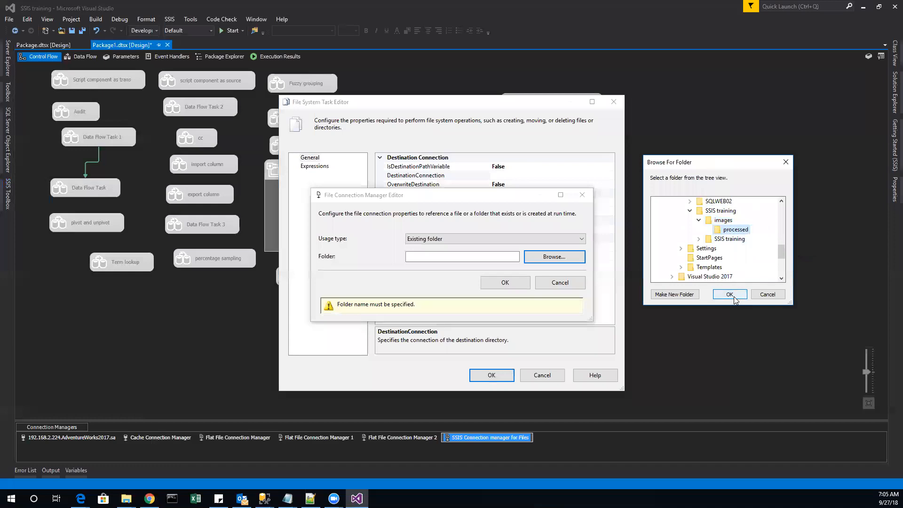
pyautogui.click(729, 295)
pyautogui.click(515, 284)
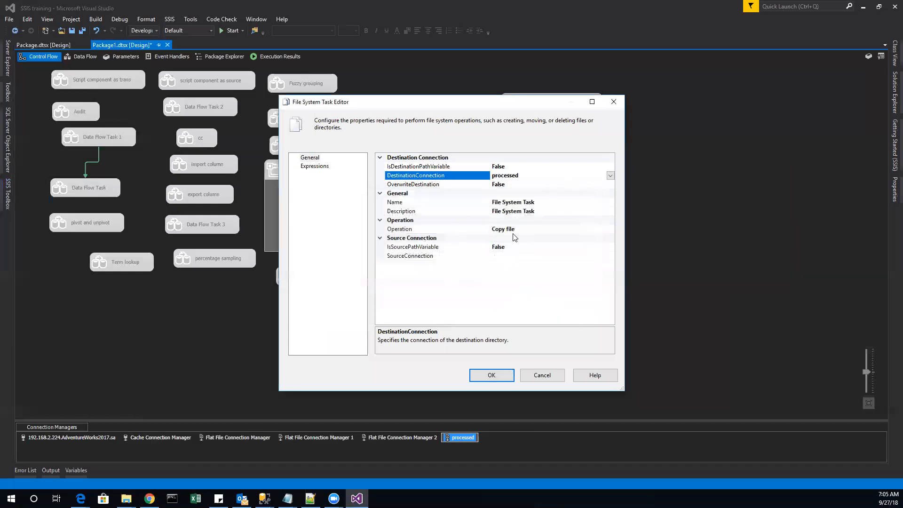
# Set the File System Task's operation to Move file
pyautogui.click(610, 231)
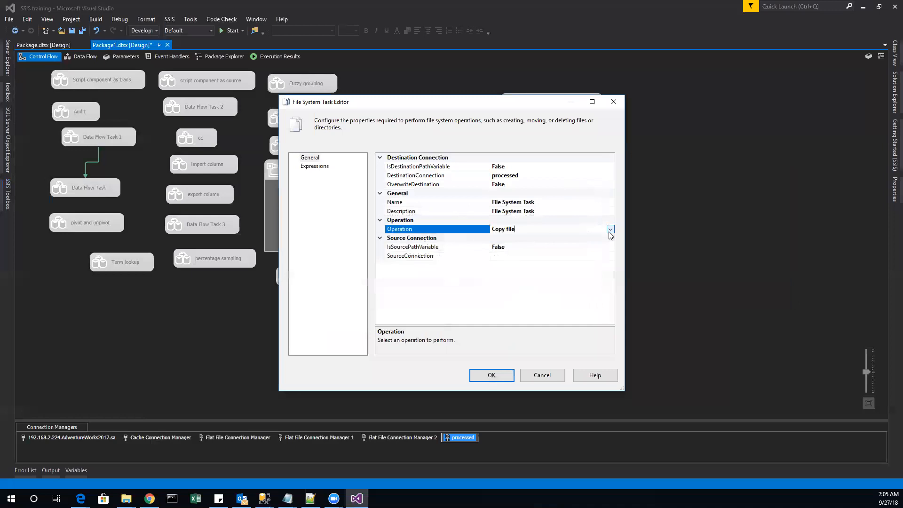
pyautogui.click(610, 230)
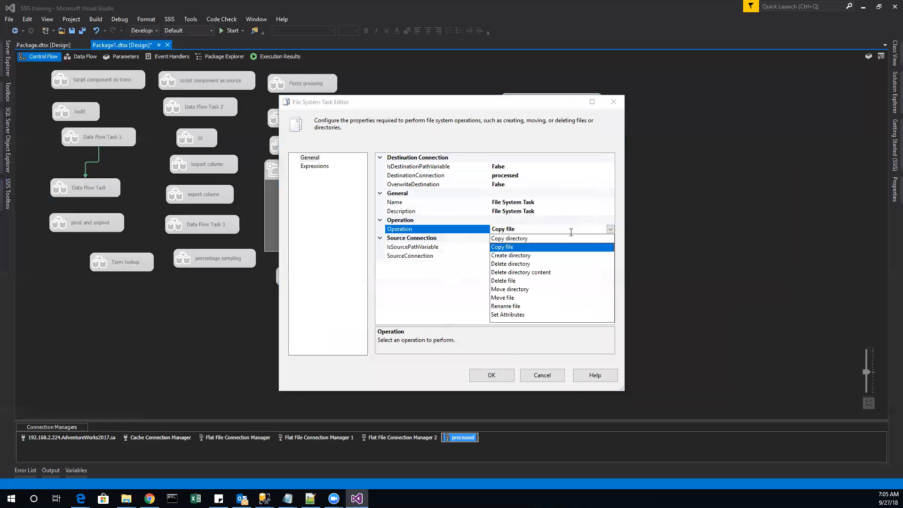
pyautogui.click(503, 298)
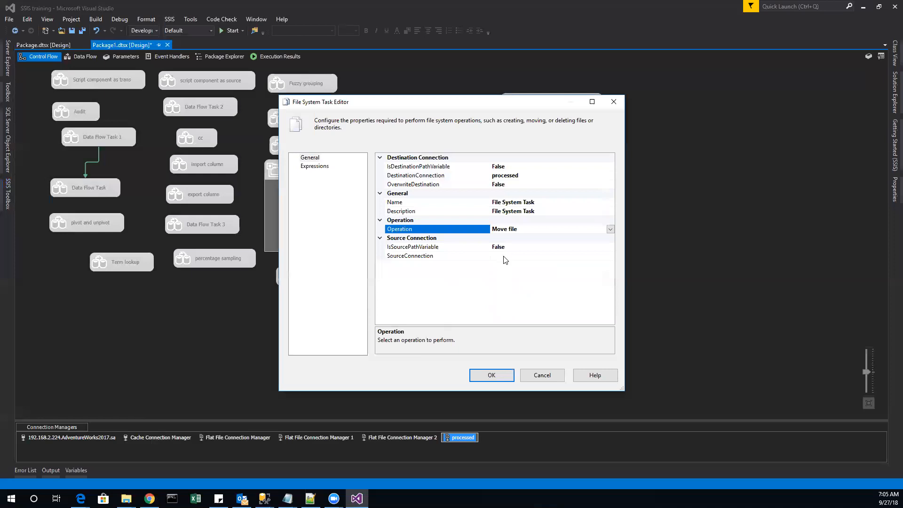
# Set IsSourcePathVariable to True, choose User::foreach as the SourceVariable, and accept the File System Task settings
pyautogui.click(520, 248)
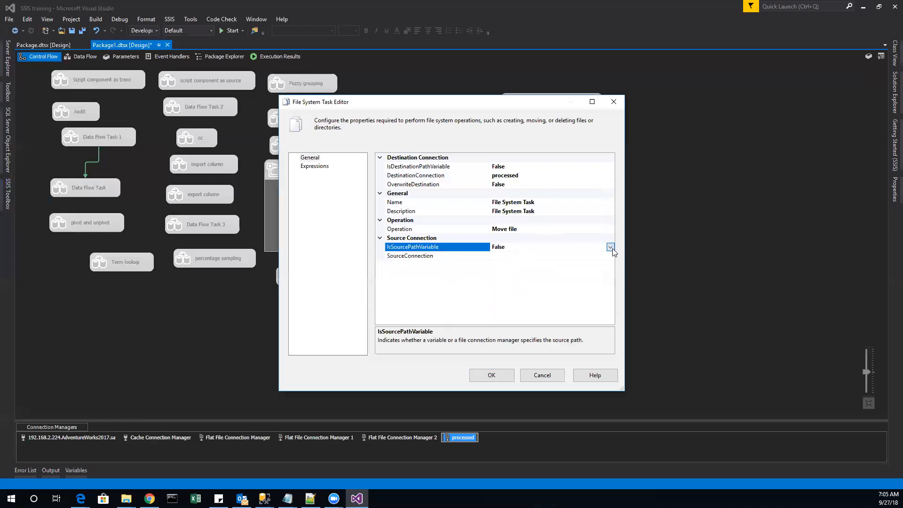
pyautogui.click(611, 248)
pyautogui.click(497, 261)
pyautogui.click(548, 255)
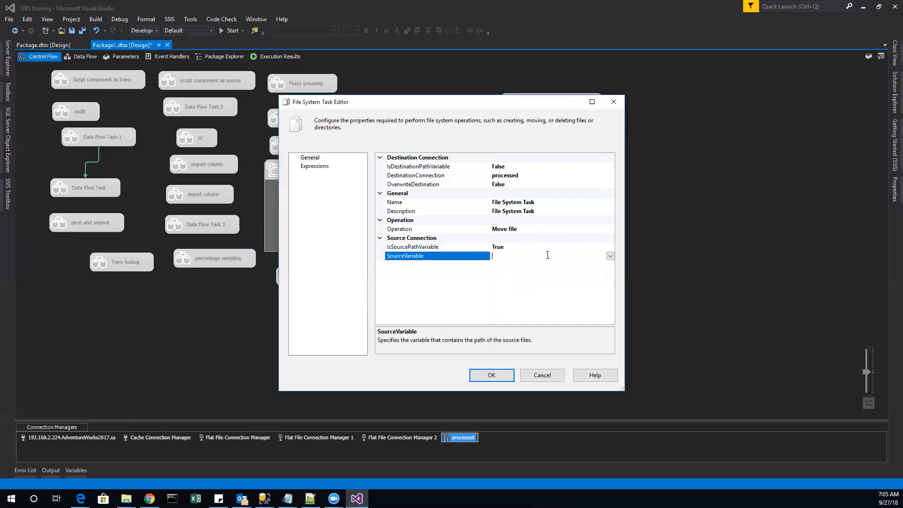
pyautogui.click(610, 255)
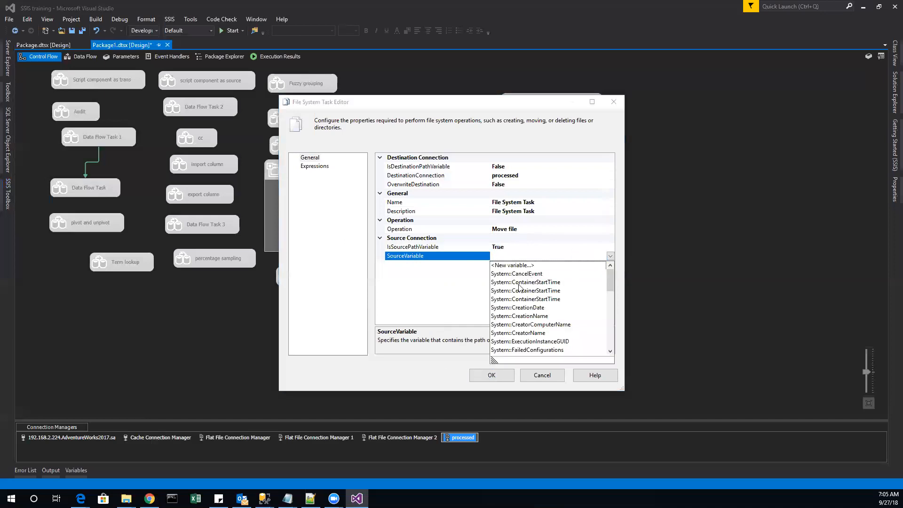
pyautogui.scroll(-10, 548, 304)
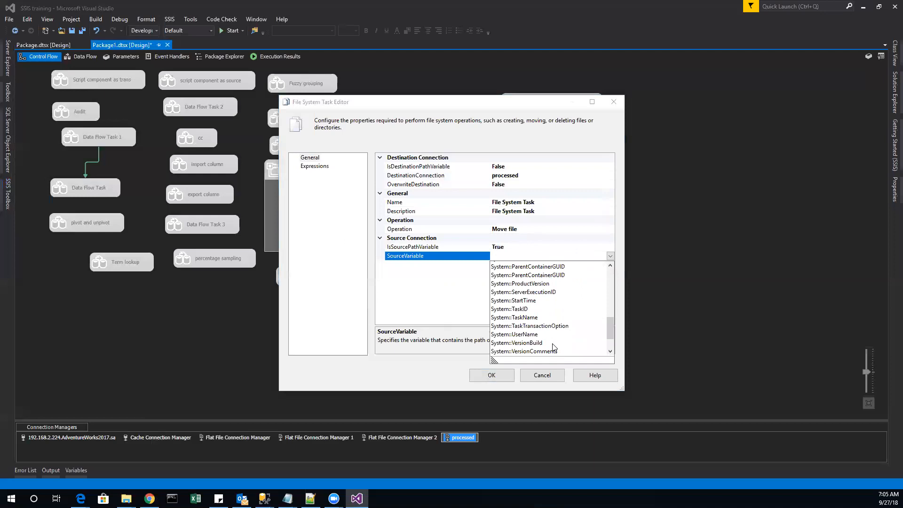
pyautogui.scroll(-5, 548, 346)
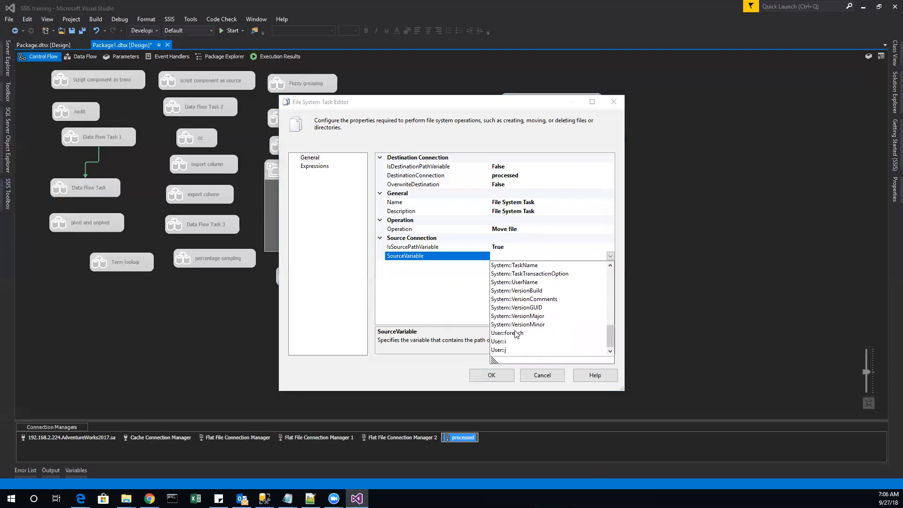
pyautogui.click(518, 335)
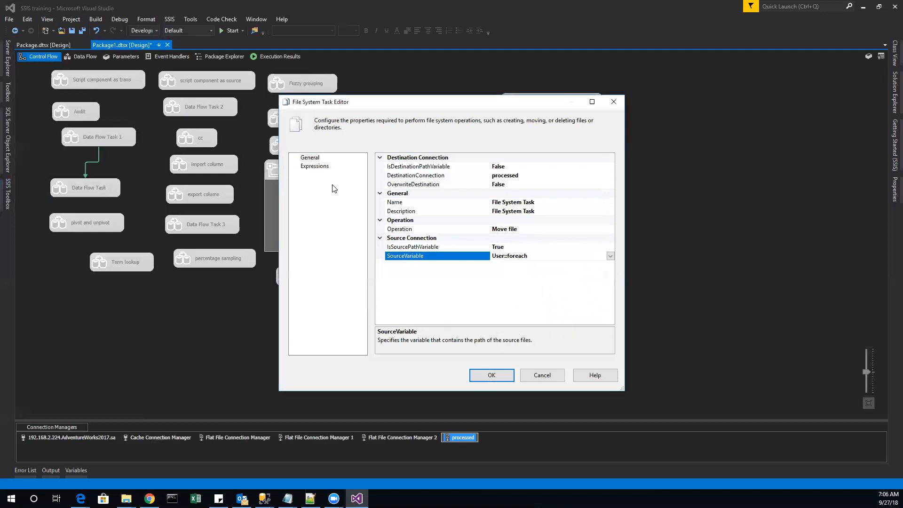
pyautogui.click(489, 374)
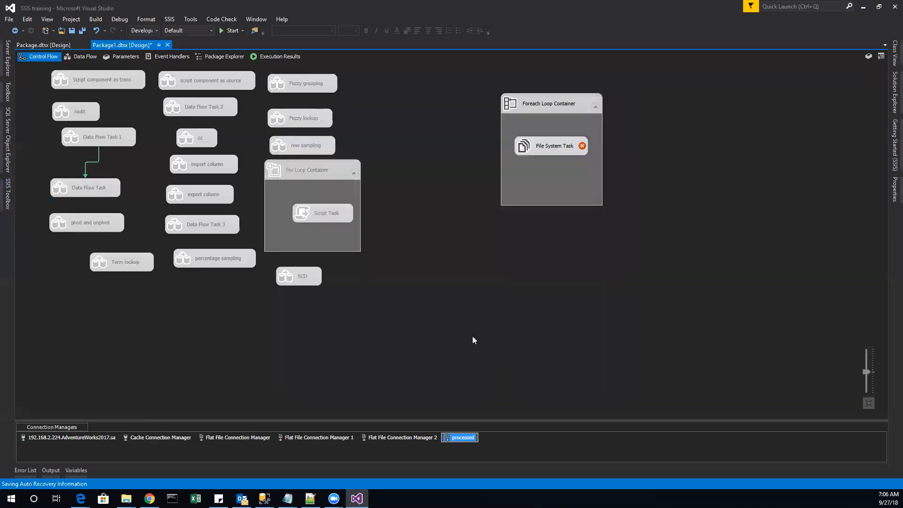
pyautogui.moveTo(581, 148)
pyautogui.click(517, 285)
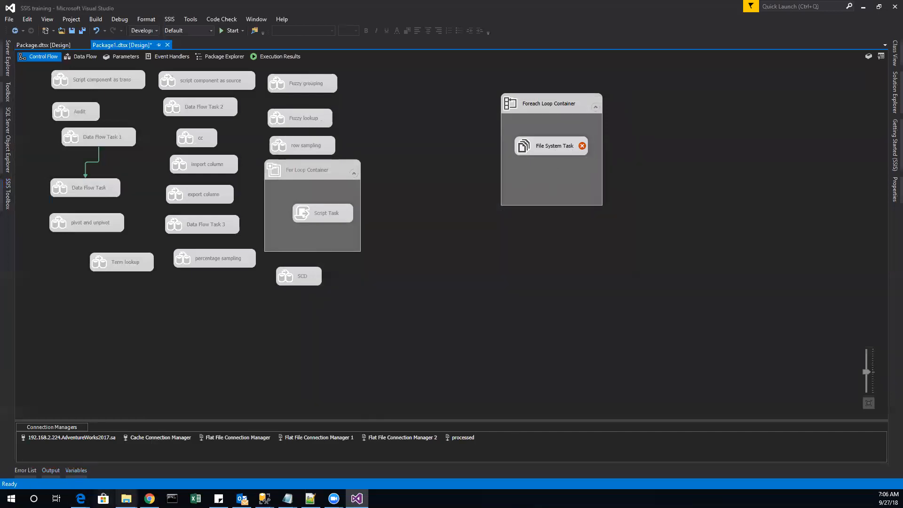
# Switch to the images folder in File Explorer and copy its full path
pyautogui.moveTo(126, 498)
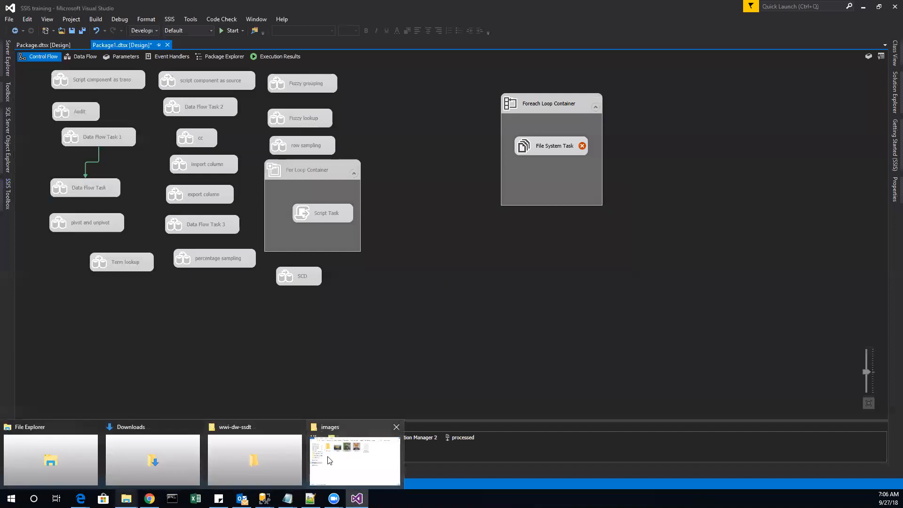
pyautogui.click(355, 458)
pyautogui.click(587, 132)
pyautogui.hotkey('ctrl', 'c')
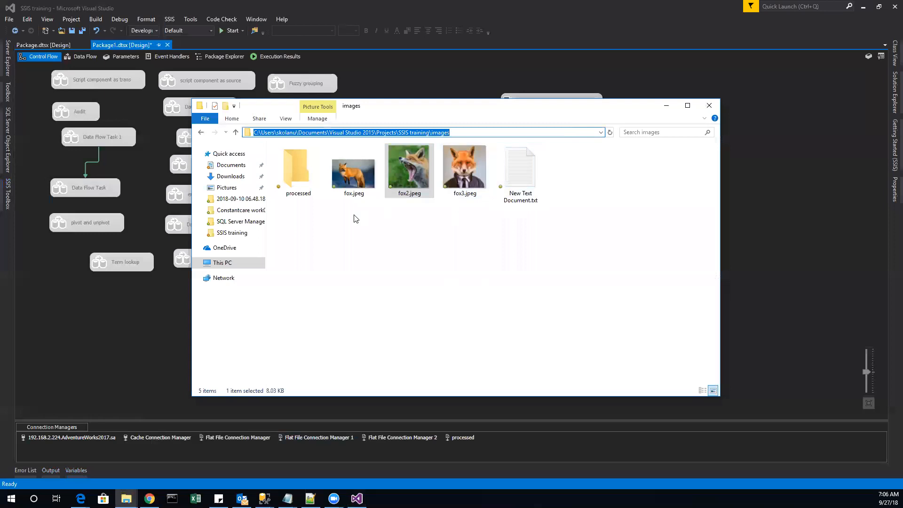
# Set the foreach variable's value to the copied images folder path followed by \fox.jpeg
pyautogui.click(101, 333)
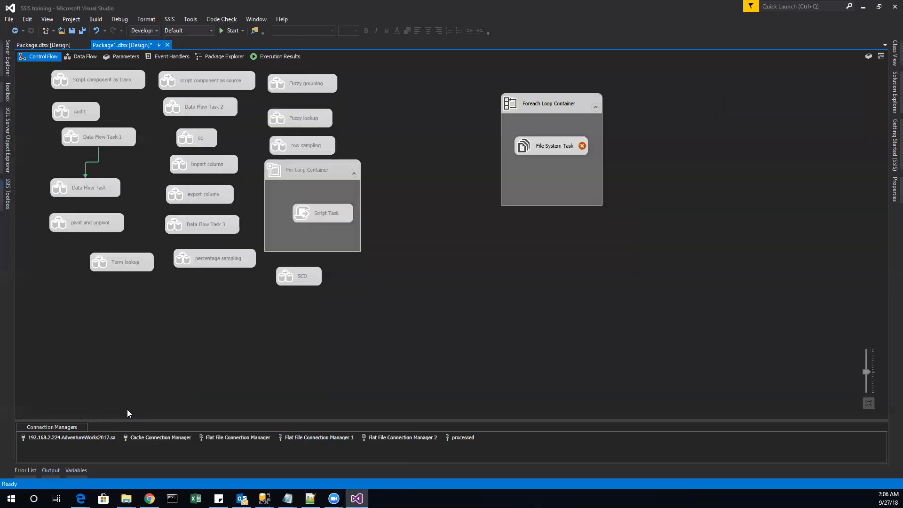
pyautogui.click(81, 471)
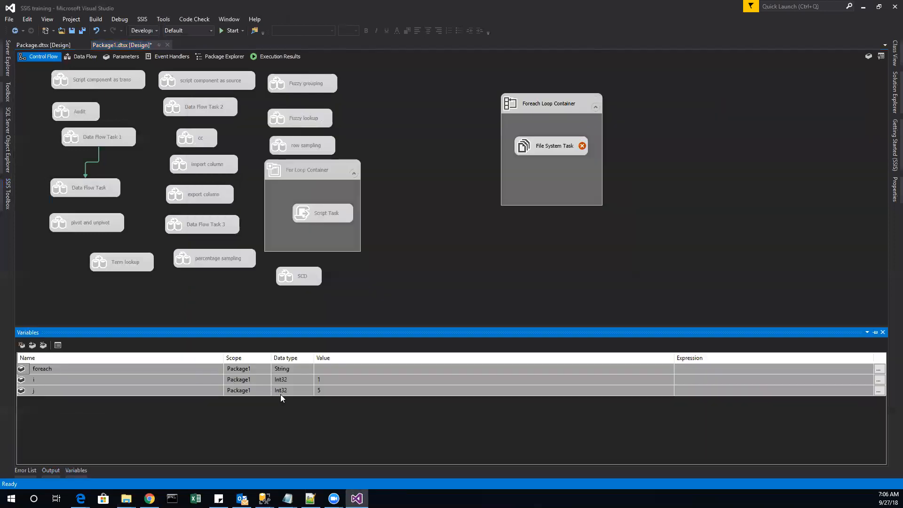
pyautogui.click(329, 369)
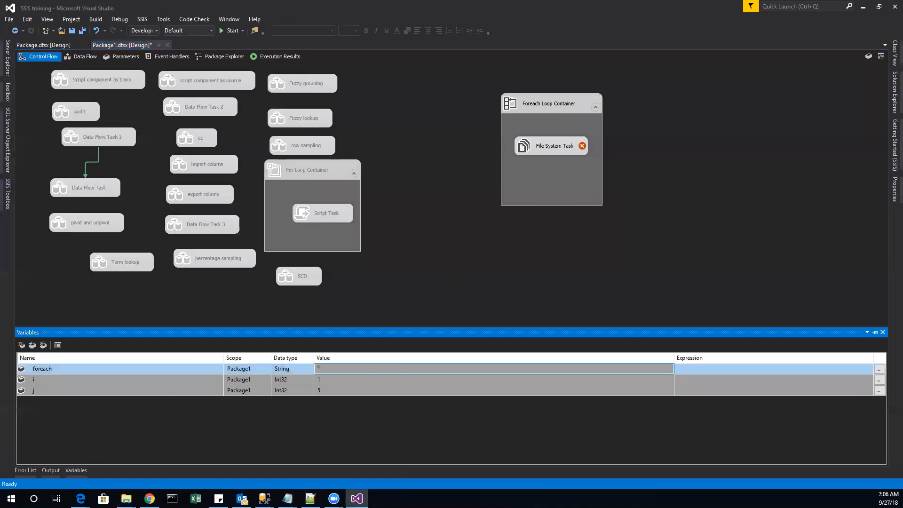
pyautogui.hotkey('ctrl', 'v')
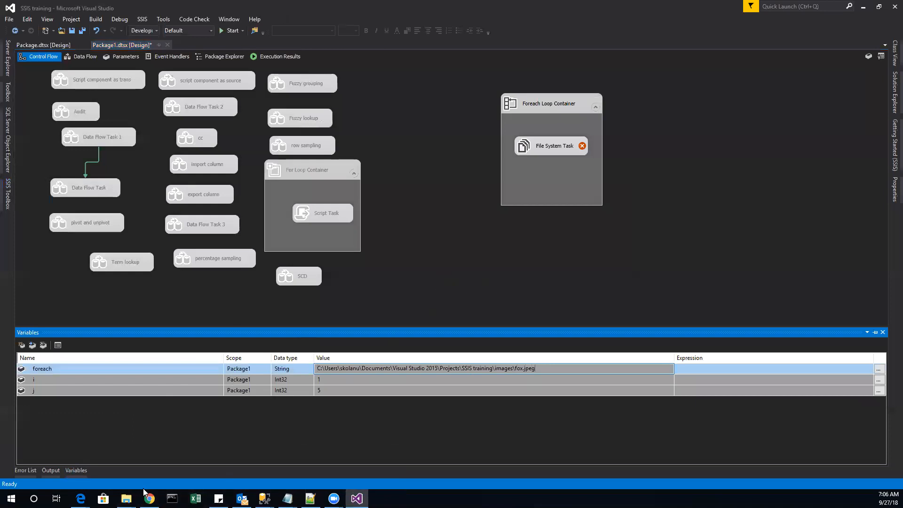
# Check the file extension in the images folder, set the Foreach Loop Container's Files filter to *.jpeg, and accept the settings
pyautogui.moveTo(126, 498)
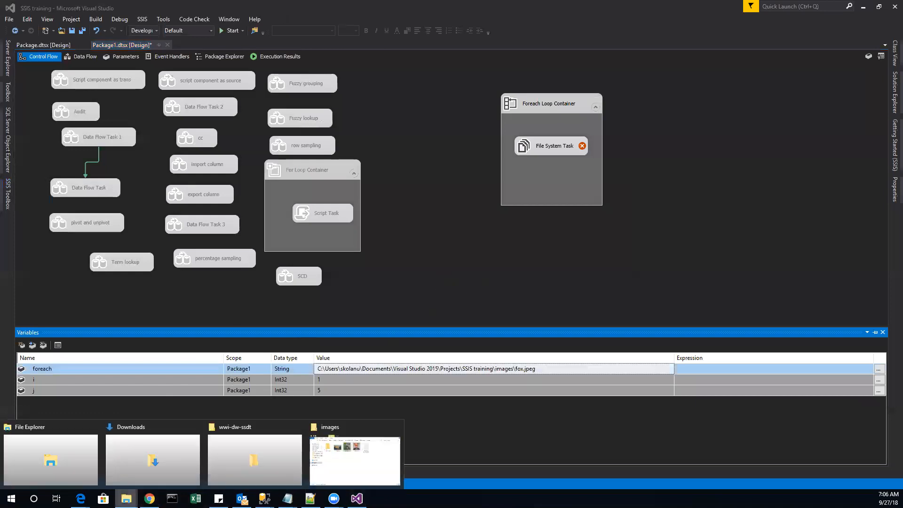
pyautogui.click(379, 479)
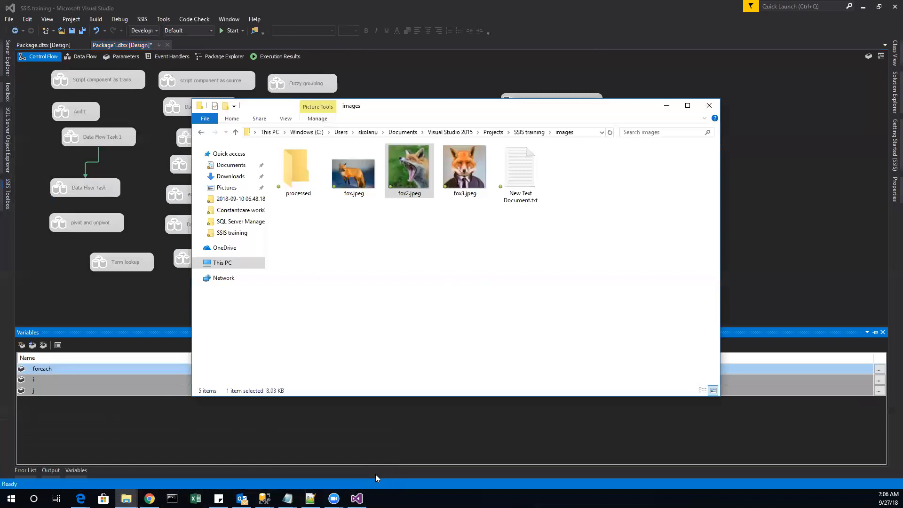
pyautogui.click(380, 446)
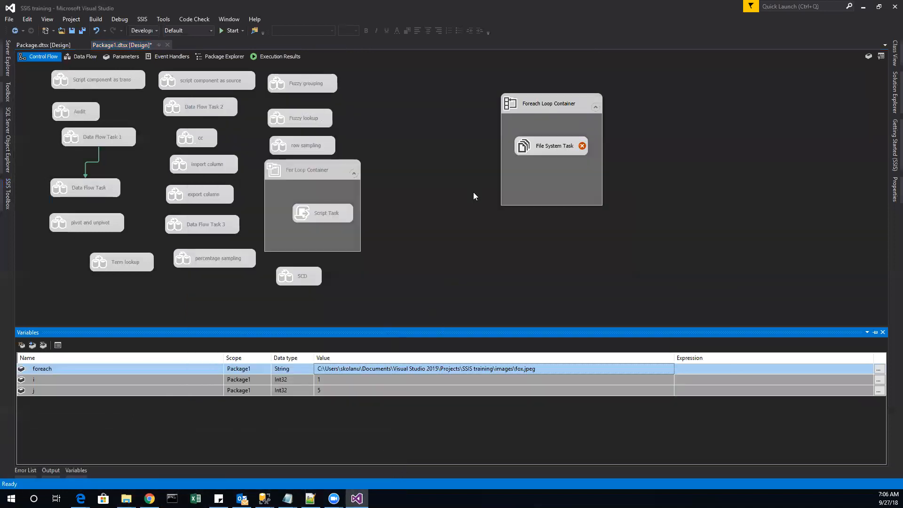
pyautogui.doubleClick(546, 105)
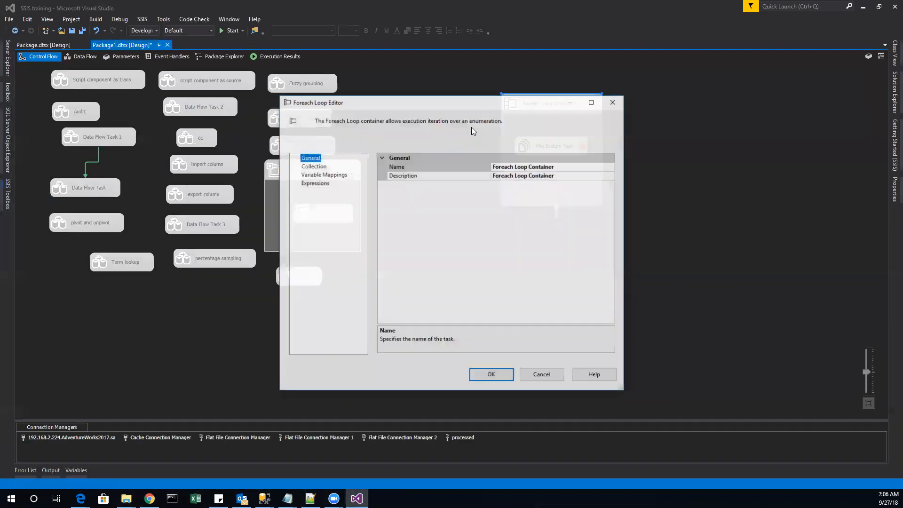
pyautogui.click(312, 166)
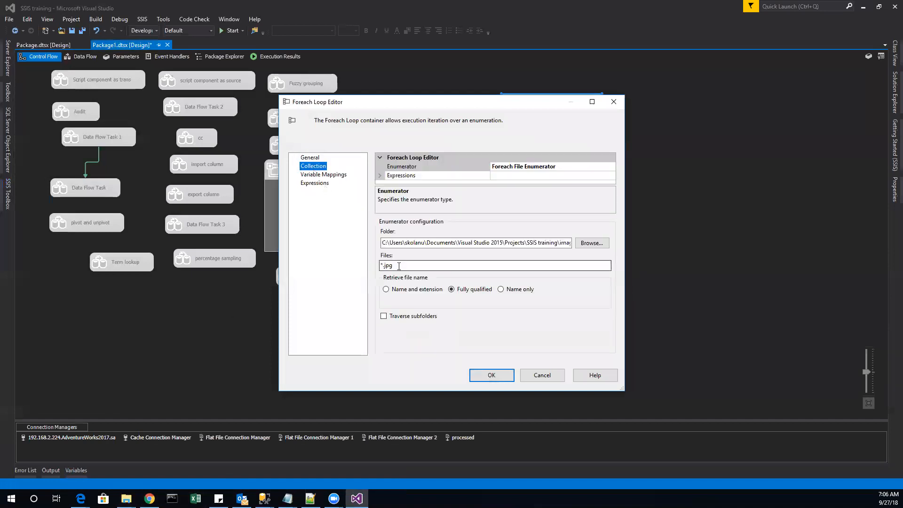
pyautogui.click(391, 266)
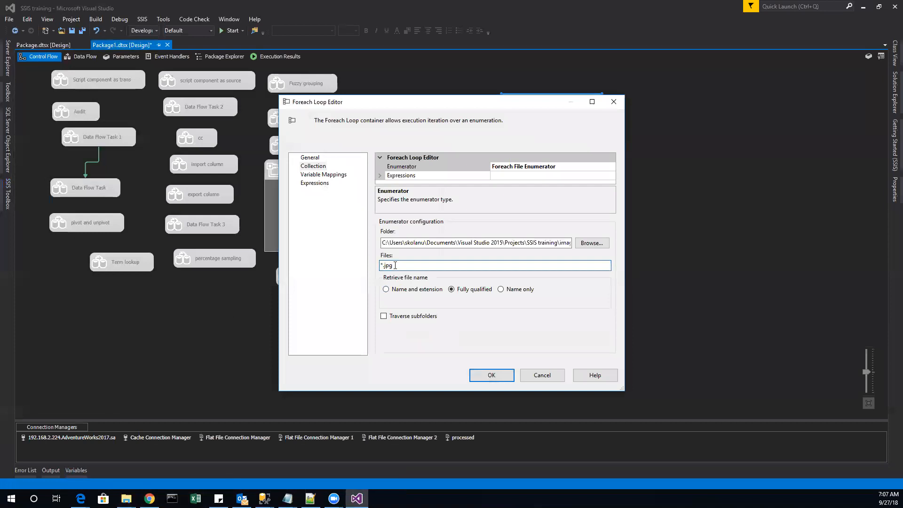
pyautogui.write('e')
pyautogui.click(505, 381)
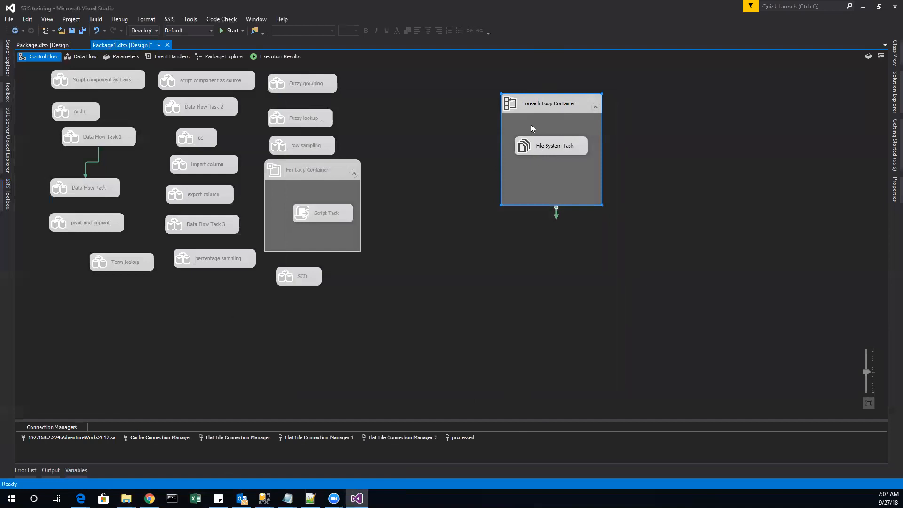
# Arrange the images folder window and Visual Studio side by side, with the Foreach Loop Container in view
pyautogui.rightClick(541, 106)
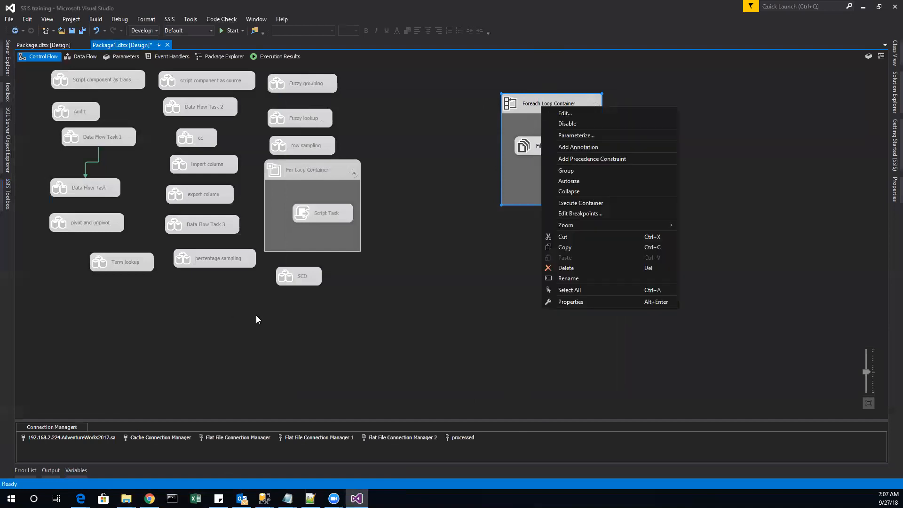
pyautogui.click(126, 499)
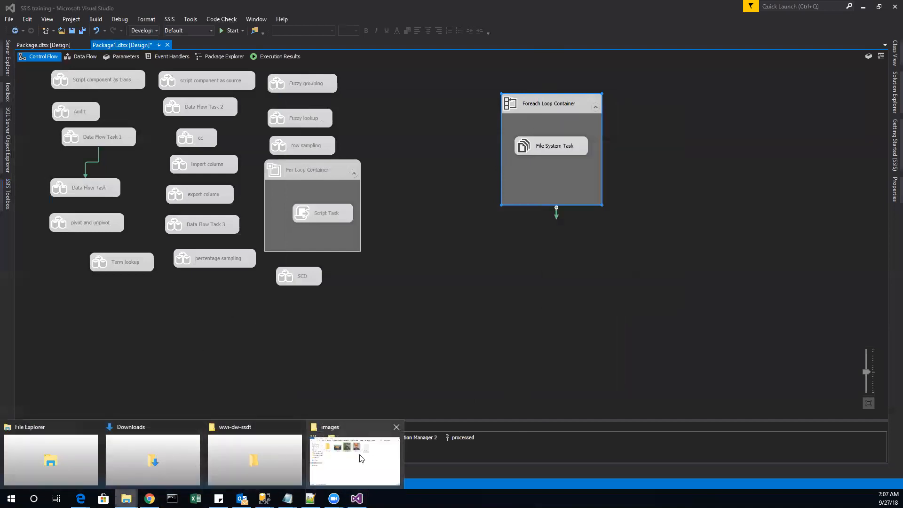
pyautogui.click(381, 435)
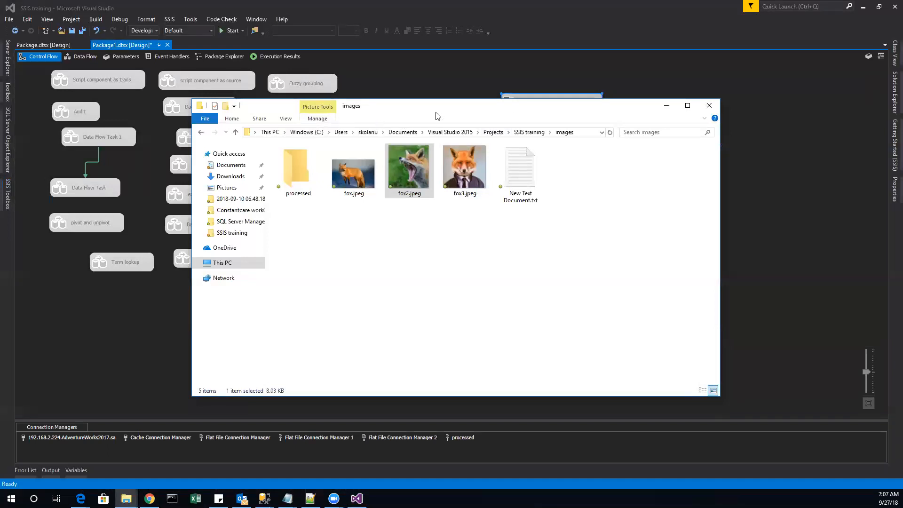
pyautogui.press('super+Left')
pyautogui.click(538, 37)
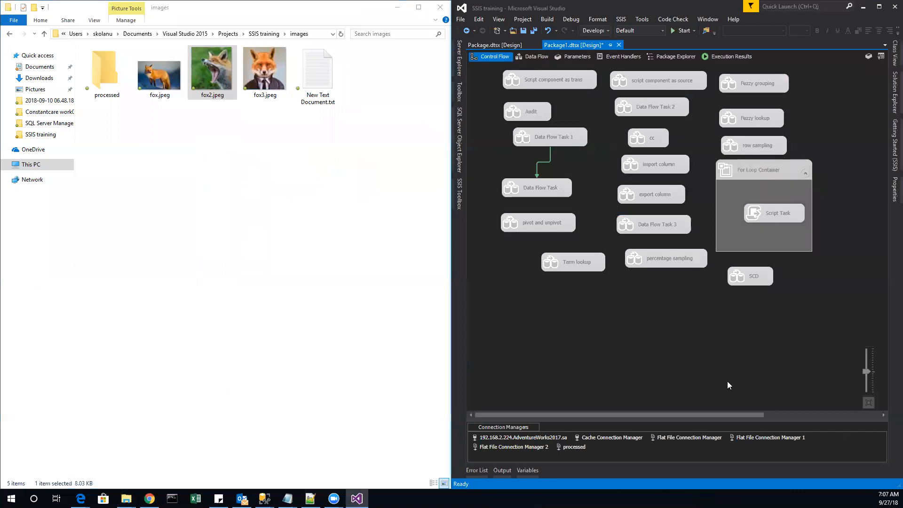
pyautogui.moveTo(721, 414); pyautogui.dragTo(870, 413)
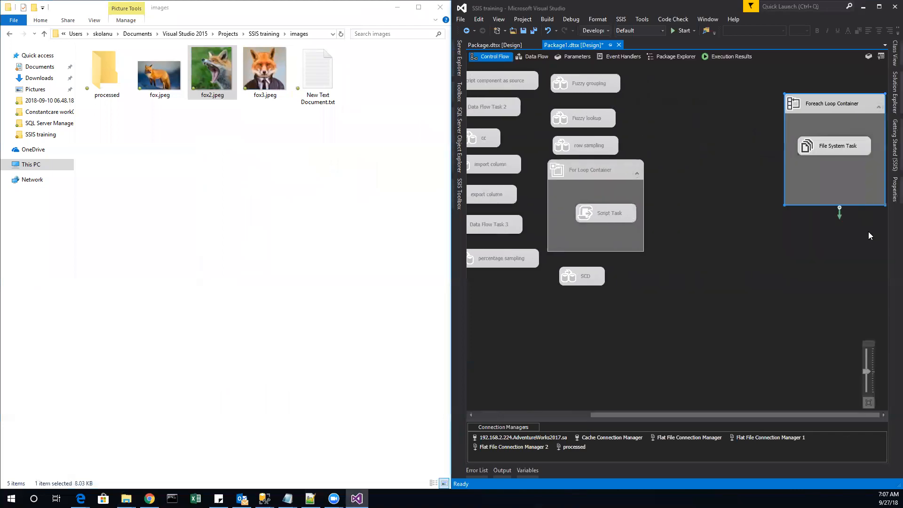
# Execute the Foreach Loop Container, inspect the contents of the processed folder, and return to the images folder
pyautogui.rightClick(829, 106)
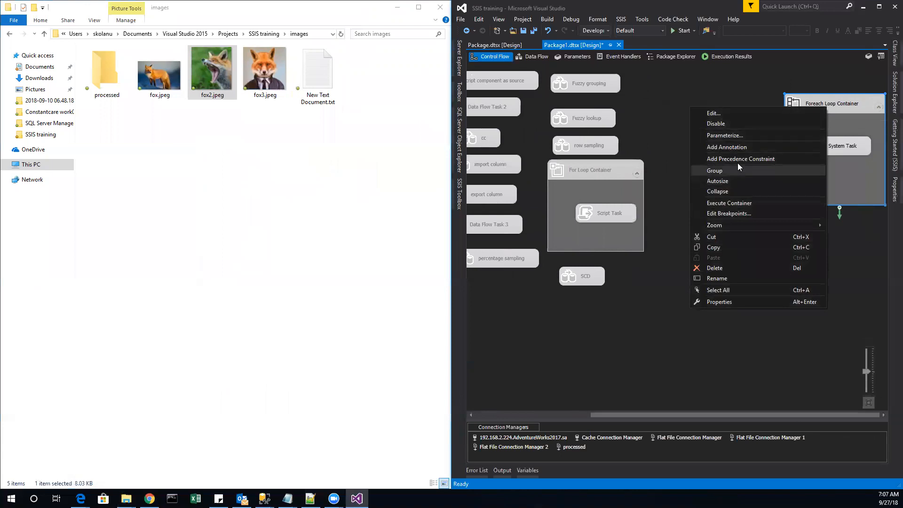
pyautogui.click(735, 203)
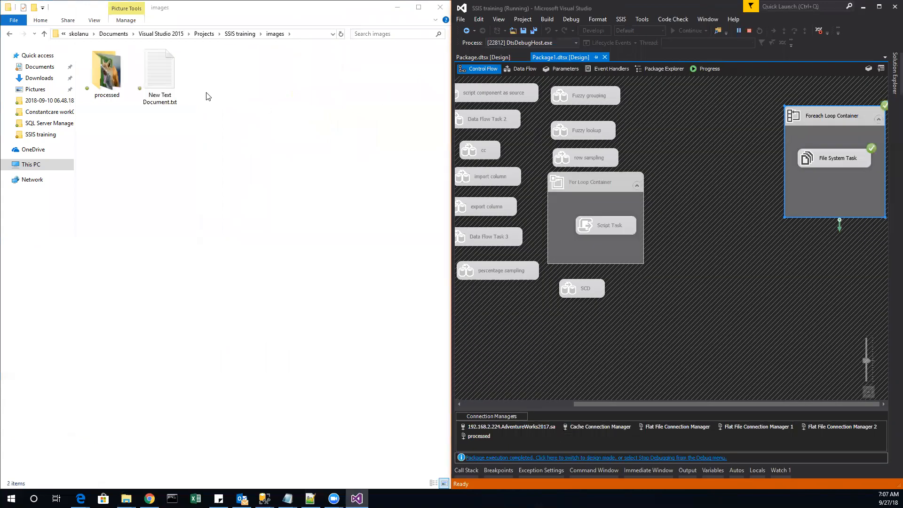
pyautogui.doubleClick(98, 94)
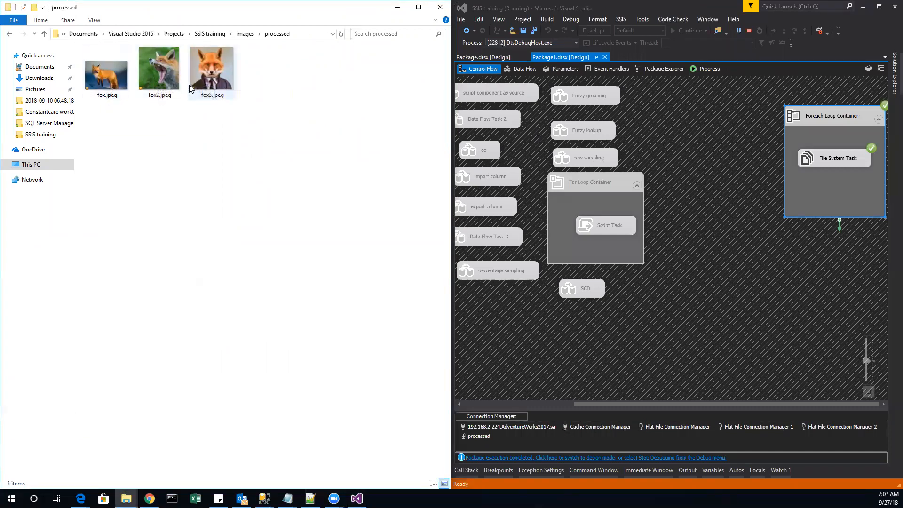
pyautogui.click(241, 35)
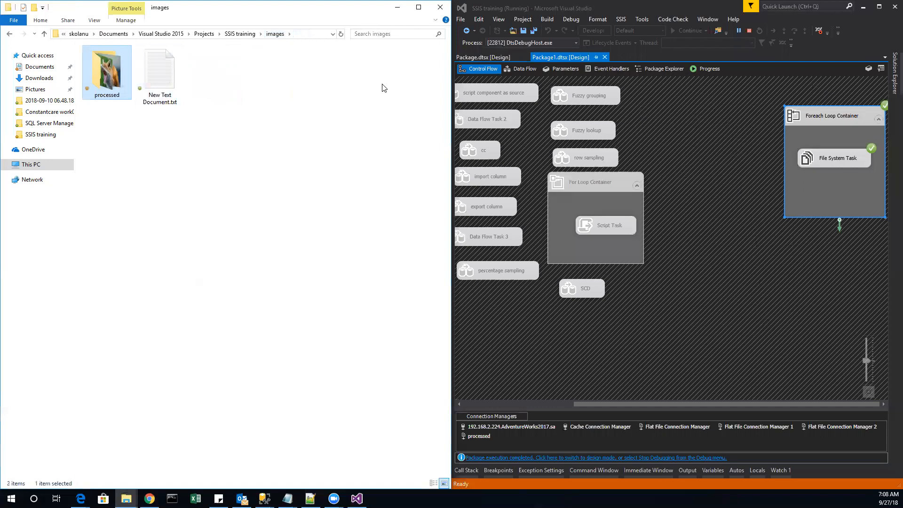
# Maximize Visual Studio and stop debugging the package
pyautogui.doubleClick(547, 6)
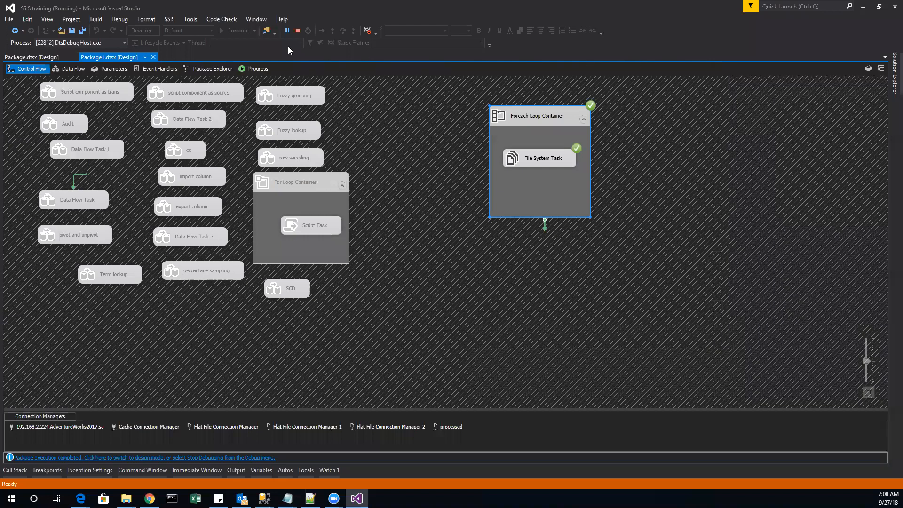
pyautogui.click(298, 31)
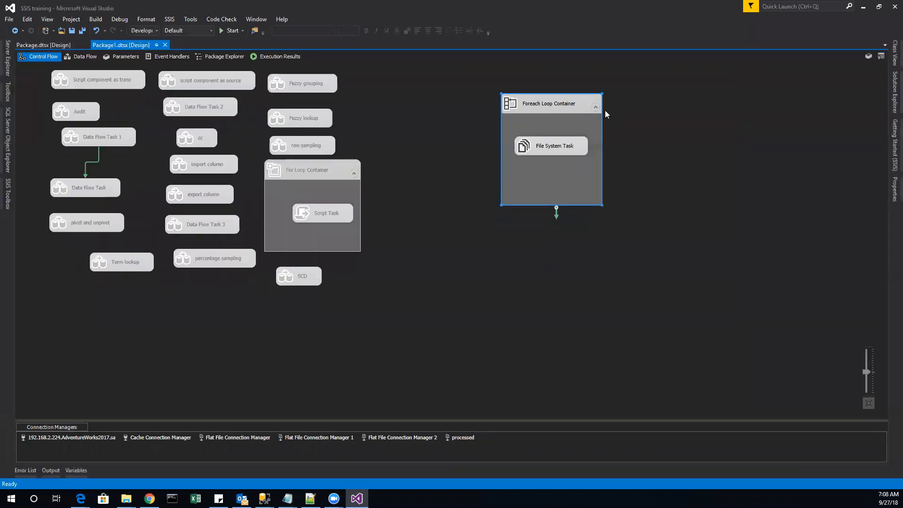
# Review the Foreach Loop Container's Collection and Variable Mappings settings, and close the editor without changes
pyautogui.doubleClick(532, 108)
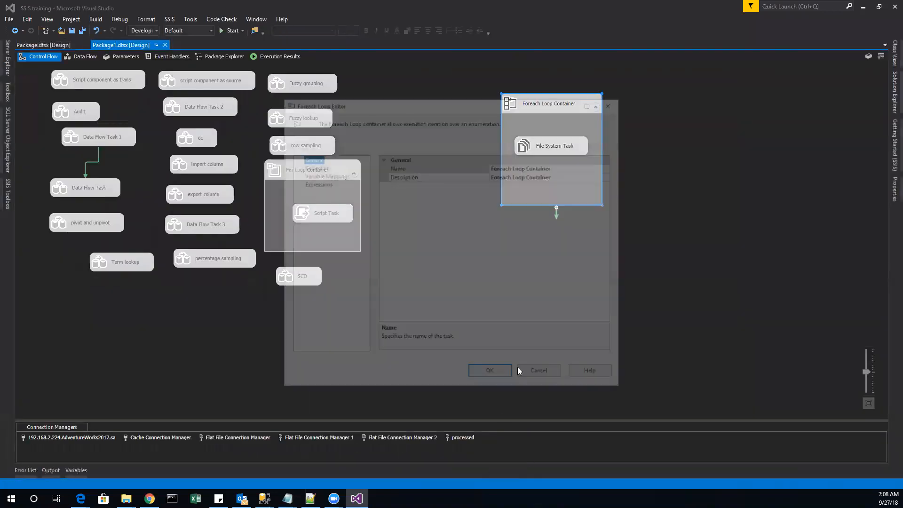
pyautogui.click(313, 166)
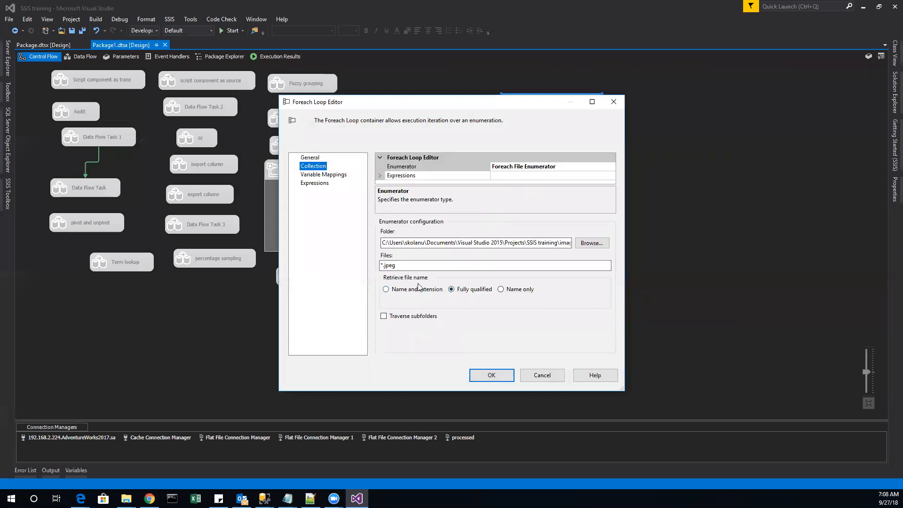
pyautogui.click(327, 175)
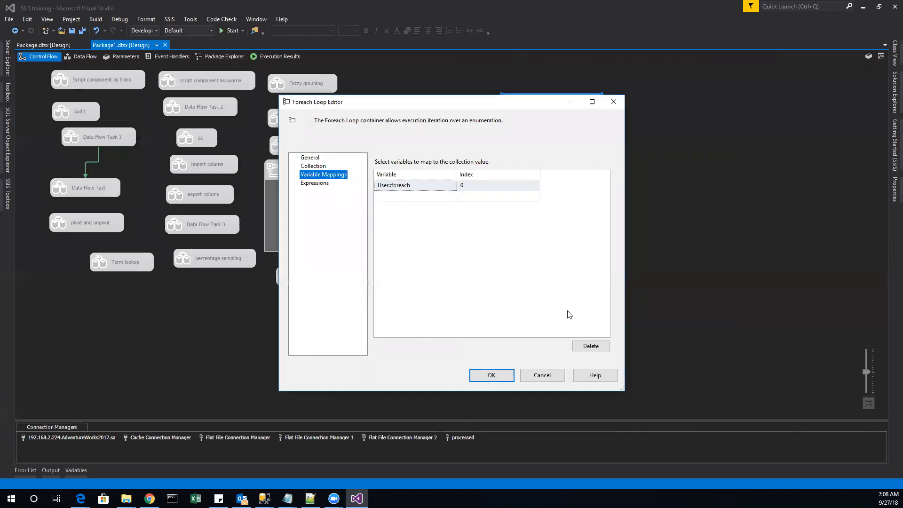
pyautogui.click(541, 378)
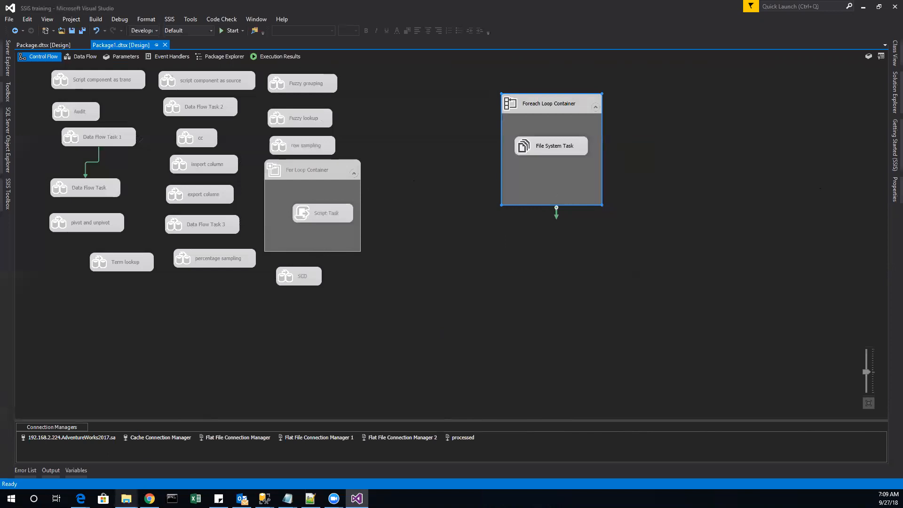
# Create a new folder inside the SSIS training project folder in File Explorer
pyautogui.moveTo(126, 498)
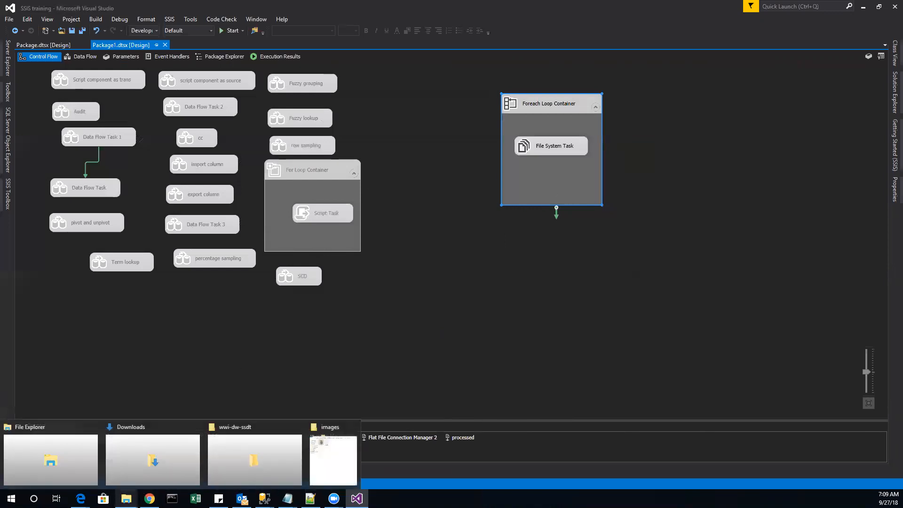
pyautogui.moveTo(334, 464)
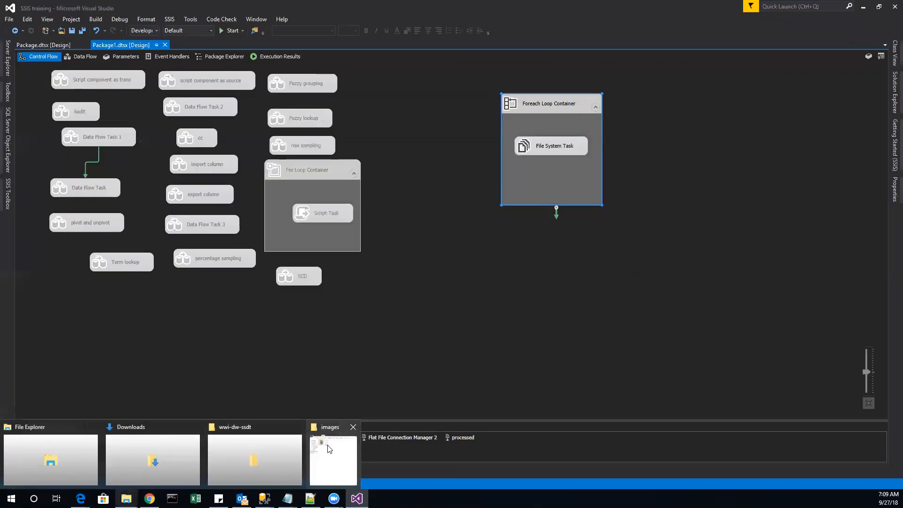
pyautogui.click(329, 449)
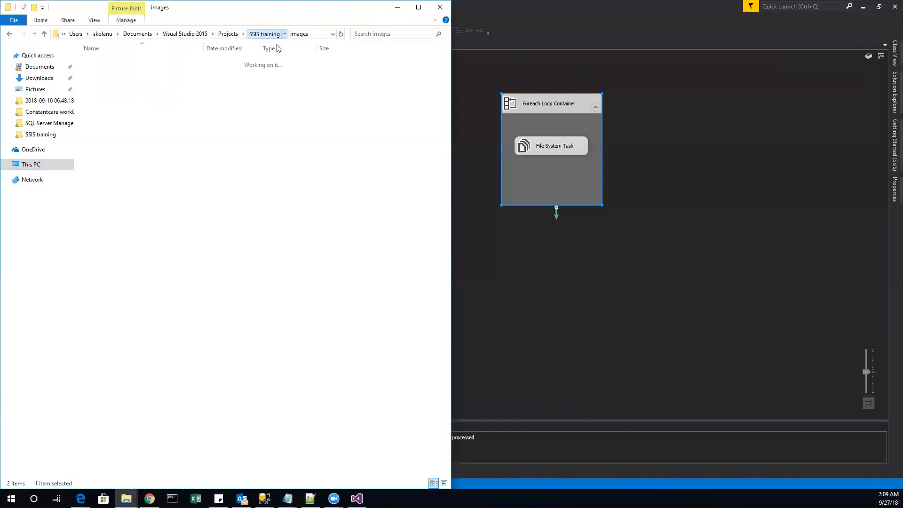
pyautogui.rightClick(133, 229)
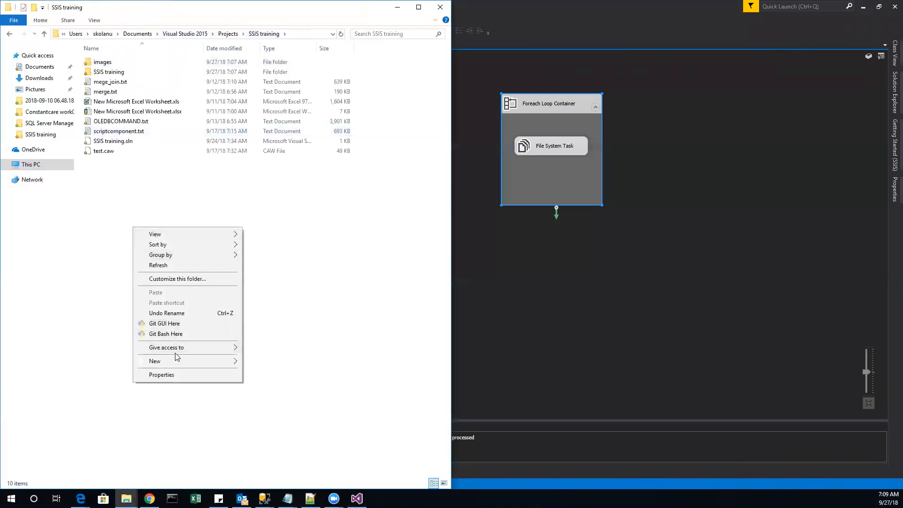
pyautogui.moveTo(207, 362)
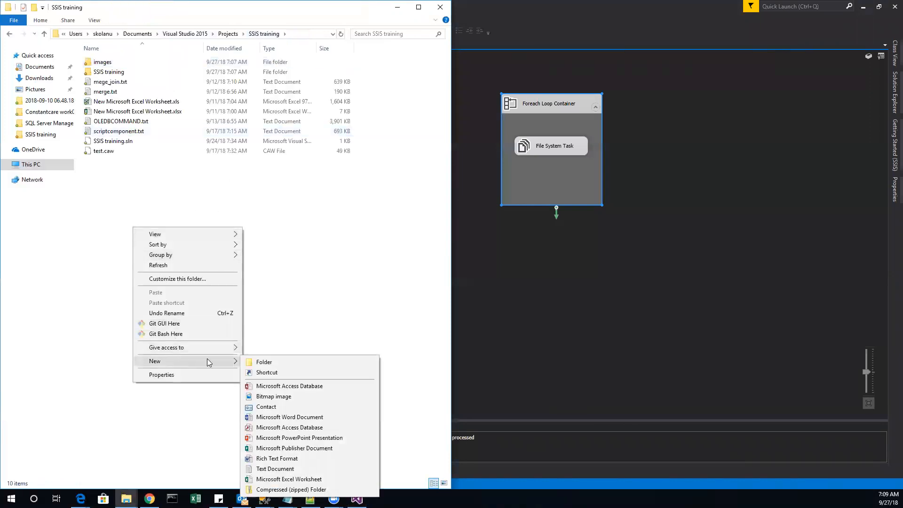
pyautogui.click(258, 363)
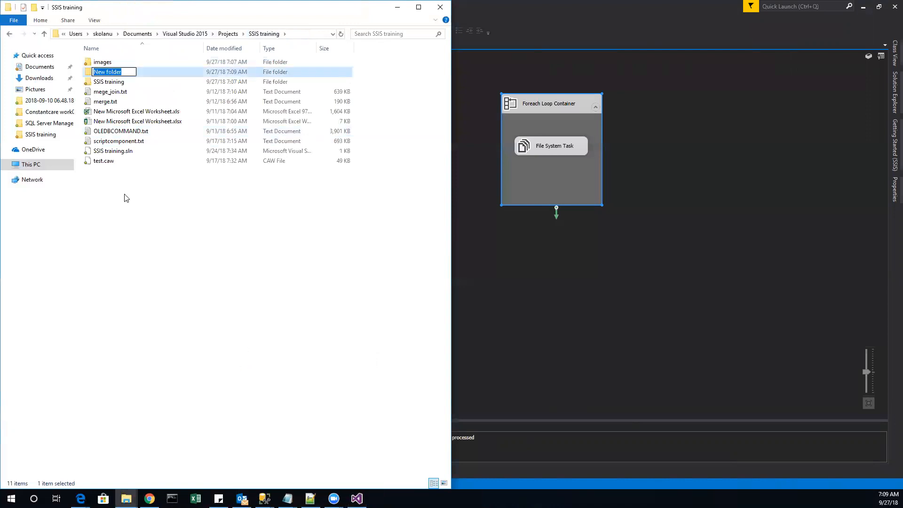
pyautogui.click(113, 241)
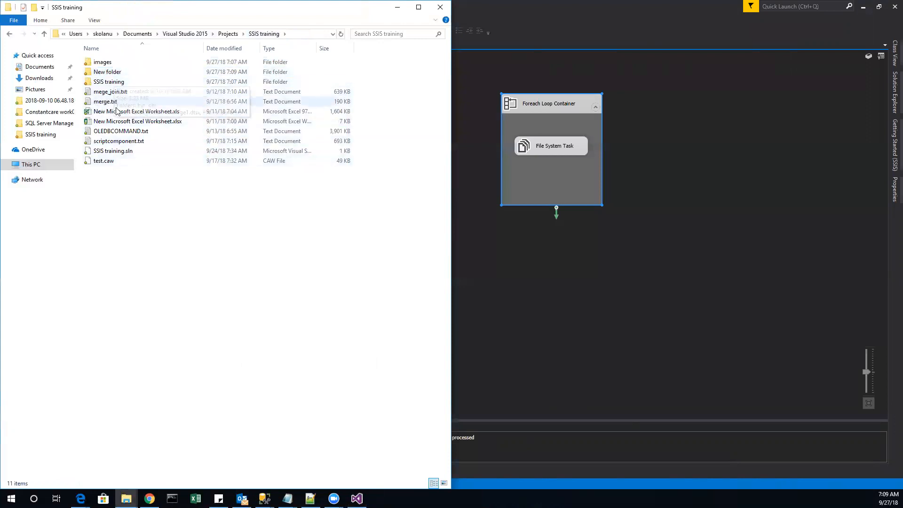
# Rename the new folder in the SSIS training project folder to excel
pyautogui.rightClick(110, 74)
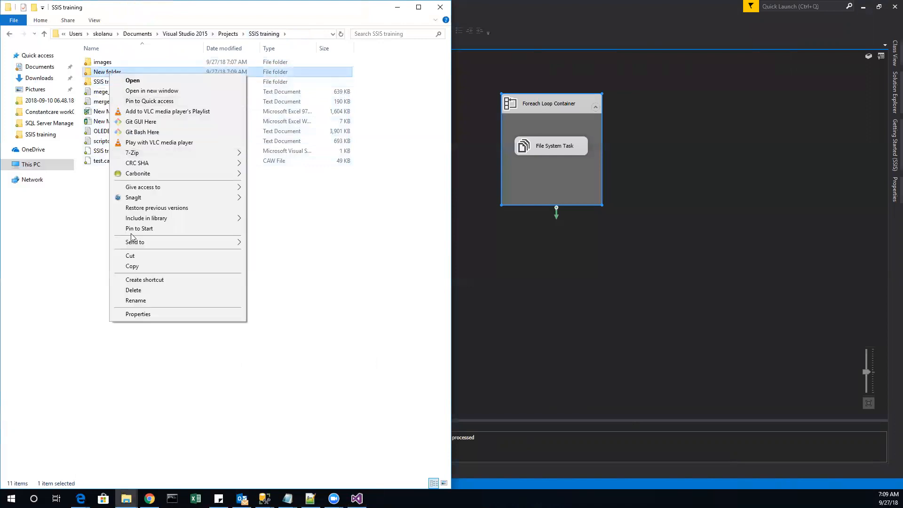
pyautogui.click(158, 304)
pyautogui.write('e')
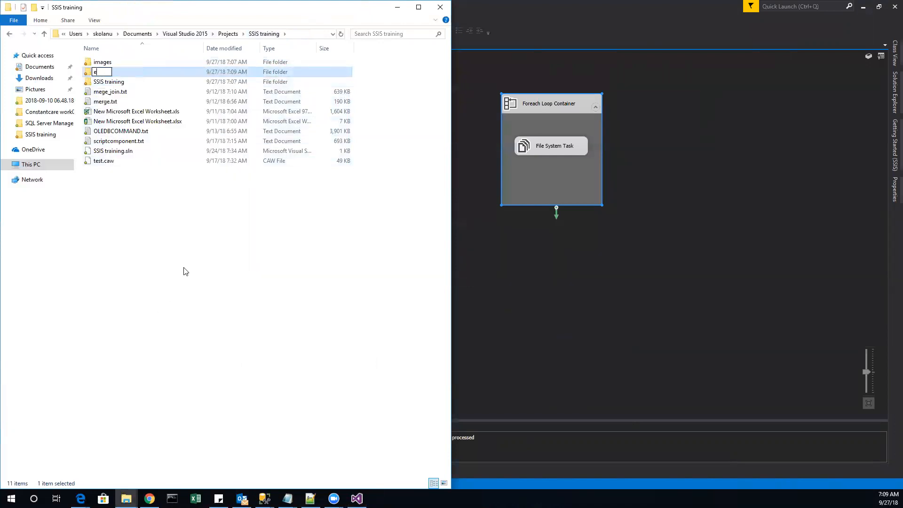
pyautogui.write('xcel')
pyautogui.press('Return')
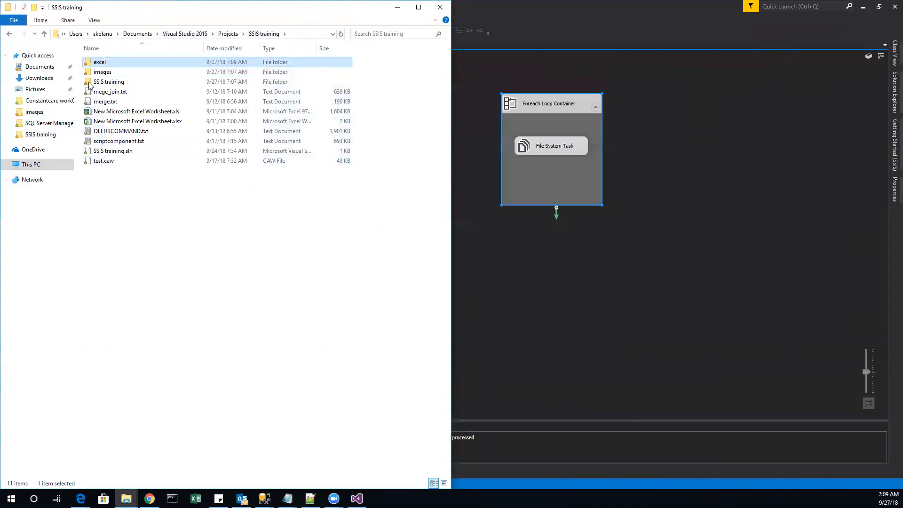
# Switch to Visual Studio, add a Data Flow Task to the control flow of Package1.dtsx, and open its data flow
pyautogui.click(605, 140)
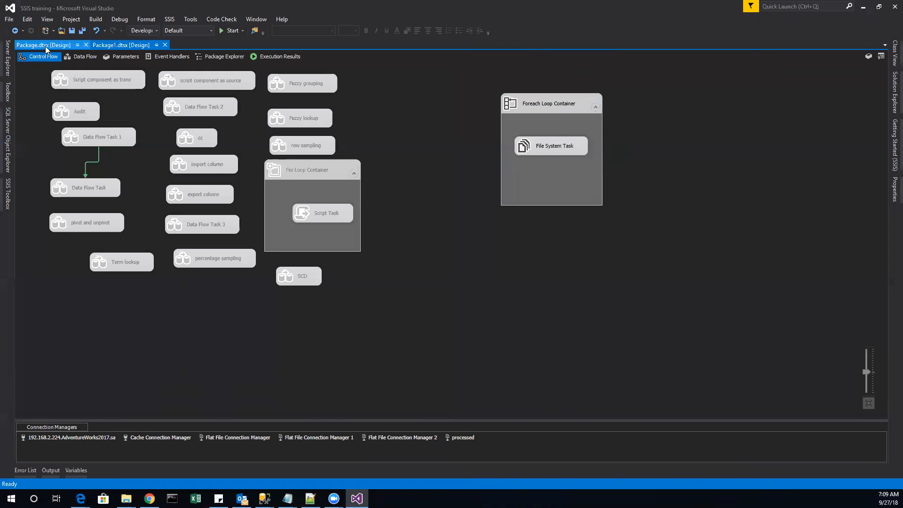
pyautogui.click(6, 195)
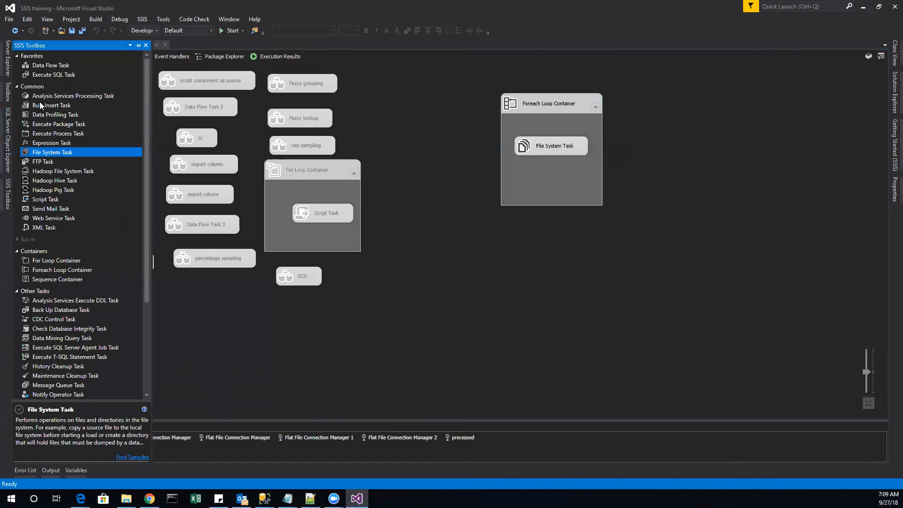
pyautogui.click(55, 67)
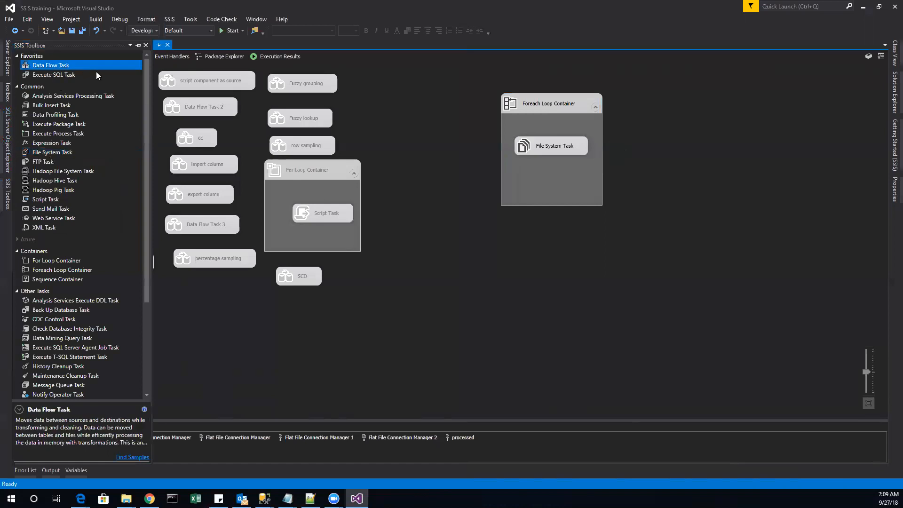
pyautogui.moveTo(76, 84); pyautogui.dragTo(416, 282)
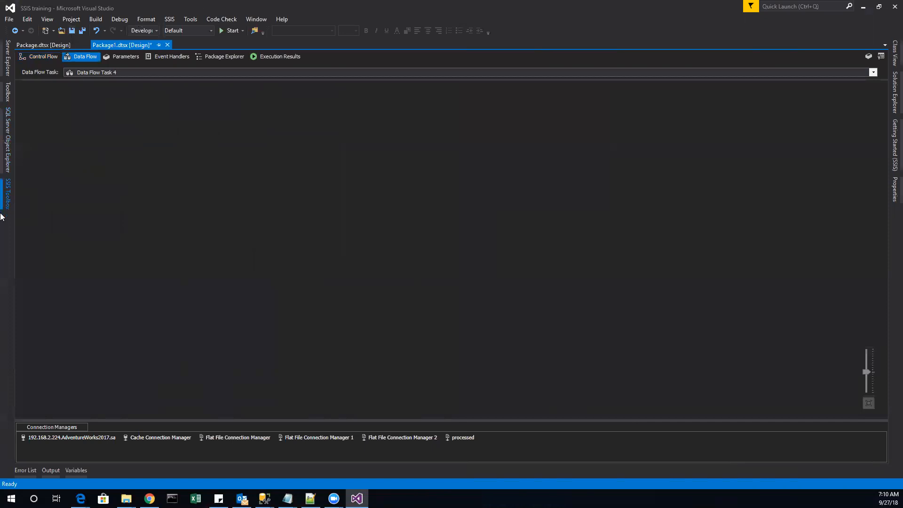
# Add a SQL Server source to the data flow with the Source Assistant, using the existing AdventureWorks2017 connection manager
pyautogui.click(7, 202)
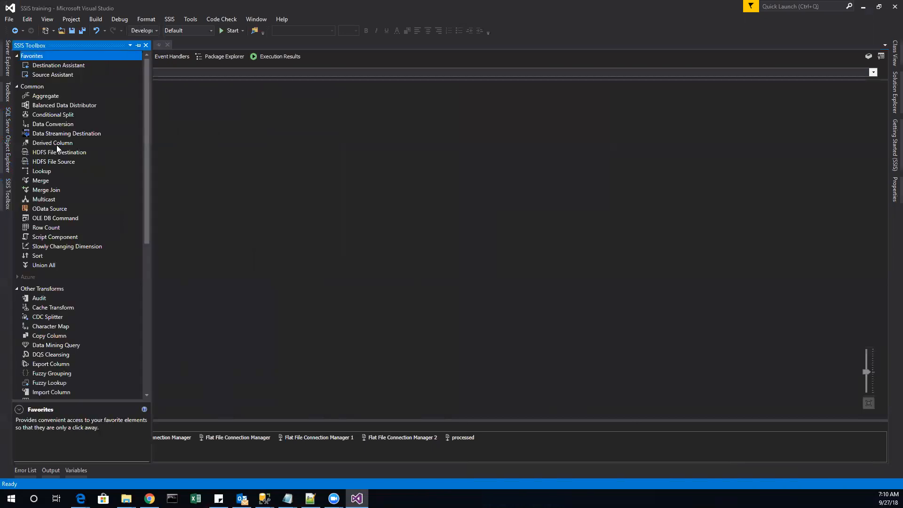
pyautogui.doubleClick(58, 78)
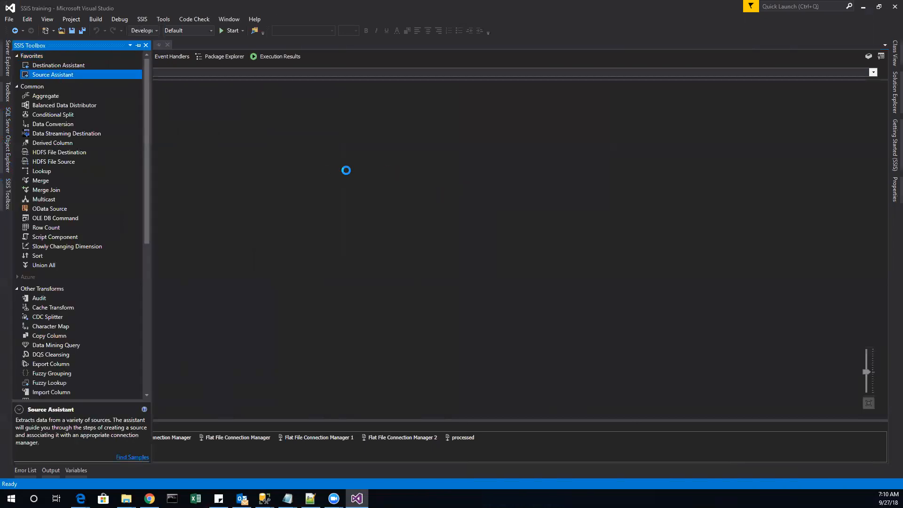
pyautogui.click(498, 191)
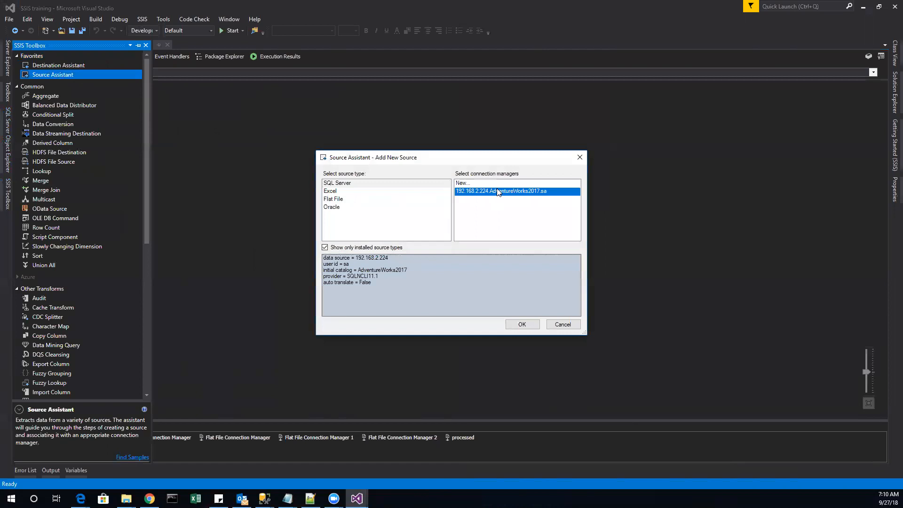
pyautogui.click(524, 323)
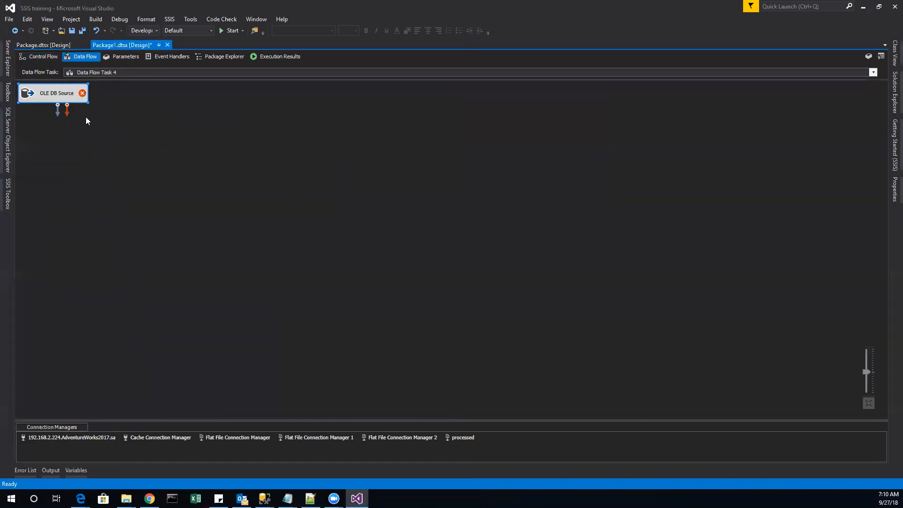
# Open the OLE DB Source for editing and choose [Person].[Person] as its table
pyautogui.doubleClick(57, 94)
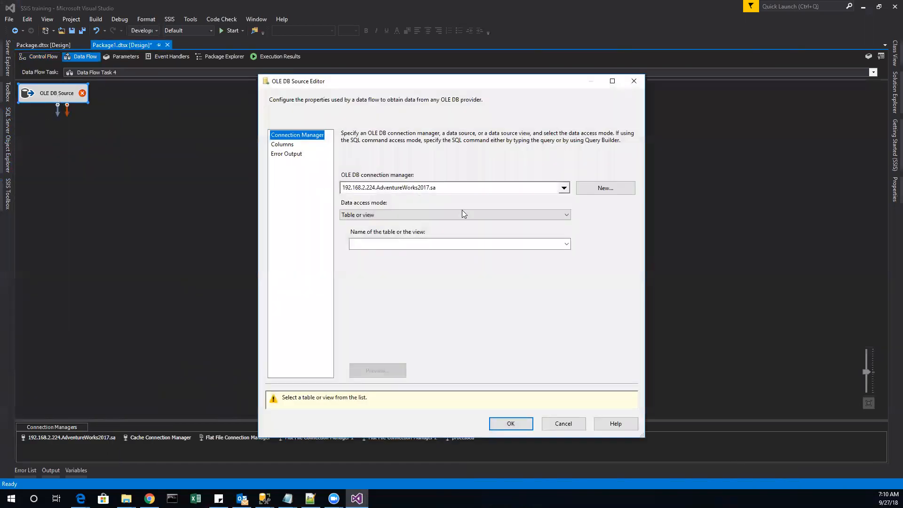
pyautogui.click(541, 244)
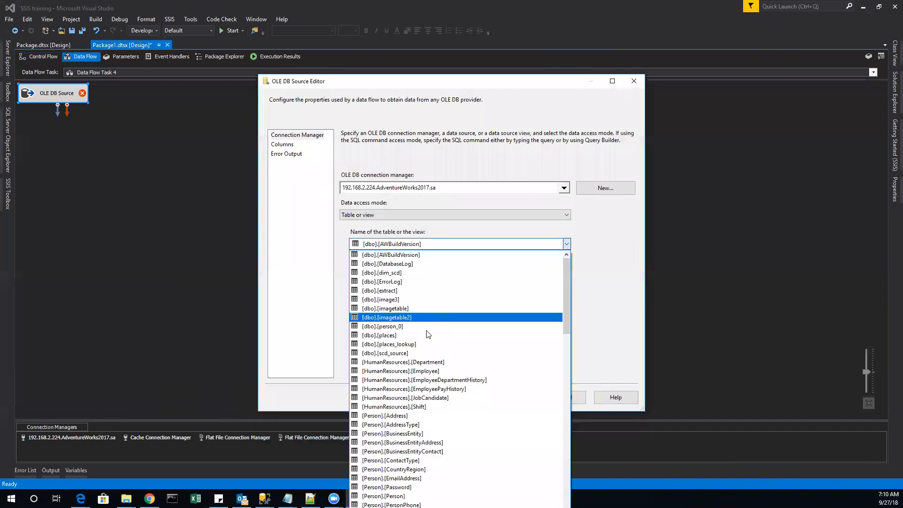
pyautogui.scroll(-2, 405, 414)
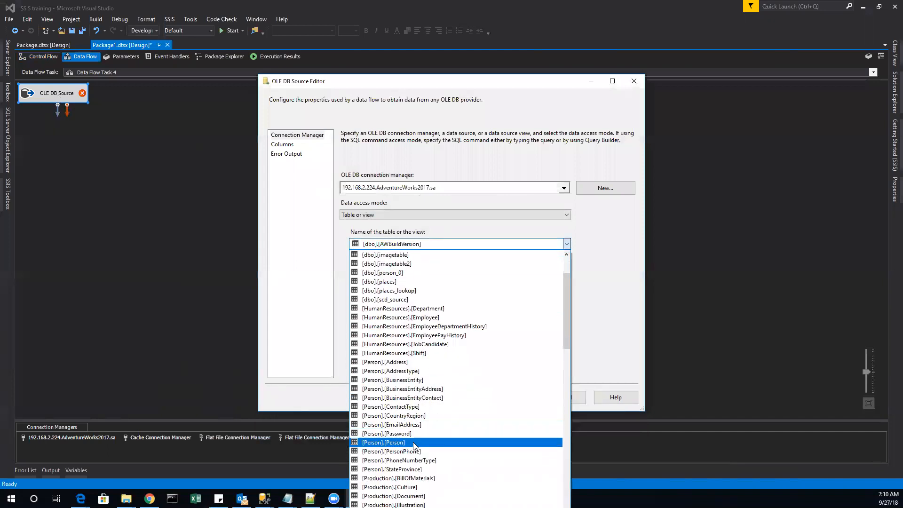
pyautogui.click(413, 443)
# Limit the OLE DB Source's columns to BusinessEntityID, FirstName, LastName and EmailPromotion, and accept the source settings
pyautogui.click(284, 145)
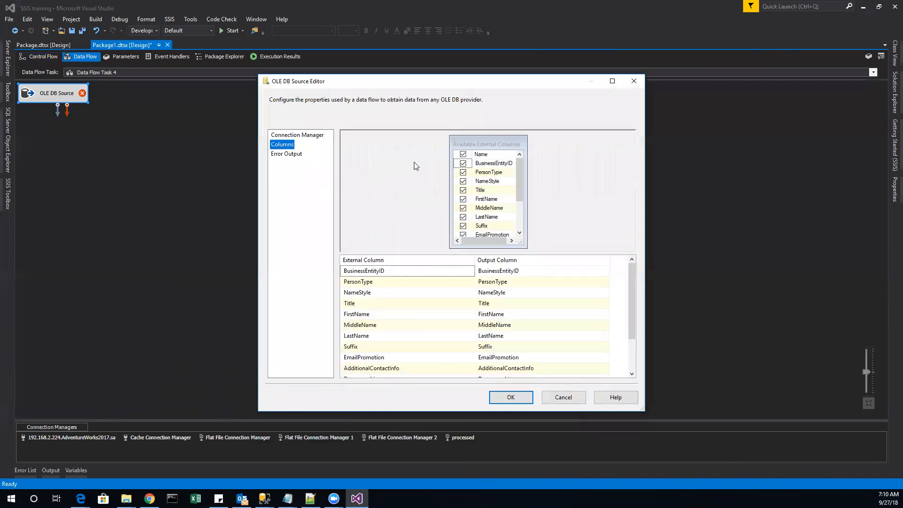
pyautogui.click(463, 155)
pyautogui.click(463, 163)
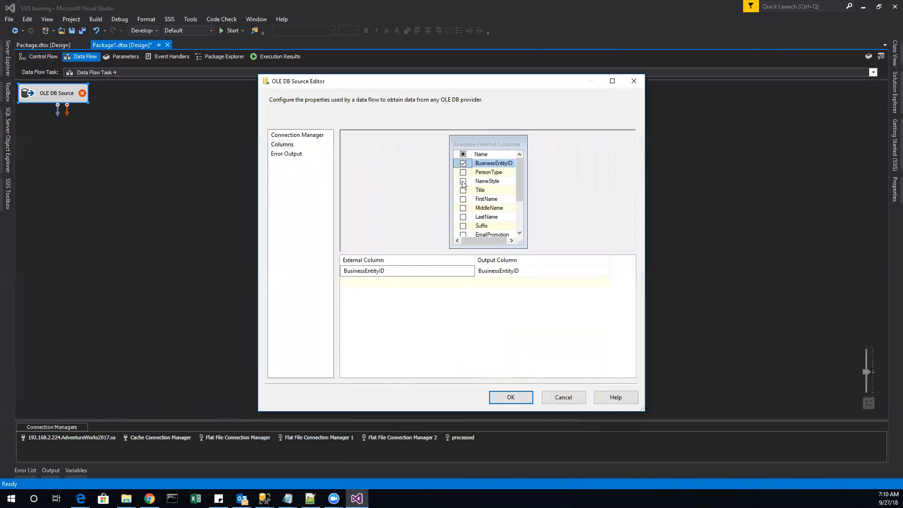
pyautogui.click(463, 199)
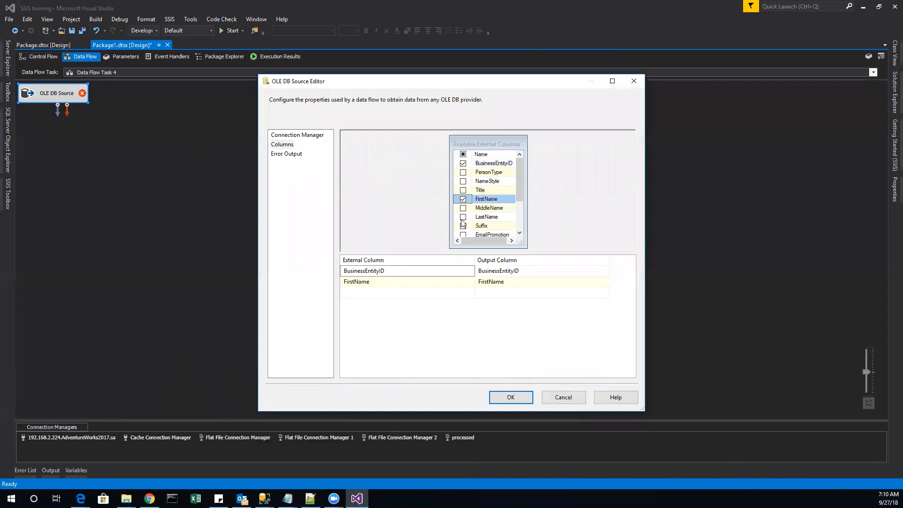
pyautogui.click(463, 217)
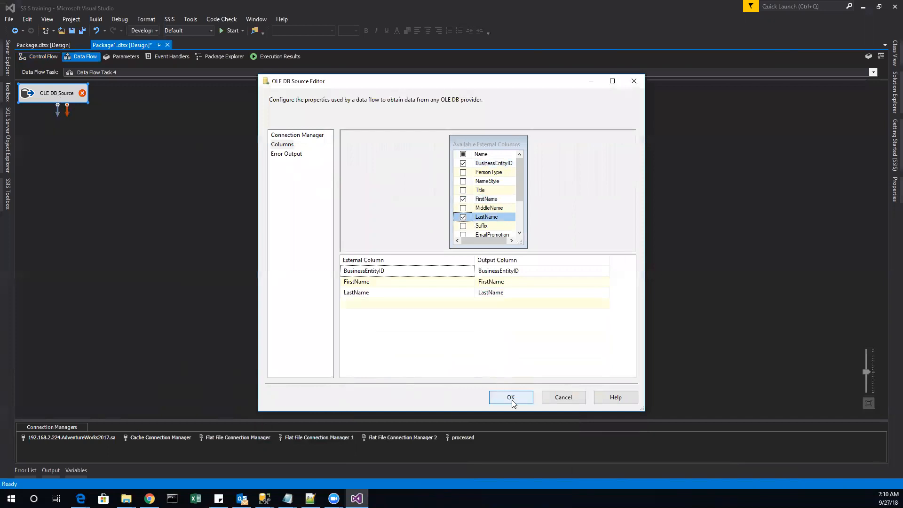
pyautogui.click(463, 234)
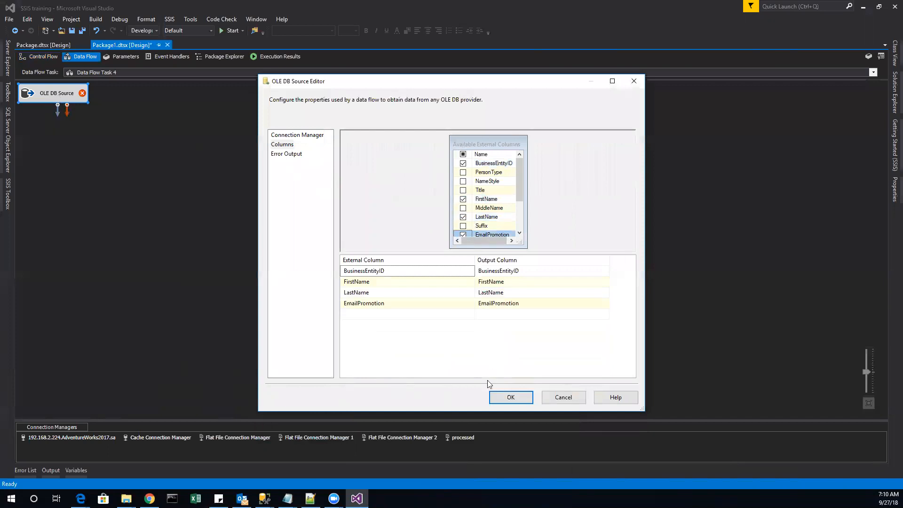
pyautogui.click(510, 398)
# Add a Conditional Split beside the OLE DB Source and connect the source's data output to it
pyautogui.click(8, 194)
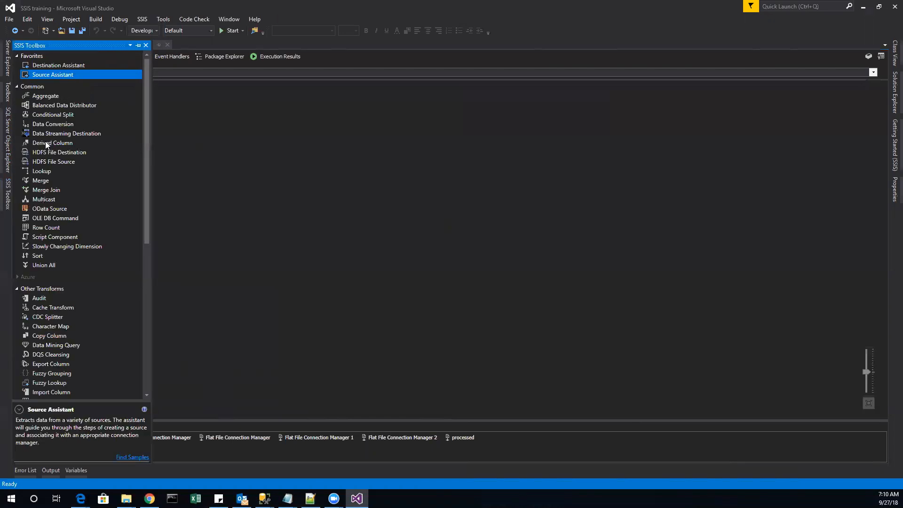
pyautogui.doubleClick(53, 114)
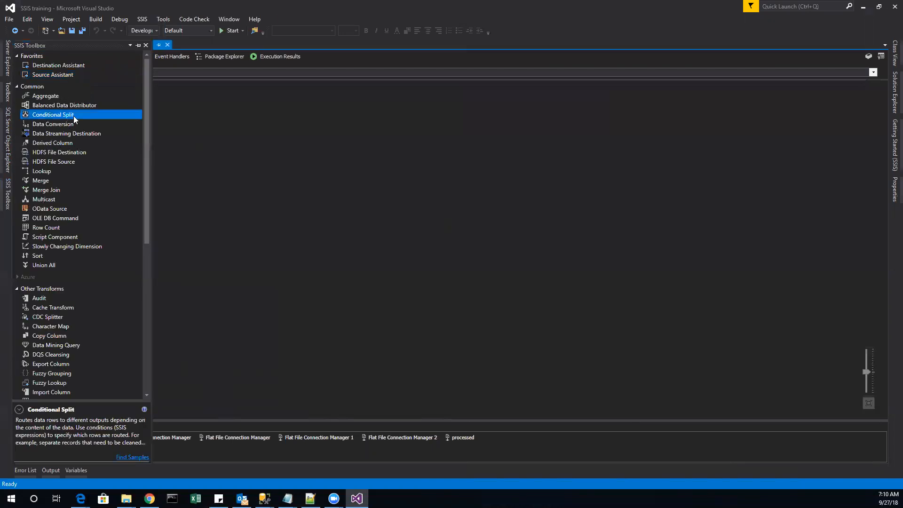
pyautogui.moveTo(85, 107); pyautogui.dragTo(186, 112)
pyautogui.click(43, 93)
pyautogui.moveTo(56, 109); pyautogui.dragTo(158, 118)
# In the Conditional Split, define the first output, Case 1, with the condition [EmailPromotion]==1
pyautogui.doubleClick(158, 119)
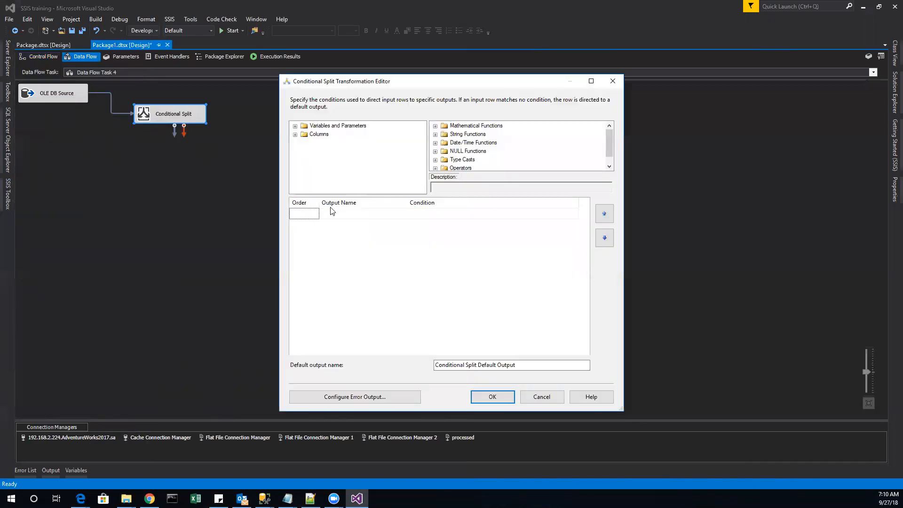
pyautogui.click(480, 214)
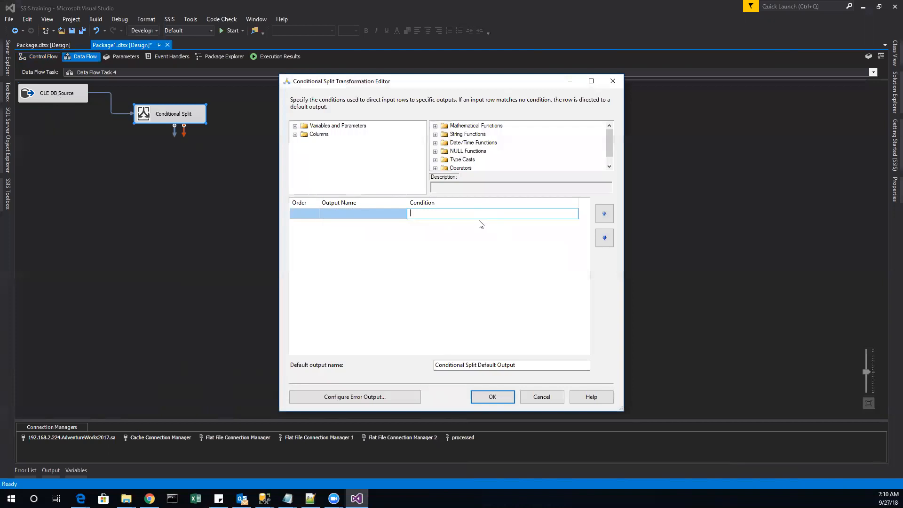
pyautogui.click(296, 134)
pyautogui.moveTo(329, 169); pyautogui.dragTo(473, 215)
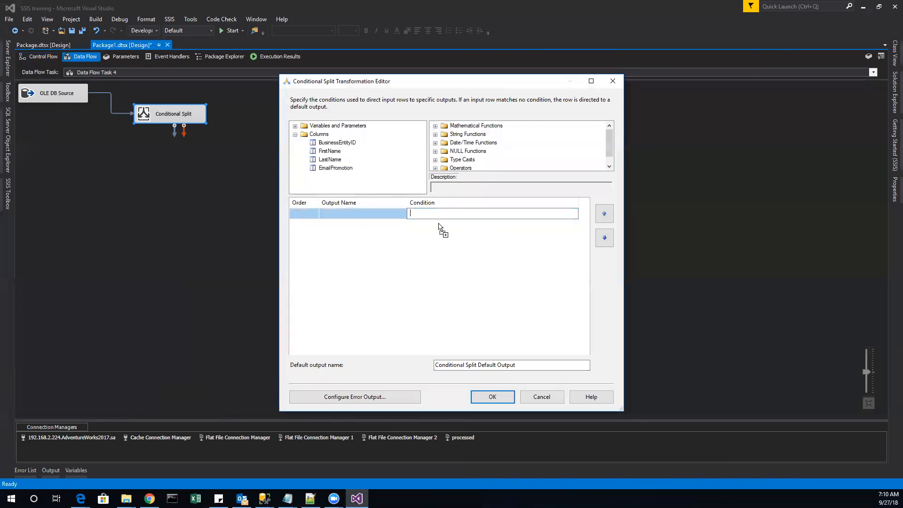
pyautogui.click(472, 214)
pyautogui.click(487, 216)
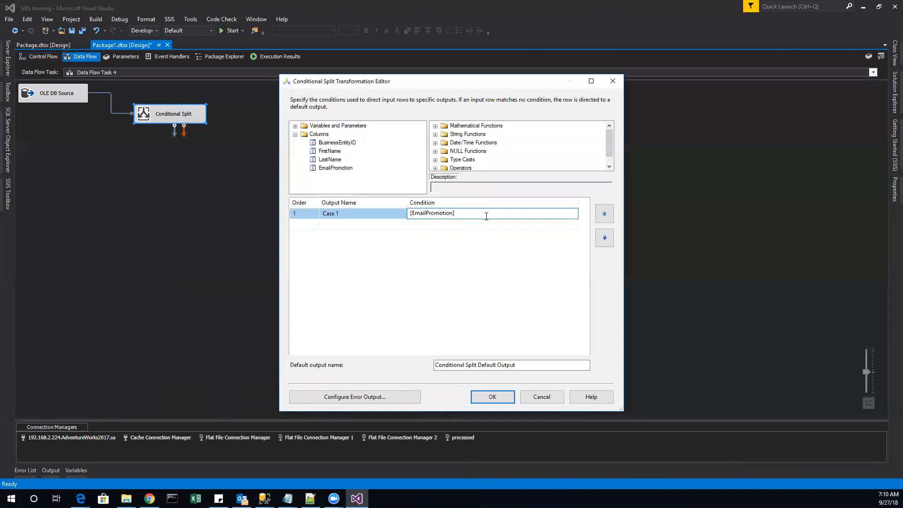
pyautogui.click(345, 223)
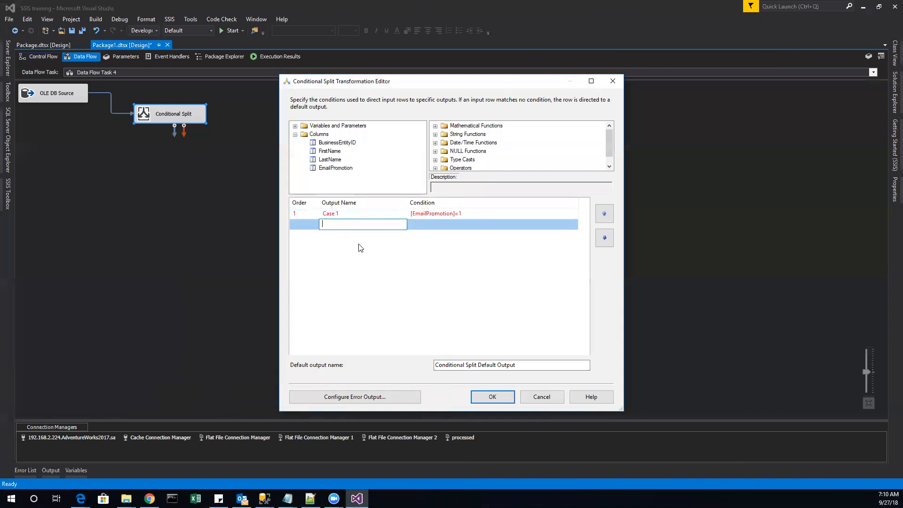
pyautogui.click(459, 213)
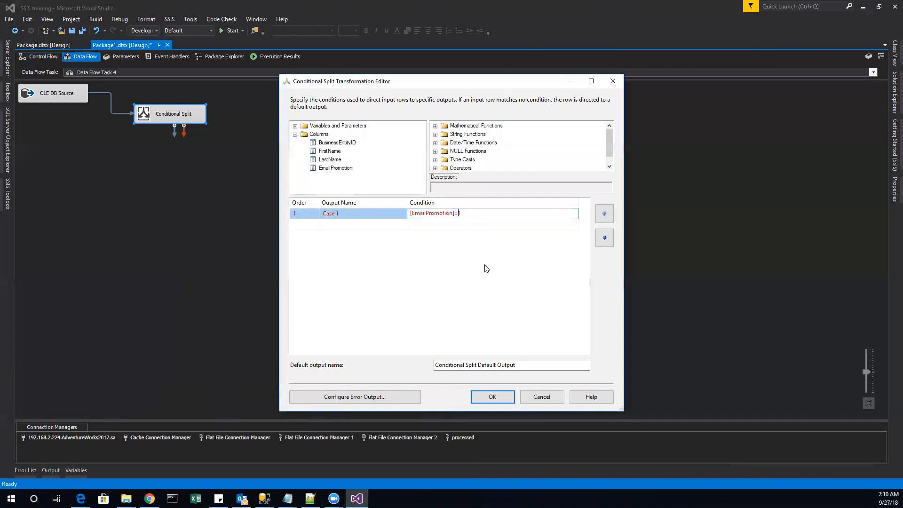
pyautogui.click(496, 242)
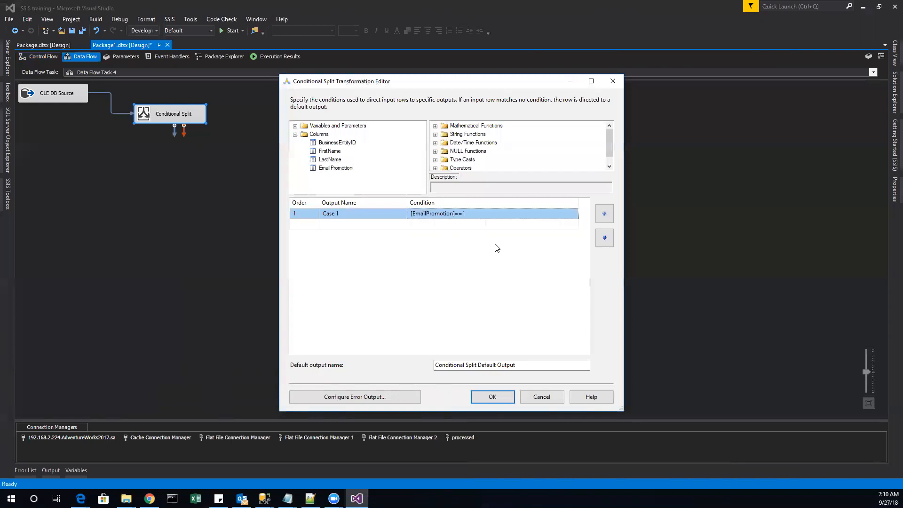
# Copy the Case 1 condition into two more outputs, [EmailPromotion]==2 for Case 2 and [EmailPromotion]==0 for Case 3, and accept the split
pyautogui.click(427, 218)
pyautogui.hotkey('ctrl', 'a')
pyautogui.hotkey('ctrl', 'c')
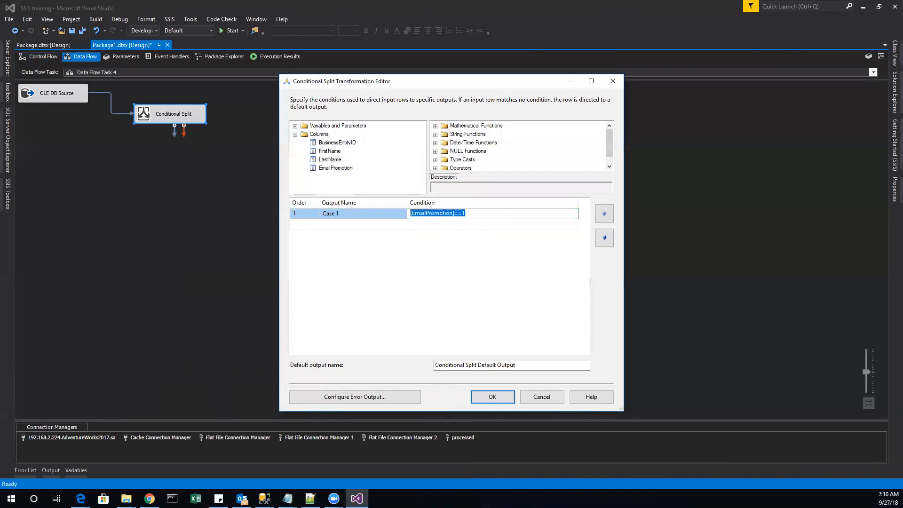
pyautogui.click(440, 226)
pyautogui.hotkey('ctrl', 'v')
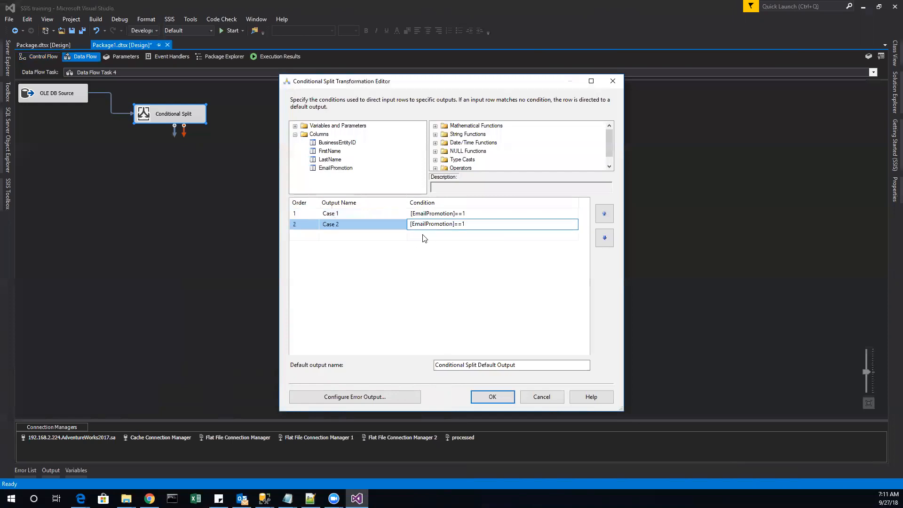
pyautogui.click(521, 238)
pyautogui.hotkey('ctrl', 'v')
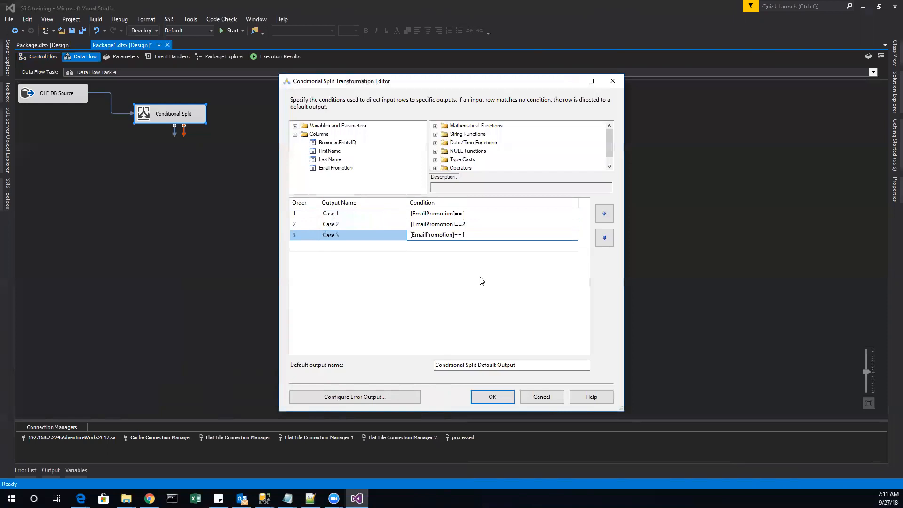
pyautogui.click(542, 310)
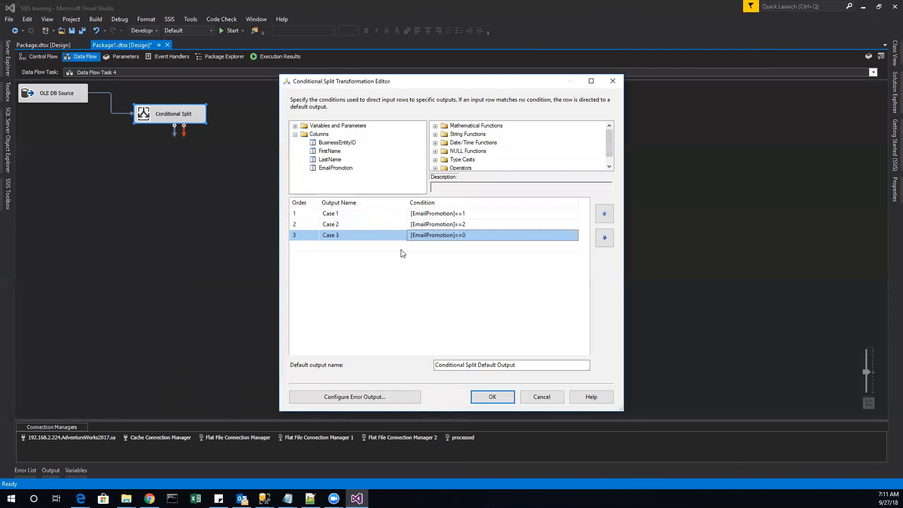
pyautogui.click(492, 398)
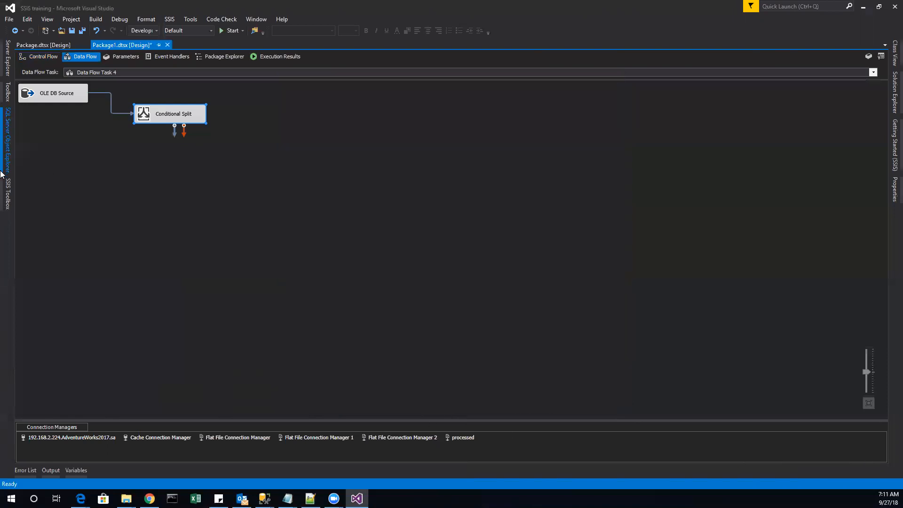
# Add four Flat File Destinations to the data flow and spread them out below the Conditional Split
pyautogui.click(2, 202)
pyautogui.scroll(-10, 83, 379)
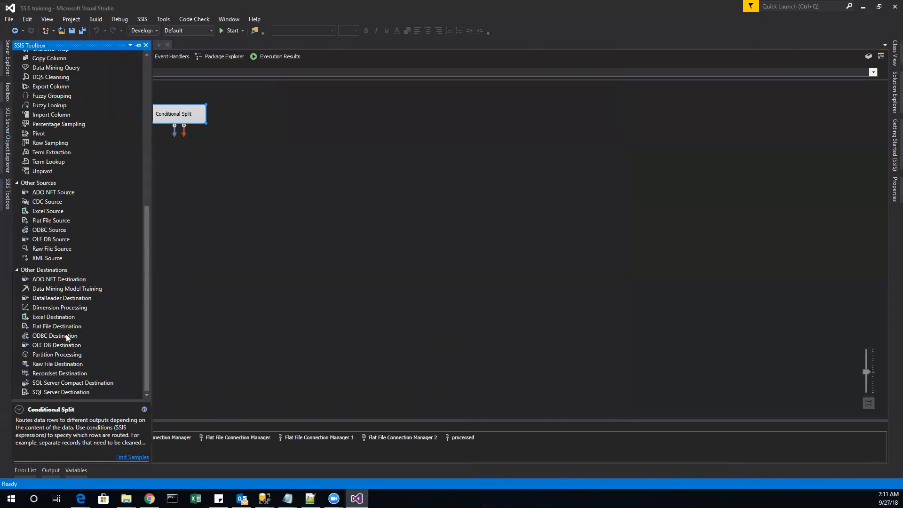
pyautogui.click(66, 327)
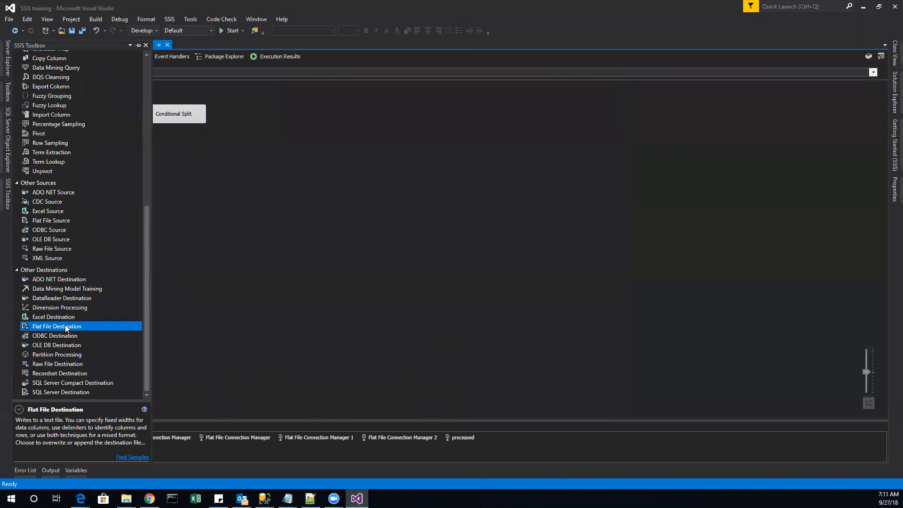
pyautogui.doubleClick(66, 327)
pyautogui.doubleClick(65, 327)
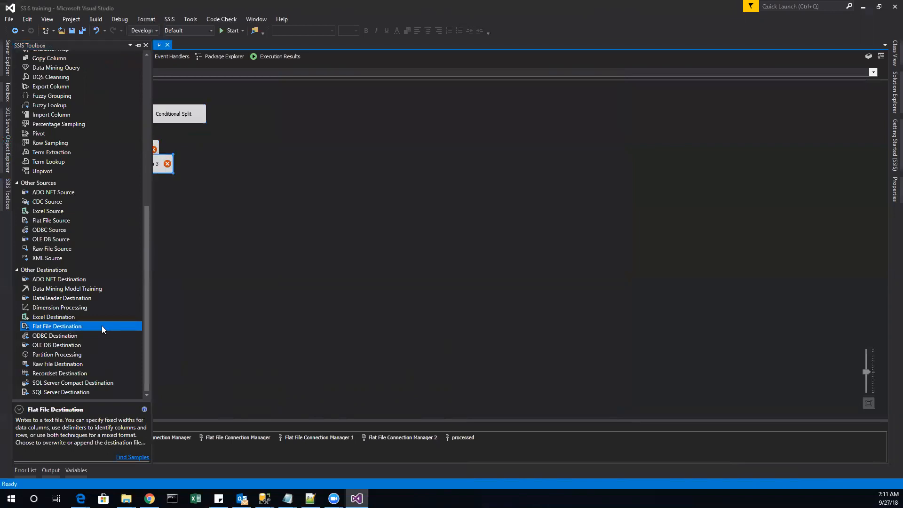
pyautogui.moveTo(153, 169); pyautogui.dragTo(400, 183)
pyautogui.moveTo(124, 152); pyautogui.dragTo(283, 195)
pyautogui.moveTo(83, 133); pyautogui.dragTo(182, 201)
pyautogui.moveTo(109, 124); pyautogui.dragTo(110, 214)
# Connect the Conditional Split's Case 1 output to the first Flat File Destination
pyautogui.click(188, 117)
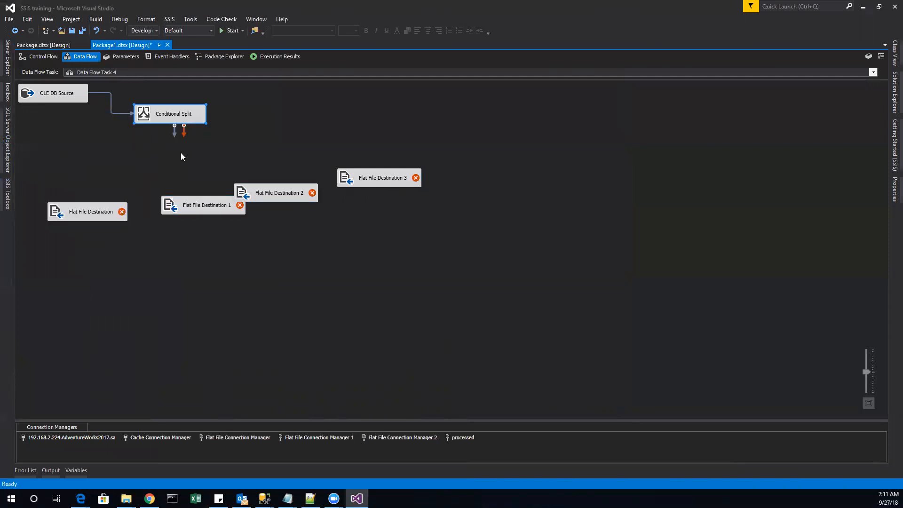
pyautogui.moveTo(175, 135); pyautogui.dragTo(91, 213)
pyautogui.click(463, 247)
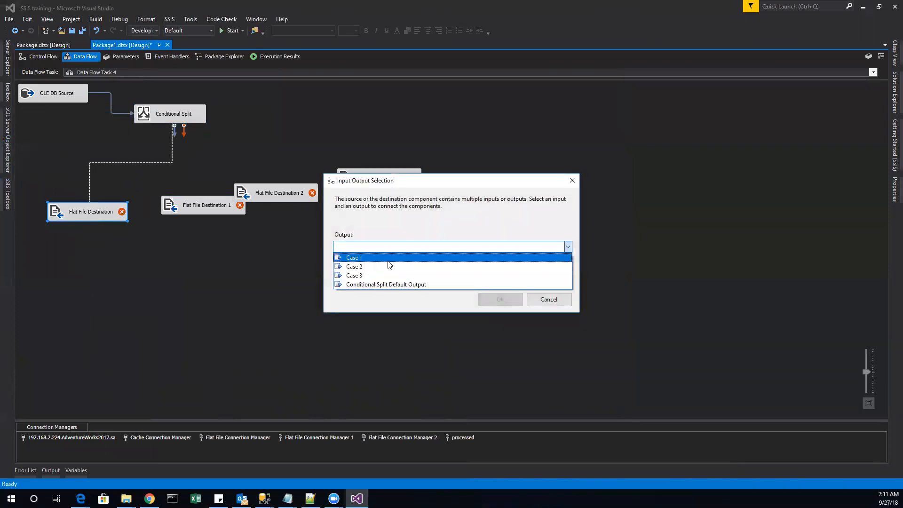
pyautogui.click(388, 260)
pyautogui.click(508, 301)
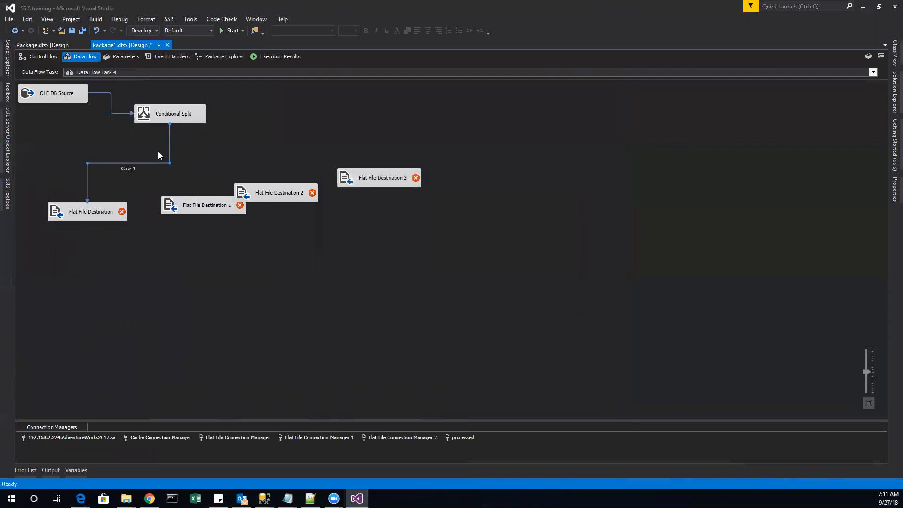
# Connect the Conditional Split's Case 2 output to Flat File Destination 1
pyautogui.click(180, 120)
pyautogui.moveTo(175, 131); pyautogui.dragTo(202, 210)
pyautogui.click(385, 247)
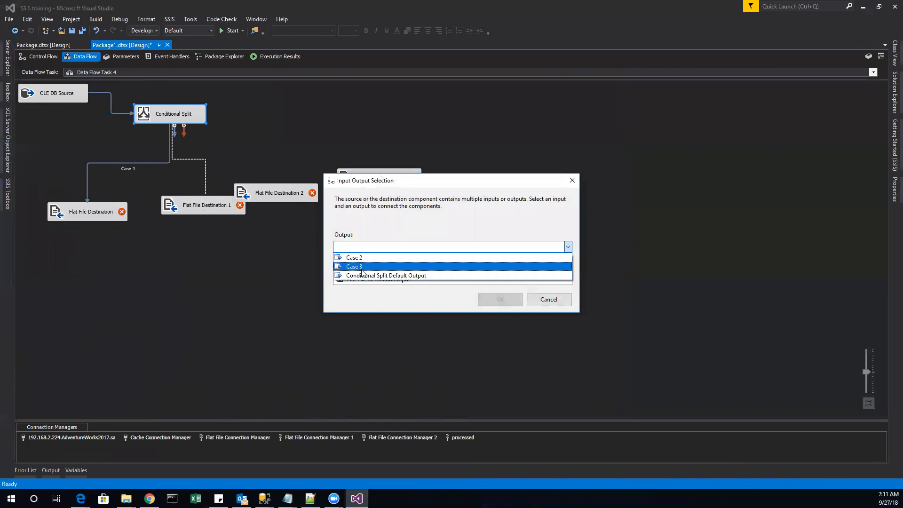
pyautogui.click(367, 258)
pyautogui.click(510, 303)
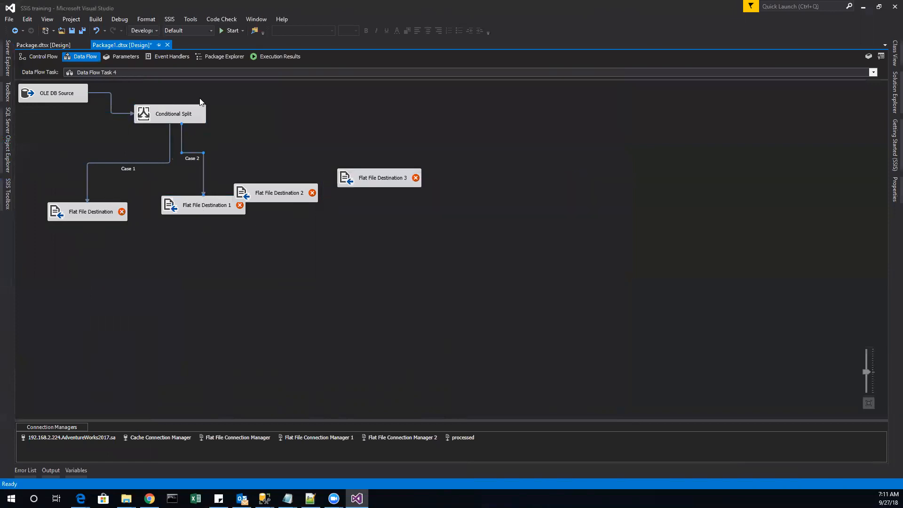
# Connect the Conditional Split's Case 3 output to Flat File Destination 2 and its default output to Flat File Destination 3
pyautogui.moveTo(175, 136); pyautogui.dragTo(282, 192)
pyautogui.click(386, 247)
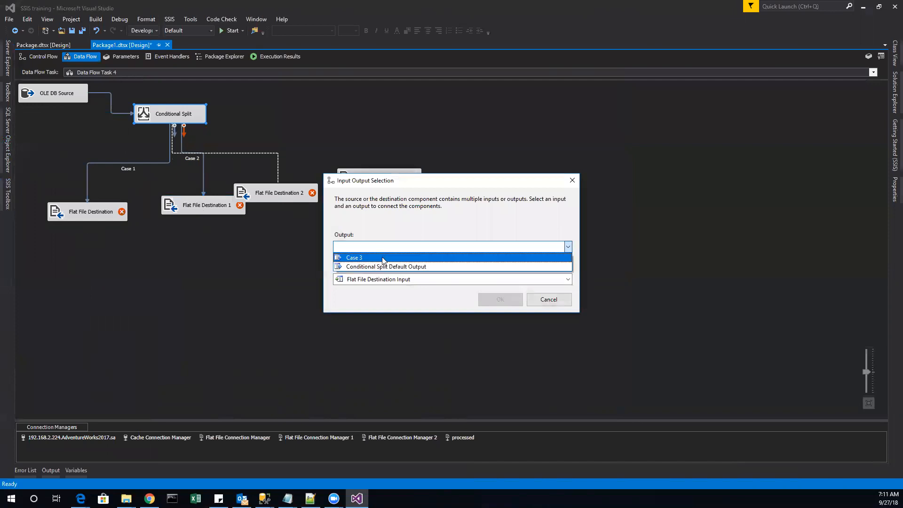
pyautogui.click(382, 259)
pyautogui.click(501, 300)
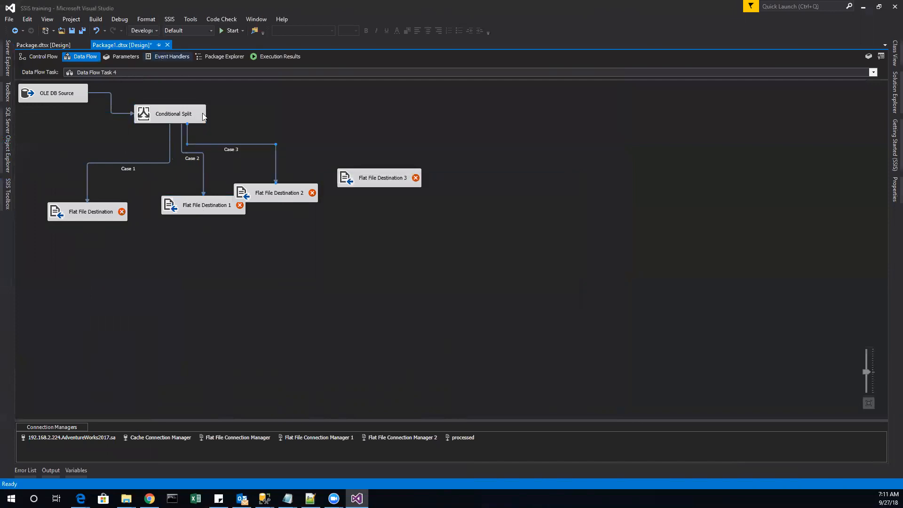
pyautogui.moveTo(175, 131); pyautogui.dragTo(368, 186)
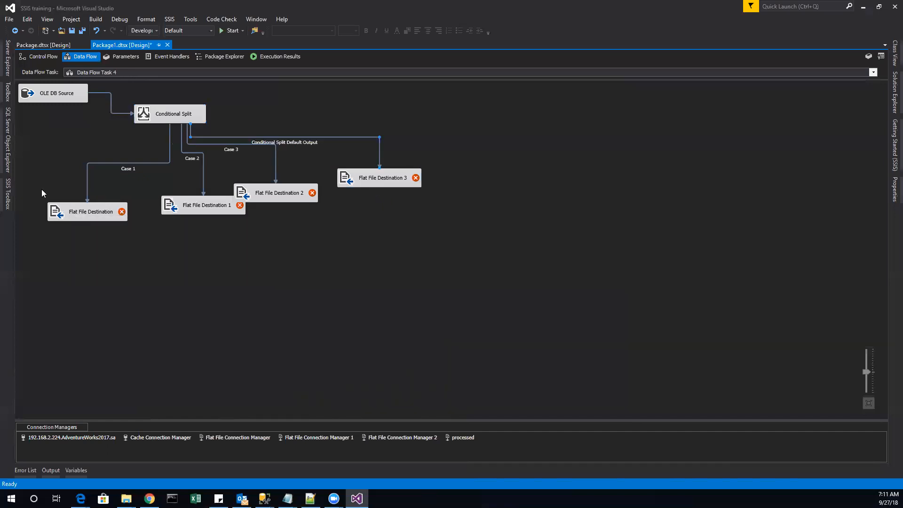
# Edit the Flat File Destination that receives Case 1 and create a new Delimited flat file connection manager for it
pyautogui.click(75, 214)
pyautogui.doubleClick(75, 214)
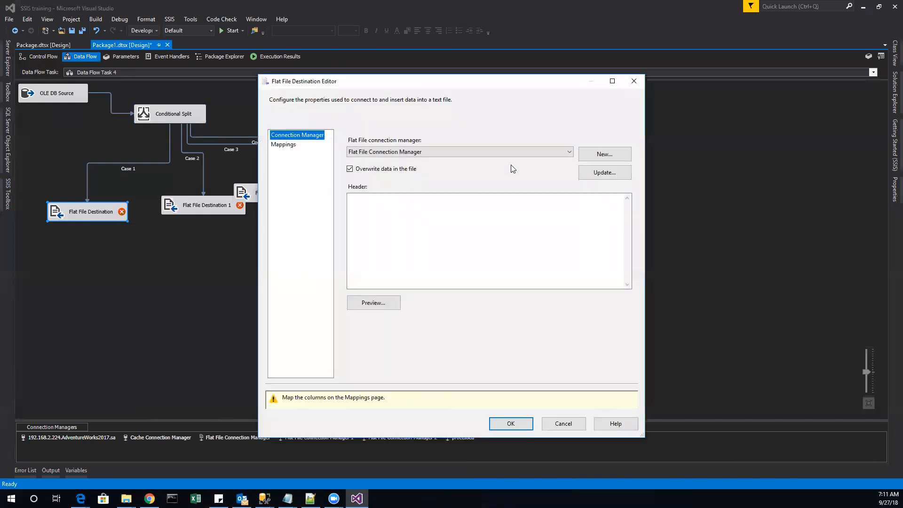
pyautogui.click(601, 160)
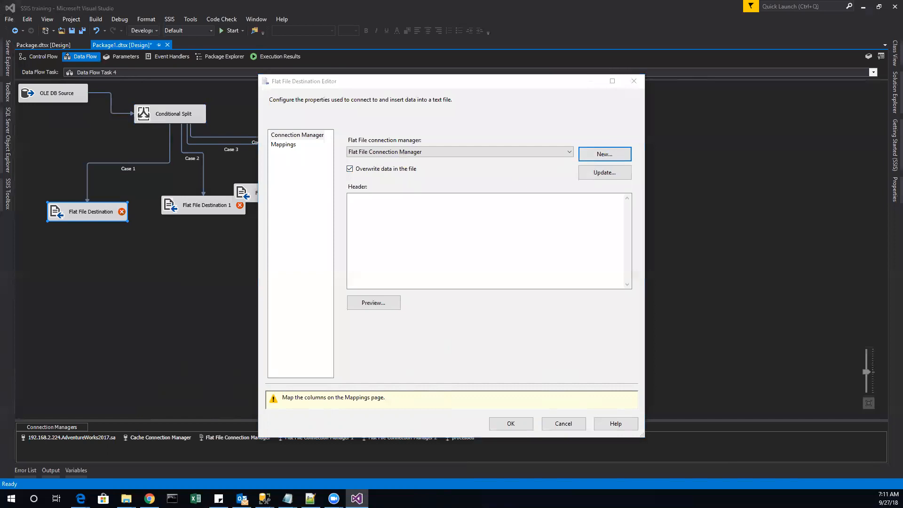
pyautogui.click(743, 338)
# Point the new connection manager to a text file in the excel folder and enable column names in the first data row
pyautogui.click(582, 194)
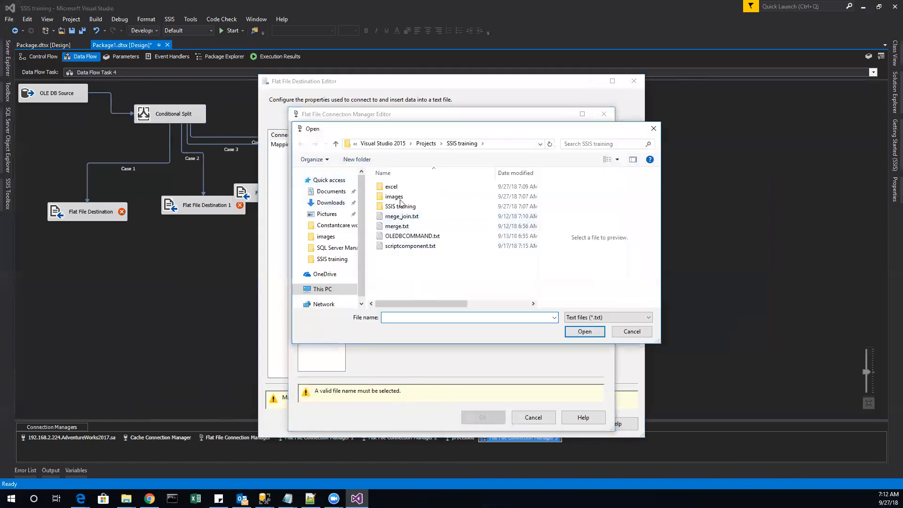
pyautogui.doubleClick(393, 187)
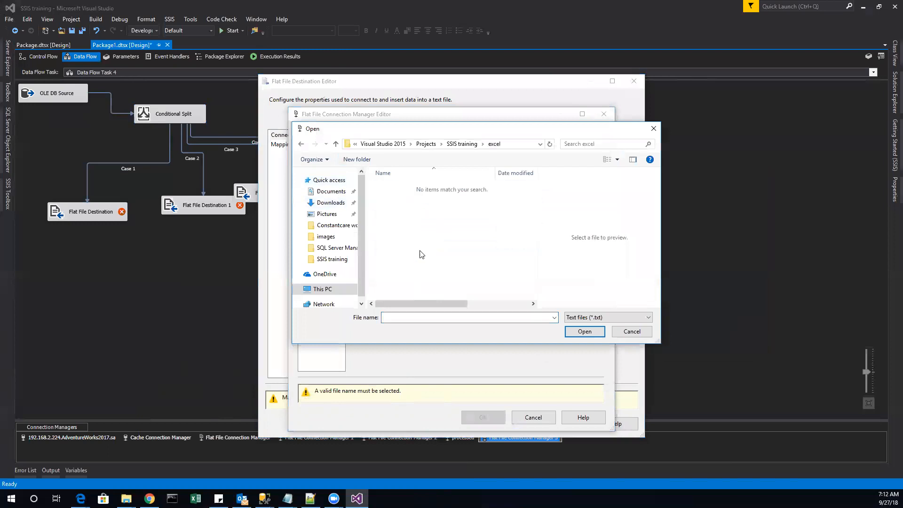
pyautogui.click(414, 318)
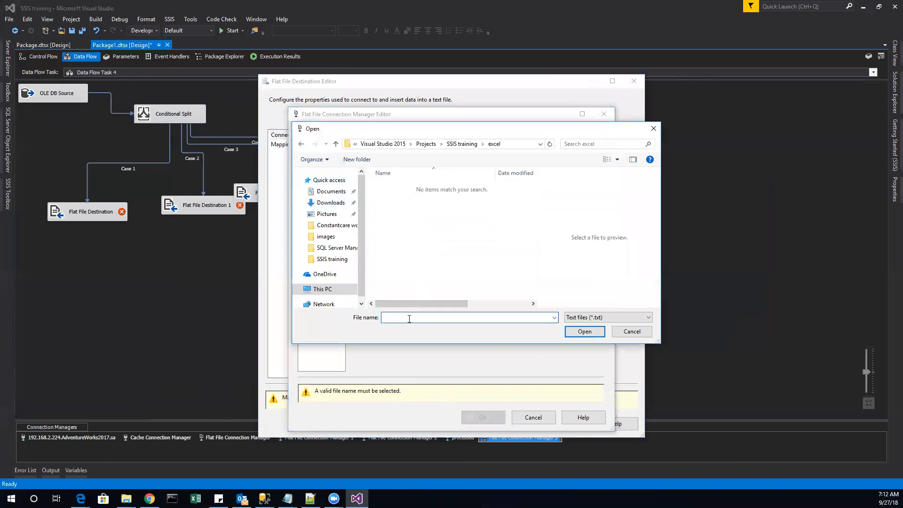
pyautogui.click(579, 335)
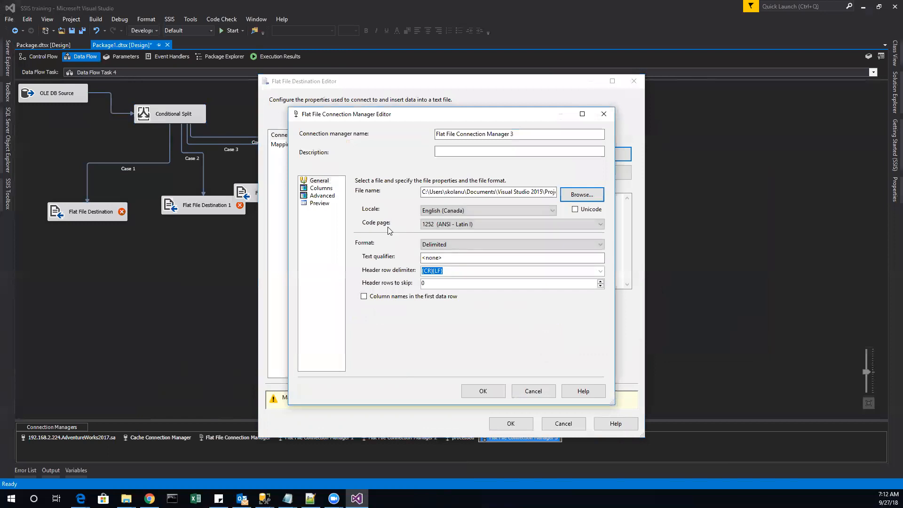
pyautogui.click(379, 297)
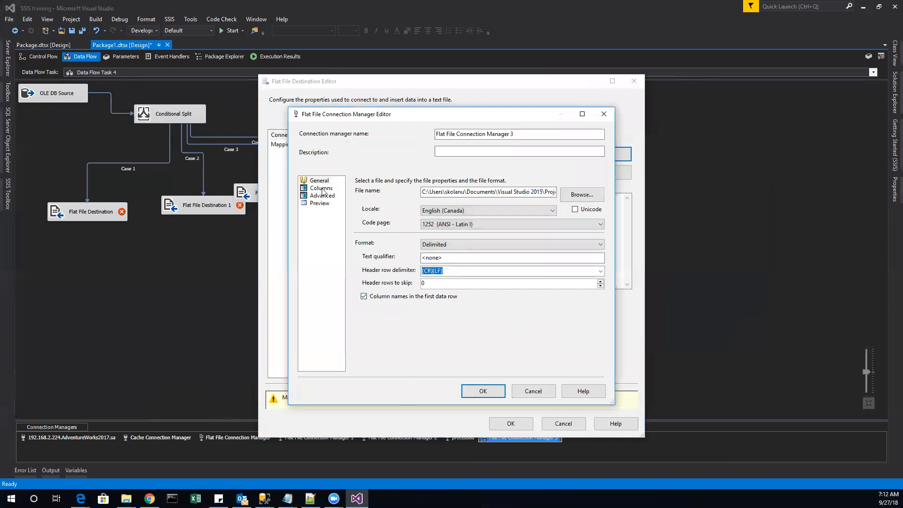
# Accept the delimited columns of Flat File Connection Manager 3 and map the input columns to the first flat file destination
pyautogui.click(322, 188)
pyautogui.click(492, 389)
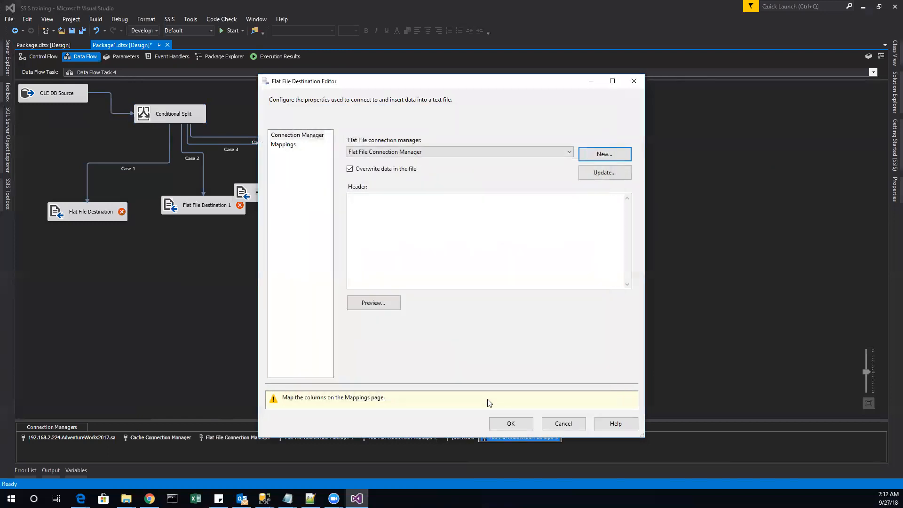
pyautogui.click(284, 145)
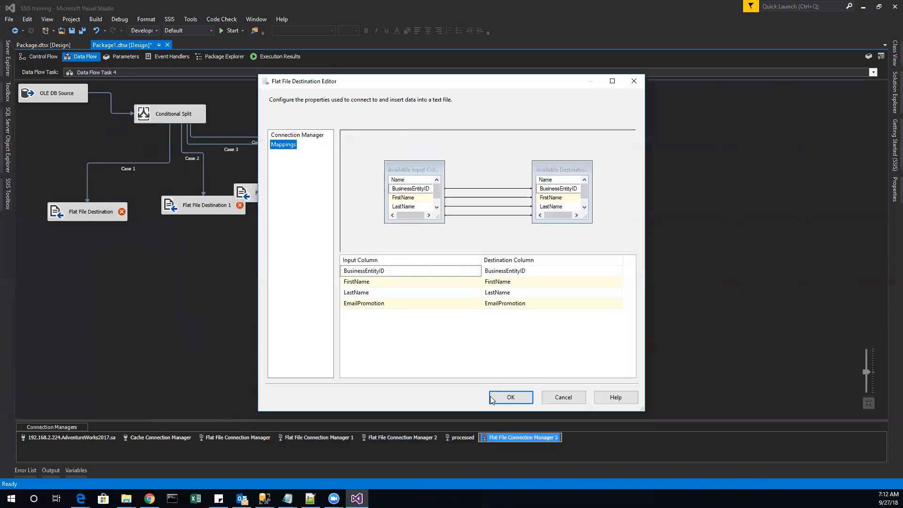
pyautogui.click(510, 395)
# Create a delimited connection manager for Flat File Destination 1, pointing to file 2 in the excel folder and keeping the existing column metadata
pyautogui.doubleClick(179, 202)
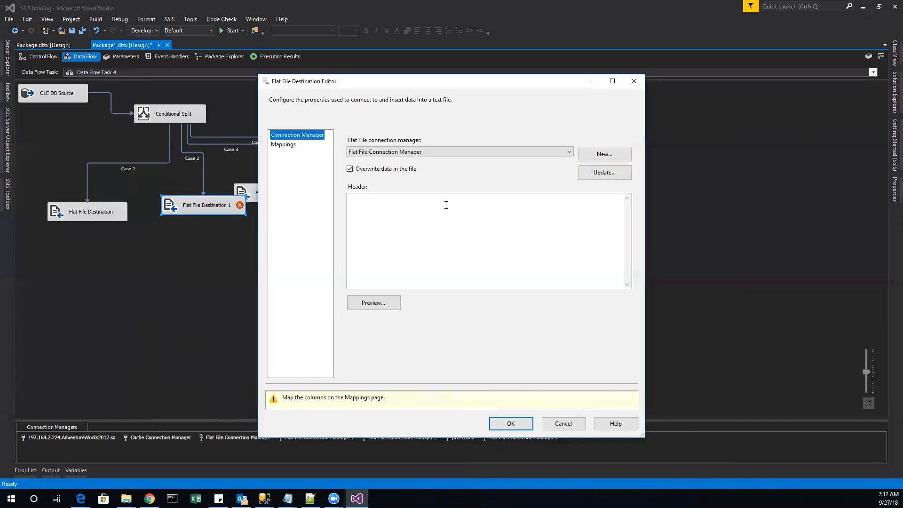
pyautogui.click(612, 160)
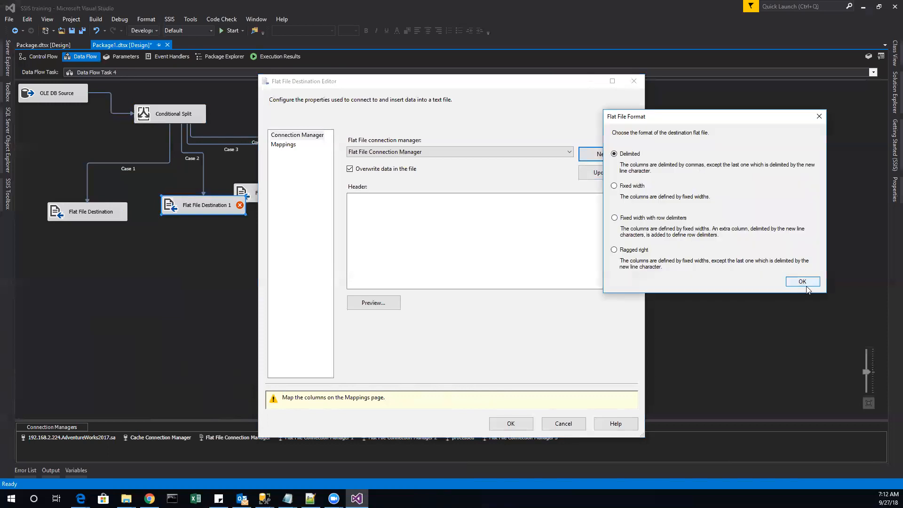
pyautogui.click(806, 285)
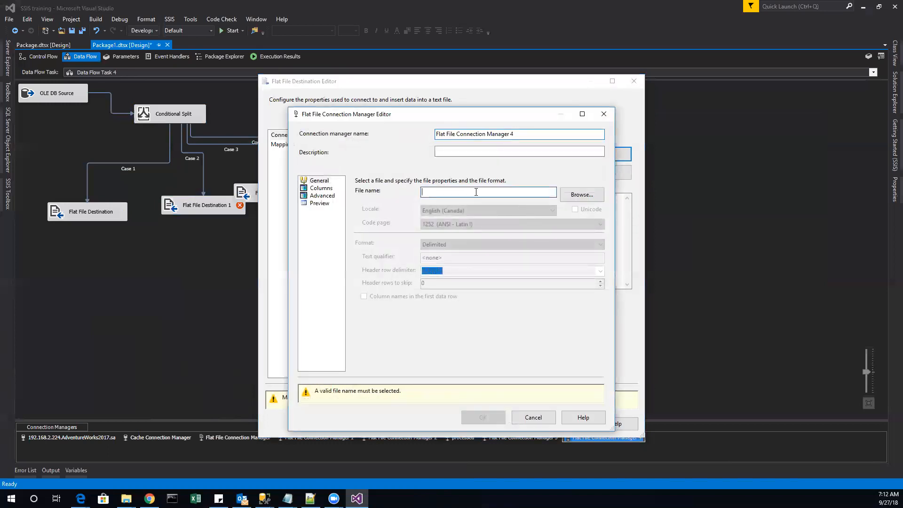
pyautogui.write('2')
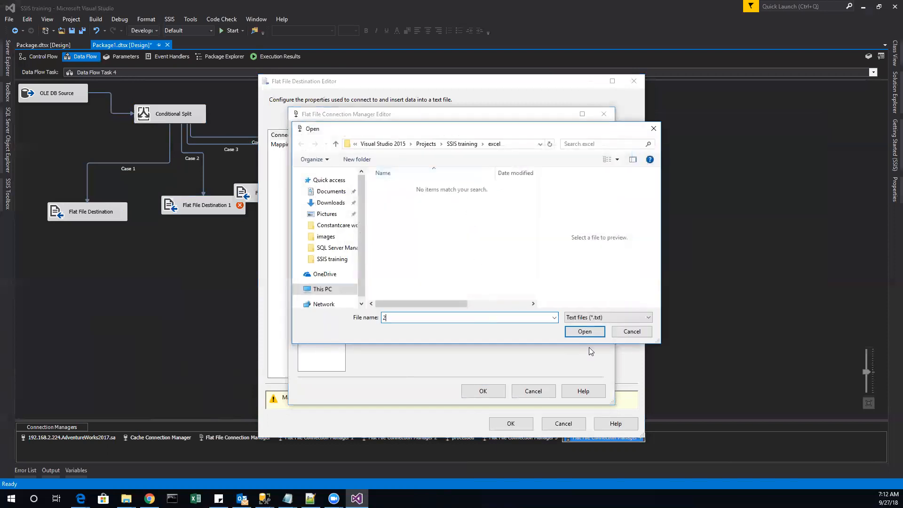
pyautogui.click(585, 332)
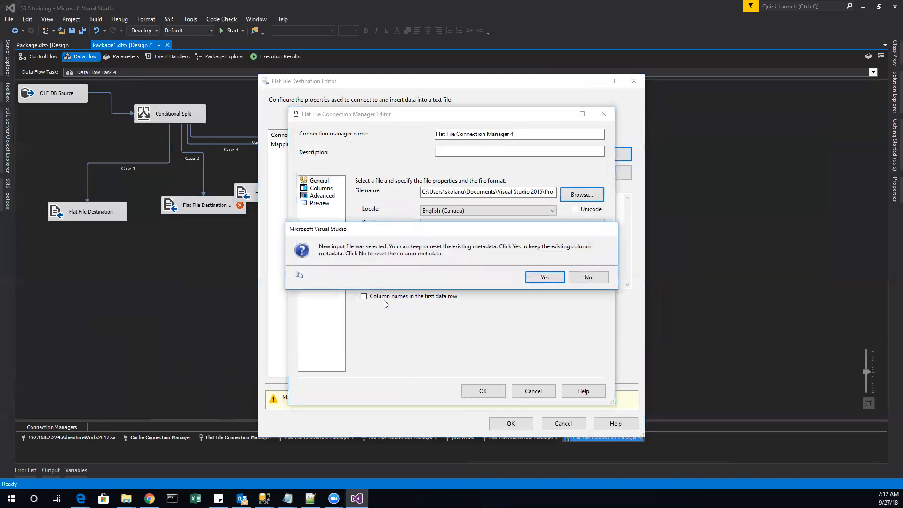
pyautogui.click(545, 278)
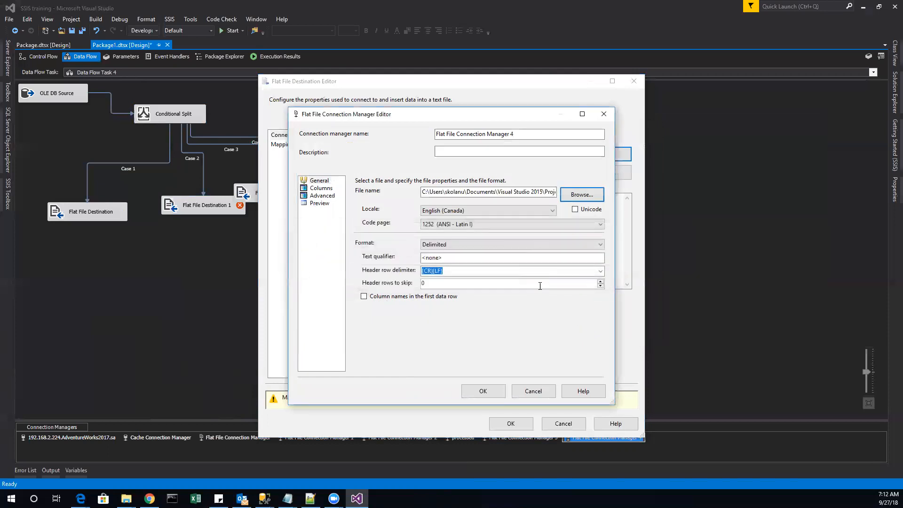
# Accept the column definitions of Flat File Connection Manager 4 and map the input columns to Flat File Destination 1
pyautogui.click(327, 195)
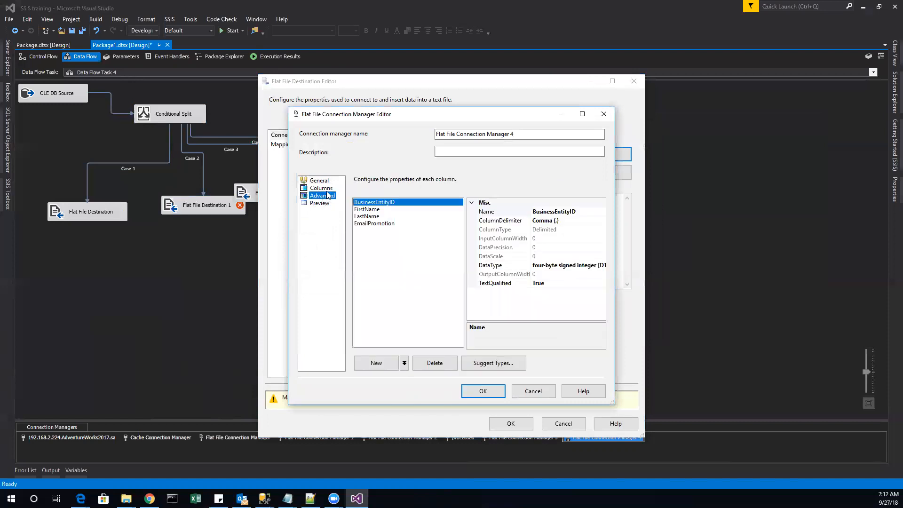
pyautogui.click(321, 188)
pyautogui.click(492, 391)
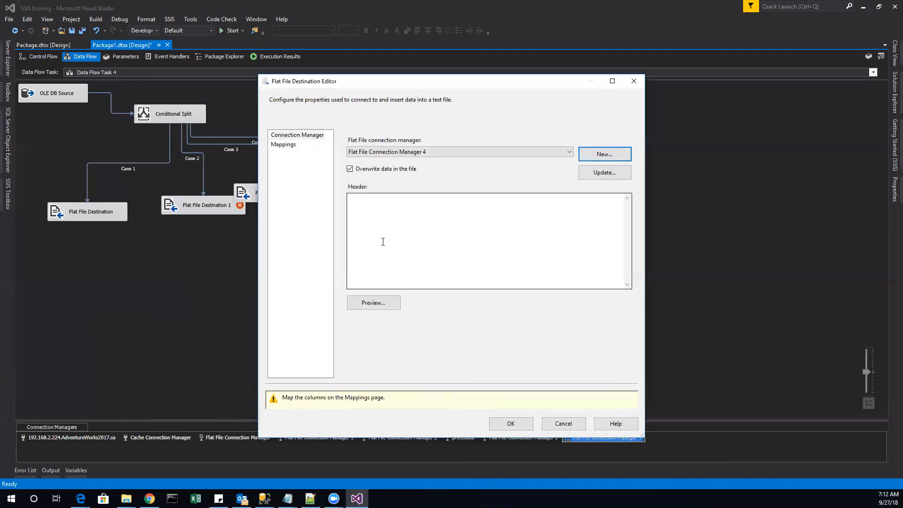
pyautogui.click(287, 145)
pyautogui.click(511, 397)
# Create a delimited connection manager for the third flat file destination, using 3.txt in the excel folder with column names in the first row
pyautogui.doubleClick(275, 197)
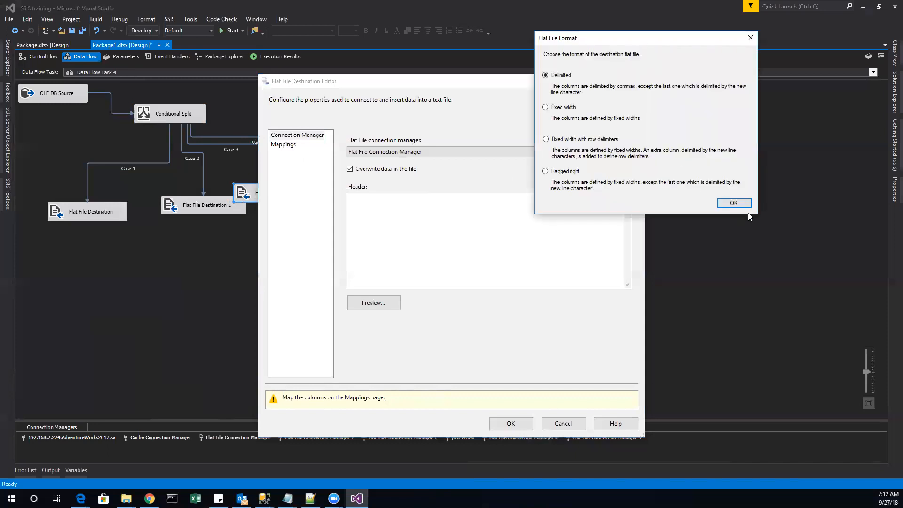
pyautogui.click(727, 203)
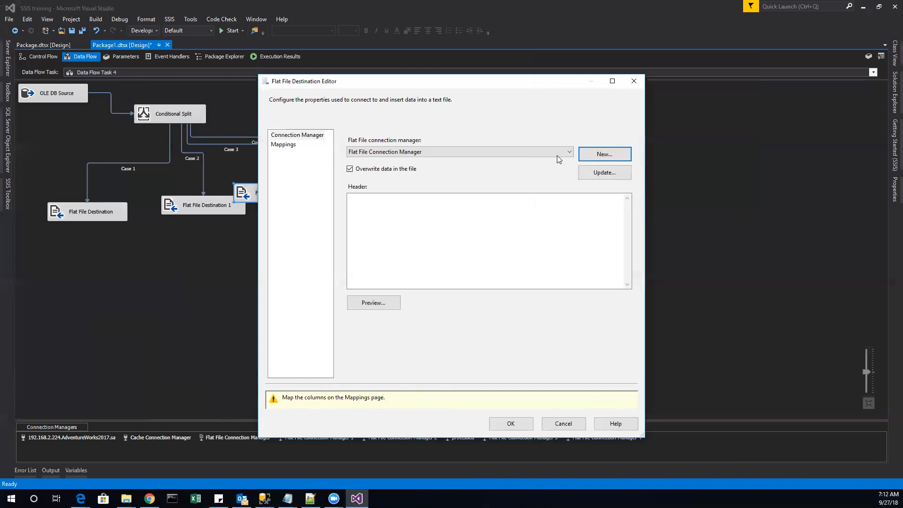
pyautogui.click(598, 198)
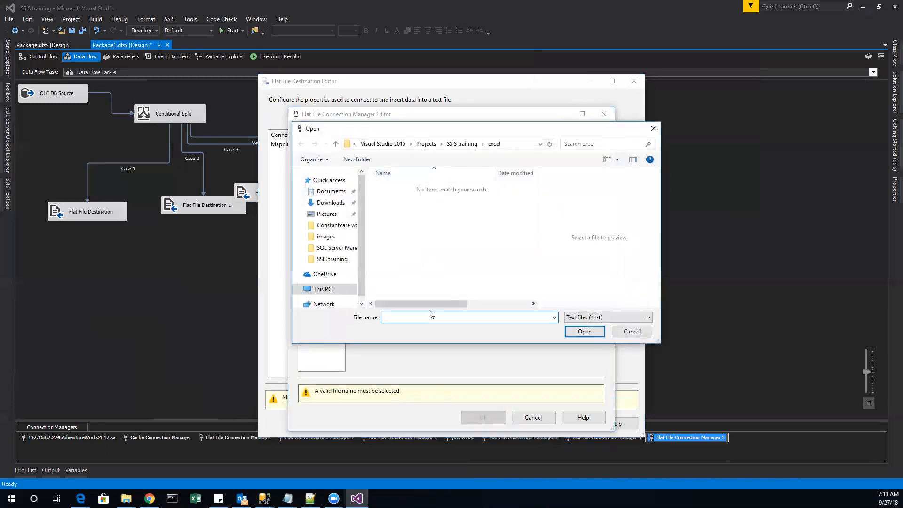
pyautogui.click(585, 332)
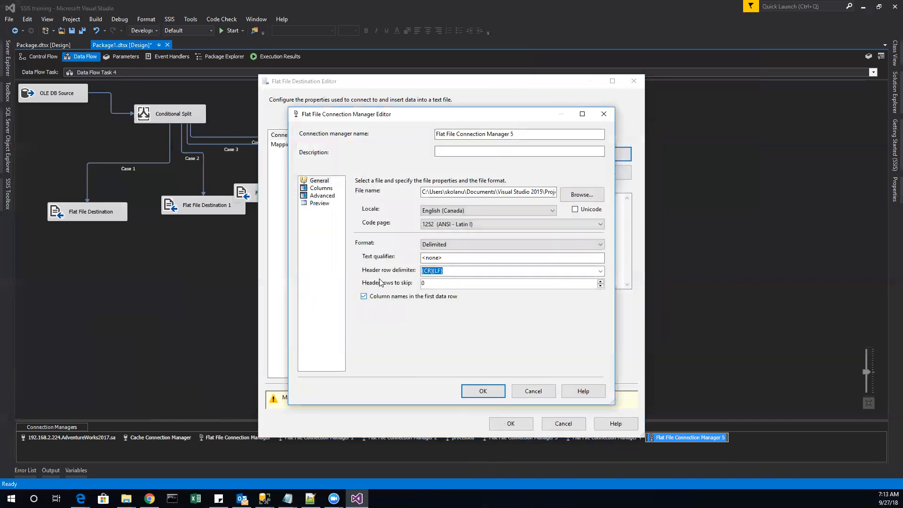
# Accept the columns of Flat File Connection Manager 5 and map the input columns to the third flat file destination
pyautogui.click(320, 188)
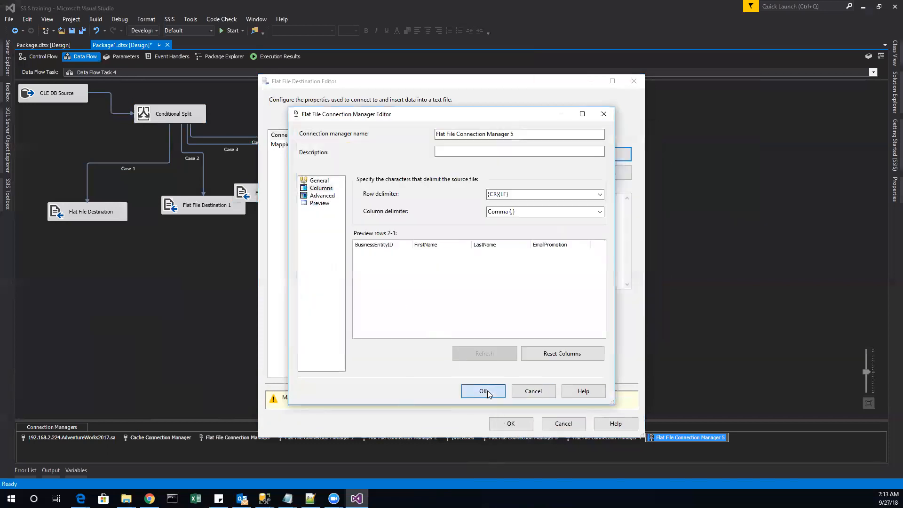
pyautogui.click(486, 390)
pyautogui.click(288, 146)
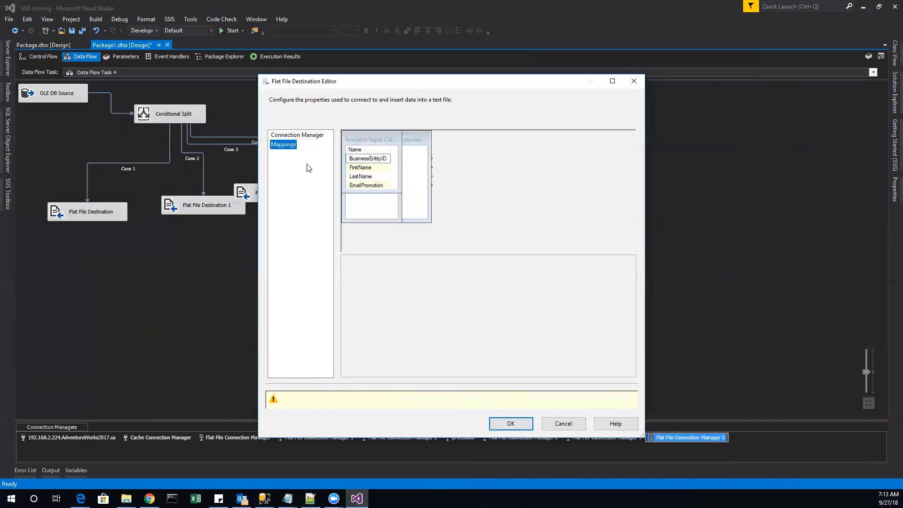
pyautogui.click(524, 403)
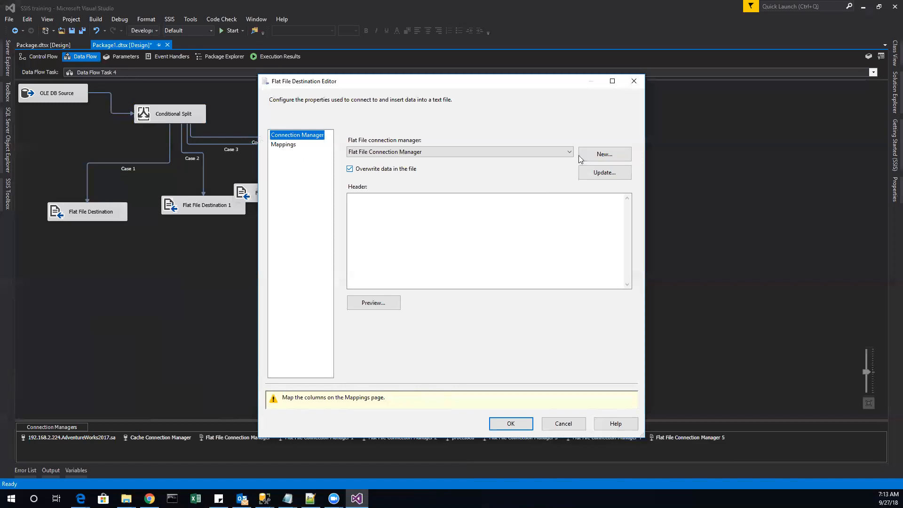
# Create a delimited connection manager for the fourth flat file destination, using 4.txt in the excel folder
pyautogui.click(600, 156)
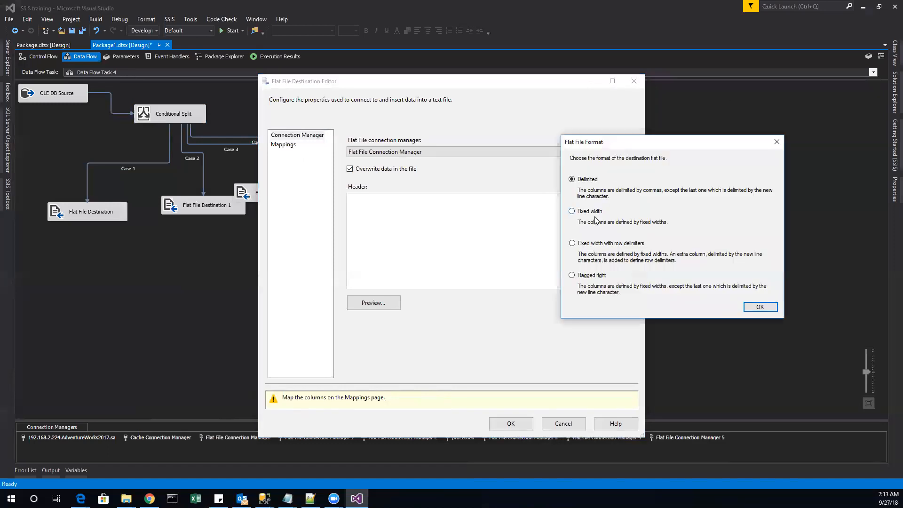
pyautogui.click(768, 308)
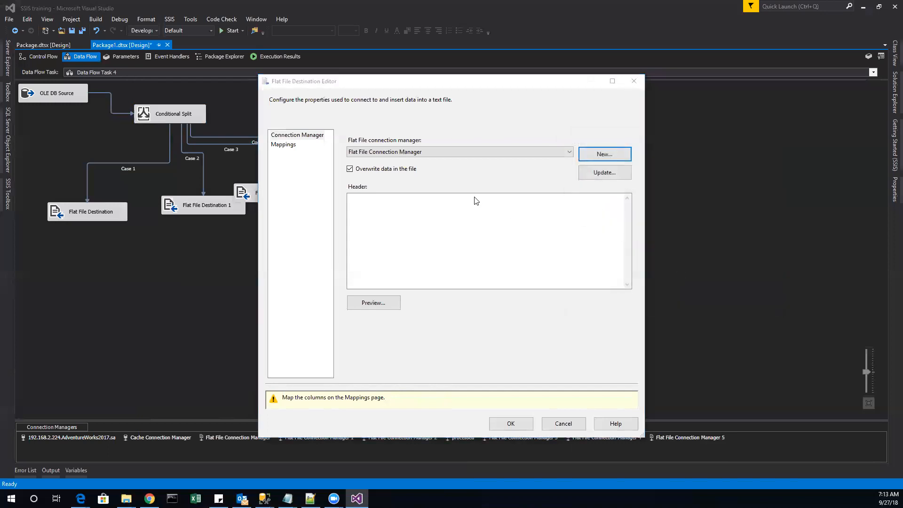
pyautogui.click(582, 194)
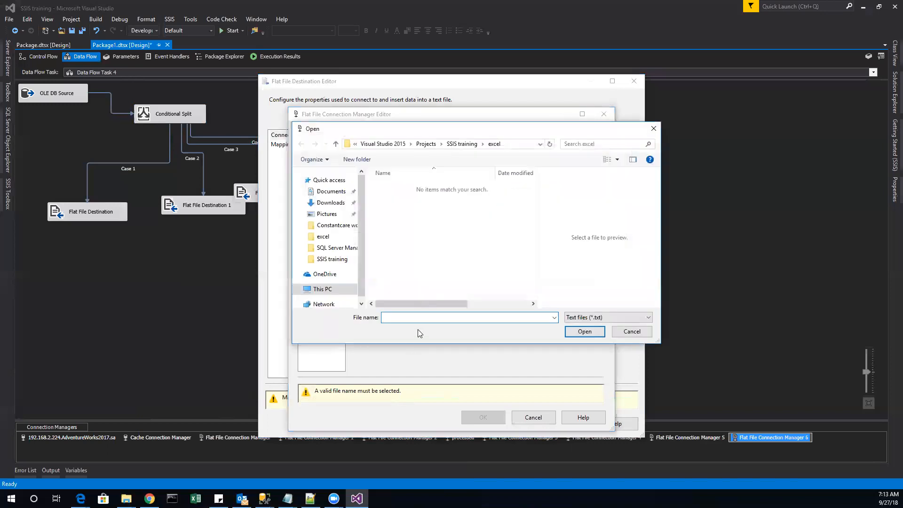
pyautogui.click(585, 331)
# Accept the column definitions of Flat File Connection Manager 6 and map the input columns to the fourth flat file destination
pyautogui.click(321, 188)
pyautogui.click(323, 195)
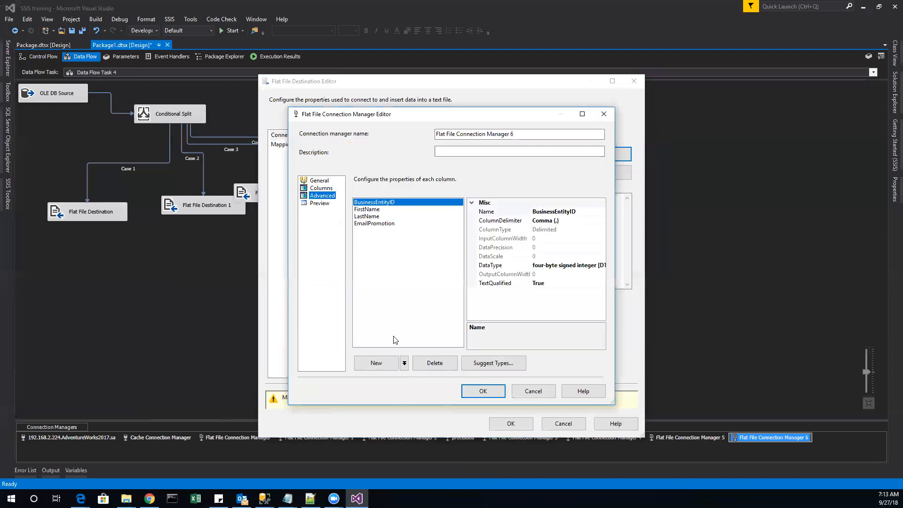
pyautogui.click(483, 391)
pyautogui.click(288, 146)
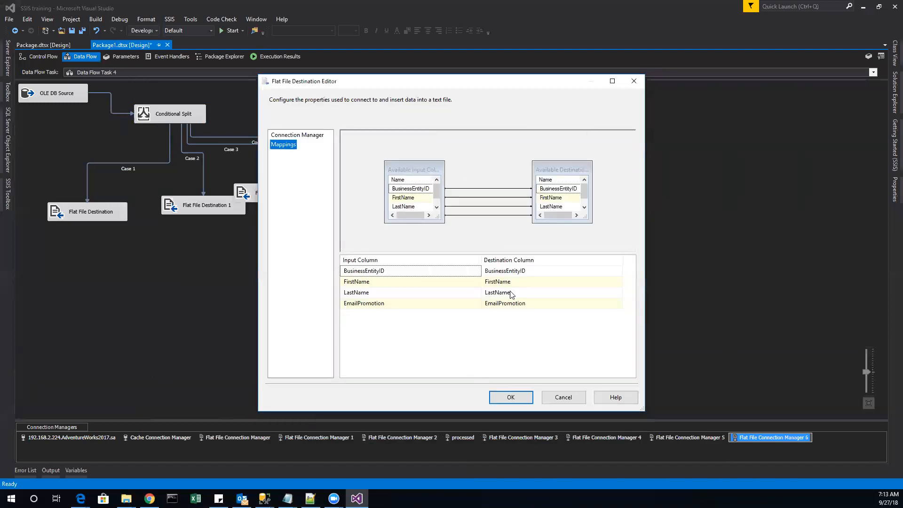
pyautogui.click(511, 398)
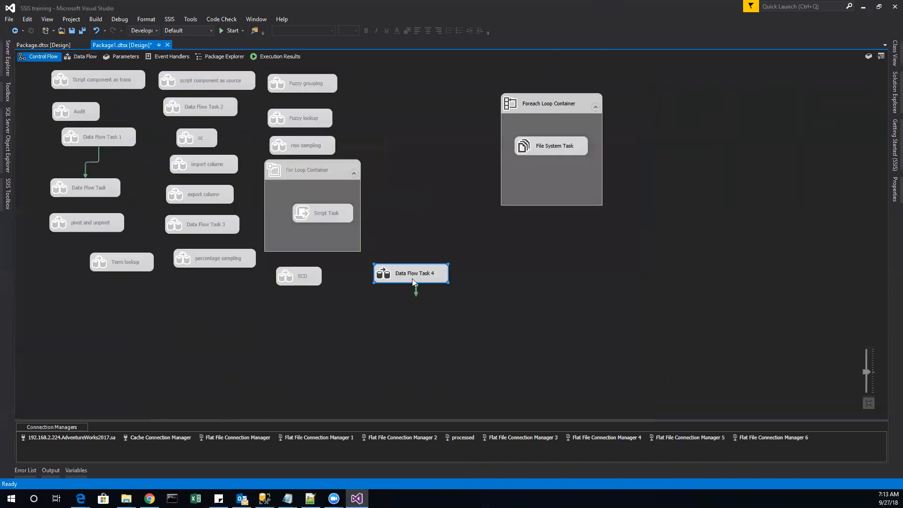
# Execute Data Flow Task 4 and check the output text files in the excel folder in File Explorer
pyautogui.rightClick(413, 279)
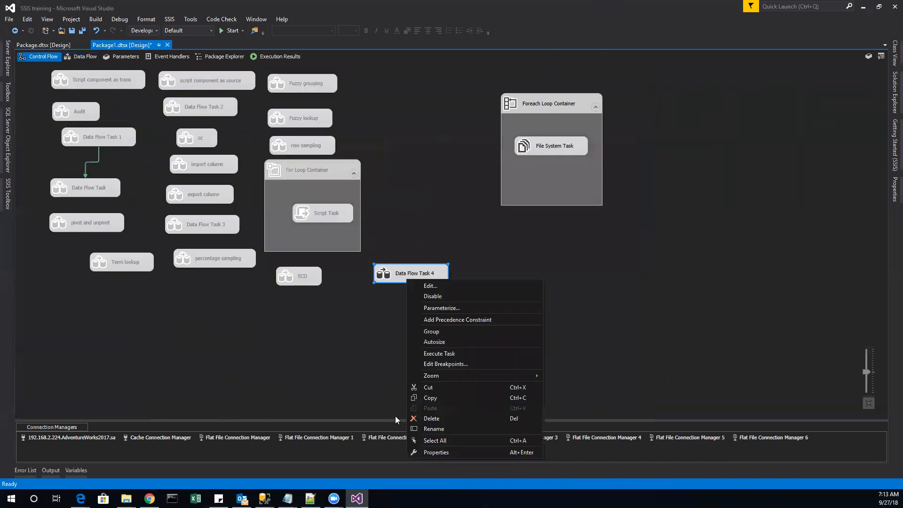
pyautogui.click(453, 353)
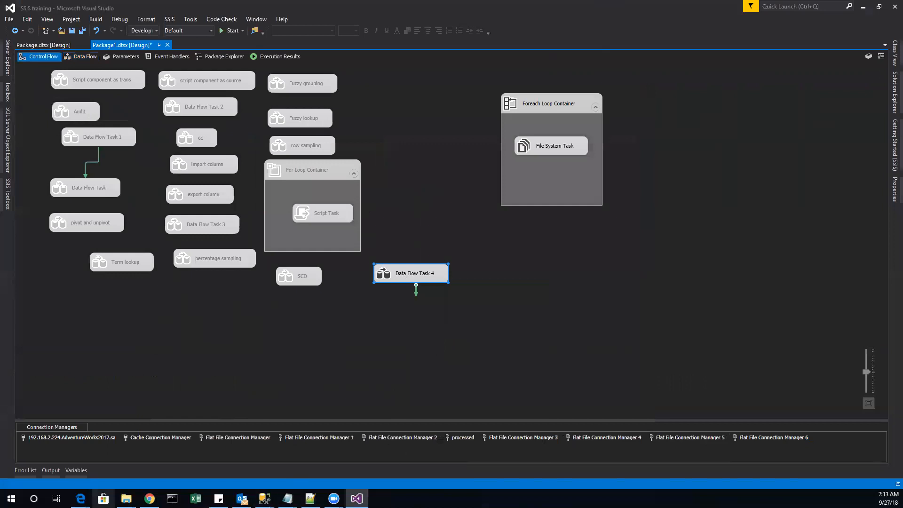
pyautogui.moveTo(126, 498)
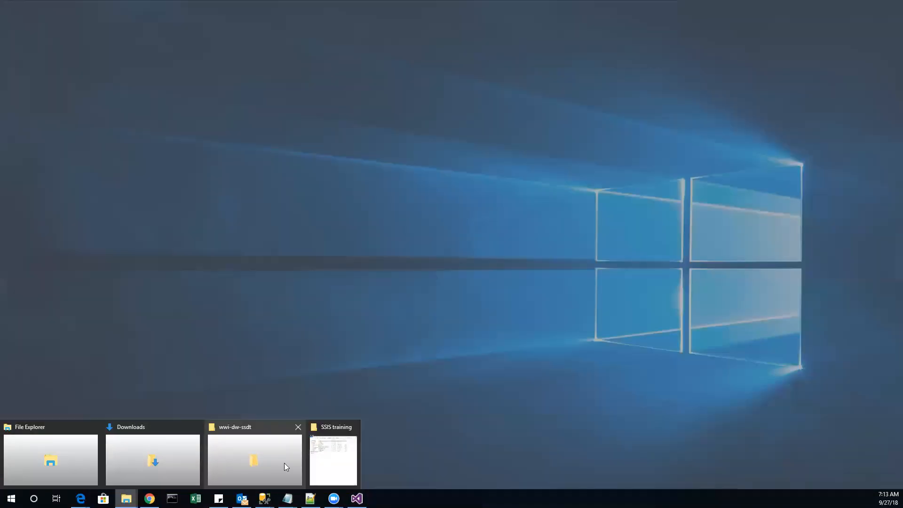
pyautogui.click(350, 454)
pyautogui.doubleClick(139, 61)
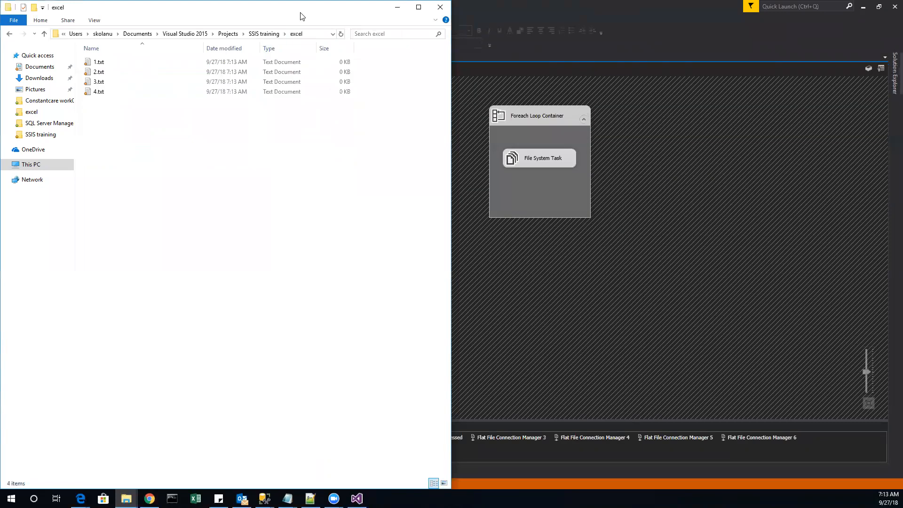
pyautogui.doubleClick(302, 16)
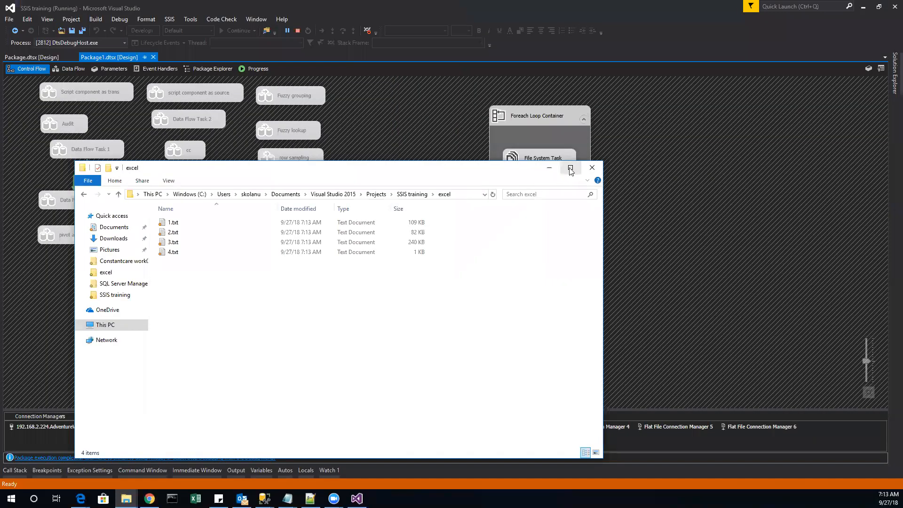
pyautogui.click(546, 165)
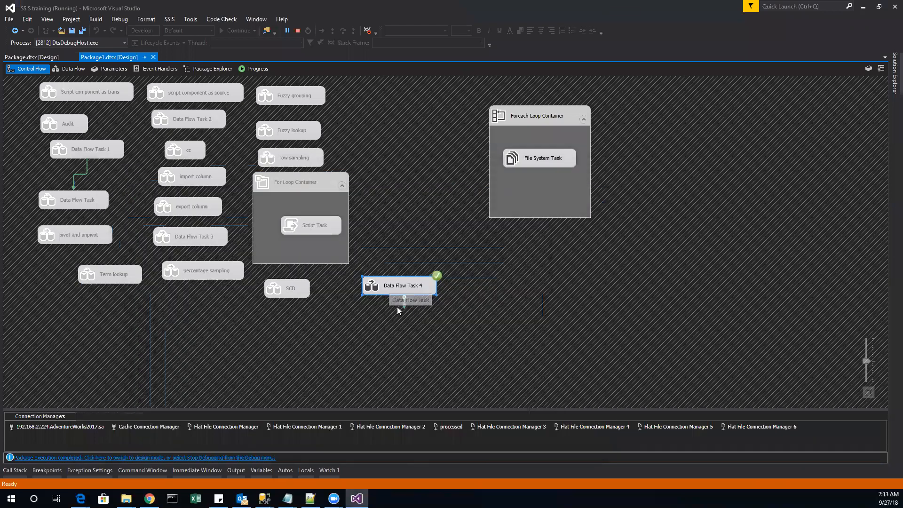
# Stop debugging the package and disable Data Flow Task 4 in the control flow
pyautogui.rightClick(389, 285)
pyautogui.click(379, 134)
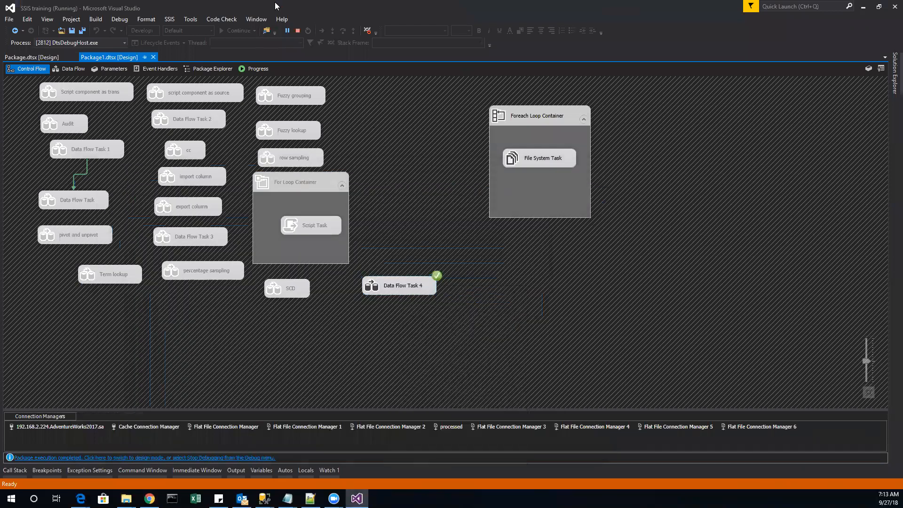
pyautogui.click(298, 30)
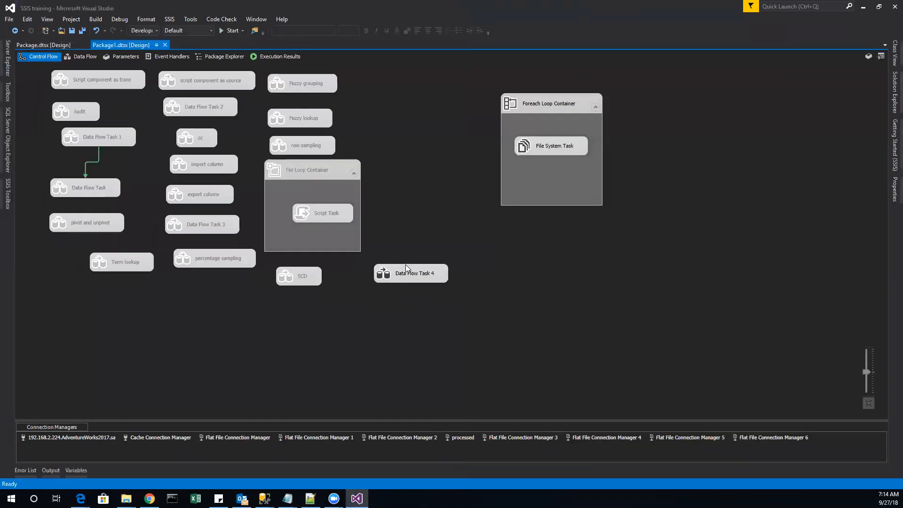
pyautogui.rightClick(406, 266)
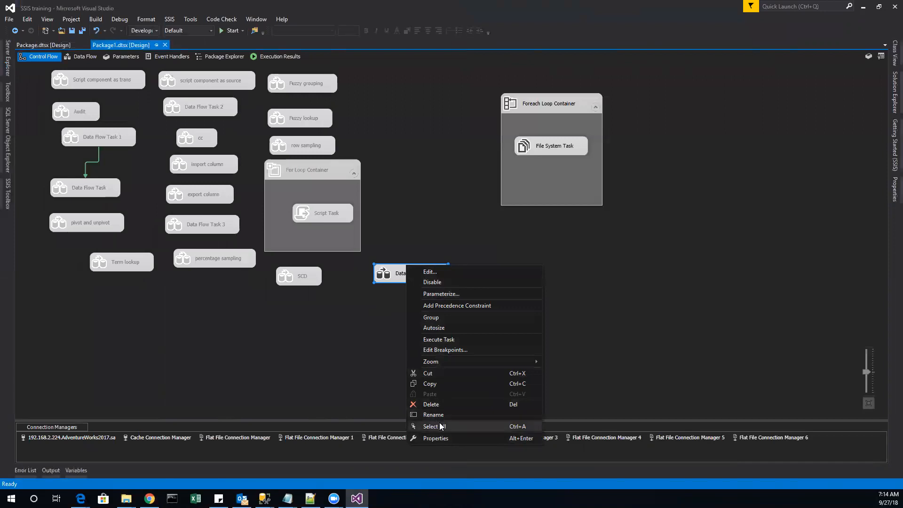
pyautogui.click(435, 283)
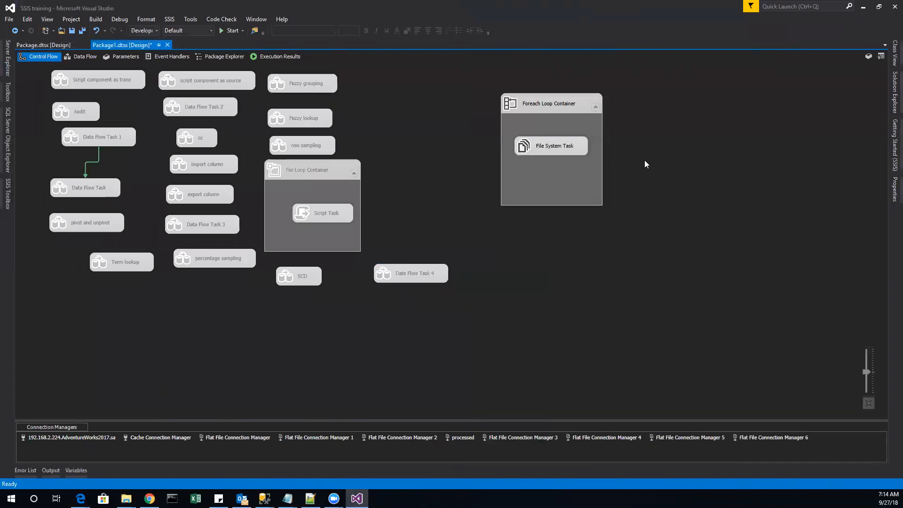
# Add a second Foreach Loop Container to the control flow beside the existing one
pyautogui.click(7, 194)
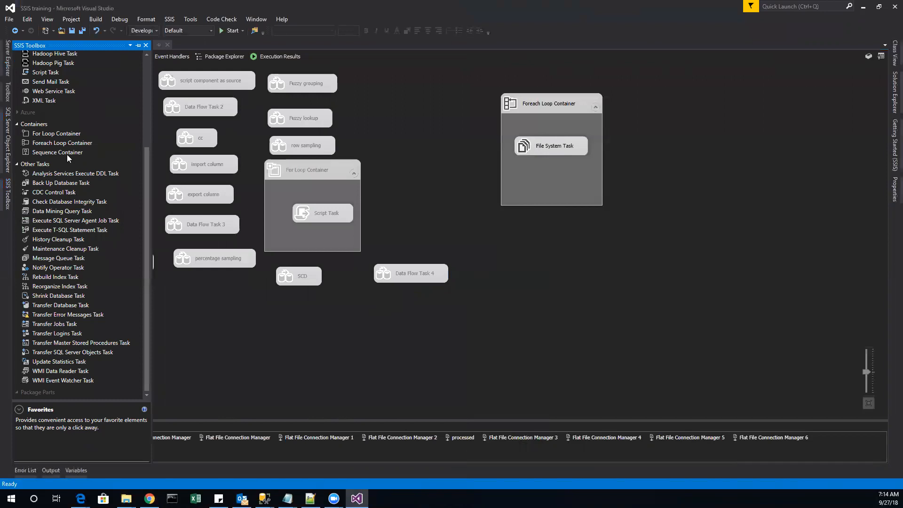
pyautogui.scroll(5, 102, 187)
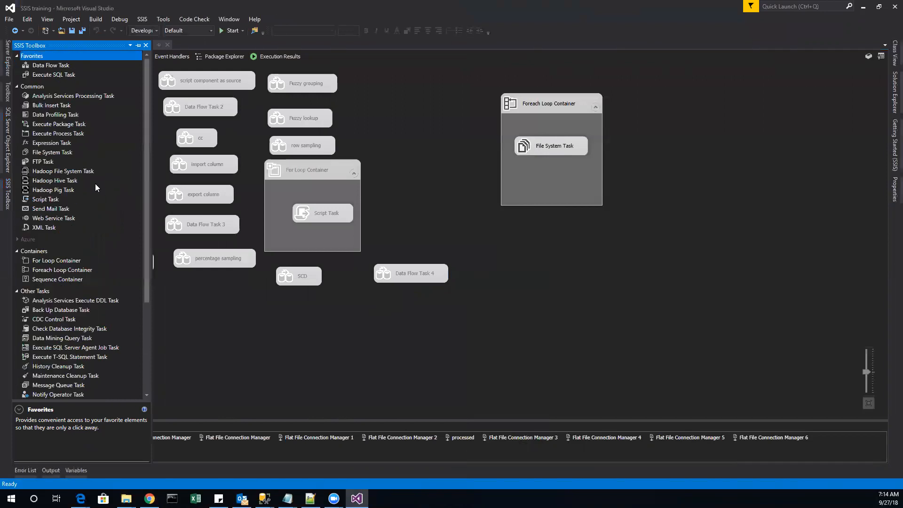
pyautogui.moveTo(57, 271); pyautogui.dragTo(632, 134)
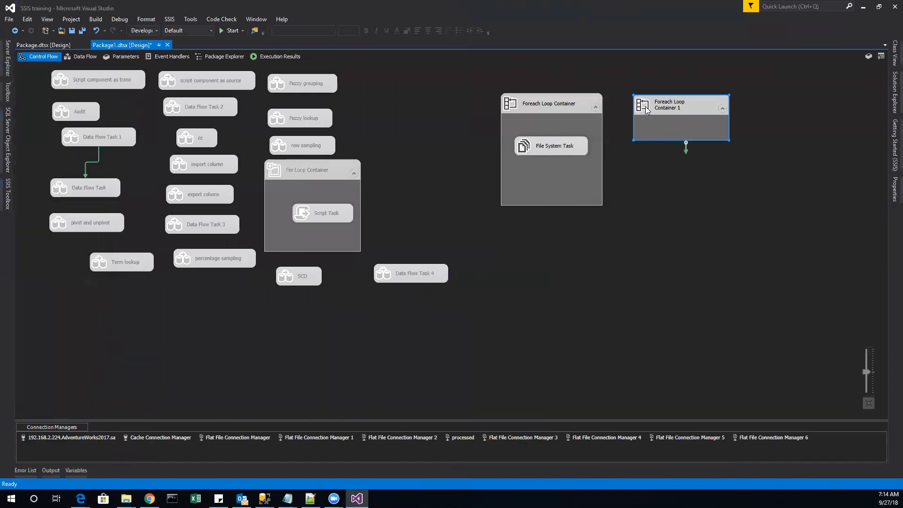
# Configure the new Foreach Loop's file enumerator to use the excel folder under SSIS training with the file filter *.txt
pyautogui.doubleClick(661, 103)
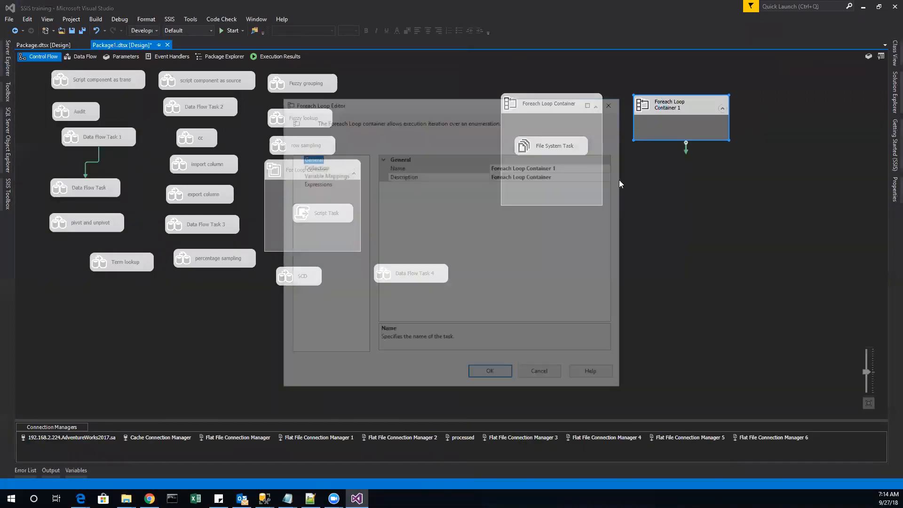
pyautogui.click(326, 167)
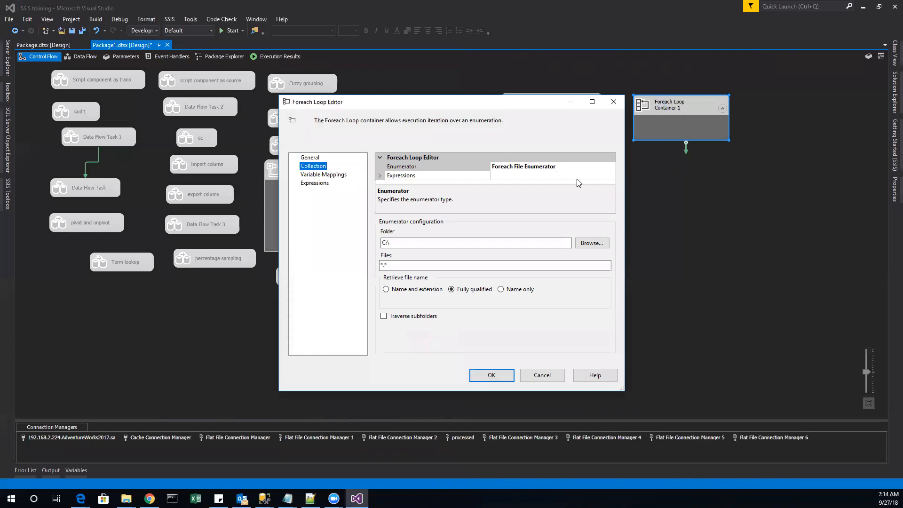
pyautogui.click(592, 243)
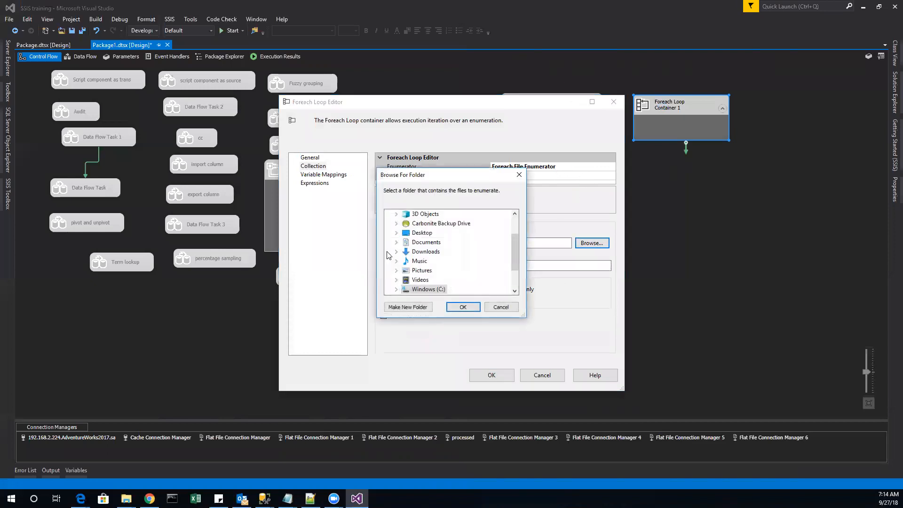
pyautogui.scroll(-1, 414, 289)
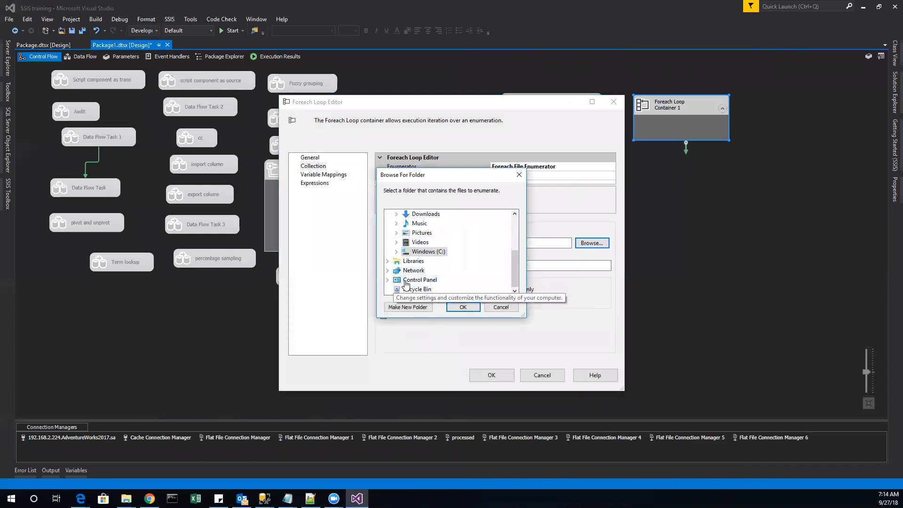
pyautogui.scroll(3, 406, 286)
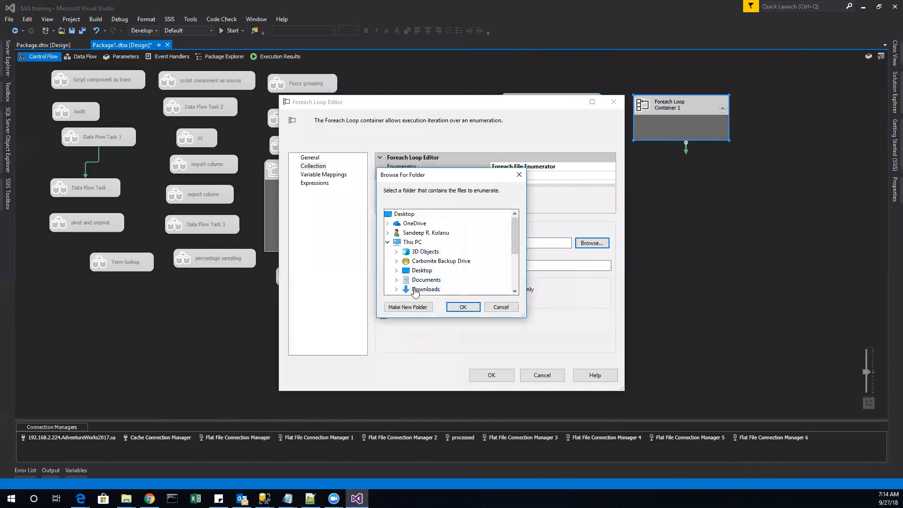
pyautogui.click(404, 281)
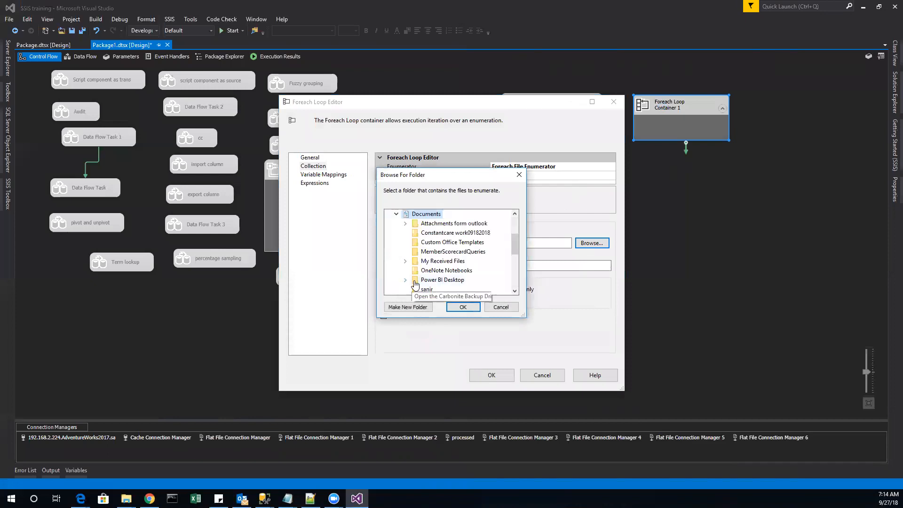
pyautogui.scroll(-1, 440, 275)
pyautogui.scroll(-1, 441, 276)
pyautogui.click(442, 261)
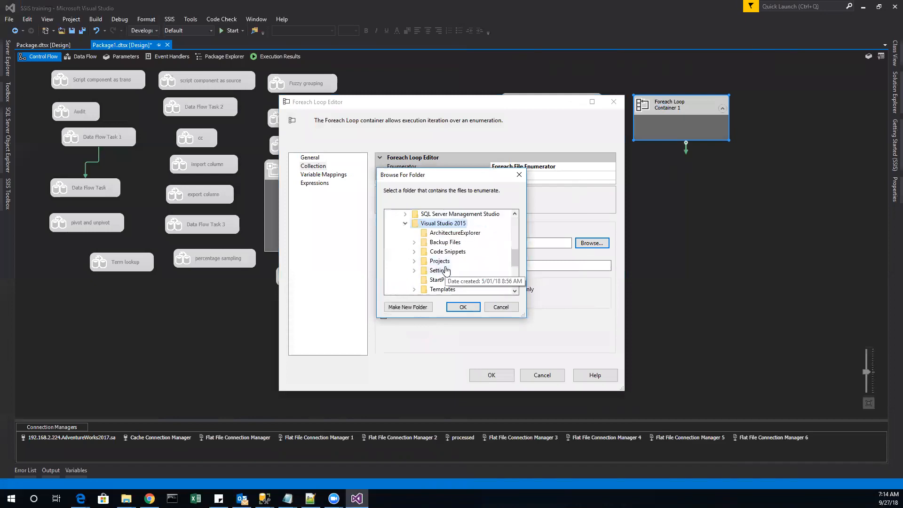
pyautogui.click(440, 261)
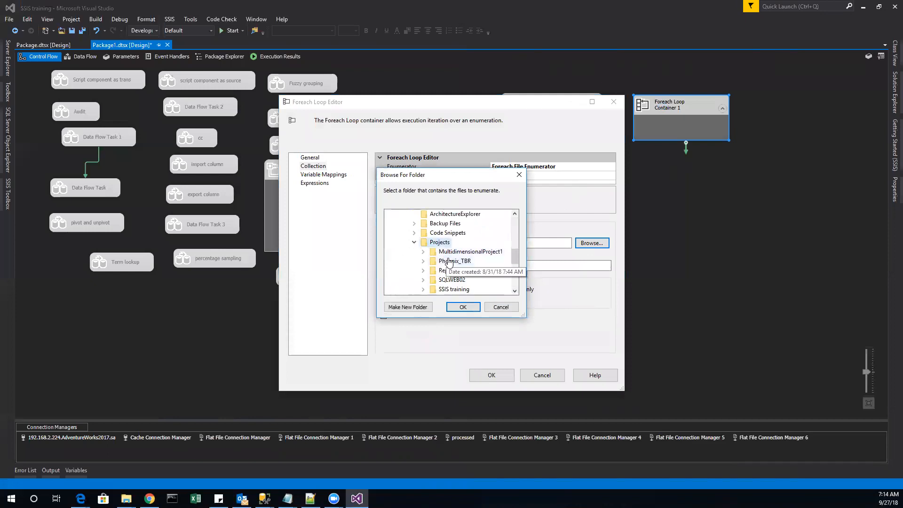
pyautogui.scroll(-5, 467, 288)
pyautogui.scroll(4, 460, 273)
pyautogui.scroll(1, 460, 273)
pyautogui.scroll(-1, 463, 274)
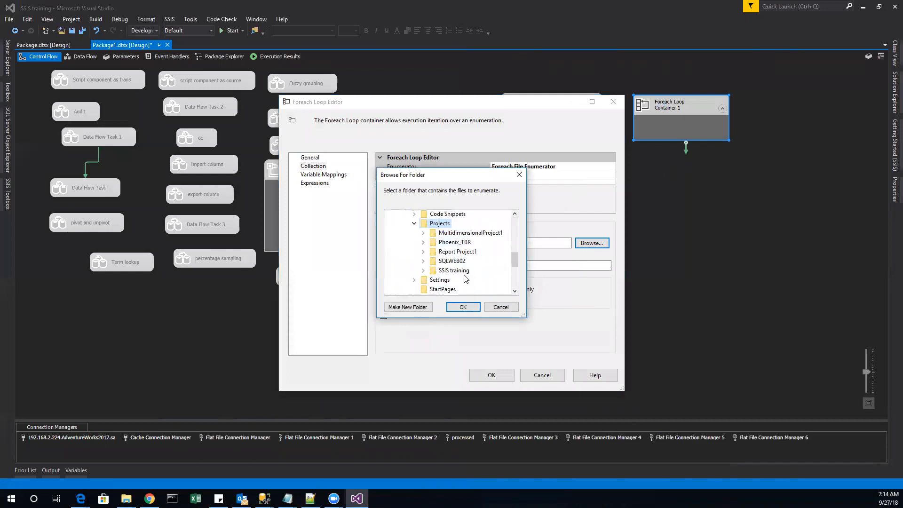
pyautogui.doubleClick(454, 271)
pyautogui.scroll(-3, 462, 263)
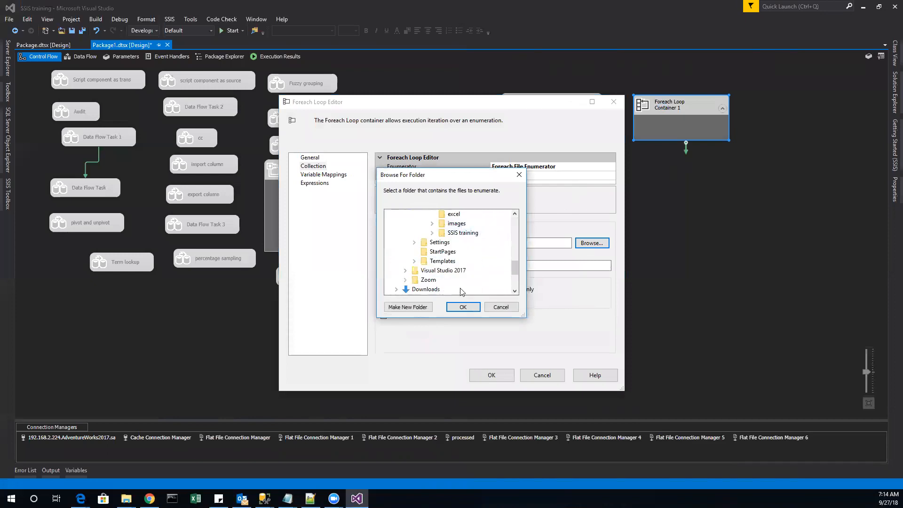
pyautogui.click(454, 214)
pyautogui.click(463, 307)
pyautogui.click(396, 266)
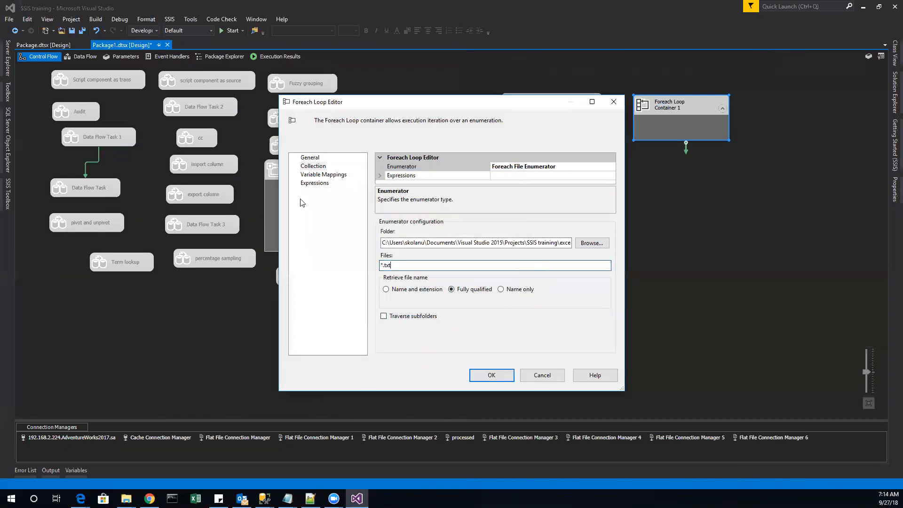
# Try to map the loop's collection value to a new variable named 212
pyautogui.click(331, 173)
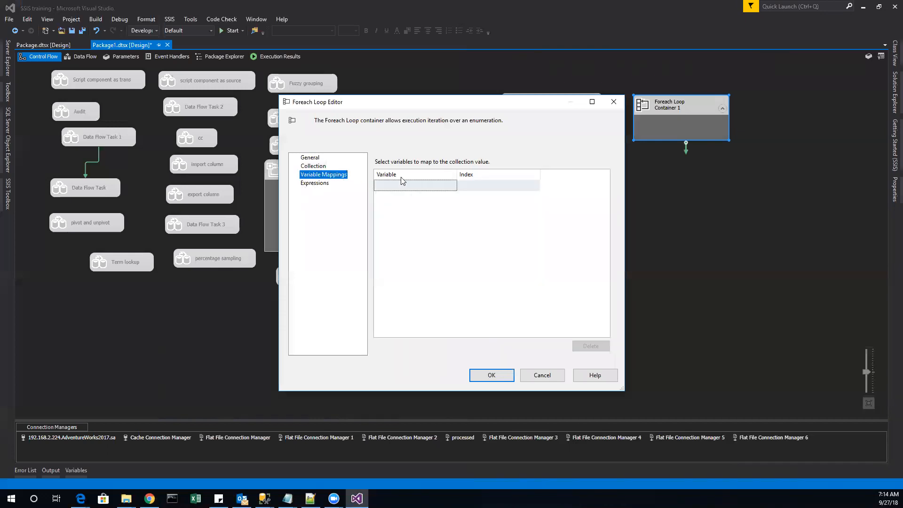
pyautogui.click(444, 188)
pyautogui.click(446, 187)
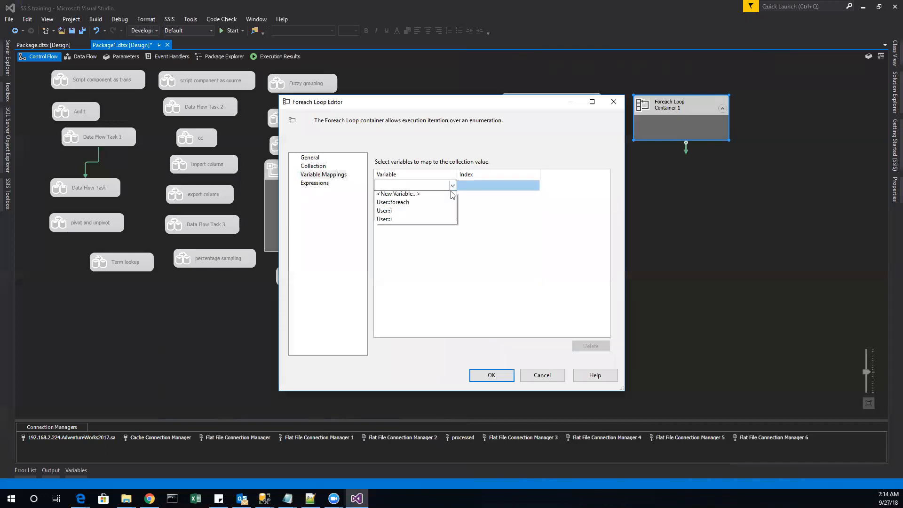
pyautogui.click(399, 195)
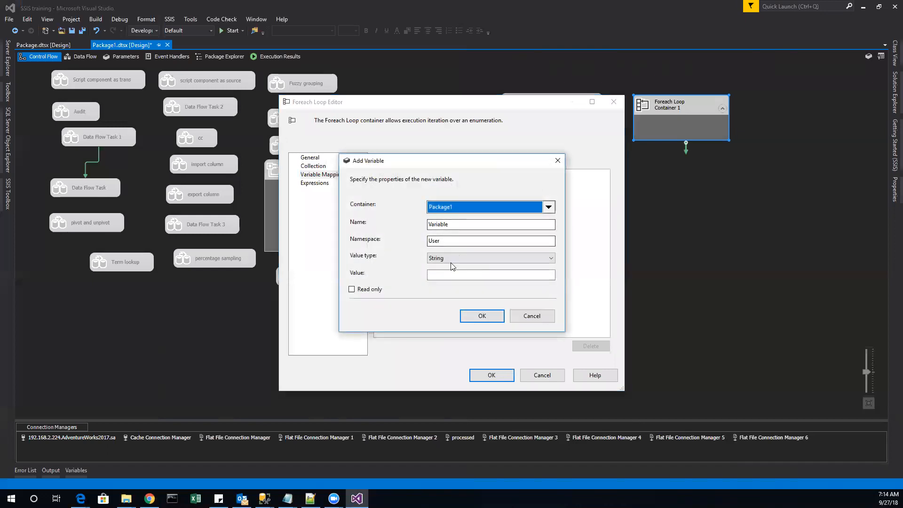
pyautogui.doubleClick(459, 224)
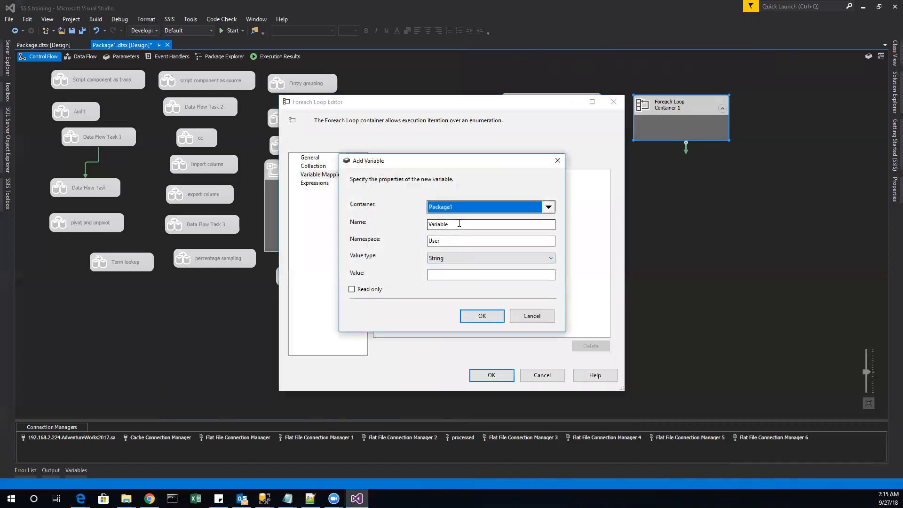
pyautogui.write('212')
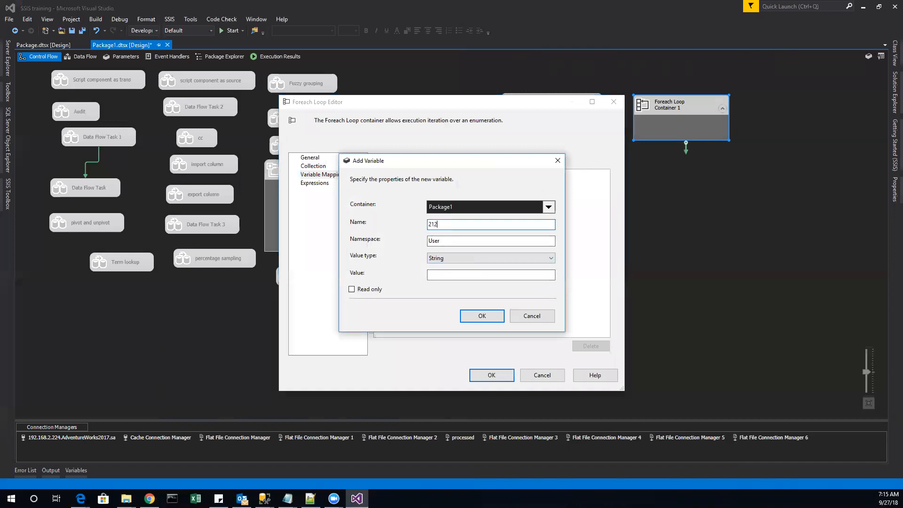
pyautogui.click(471, 319)
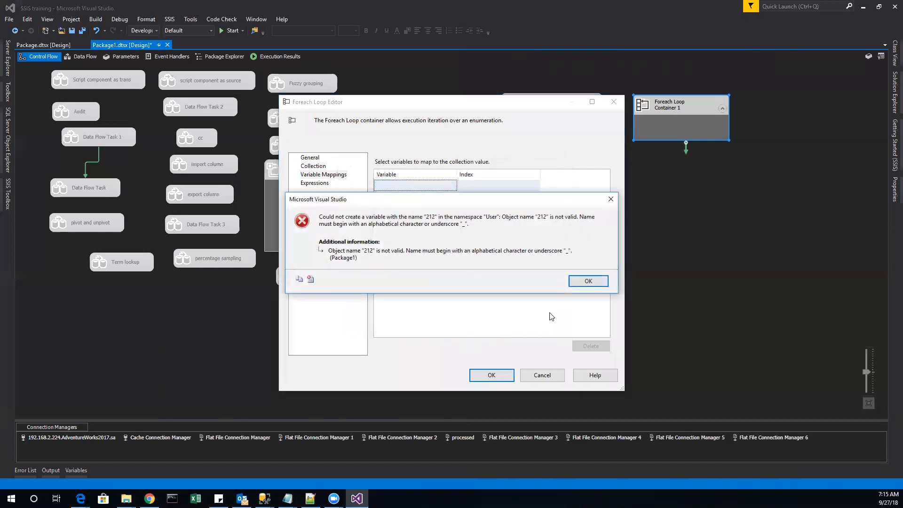
pyautogui.click(602, 284)
# Create a string variable named textfile in Package1, map it to the loop's collection value and accept the loop settings
pyautogui.click(435, 192)
pyautogui.click(441, 189)
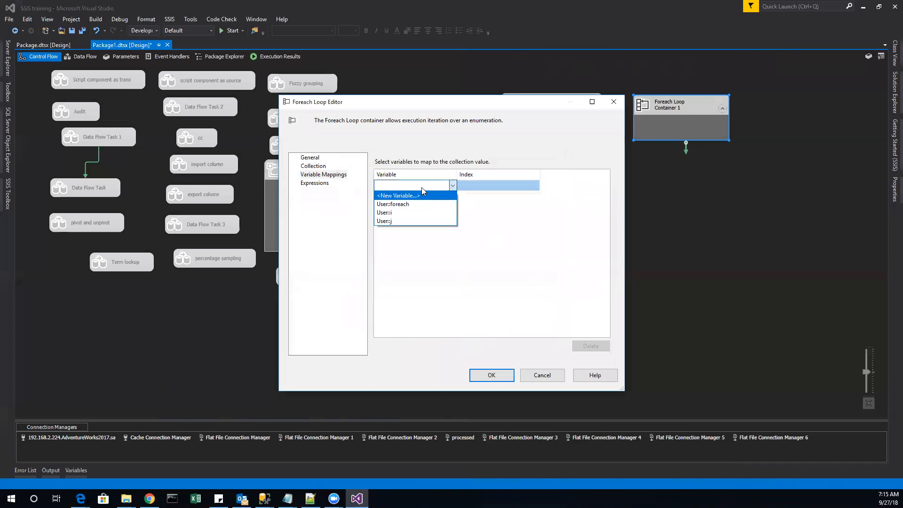
pyautogui.click(410, 185)
pyautogui.click(412, 189)
pyautogui.click(459, 189)
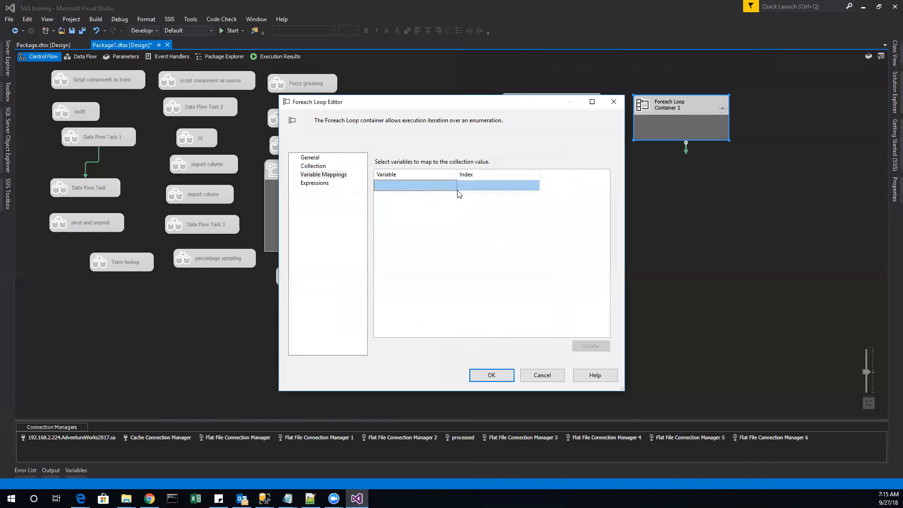
pyautogui.click(453, 189)
pyautogui.click(453, 187)
pyautogui.click(432, 197)
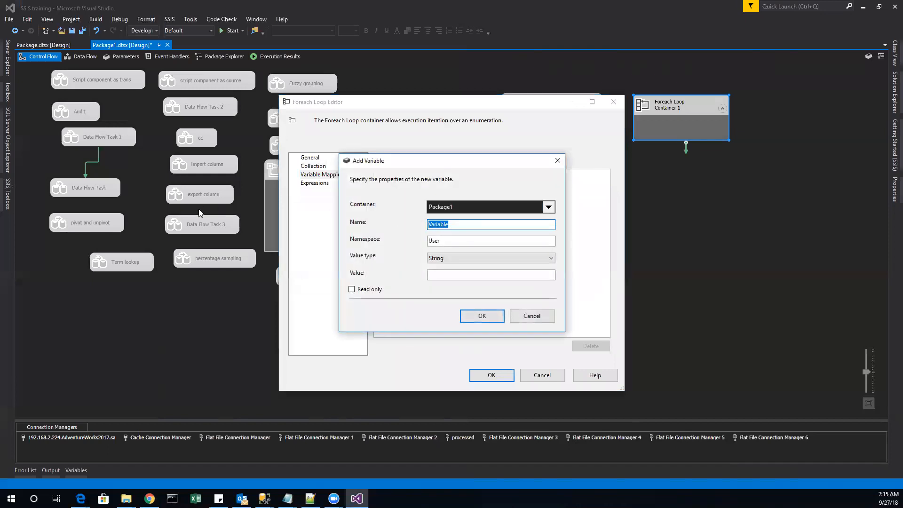
pyautogui.write('textfile')
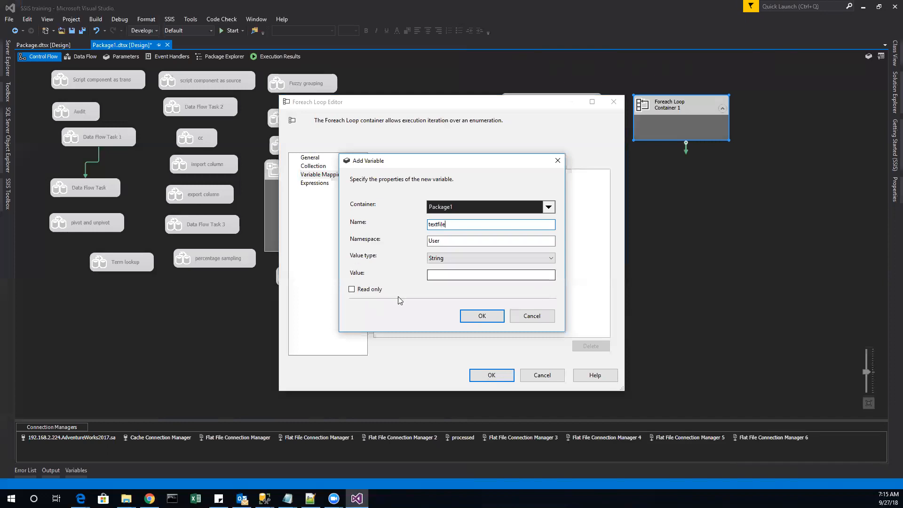
pyautogui.click(468, 314)
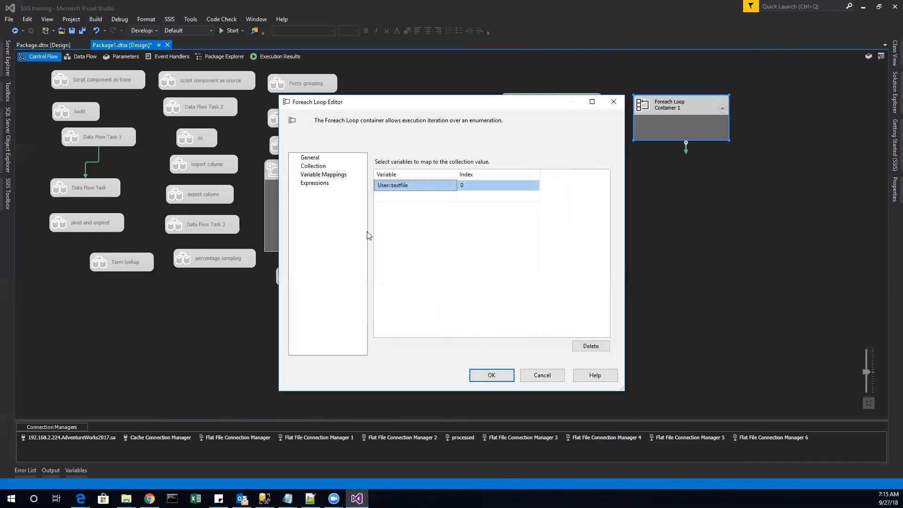
pyautogui.click(491, 375)
pyautogui.doubleClick(666, 110)
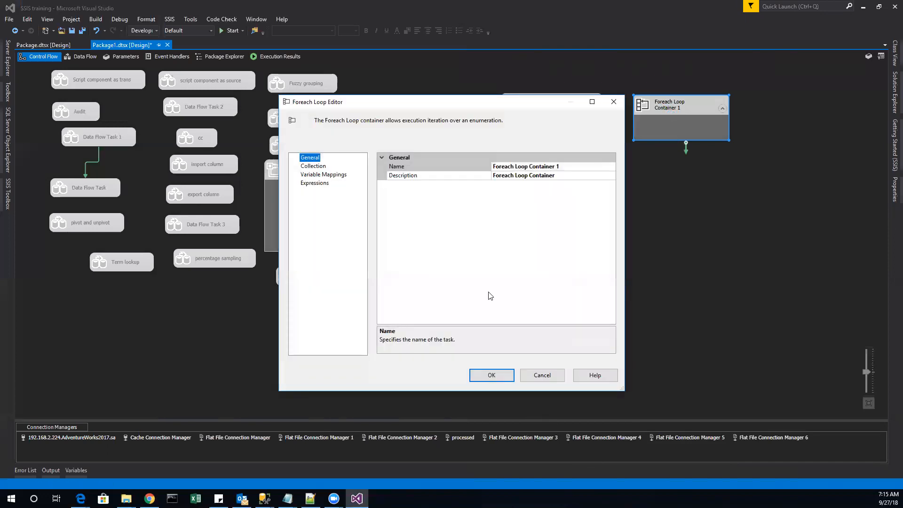
pyautogui.click(540, 378)
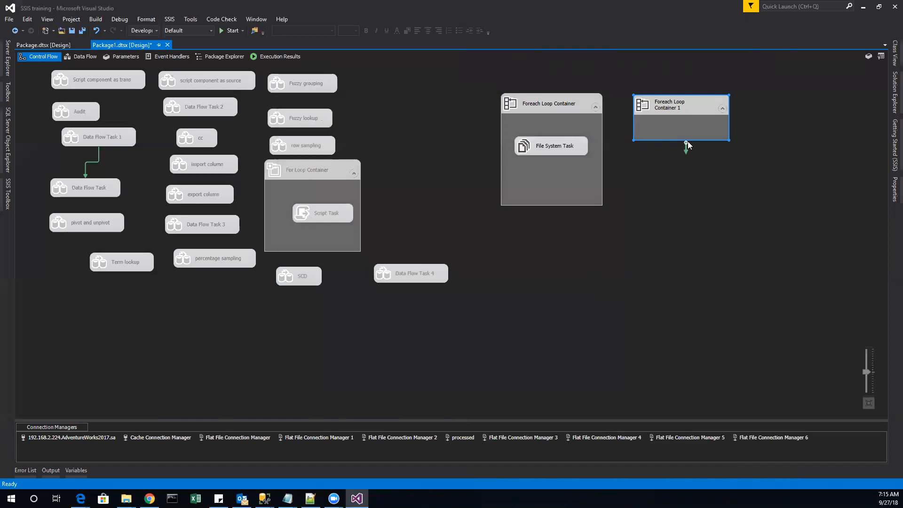
# Add a Data Flow Task inside Foreach Loop Container 1
pyautogui.click(8, 193)
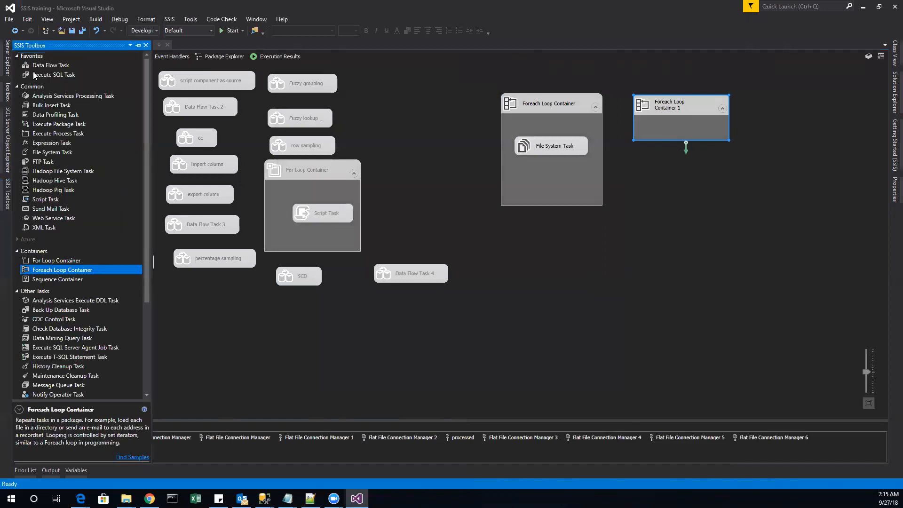
pyautogui.moveTo(51, 66); pyautogui.dragTo(279, 92)
pyautogui.moveTo(651, 127); pyautogui.dragTo(667, 148)
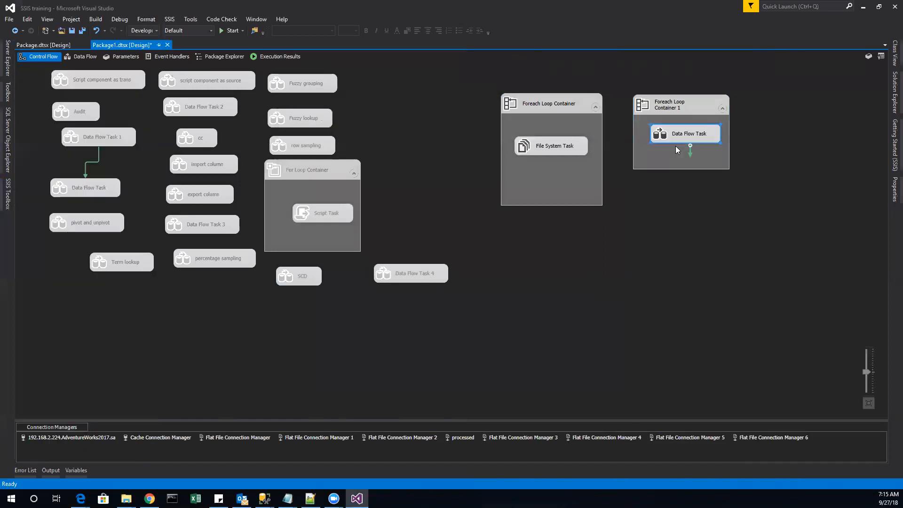
# Add a flat file source that uses Flat File Connection Manager 6 to the data flow of the new Data Flow Task
pyautogui.doubleClick(686, 136)
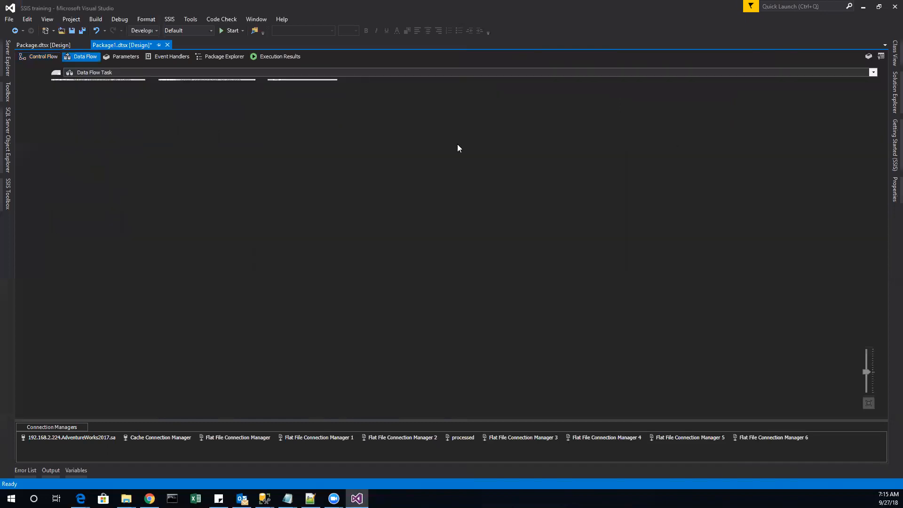
pyautogui.click(7, 193)
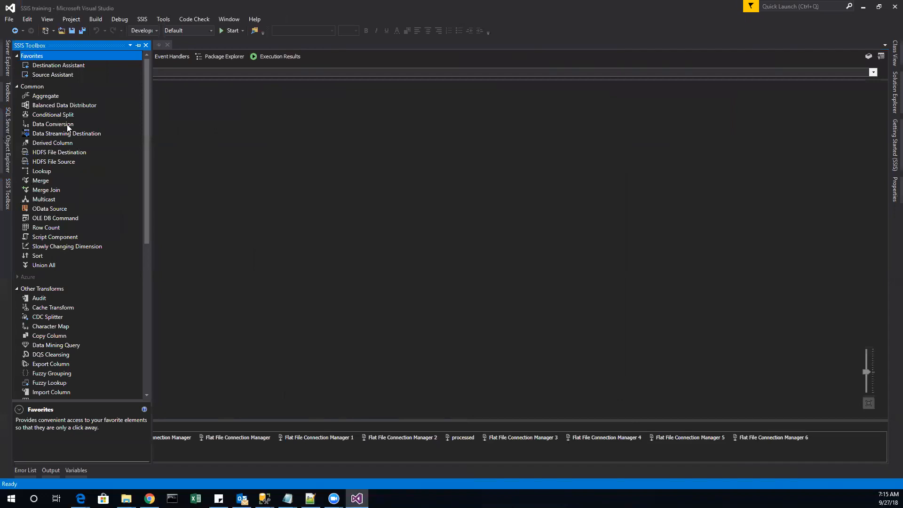
pyautogui.doubleClick(69, 75)
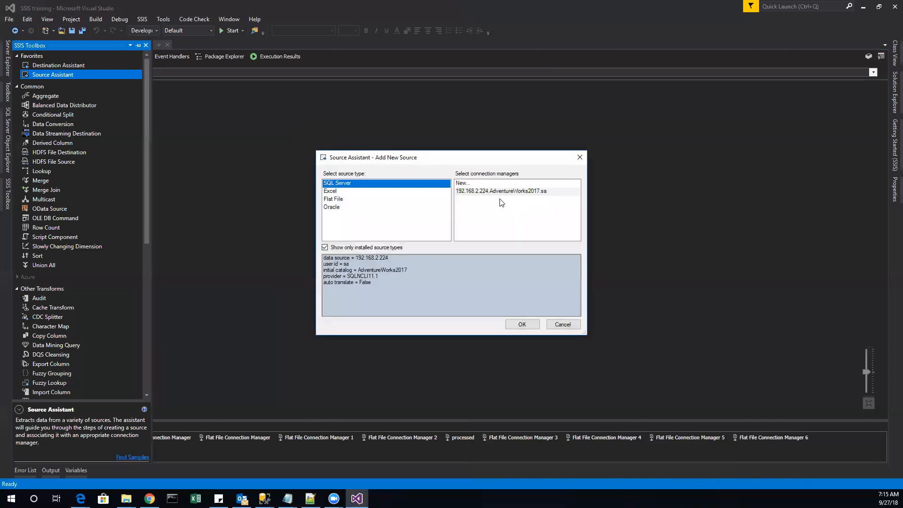
pyautogui.click(344, 200)
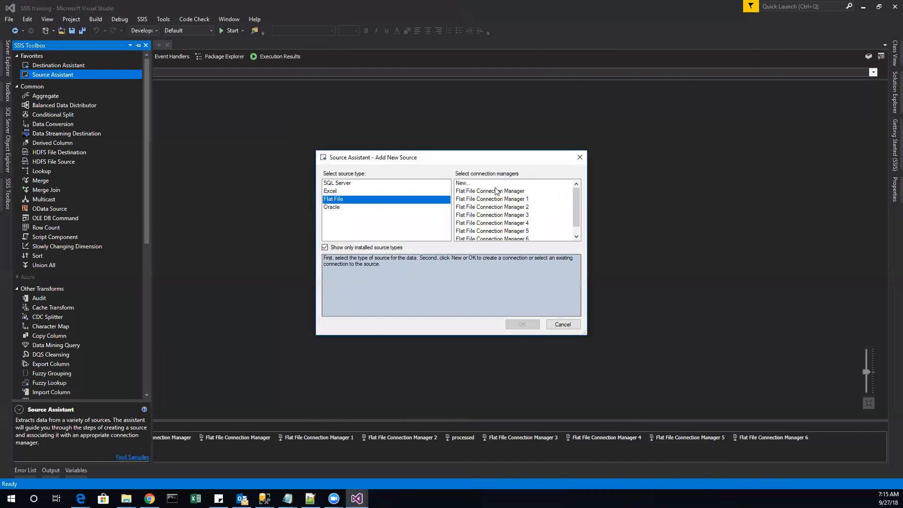
pyautogui.scroll(-1, 545, 207)
pyautogui.click(510, 231)
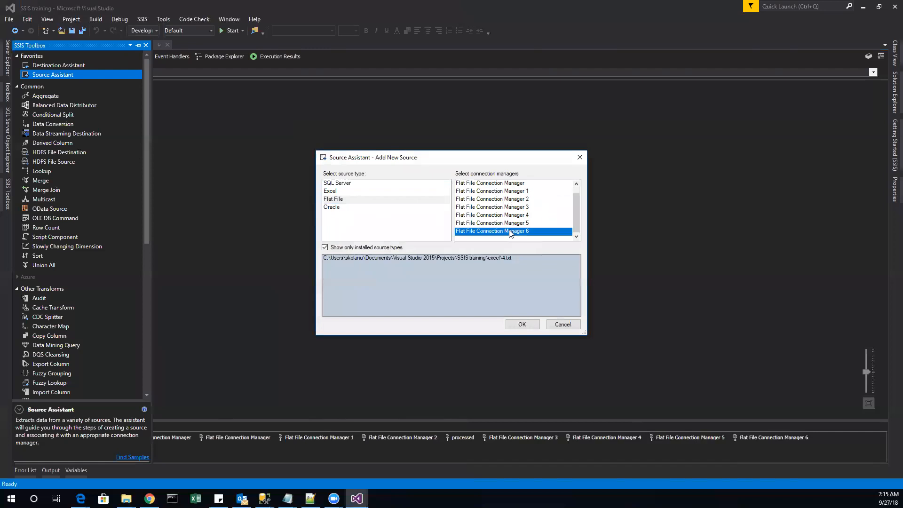
pyautogui.click(522, 324)
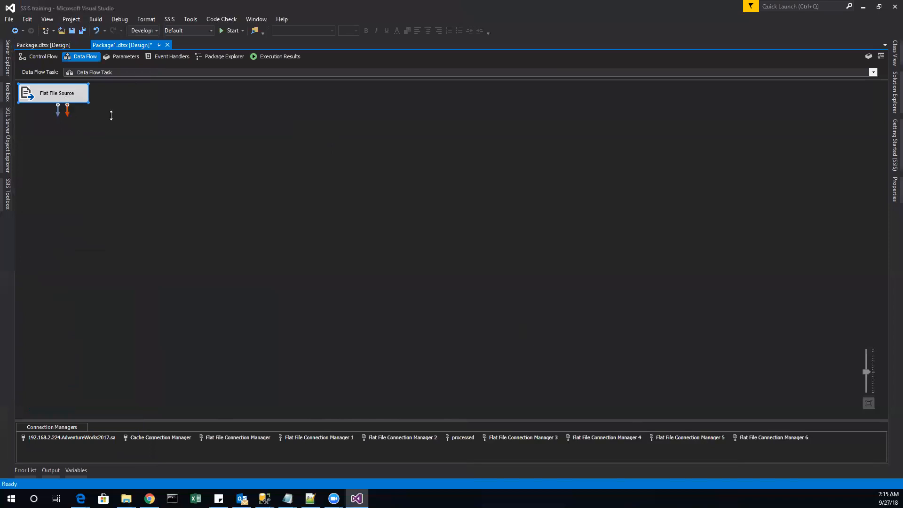
# Preview the flat file source's sample data and switch the source to Flat File Connection Manager 5
pyautogui.doubleClick(57, 93)
pyautogui.click(367, 203)
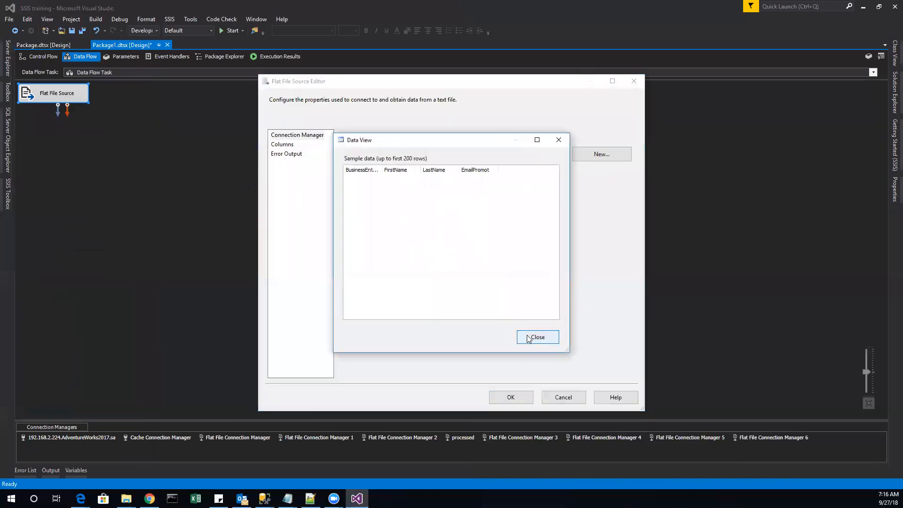
pyautogui.click(542, 341)
pyautogui.click(497, 149)
pyautogui.click(430, 199)
# Preview the new connection's sample rows through to the end, check the source columns and accept the source settings
pyautogui.click(369, 204)
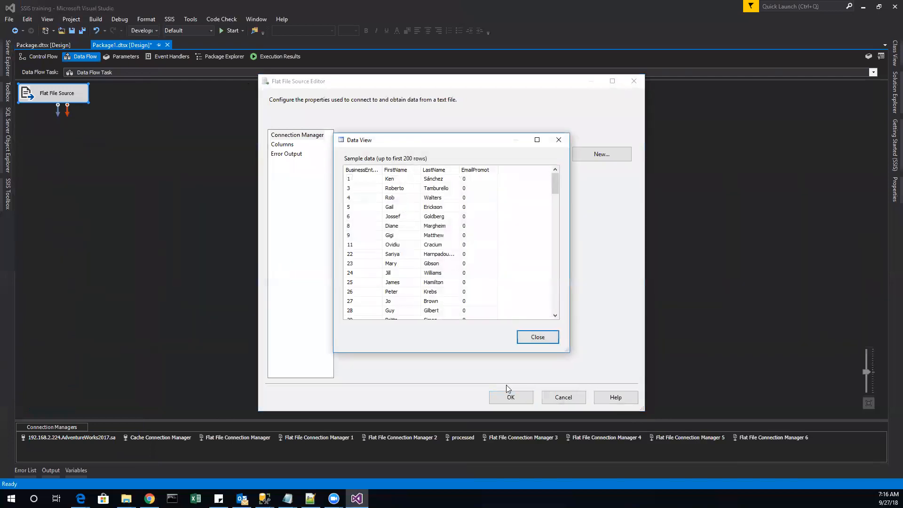
pyautogui.moveTo(556, 183); pyautogui.dragTo(565, 307)
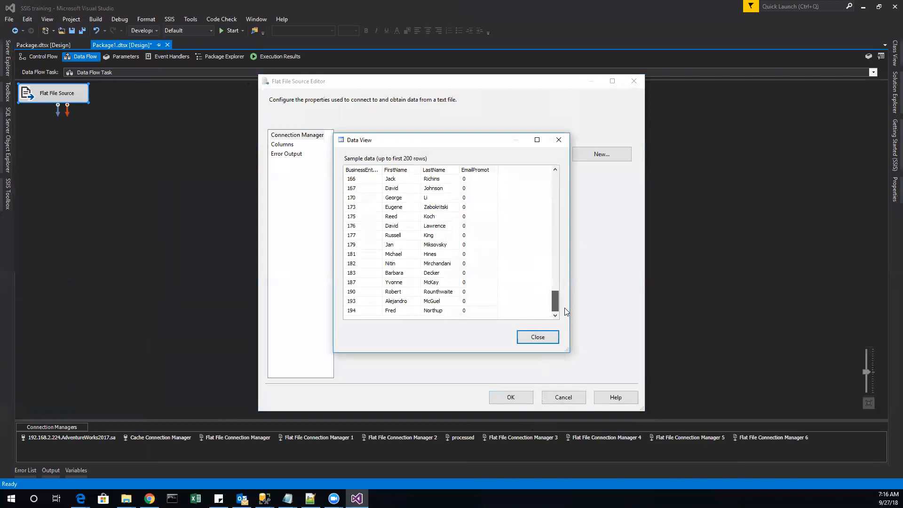
pyautogui.click(537, 338)
pyautogui.click(290, 145)
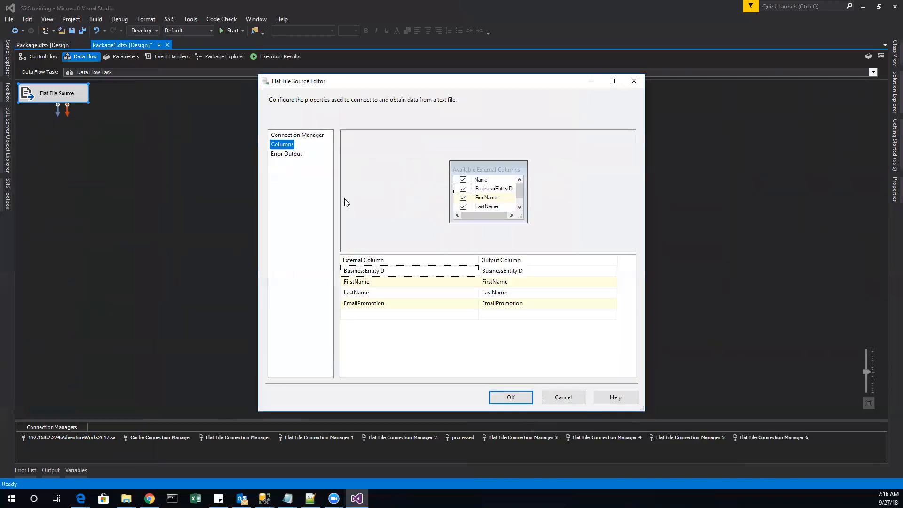
pyautogui.click(499, 398)
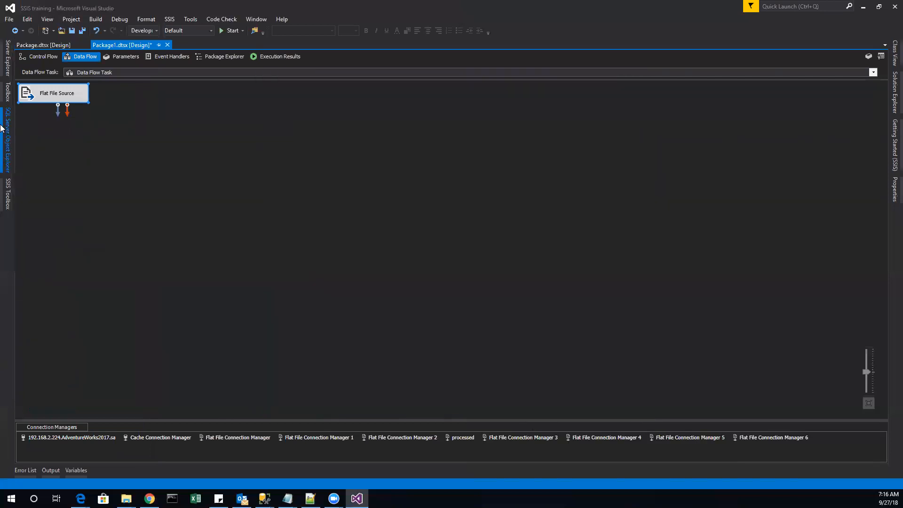
# Start adding a destination to the data flow with the Destination Assistant
pyautogui.click(7, 202)
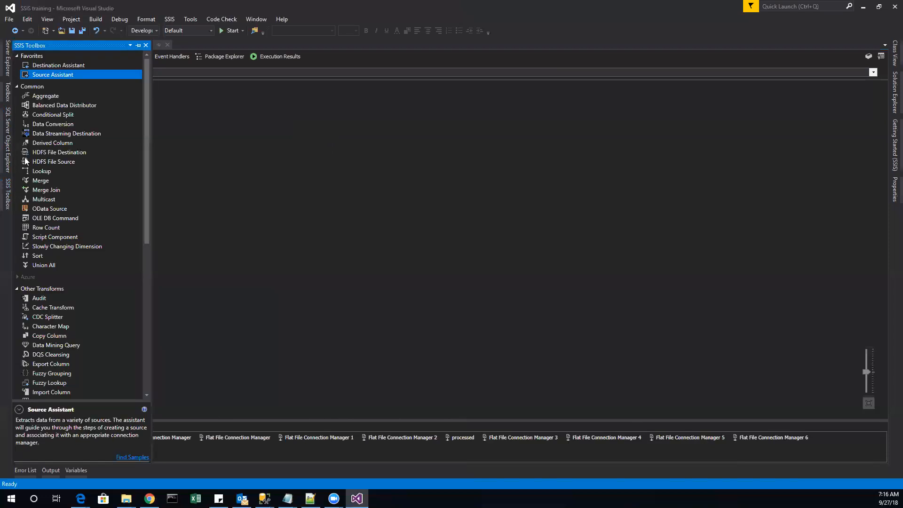
pyautogui.click(43, 65)
pyautogui.moveTo(41, 61); pyautogui.dragTo(357, 109)
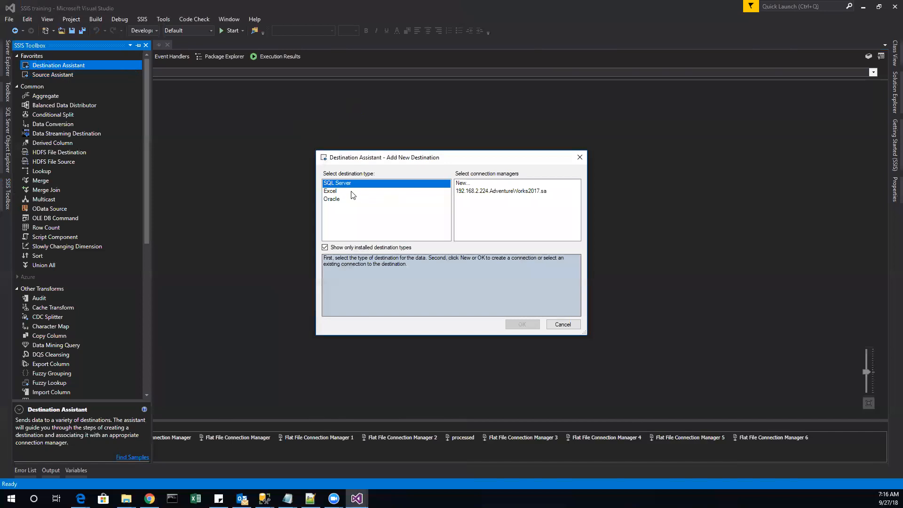
pyautogui.doubleClick(472, 185)
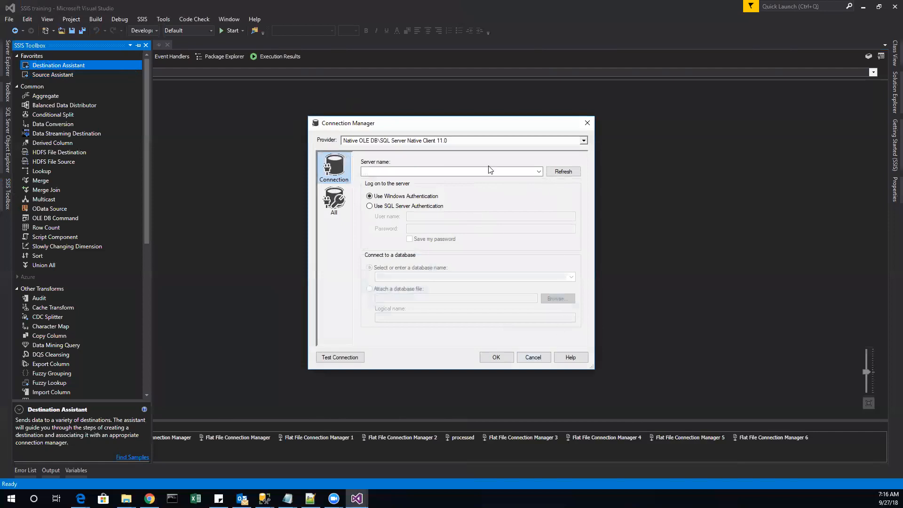
pyautogui.click(518, 175)
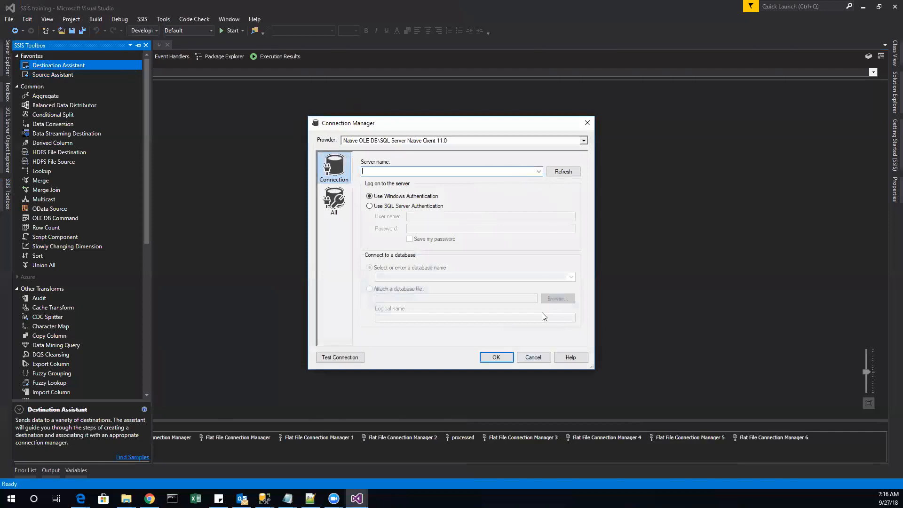
pyautogui.click(533, 357)
# Add a SQL Server destination that uses the existing AdventureWorks2017 connection and link the flat file source's output to it
pyautogui.click(537, 192)
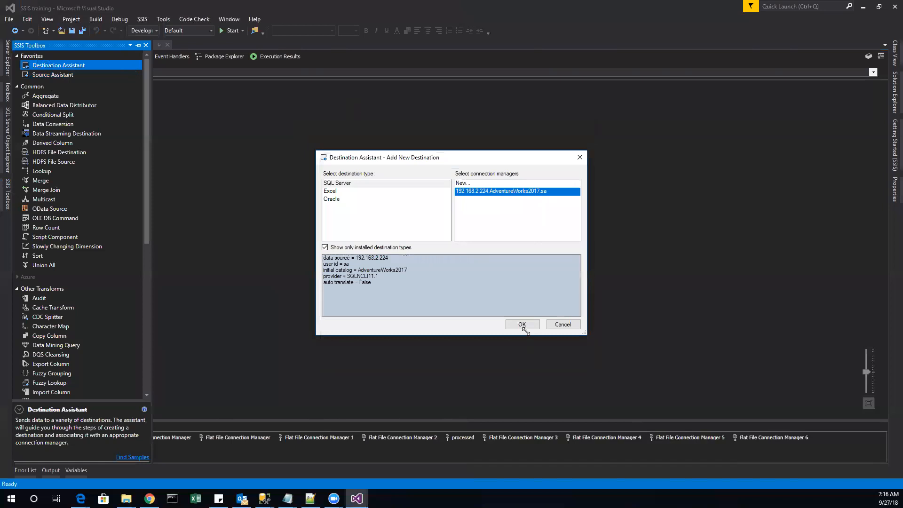
pyautogui.click(522, 324)
pyautogui.moveTo(66, 115); pyautogui.dragTo(65, 158)
pyautogui.click(62, 95)
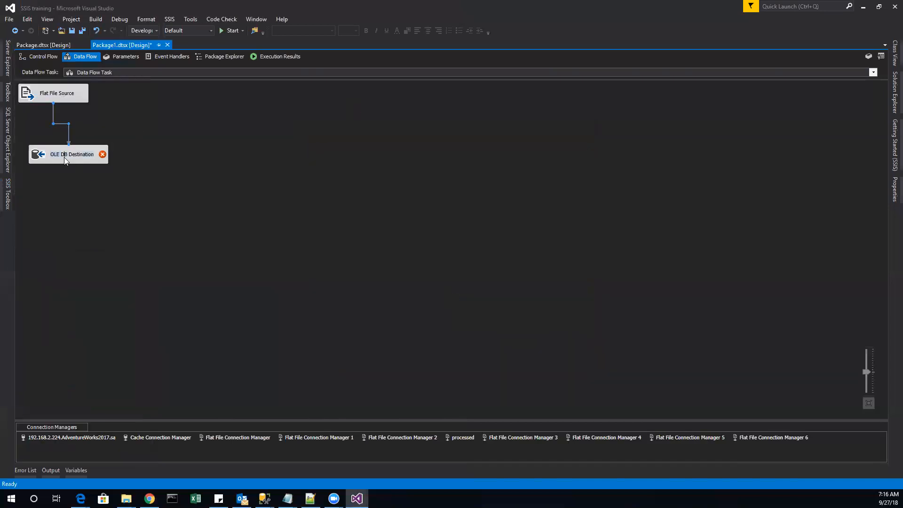
# Create a table named faoreach_example for the OLE DB destination and accept the default column mappings
pyautogui.click(46, 156)
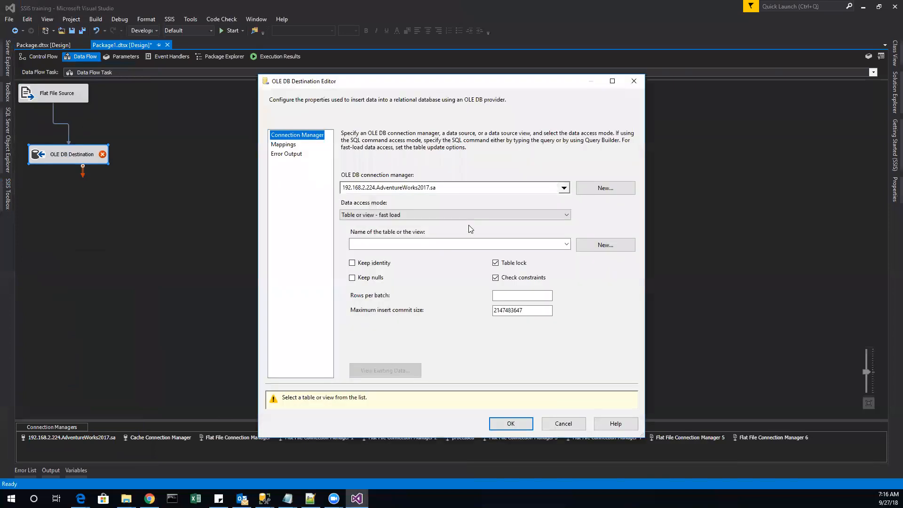
pyautogui.click(595, 248)
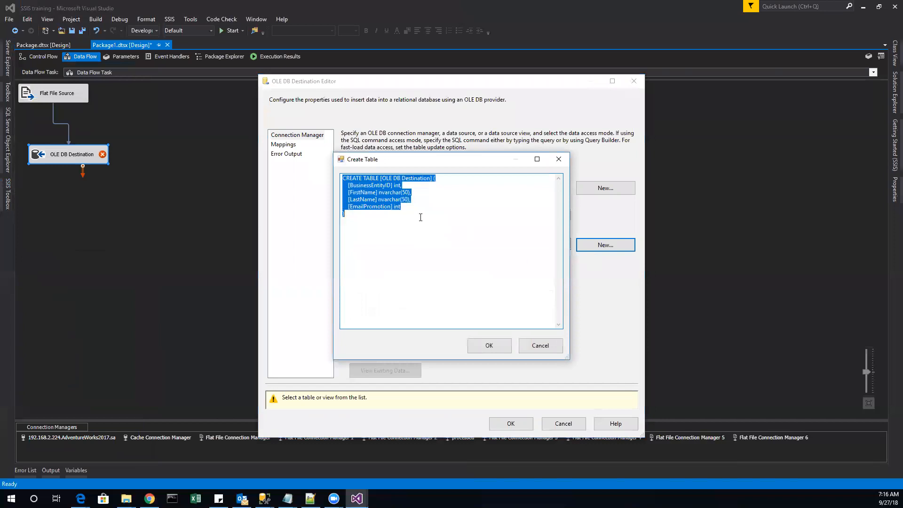
pyautogui.moveTo(383, 179); pyautogui.dragTo(431, 181)
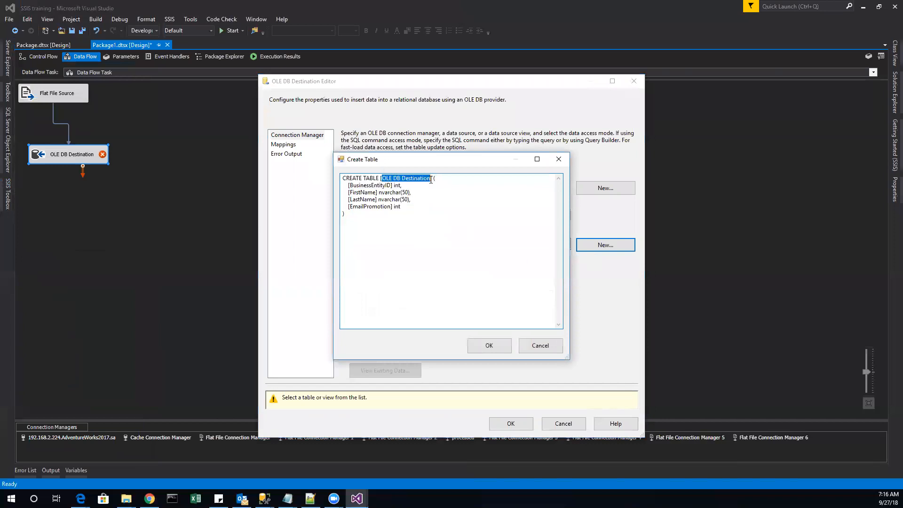
pyautogui.write('faoreach_example')
pyautogui.press('Return')
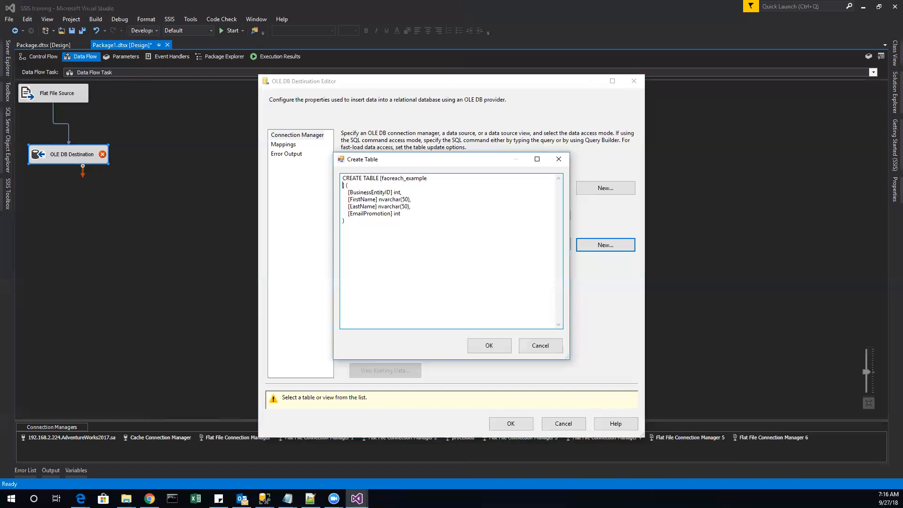
pyautogui.press('BackSpace')
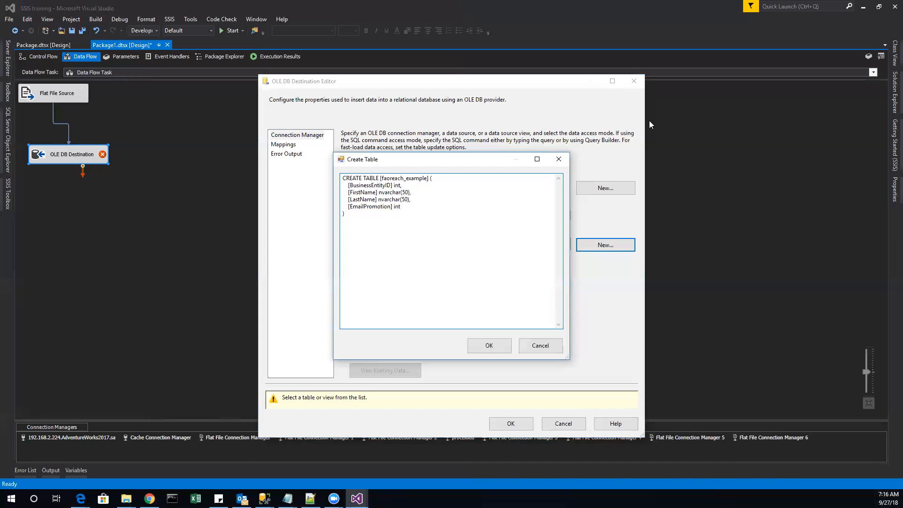
pyautogui.click(492, 347)
pyautogui.click(284, 144)
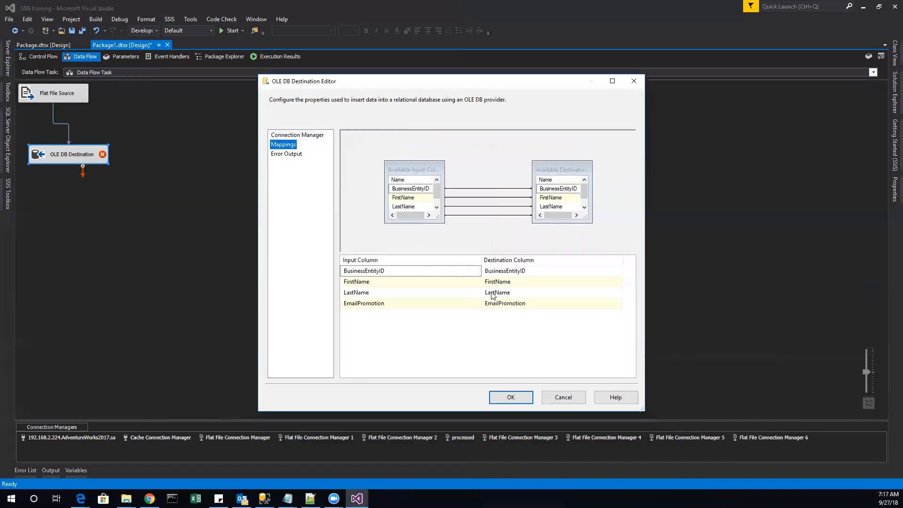
pyautogui.click(507, 423)
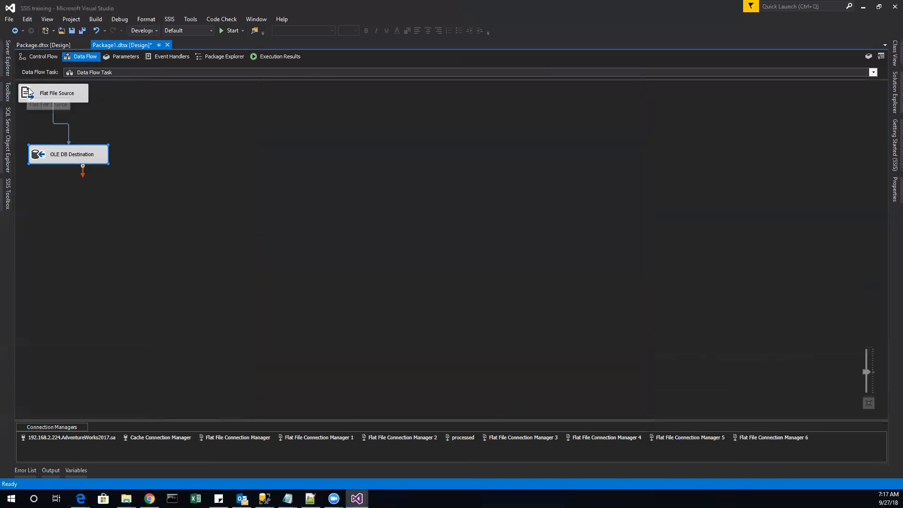
# Check the flat file source's properties and which connection manager it uses, leaving its settings unchanged
pyautogui.click(56, 98)
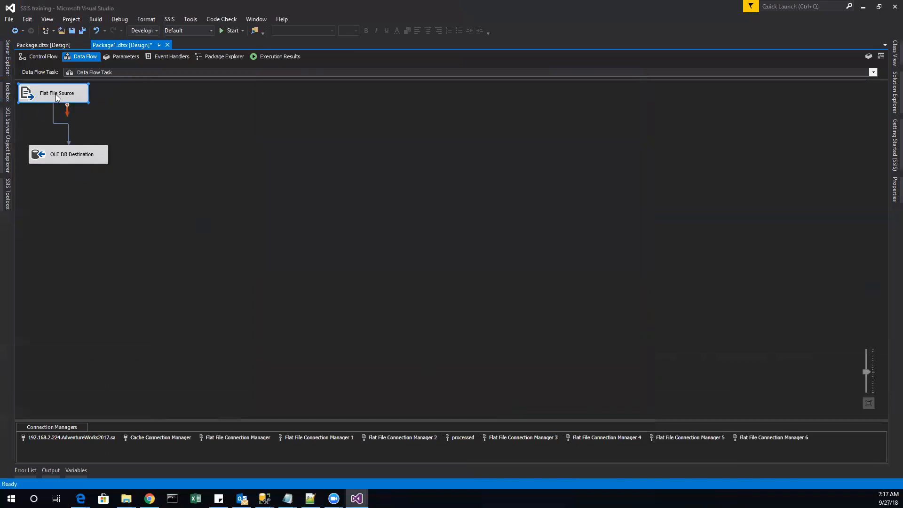
pyautogui.click(890, 196)
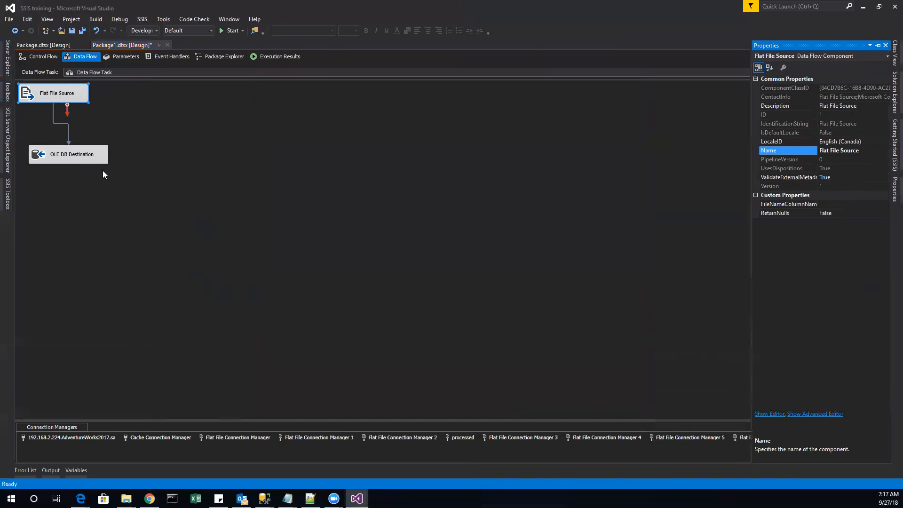
pyautogui.doubleClick(45, 99)
pyautogui.scroll(-4, 469, 152)
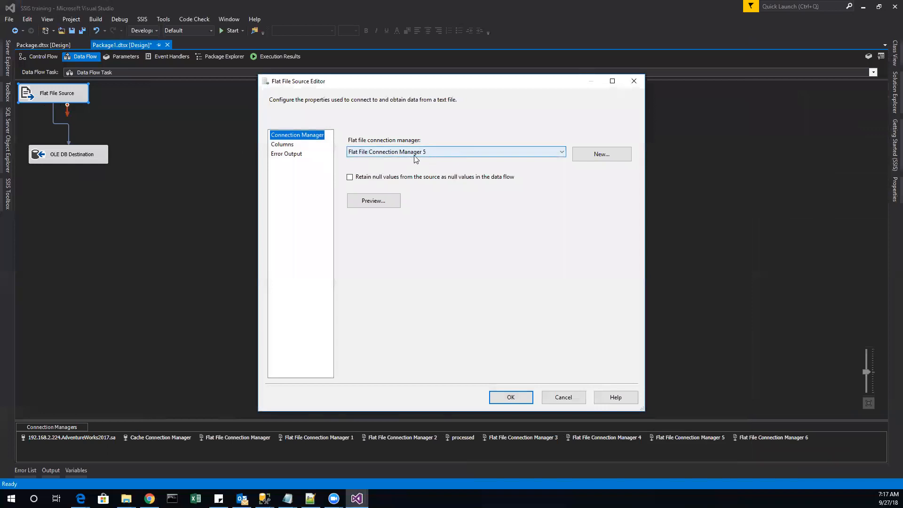
pyautogui.click(168, 289)
pyautogui.click(170, 295)
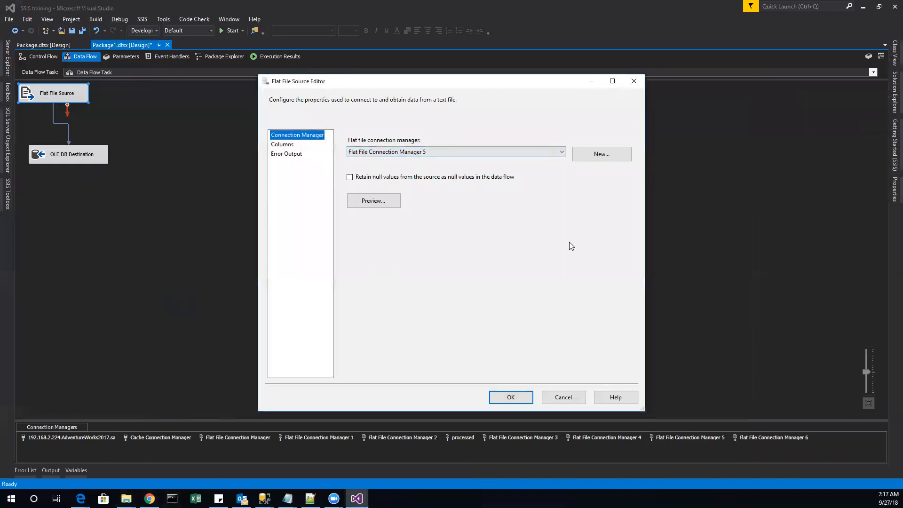
pyautogui.click(580, 398)
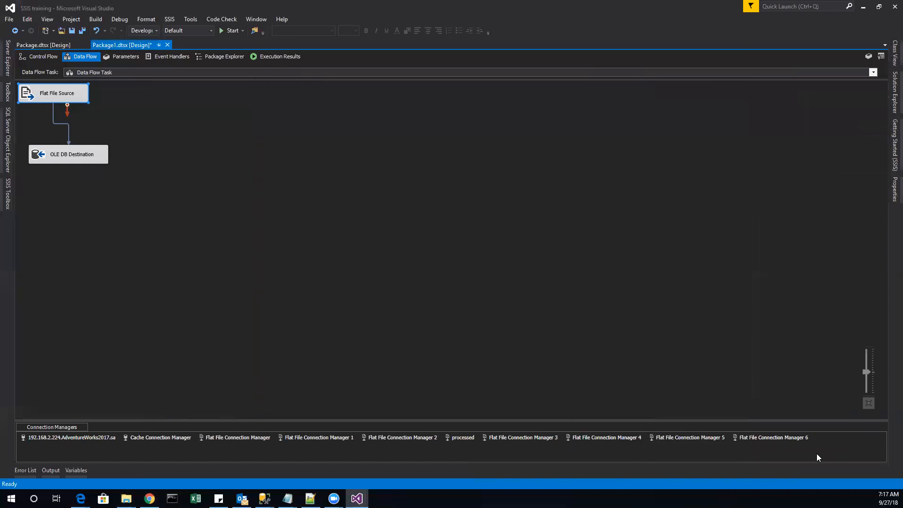
# Show the properties of Flat File Connection Manager 5 in a floating window over the design surface
pyautogui.click(713, 437)
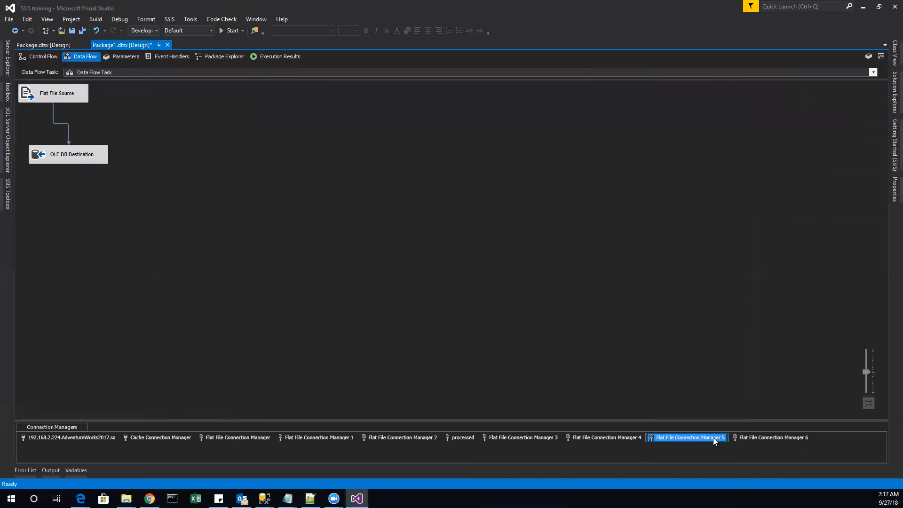
pyautogui.rightClick(662, 439)
pyautogui.click(683, 430)
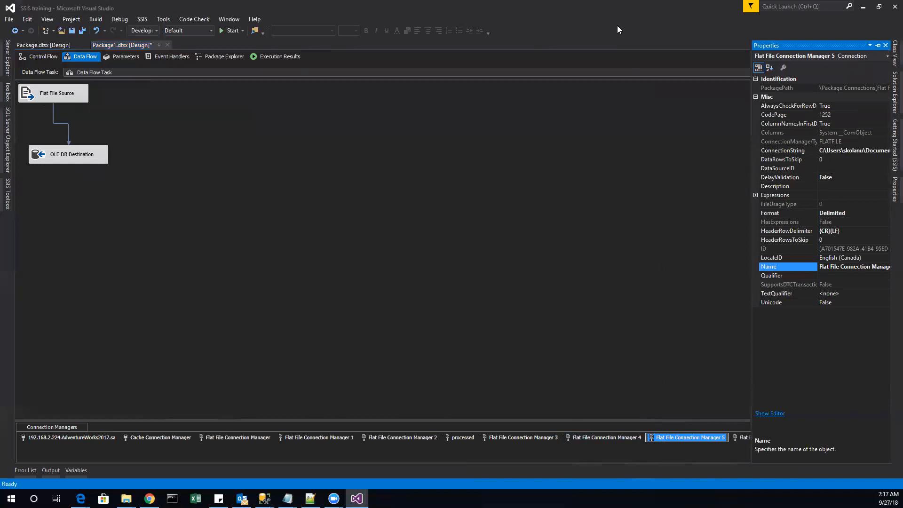
pyautogui.moveTo(817, 46); pyautogui.dragTo(623, 49)
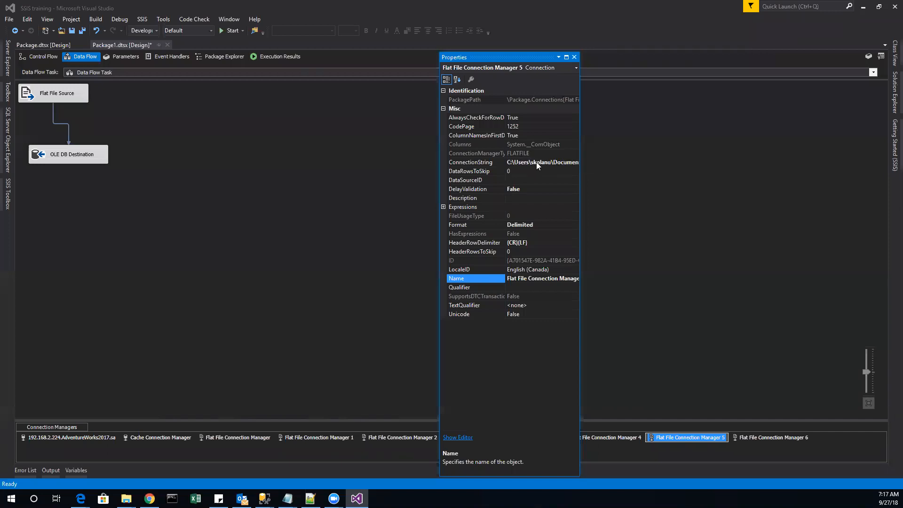
# Copy the full file path from the connection string settings of Flat File Connection Manager 5 without changing them
pyautogui.click(537, 162)
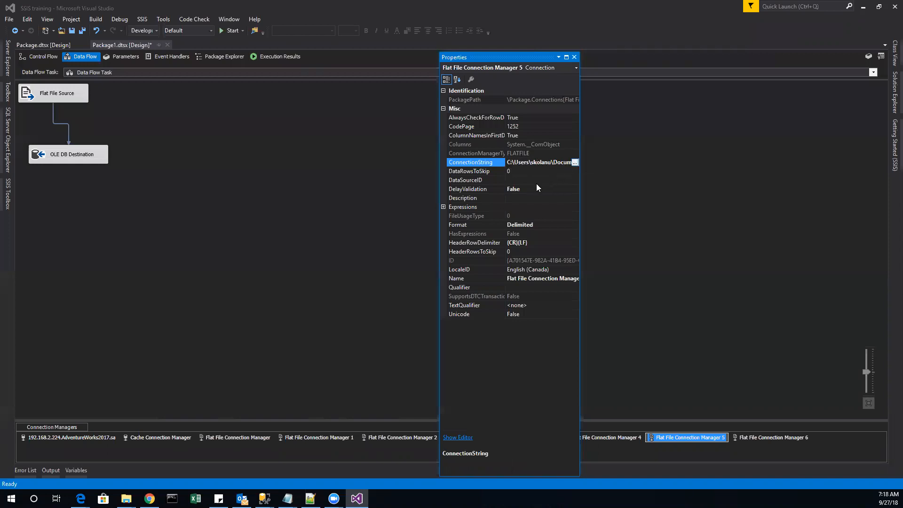
pyautogui.click(523, 178)
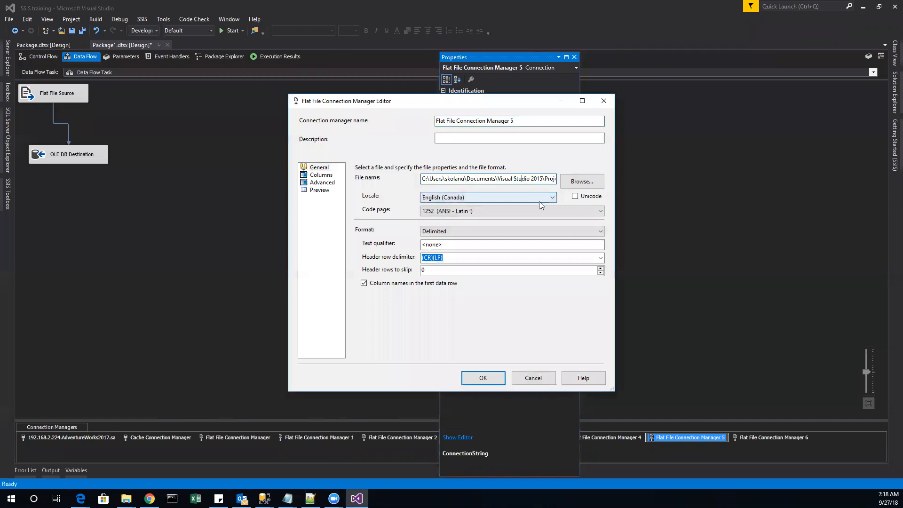
pyautogui.hotkey('ctrl', 'a')
pyautogui.hotkey('ctrl', 'c')
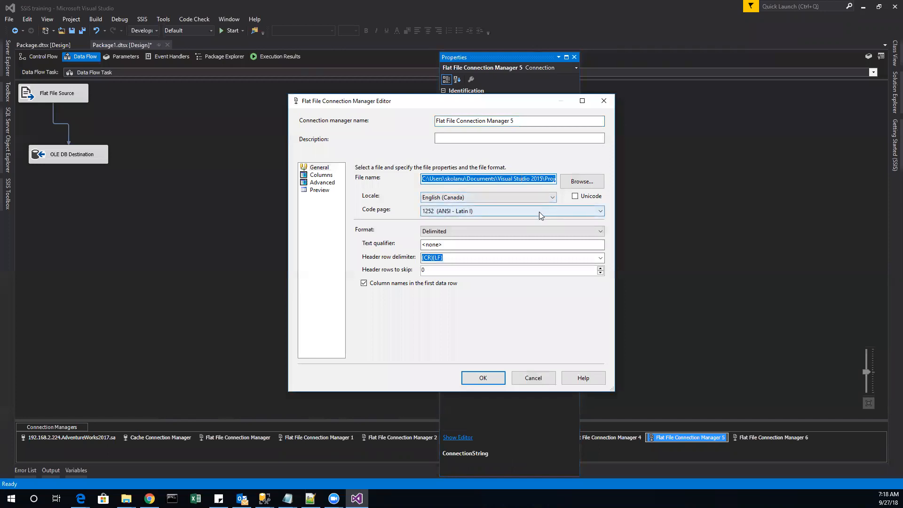
pyautogui.click(535, 378)
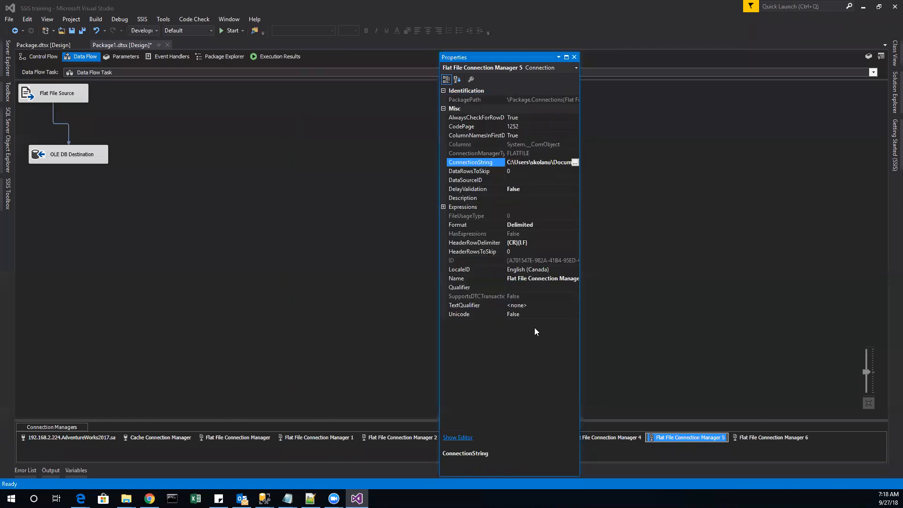
pyautogui.click(441, 207)
pyautogui.click(575, 208)
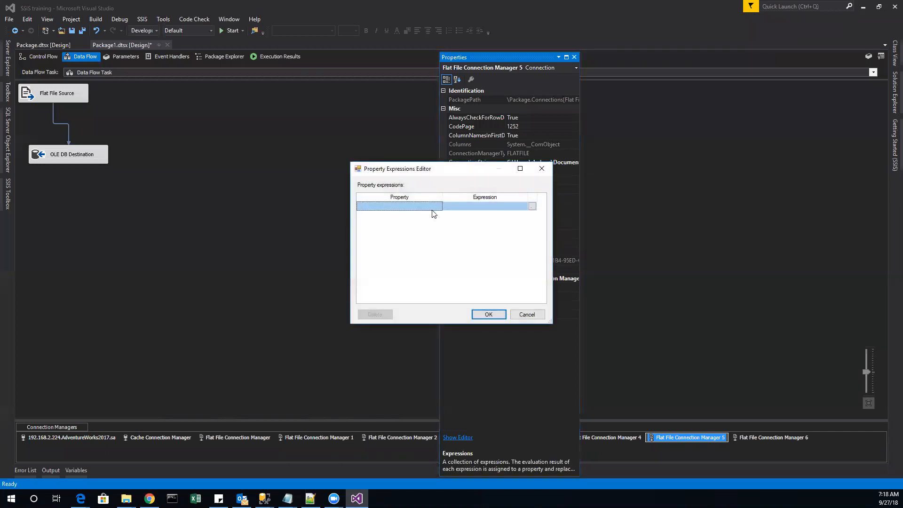
pyautogui.click(433, 208)
pyautogui.click(438, 206)
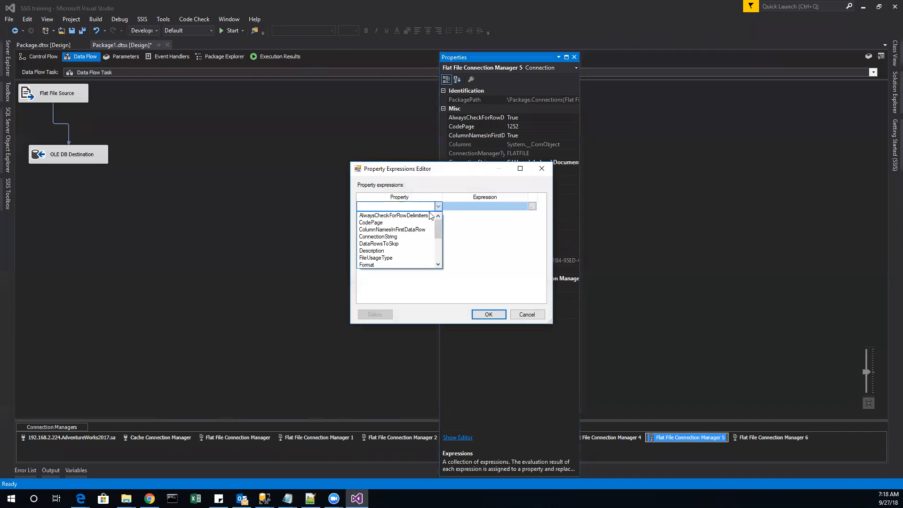
pyautogui.click(409, 237)
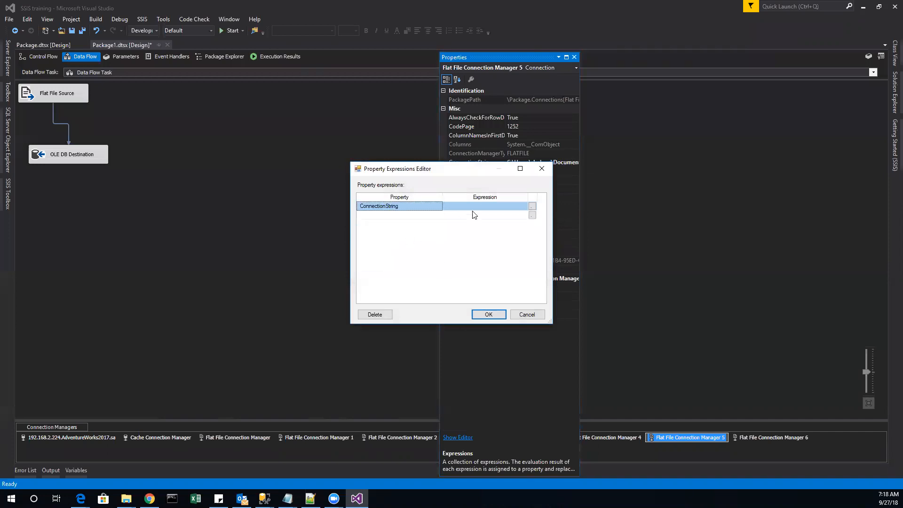
pyautogui.click(501, 207)
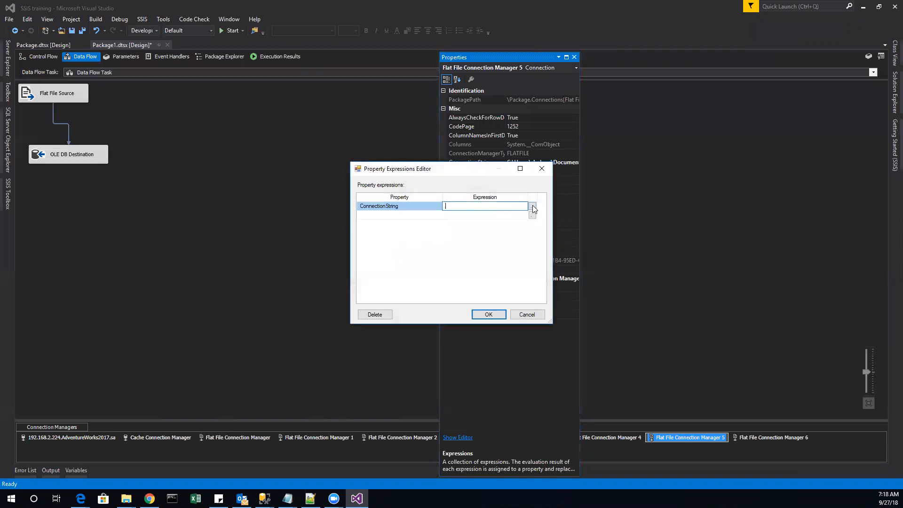
pyautogui.click(533, 209)
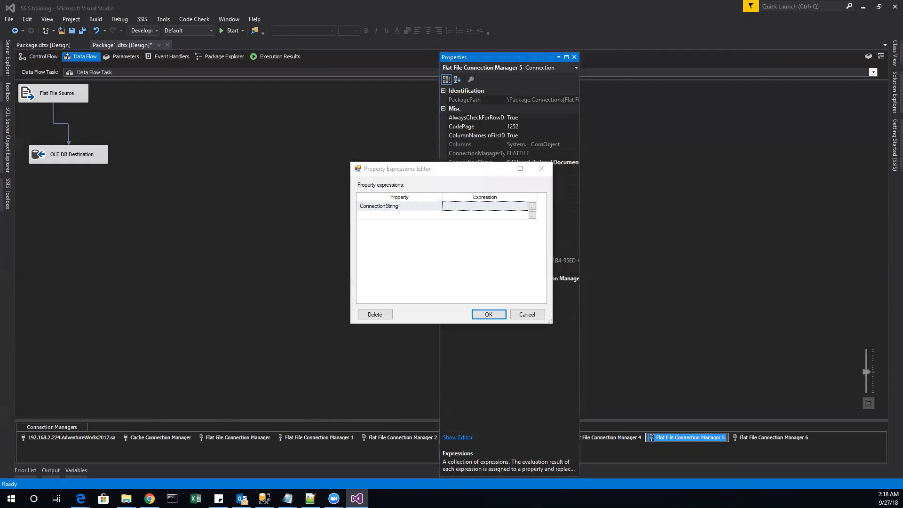
pyautogui.click(522, 398)
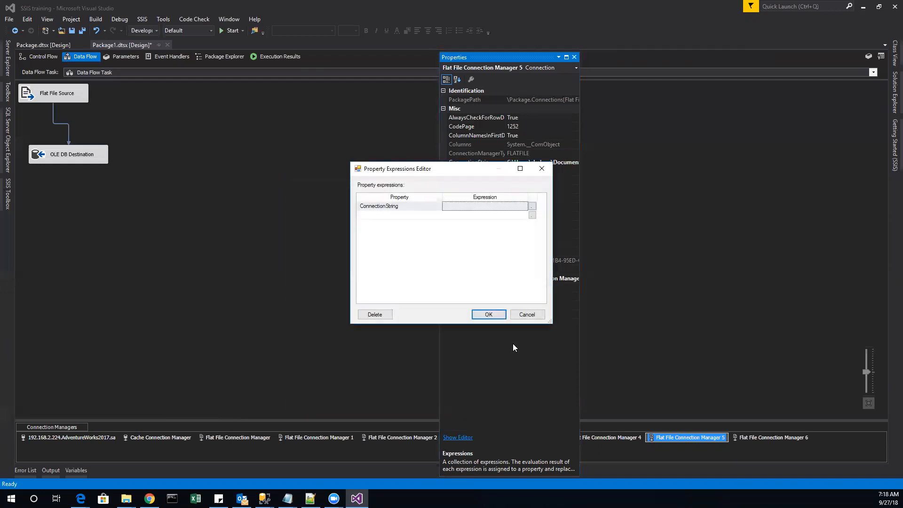
pyautogui.click(527, 314)
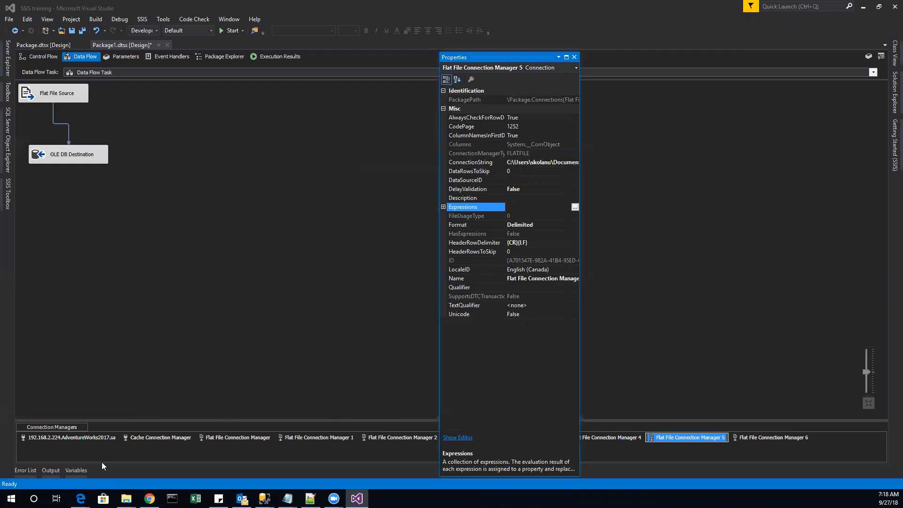
# Paste the copied full path of 3.txt as the value of the textfile package variable and recheck it in the variables list
pyautogui.click(38, 56)
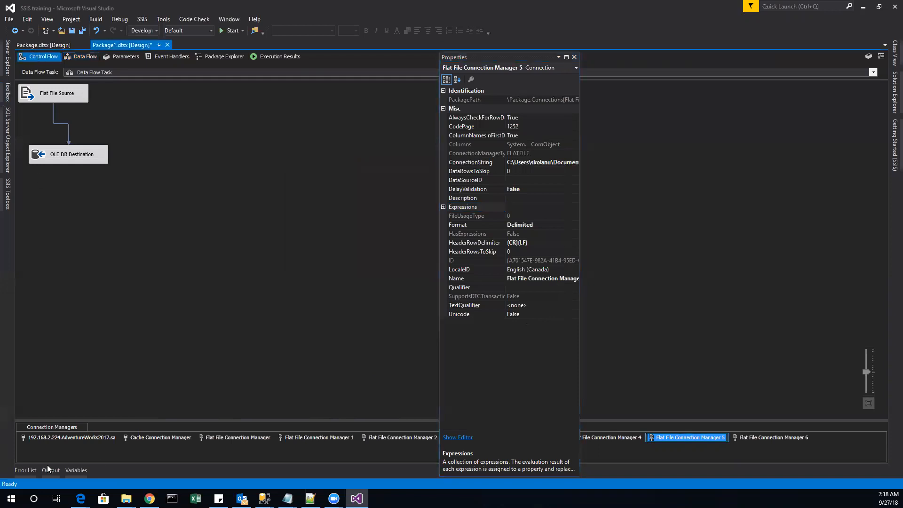
pyautogui.click(76, 470)
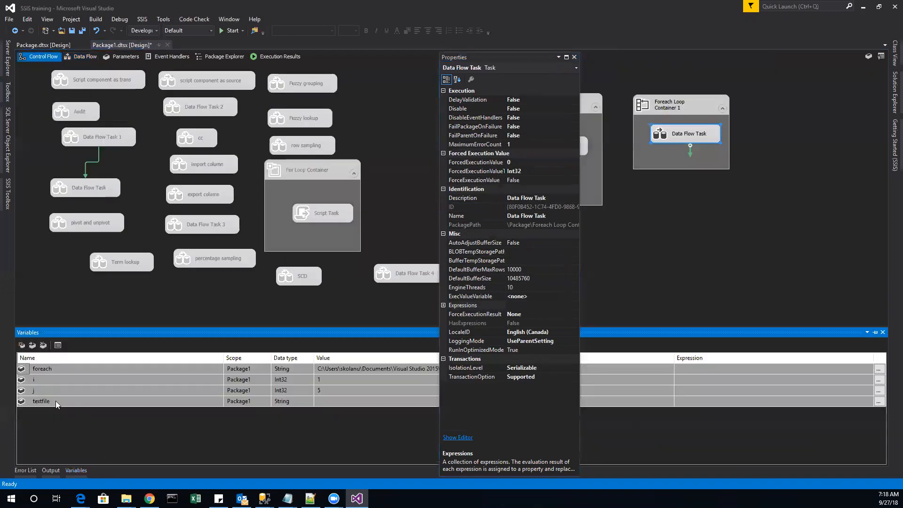
pyautogui.click(56, 401)
pyautogui.click(328, 402)
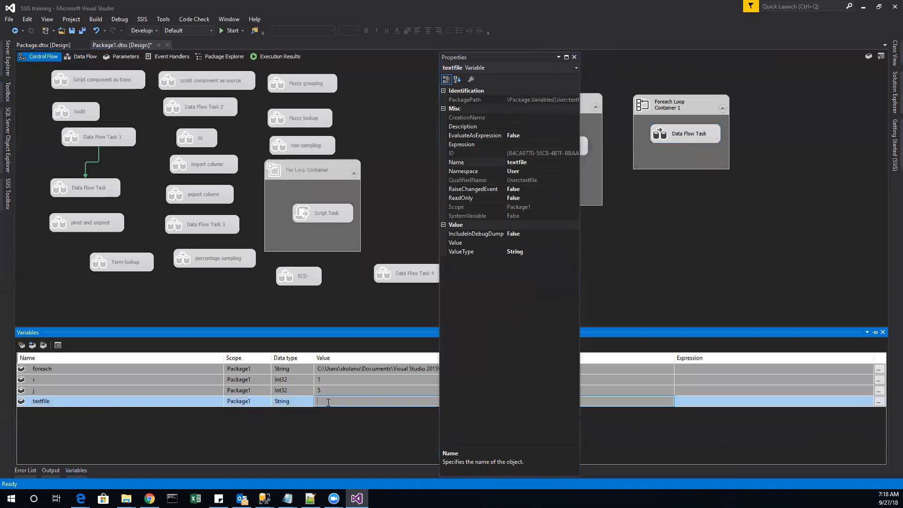
pyautogui.hotkey('ctrl', 'v')
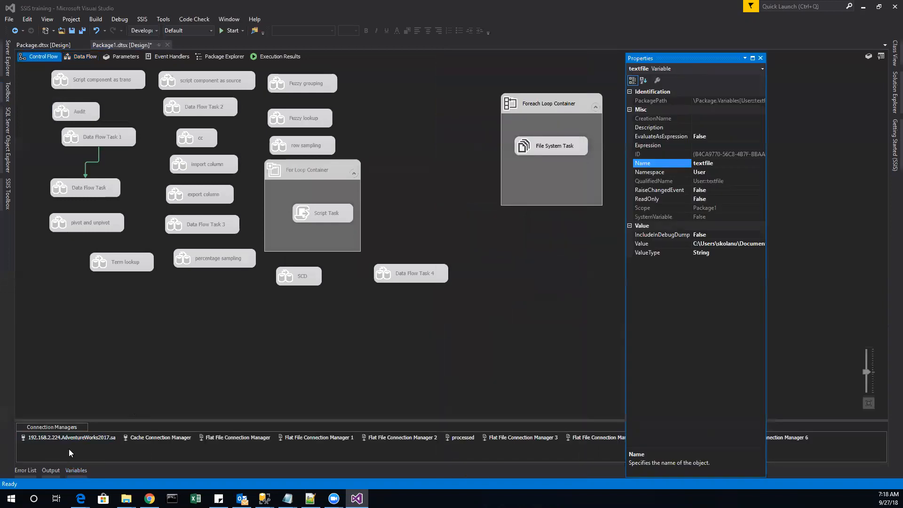
pyautogui.click(74, 474)
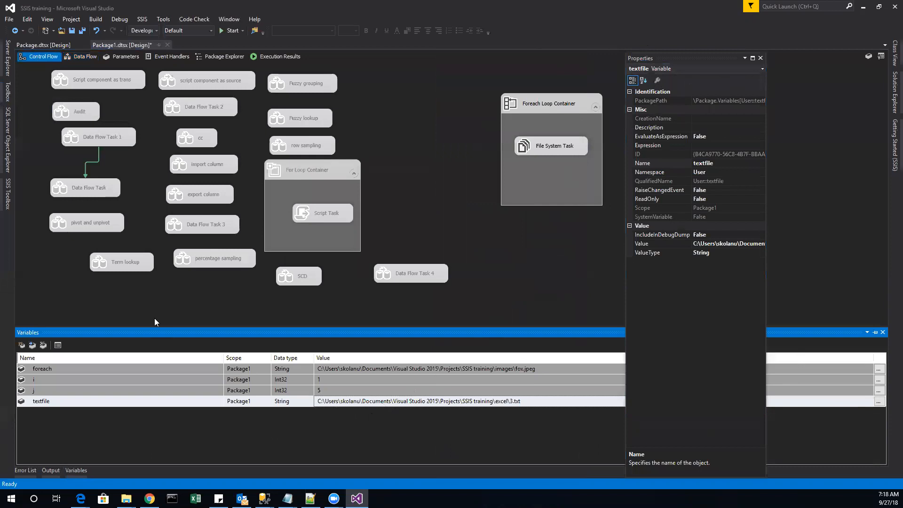
# Open the data flow inside Foreach Loop Container 1 and show the properties of Flat File Connection Manager 5, clear of the loop containers
pyautogui.doubleClick(545, 150)
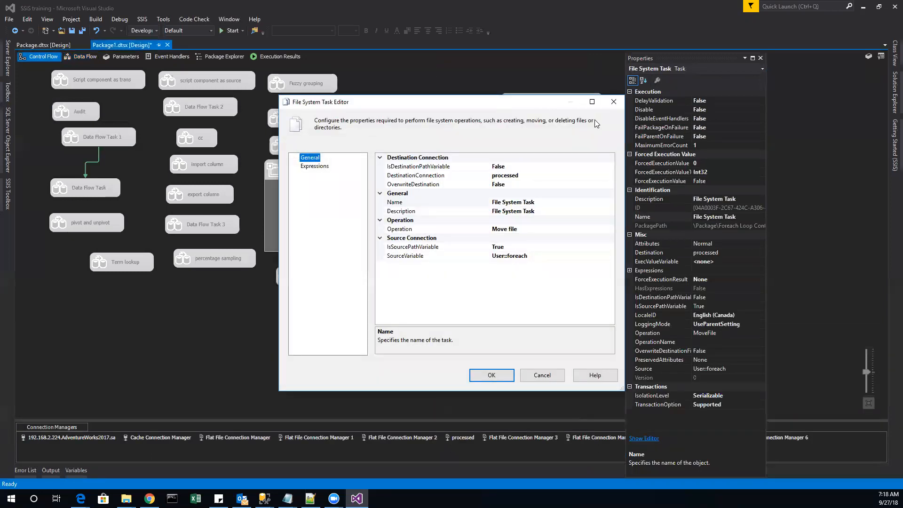
pyautogui.click(615, 98)
pyautogui.moveTo(685, 58); pyautogui.dragTo(369, 73)
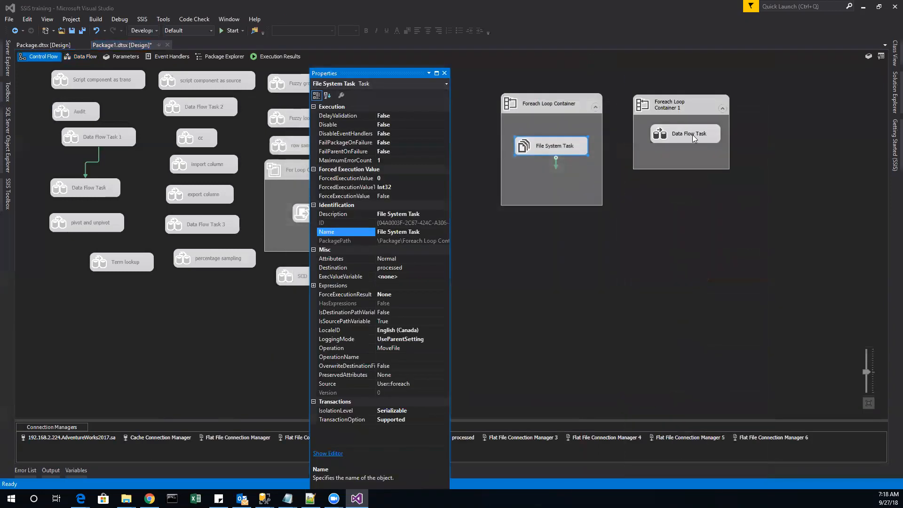
pyautogui.doubleClick(678, 140)
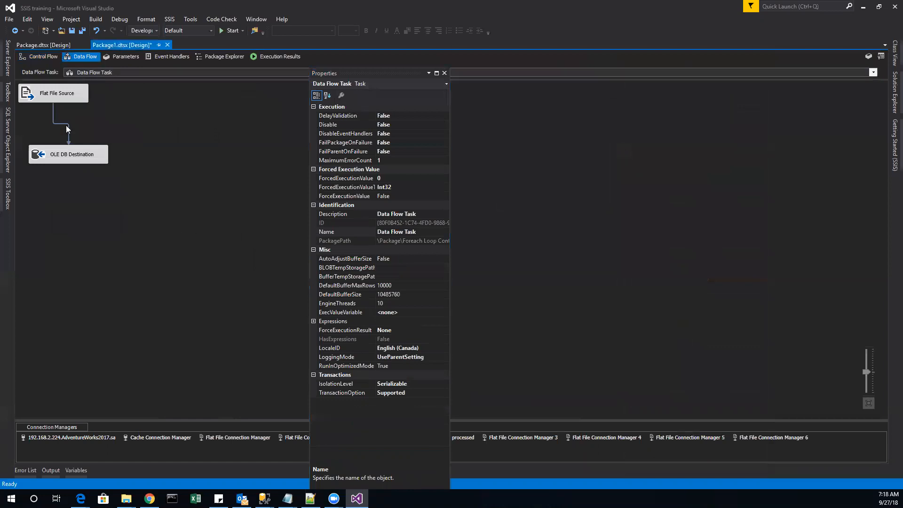
pyautogui.click(700, 438)
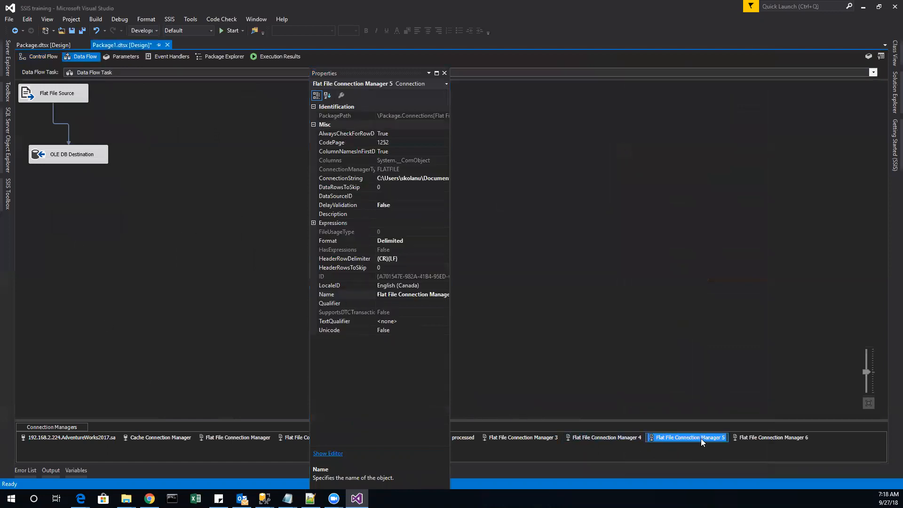
# Add a property expression entry for ConnectionString to Flat File Connection Manager 5
pyautogui.click(312, 223)
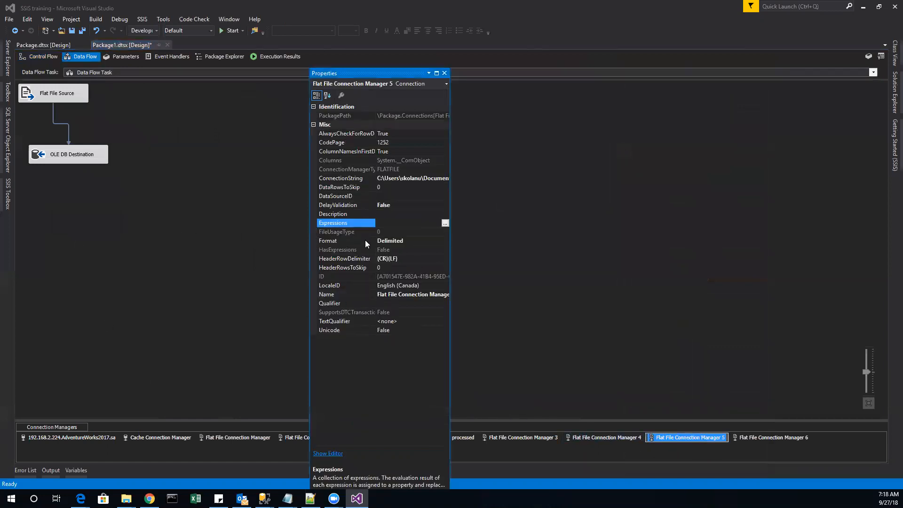
pyautogui.click(445, 223)
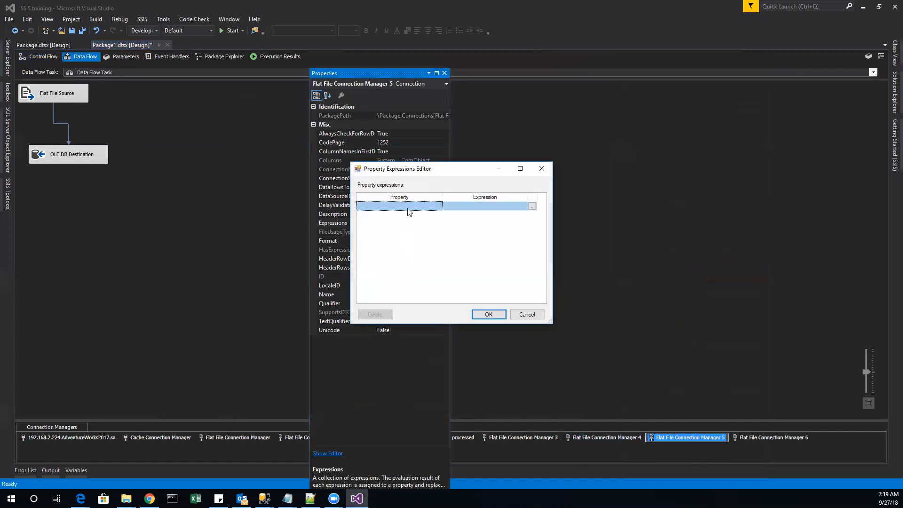
pyautogui.click(432, 211)
pyautogui.click(437, 207)
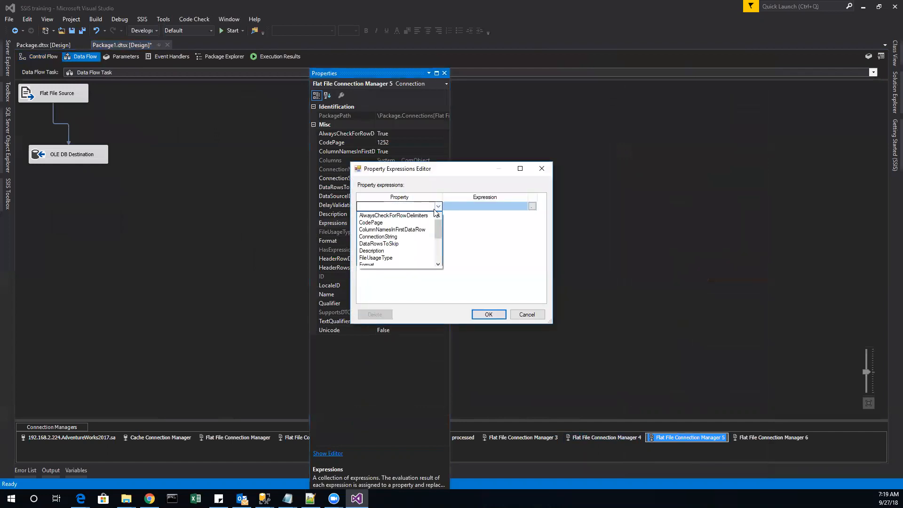
pyautogui.click(390, 237)
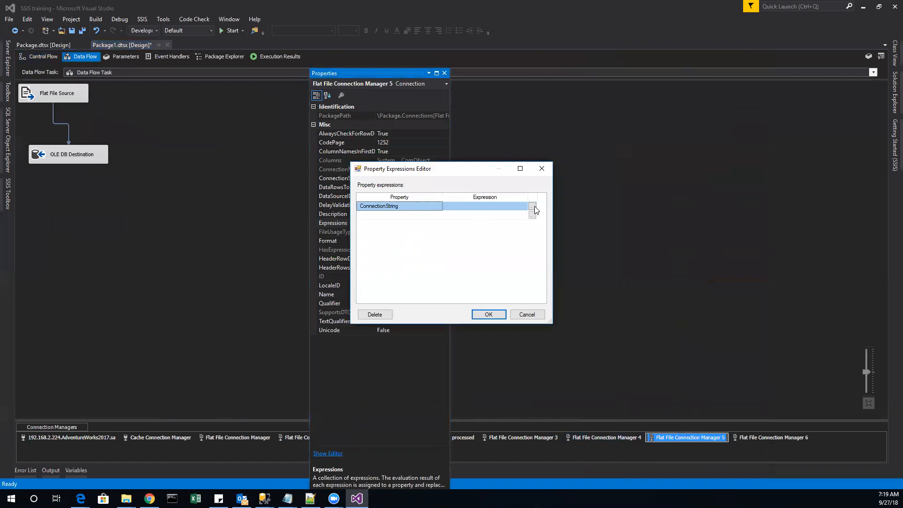
# Build the ConnectionString expression as @[User::textfile], evaluate it, and accept the property expression
pyautogui.click(532, 207)
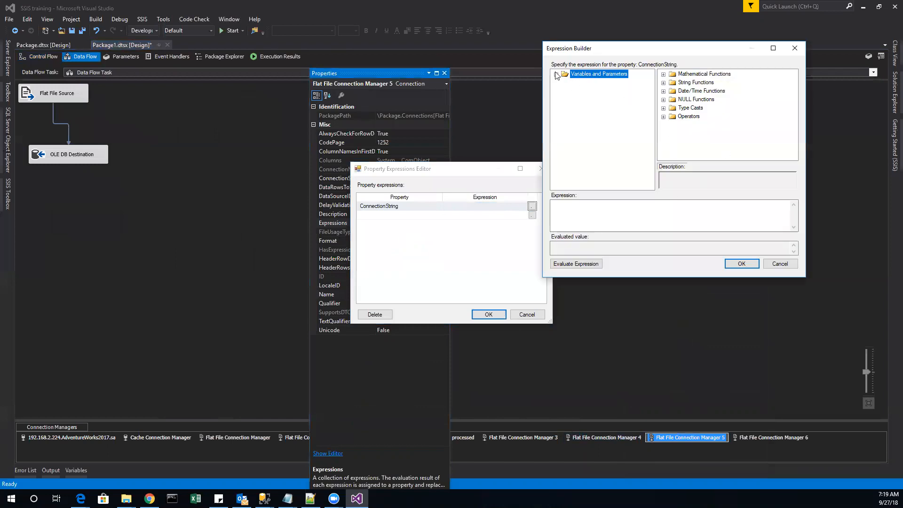
pyautogui.click(593, 117)
pyautogui.moveTo(594, 117); pyautogui.dragTo(618, 218)
pyautogui.click(581, 275)
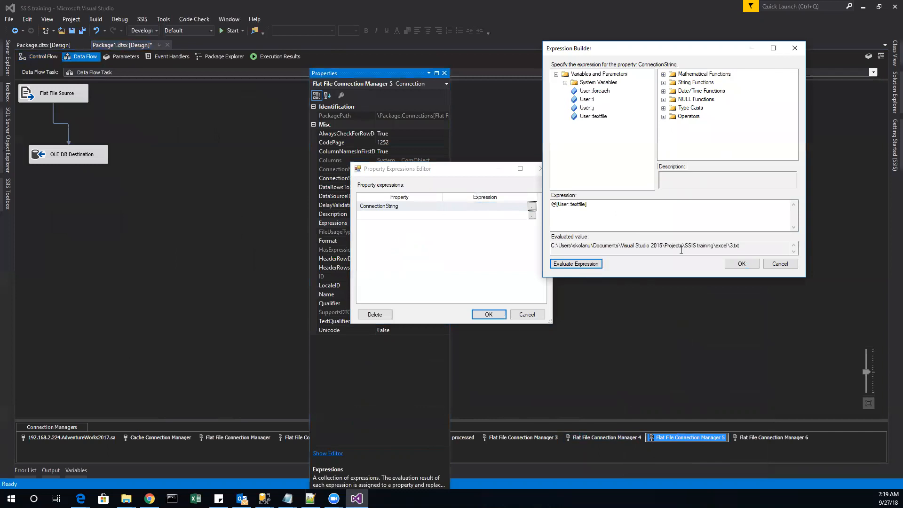
pyautogui.click(746, 264)
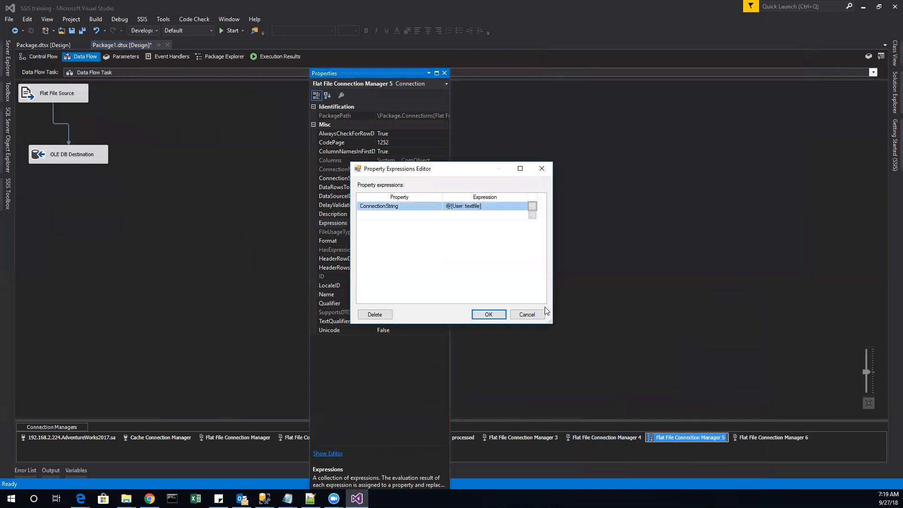
pyautogui.click(487, 314)
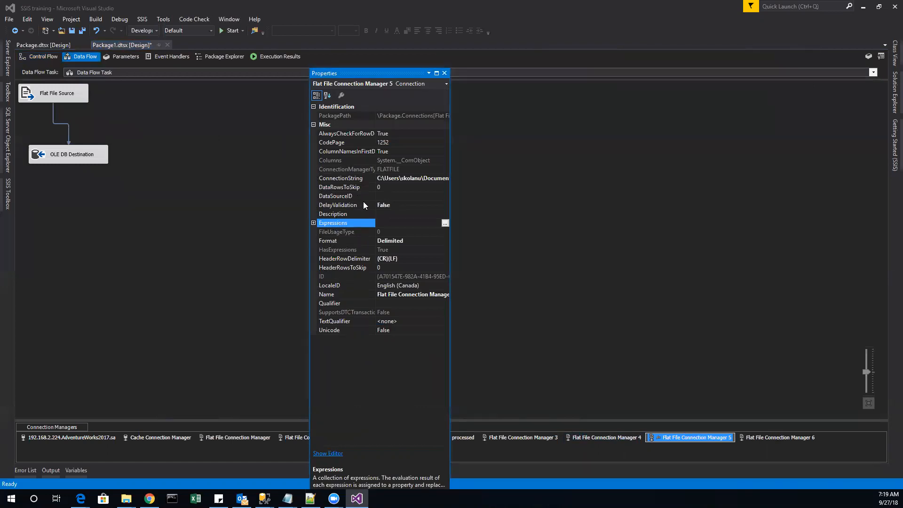
# Choose the DelayValidation option for Flat File Connection Manager 5 and close its properties window
pyautogui.click(390, 205)
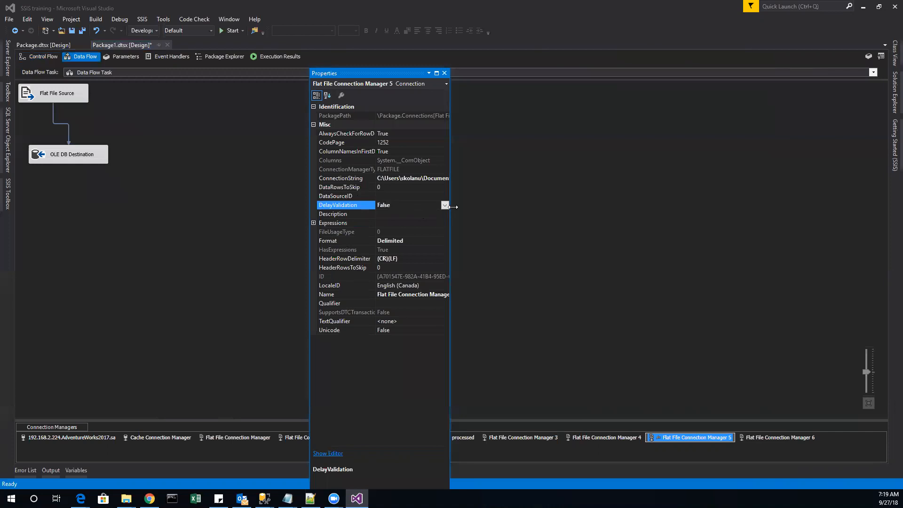
pyautogui.click(445, 206)
pyautogui.click(401, 223)
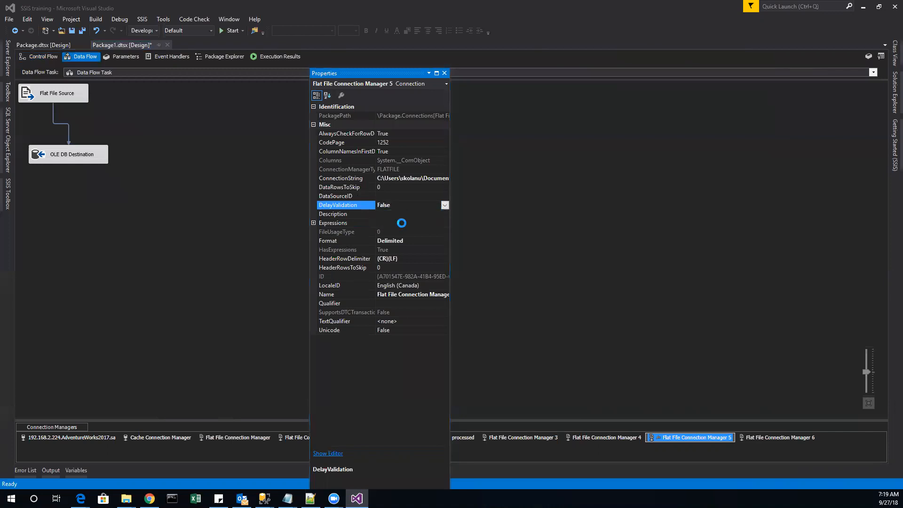
pyautogui.click(444, 73)
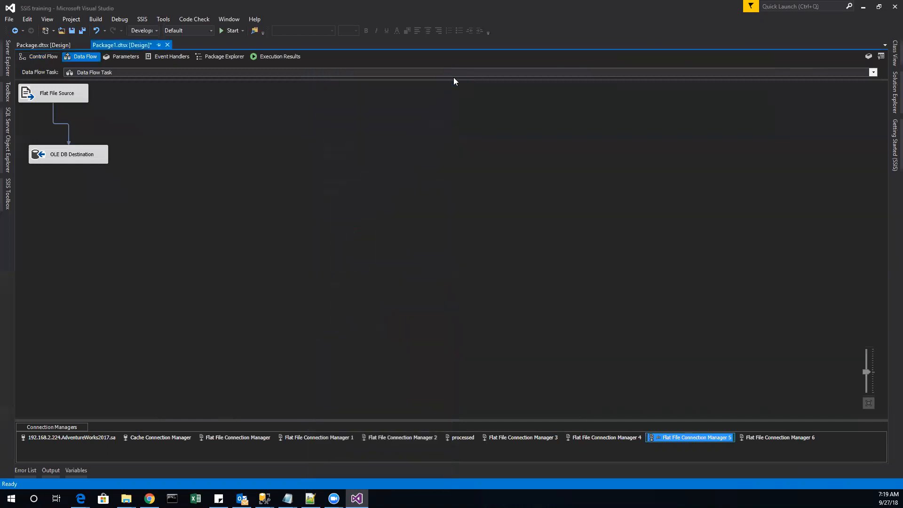
# Return to the package's control flow, then switch to SQL Server Management Studio and refresh the server's object tree
pyautogui.click(39, 56)
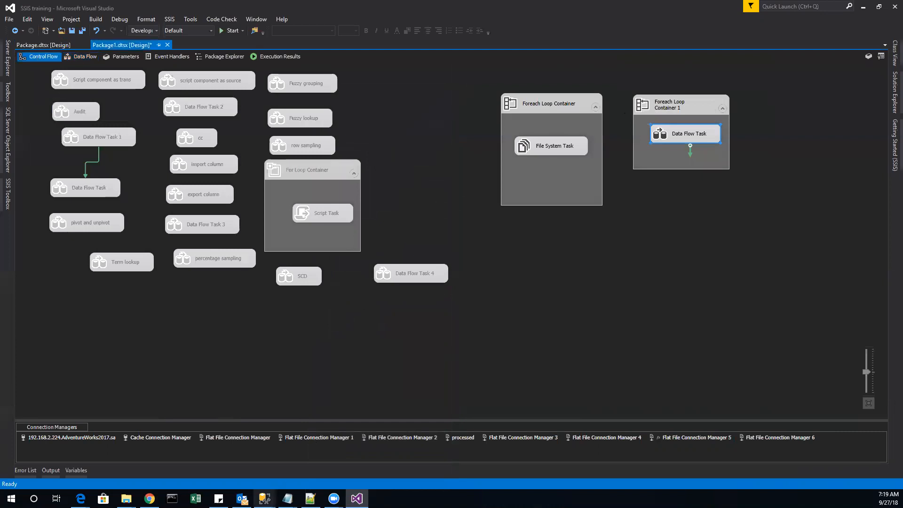
pyautogui.moveTo(265, 499)
pyautogui.click(447, 466)
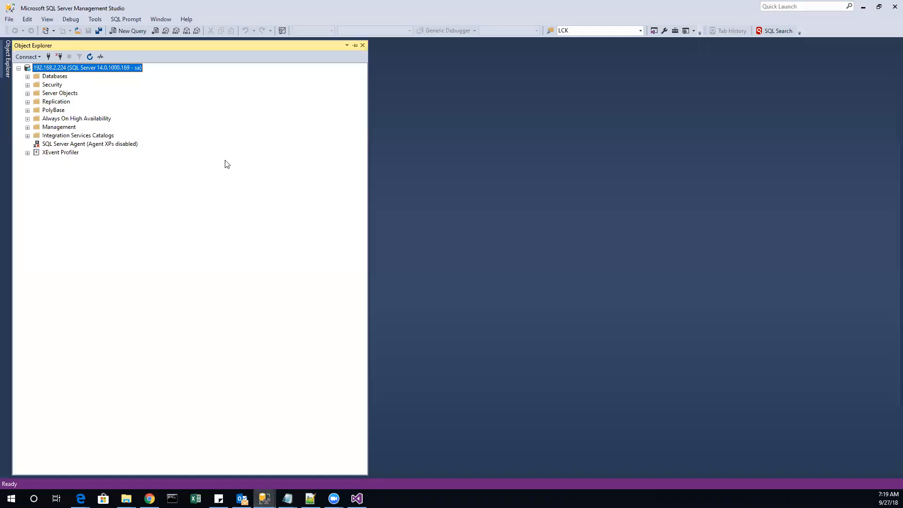
pyautogui.click(27, 76)
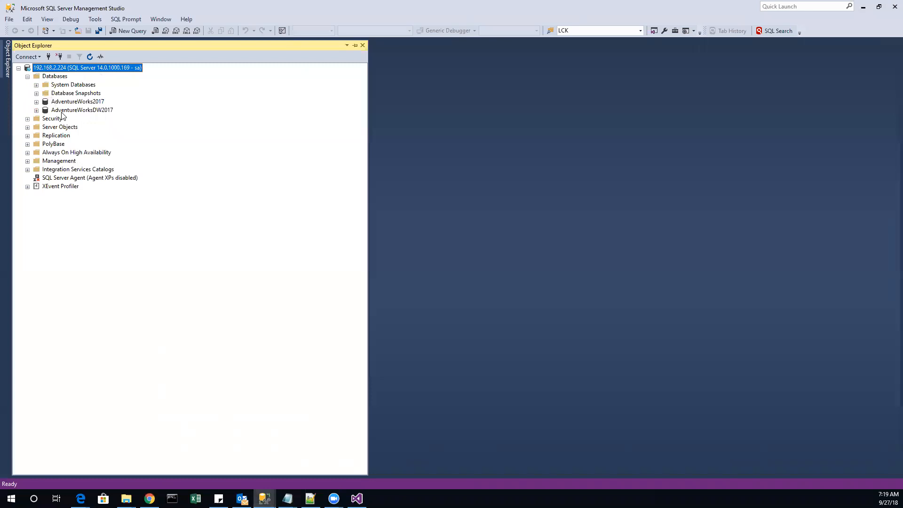
pyautogui.click(73, 102)
pyautogui.click(90, 56)
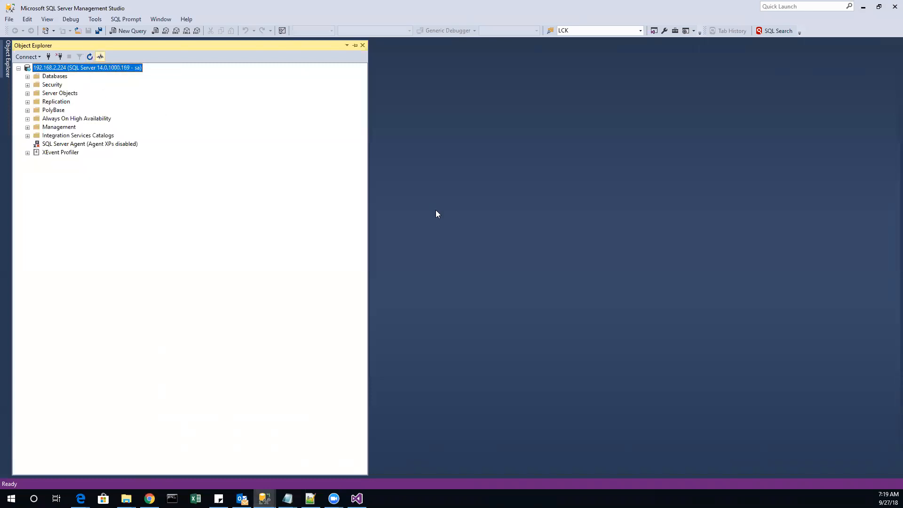
# Find the dbo.faoreach_example table in the AdventureWorks2017 database and query its top 1000 rows
pyautogui.press('Down')
pyautogui.press('Right')
pyautogui.press('Down')
pyautogui.press('Down')
pyautogui.press('Down')
pyautogui.press('Right')
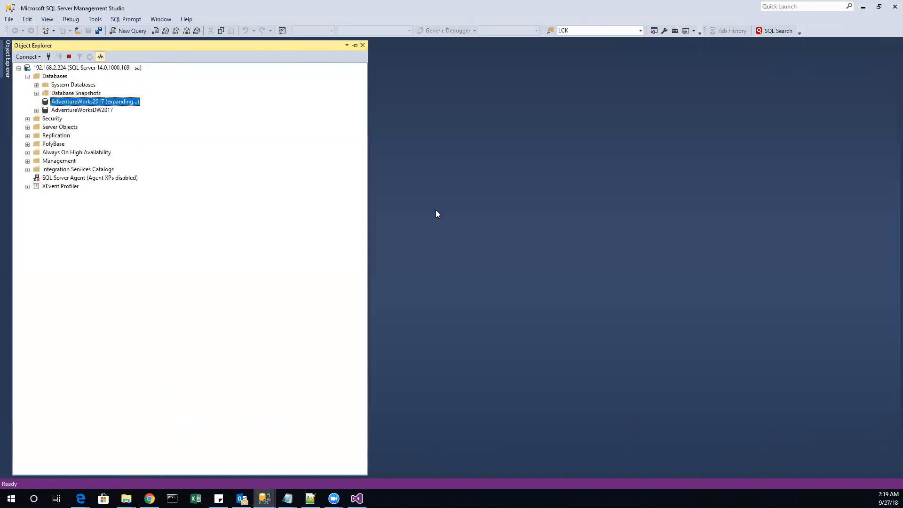
pyautogui.press('Down')
pyautogui.press('Down')
pyautogui.press('Right')
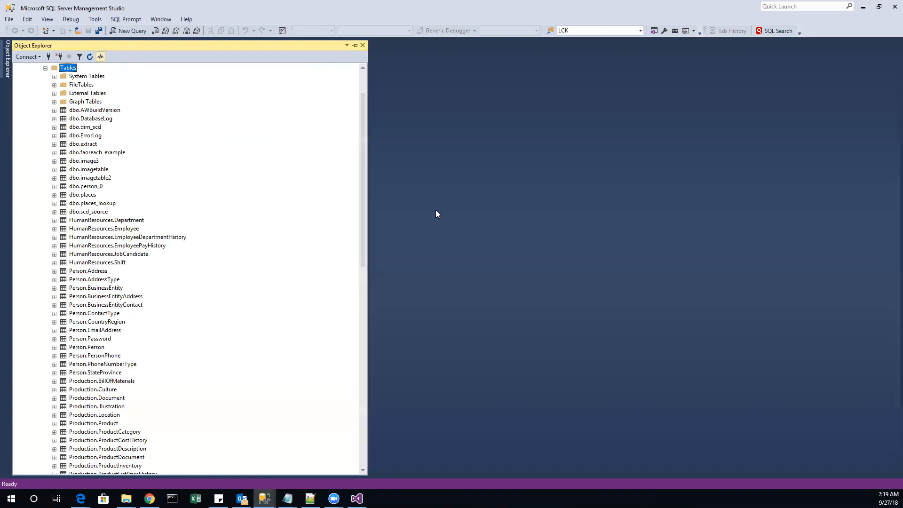
pyautogui.rightClick(109, 152)
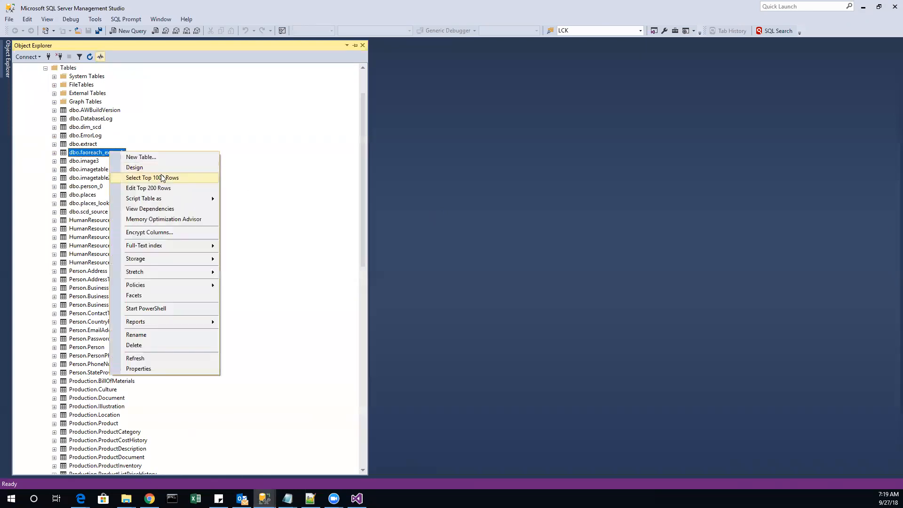
pyautogui.click(162, 177)
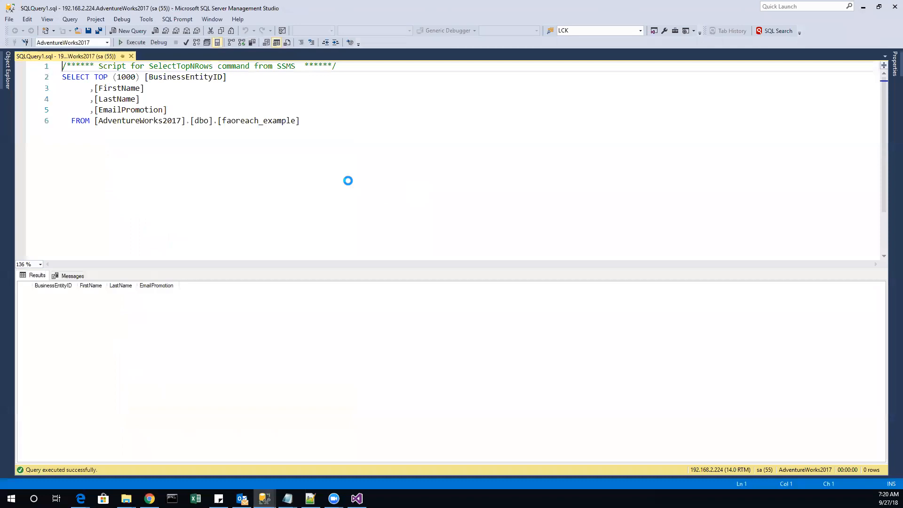
# Return to the SSIS package in Visual Studio and execute only Foreach Loop Container 1
pyautogui.click(863, 7)
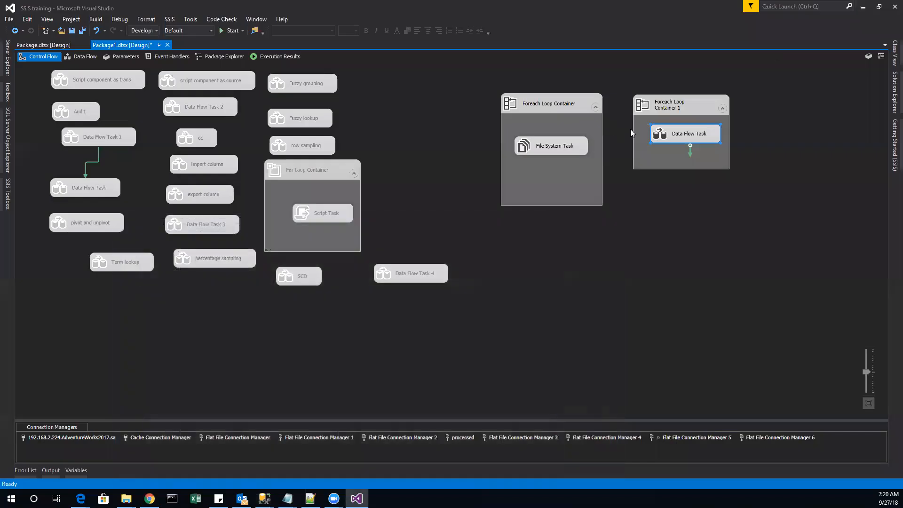
pyautogui.rightClick(663, 106)
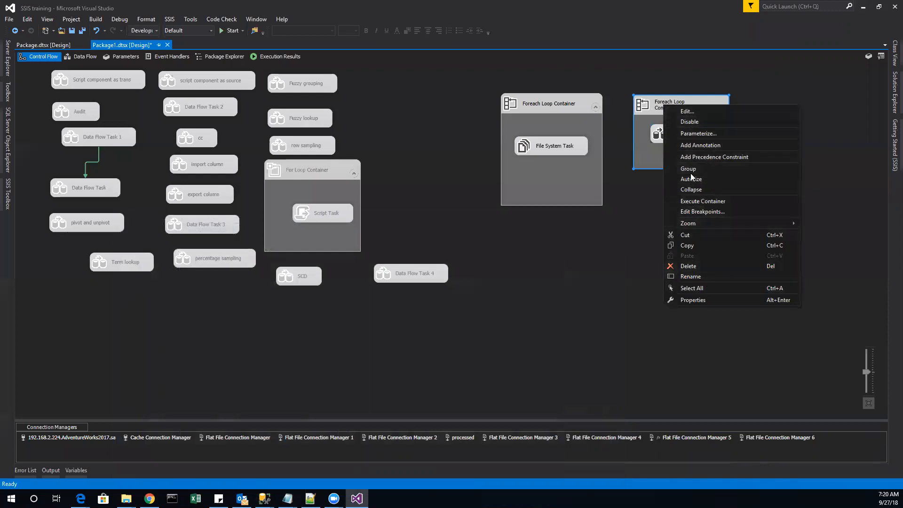
pyautogui.click(706, 206)
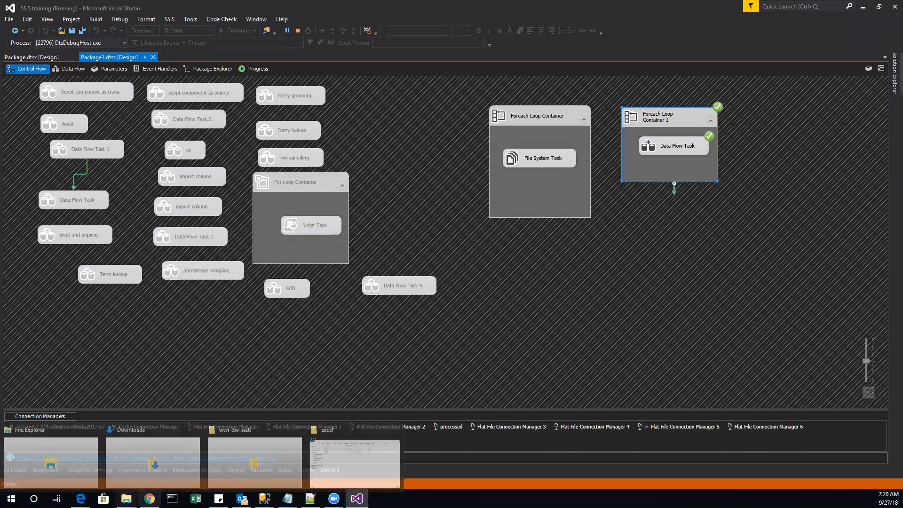
# Switch to SQL Server Management Studio, rerun the faoreach_example query, and look through the returned rows to the end
pyautogui.moveTo(265, 499)
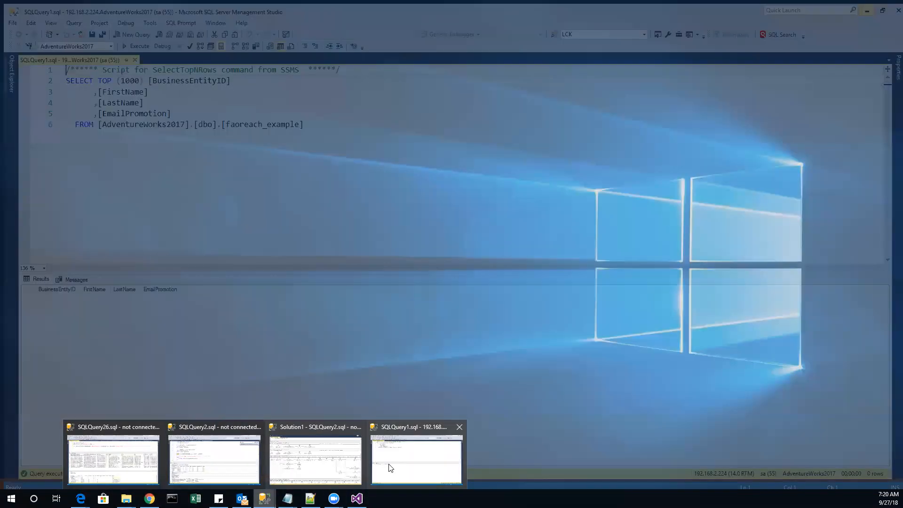
pyautogui.click(390, 465)
pyautogui.click(131, 42)
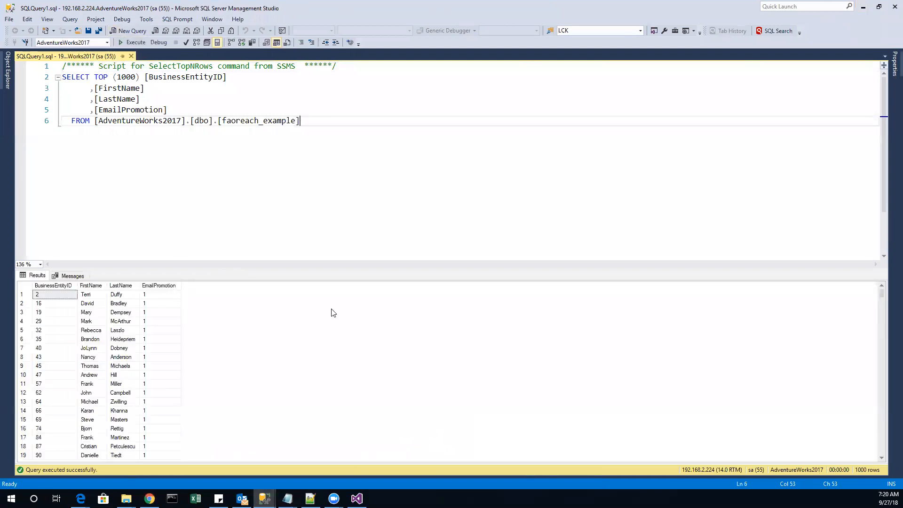
pyautogui.moveTo(882, 294); pyautogui.dragTo(874, 476)
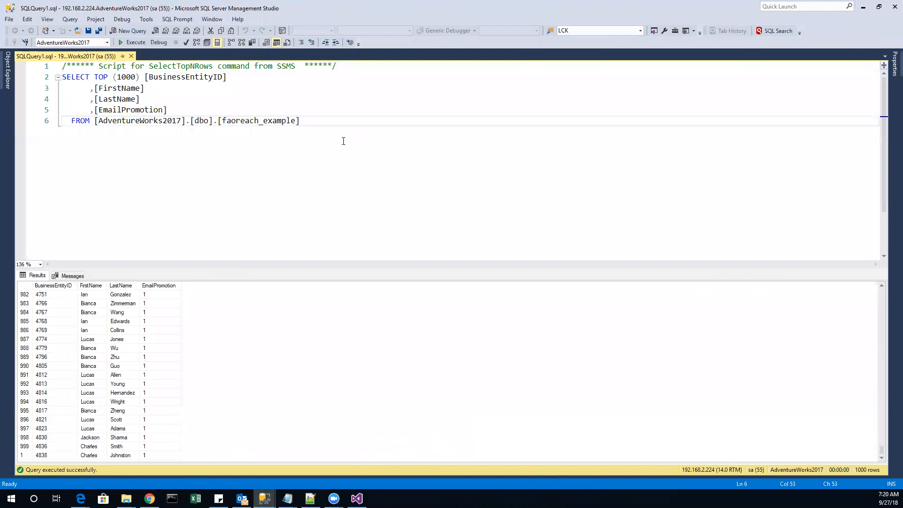
# Remove the TOP (1000) limit from the faoreach_example query, rerun it, and look through all returned rows
pyautogui.moveTo(144, 76); pyautogui.dragTo(94, 77)
pyautogui.press('Delete')
pyautogui.press('F5')
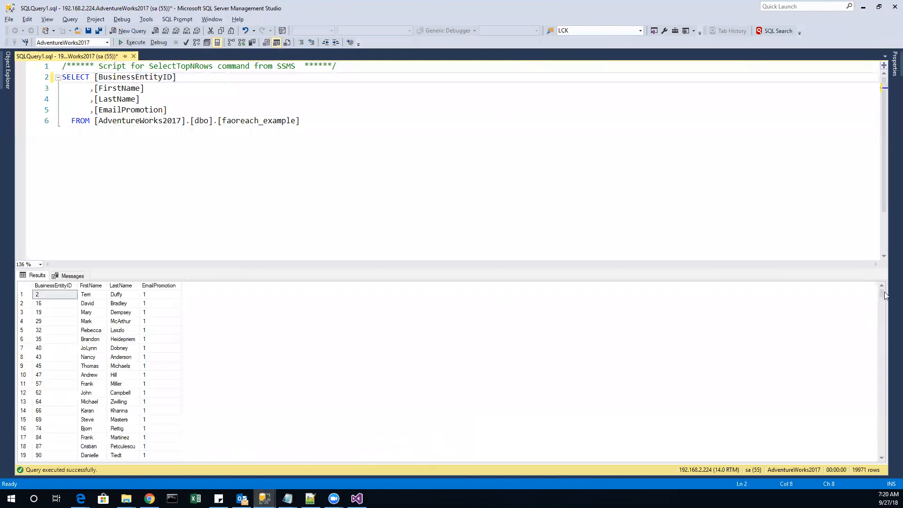
pyautogui.moveTo(882, 295); pyautogui.dragTo(883, 451)
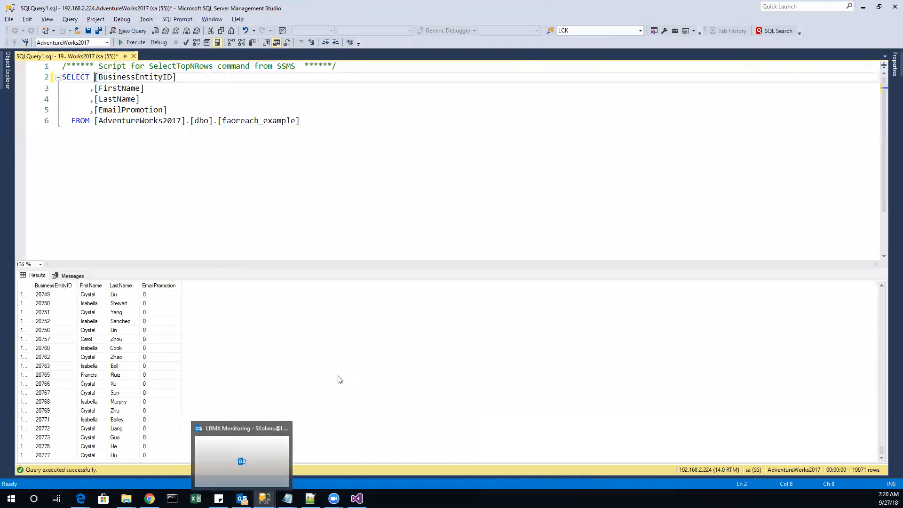
# Switch back to Visual Studio and stop debugging the package
pyautogui.click(357, 499)
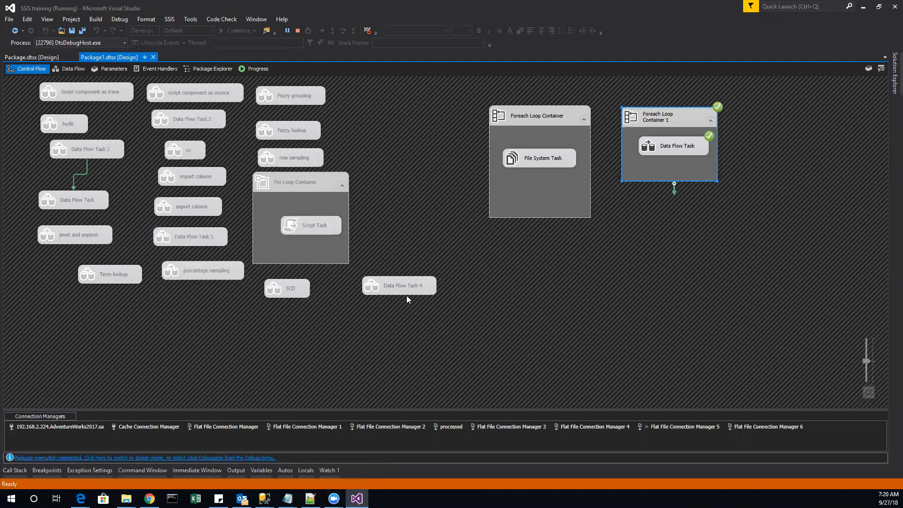
pyautogui.click(298, 30)
# Review the variable mappings of Foreach Loop Container 1 and the values in the package's variables list
pyautogui.doubleClick(678, 107)
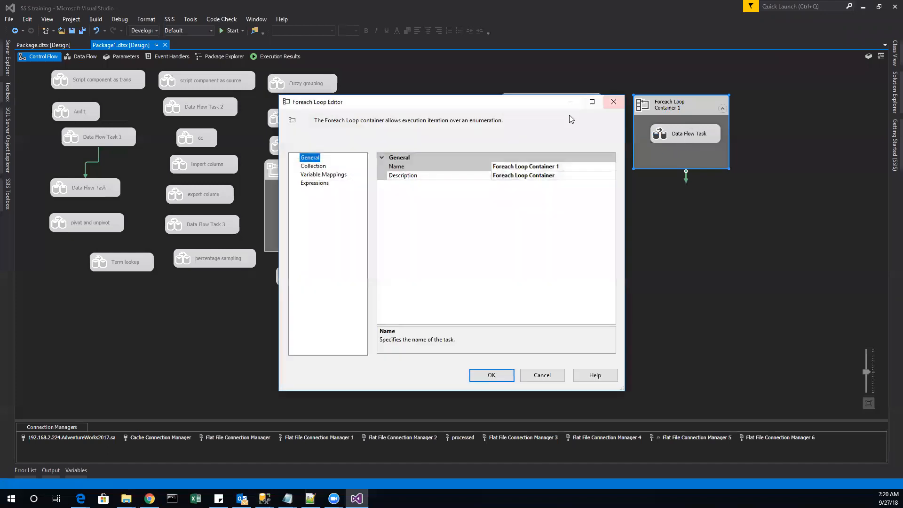
pyautogui.click(324, 174)
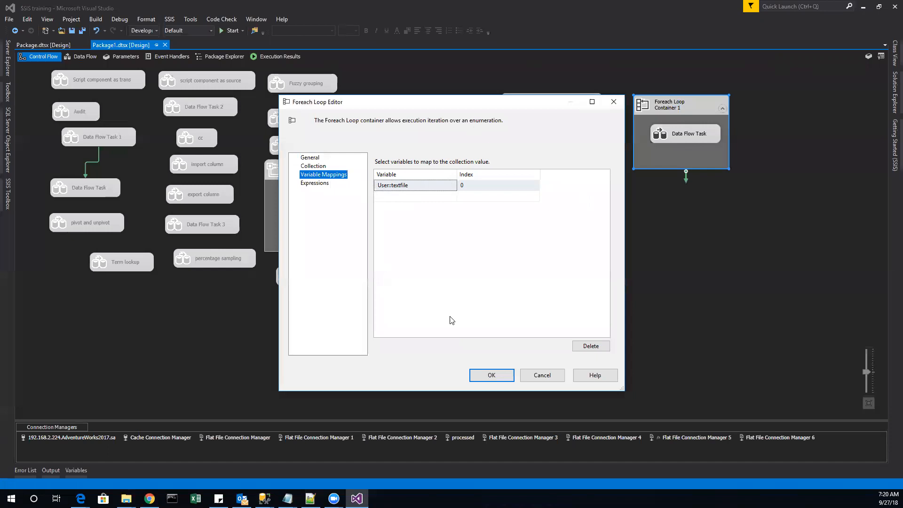
pyautogui.click(542, 375)
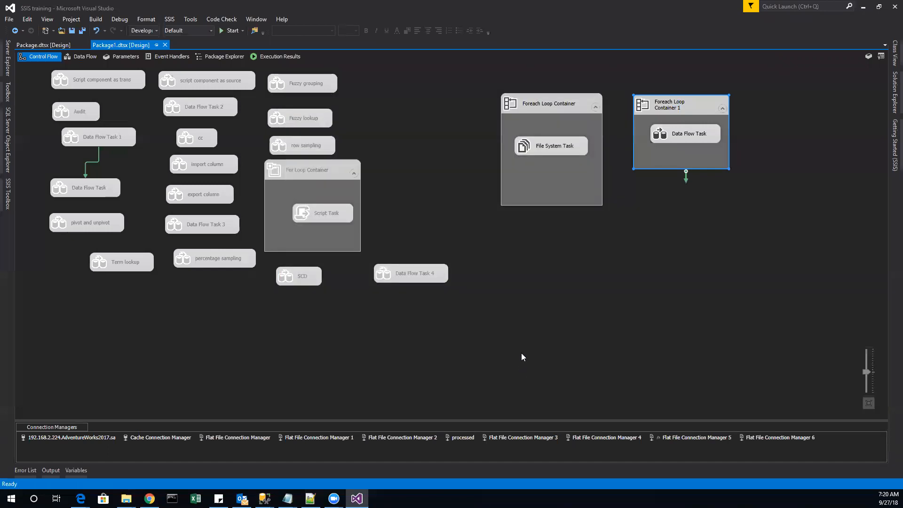
pyautogui.click(76, 470)
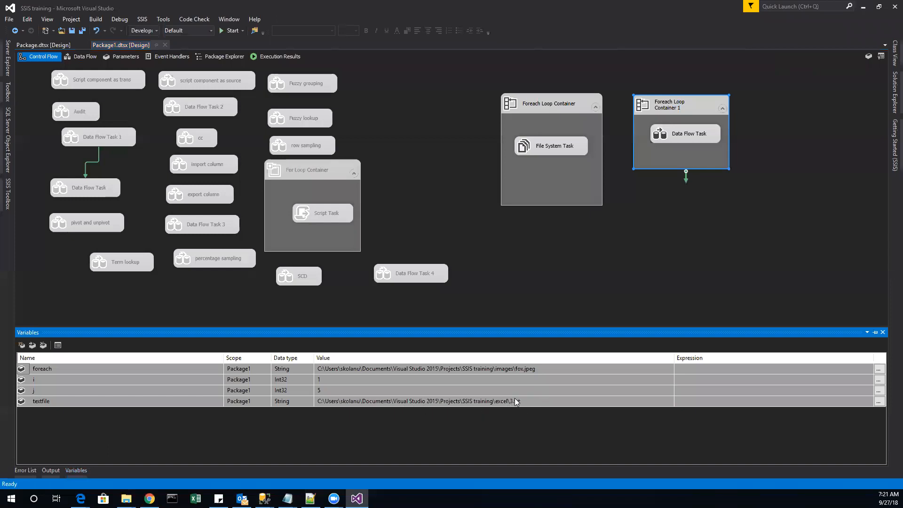
# From the loop's Data Flow Task, review the property expressions of Flat File Connection Manager 5, and return to the control flow
pyautogui.doubleClick(682, 136)
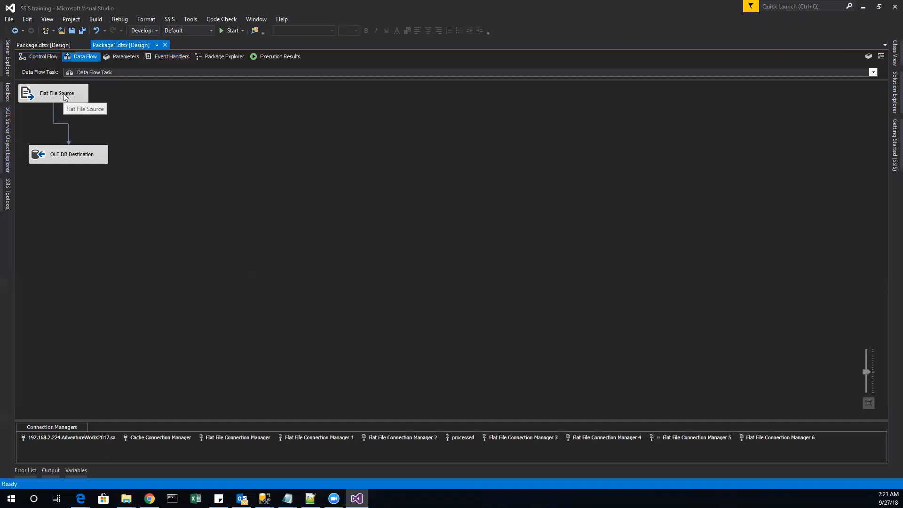
pyautogui.click(660, 440)
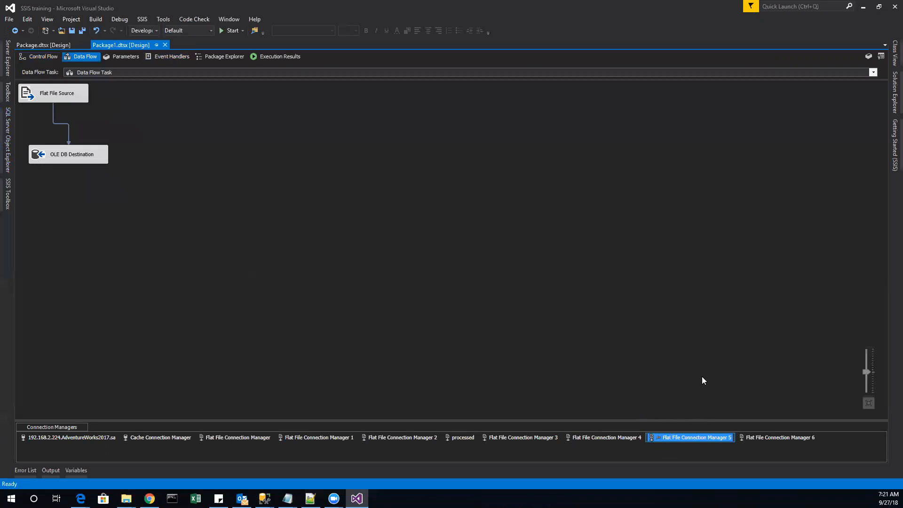
pyautogui.rightClick(699, 438)
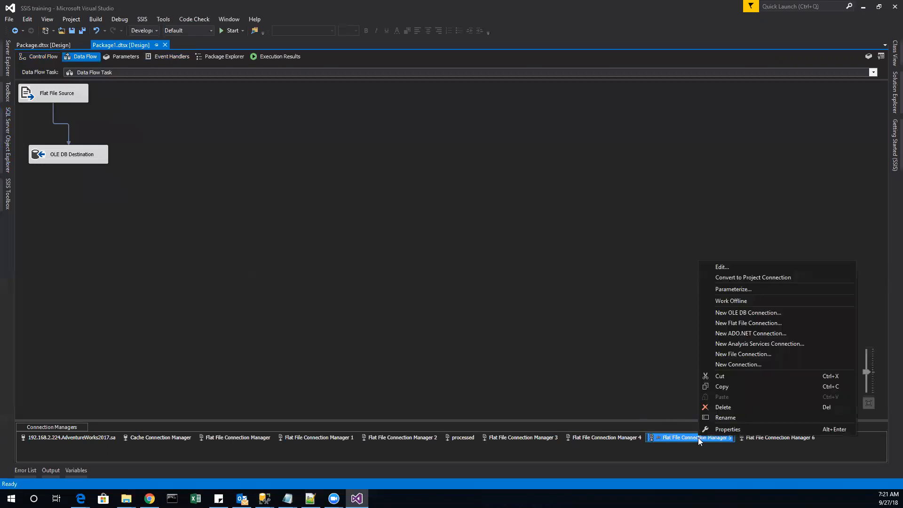
pyautogui.click(706, 430)
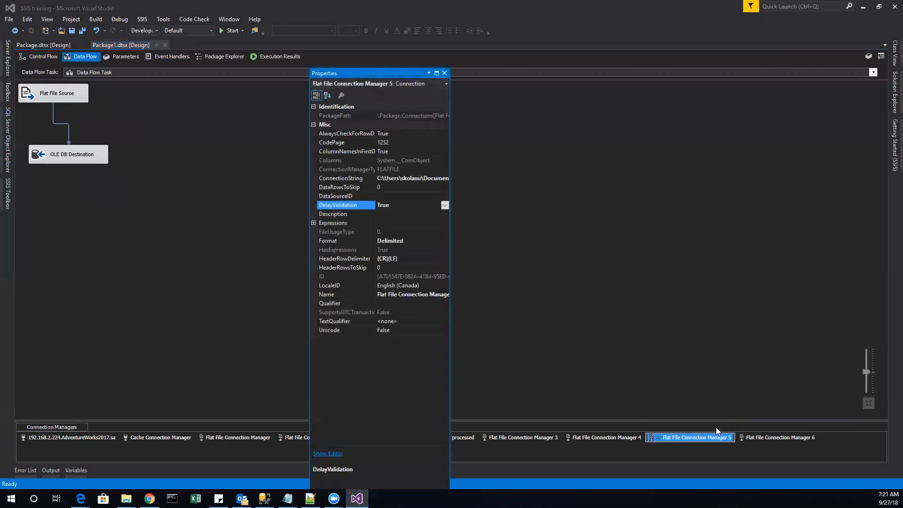
pyautogui.click(314, 223)
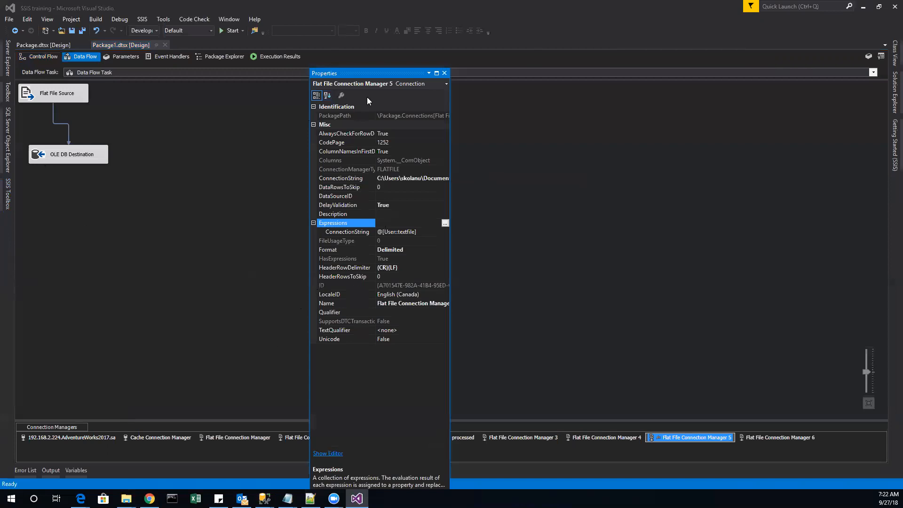
pyautogui.click(442, 75)
pyautogui.click(32, 58)
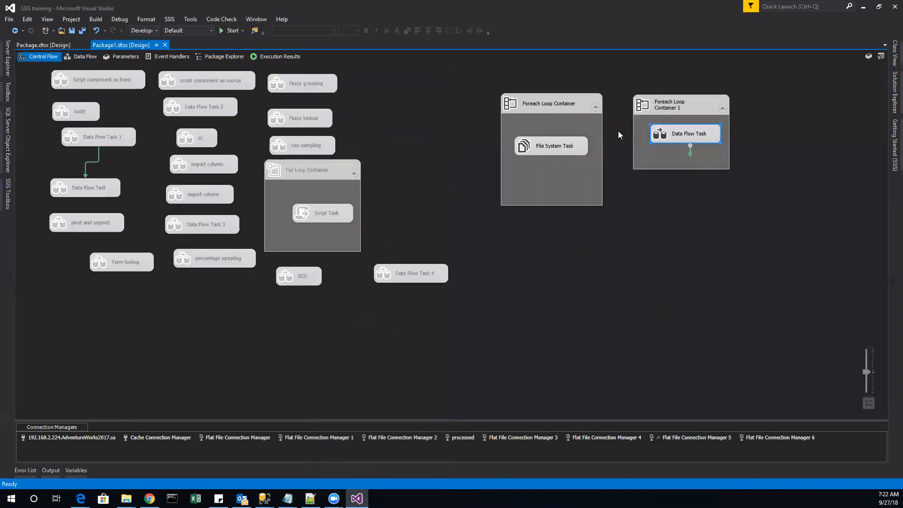
# Review the collection settings of Foreach Loop Container 1 and leave the editor without changes
pyautogui.doubleClick(644, 148)
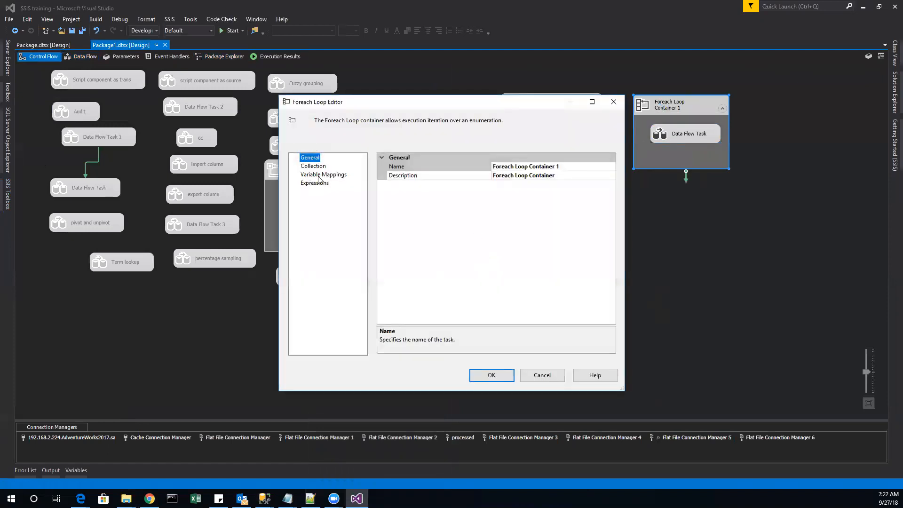
pyautogui.click(318, 166)
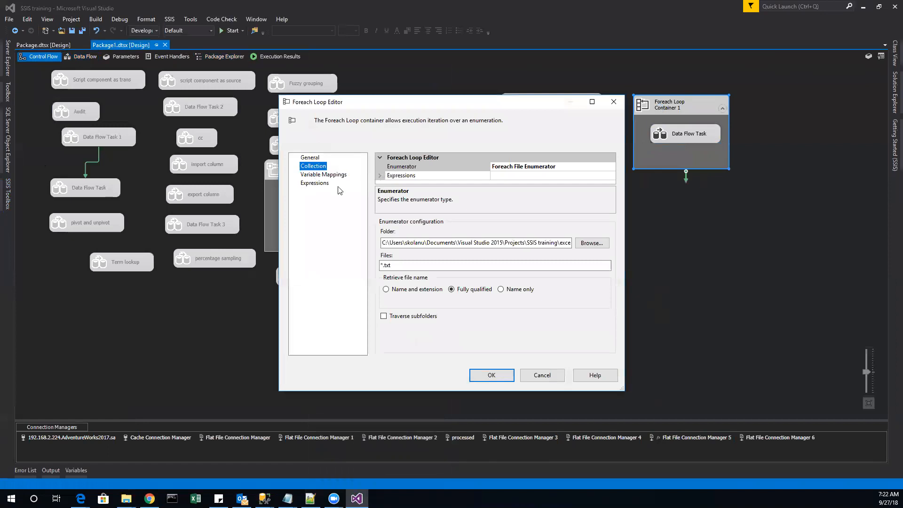
pyautogui.click(542, 376)
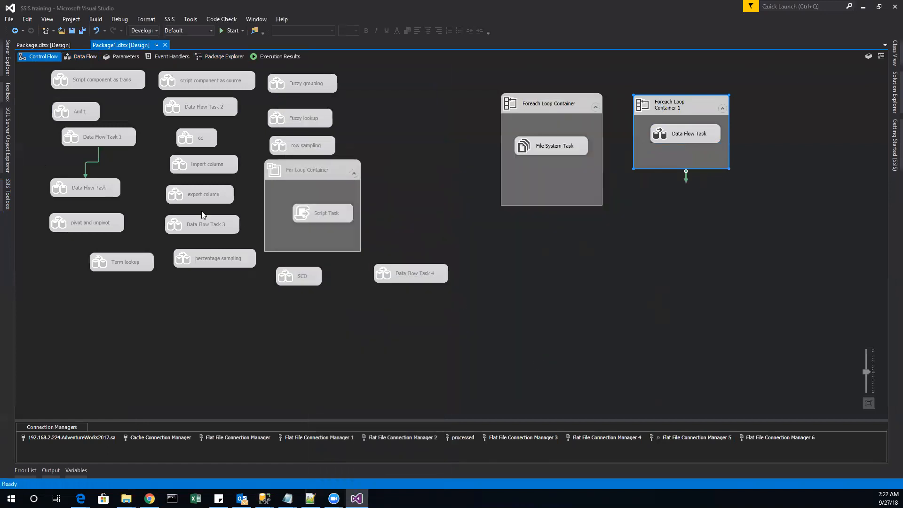
# Add another Foreach Loop Container to the empty area below the existing loop containers and open its editor
pyautogui.click(10, 200)
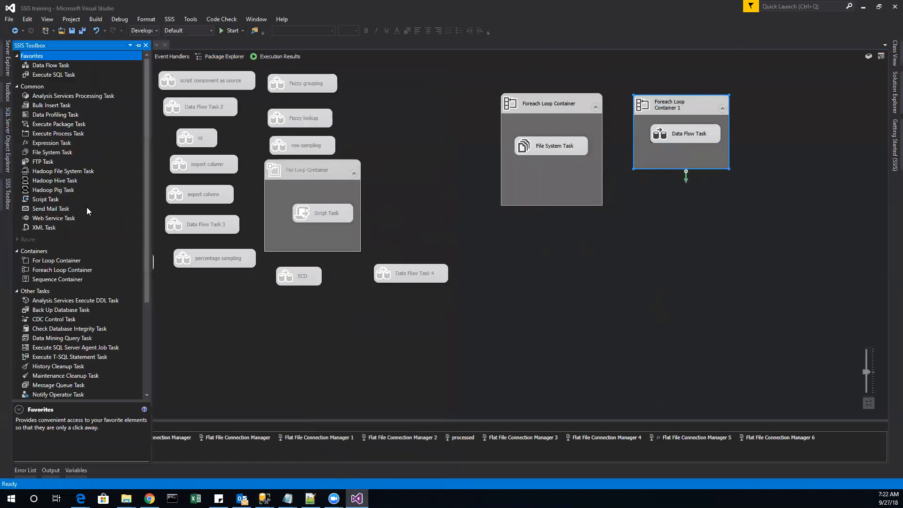
pyautogui.click(72, 273)
pyautogui.moveTo(71, 273); pyautogui.dragTo(601, 258)
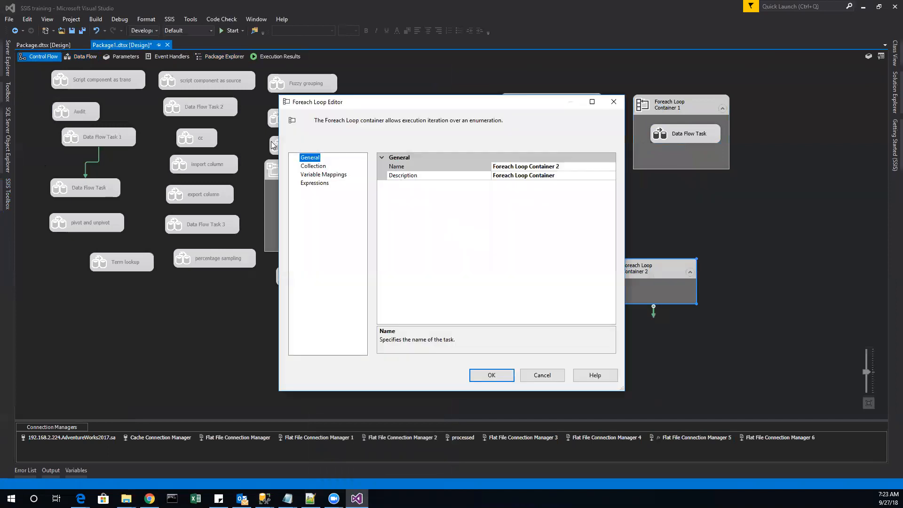
# Set the new loop container's collection enumerator to Foreach SMO Enumerator
pyautogui.click(303, 168)
pyautogui.click(596, 168)
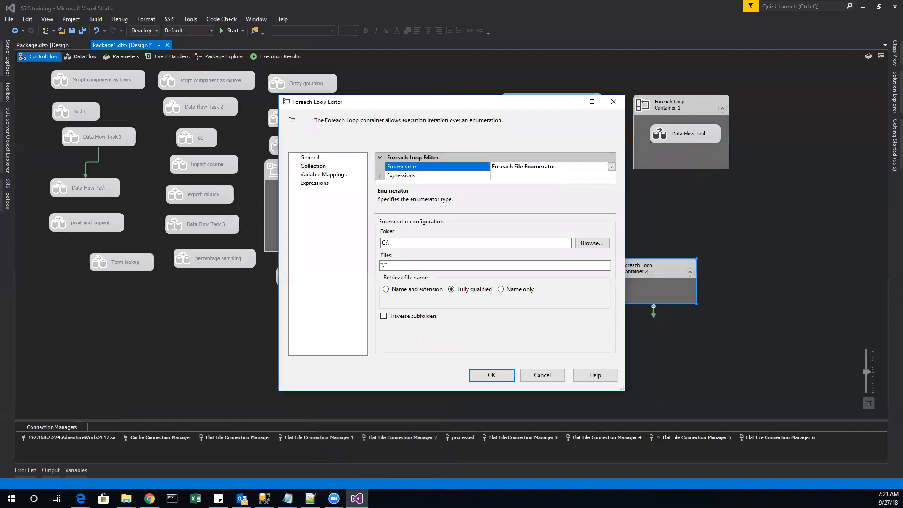
pyautogui.click(611, 167)
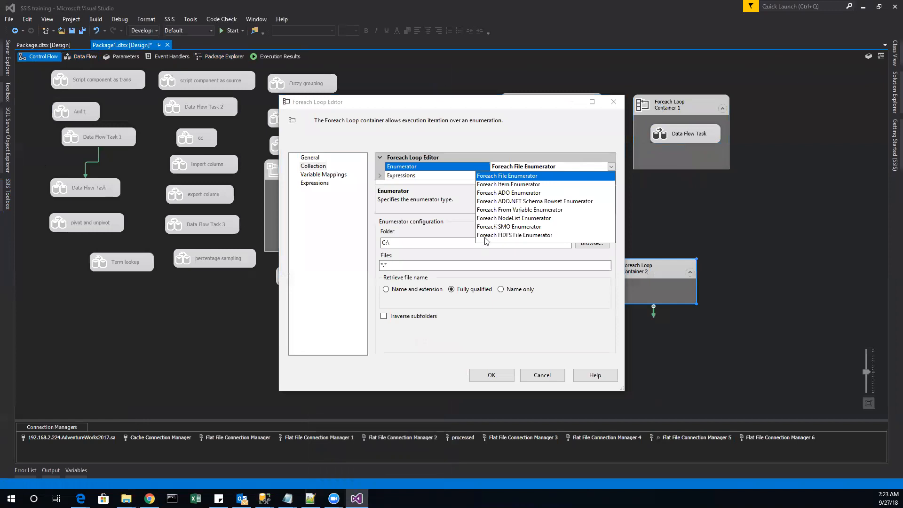
pyautogui.click(508, 227)
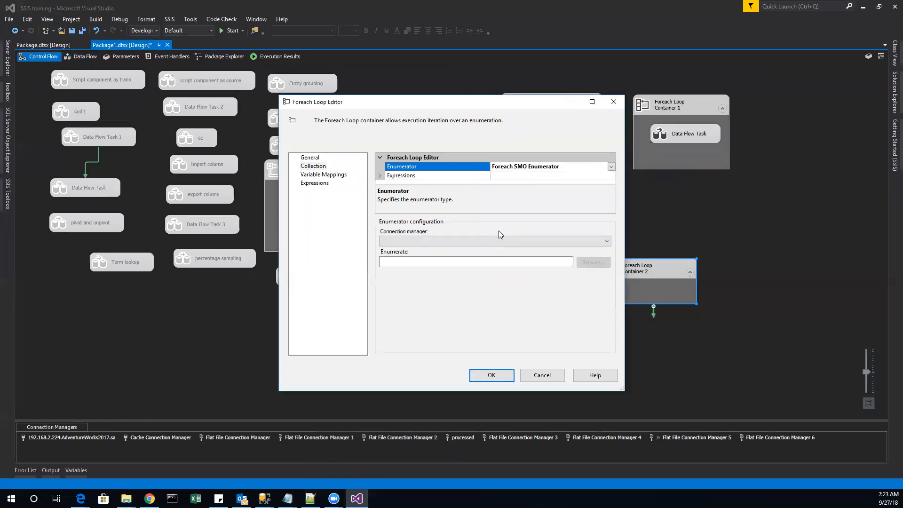
# Create an SMO connection to server 192.168.2.223 using SQL Server Authentication with user name sa and the account password
pyautogui.click(512, 239)
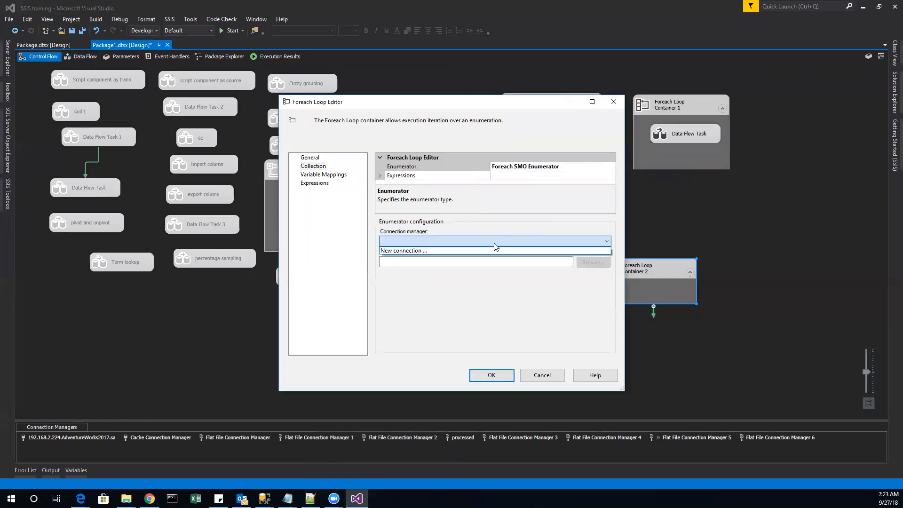
pyautogui.click(448, 250)
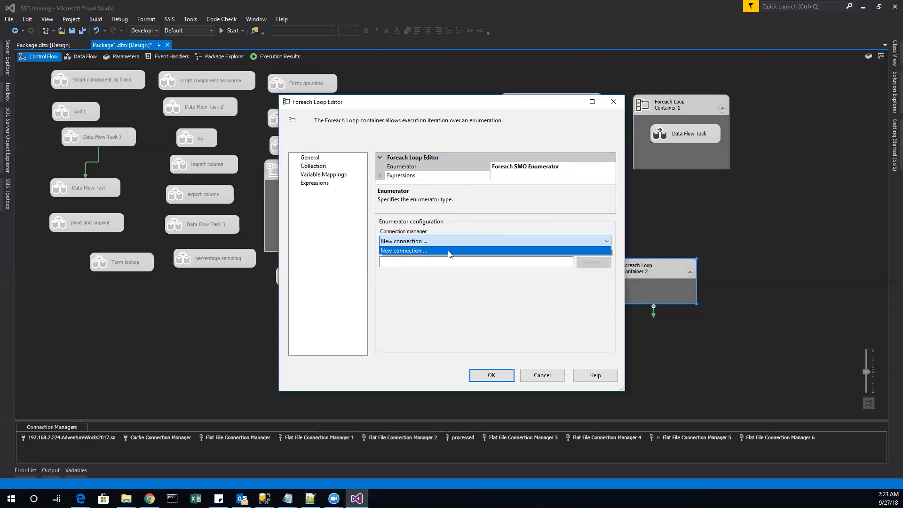
pyautogui.click(448, 251)
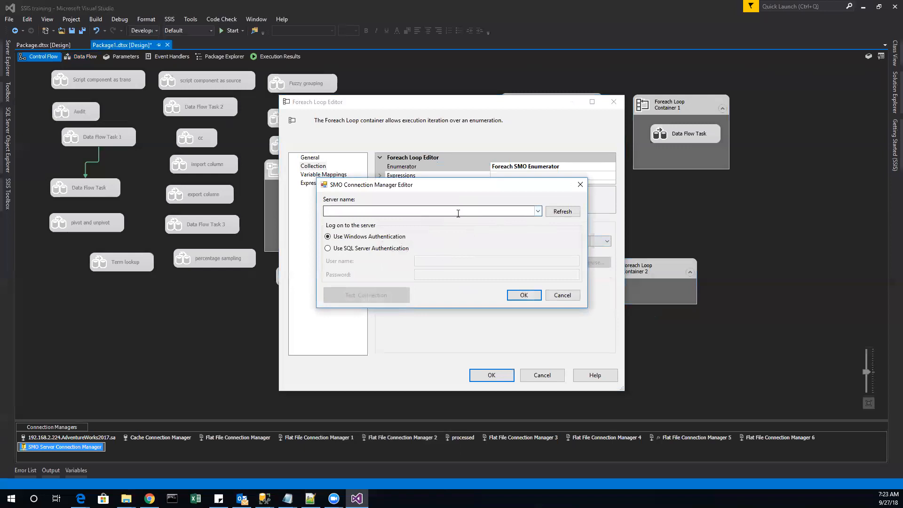
pyautogui.click(433, 211)
pyautogui.write('192.168.2.223')
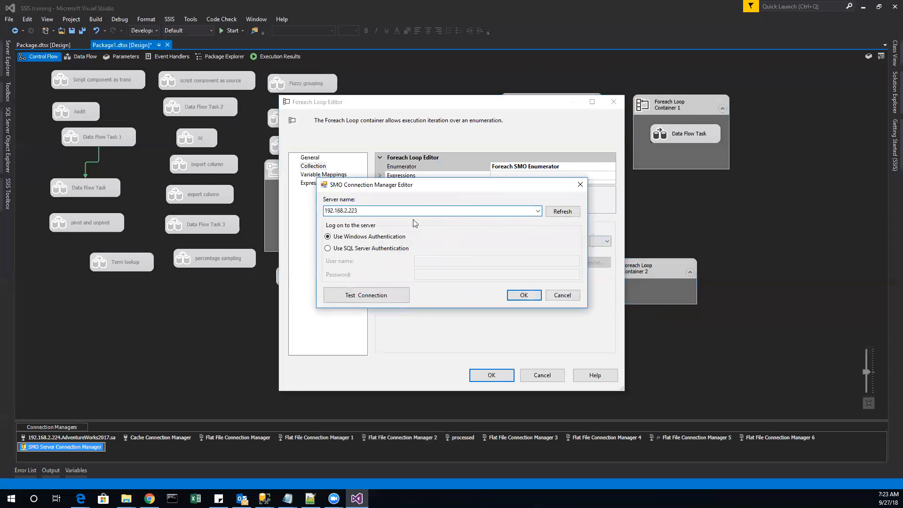
pyautogui.click(353, 248)
pyautogui.click(431, 261)
pyautogui.write('sa')
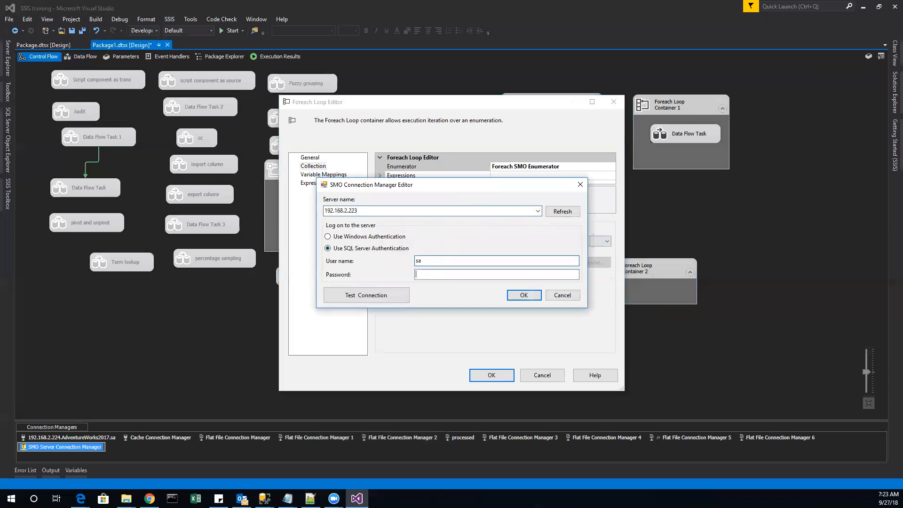
pyautogui.press('Tab')
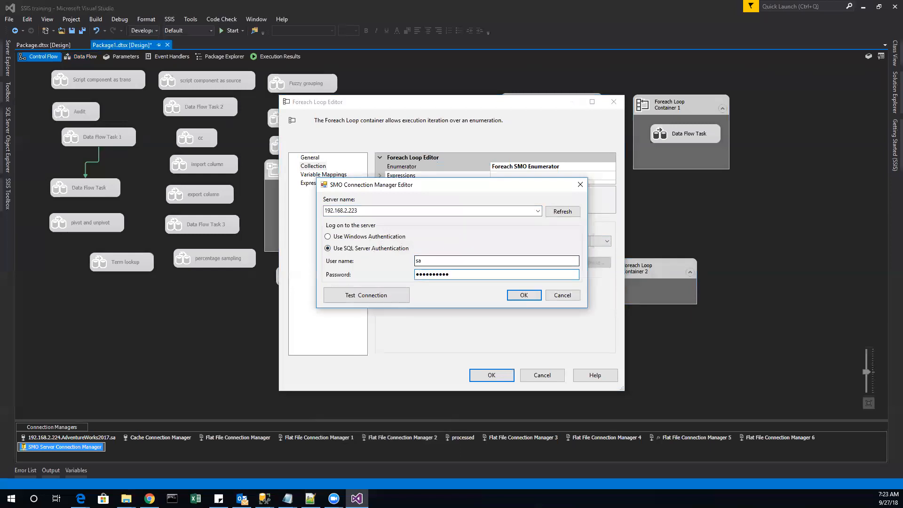
pyautogui.press('Return')
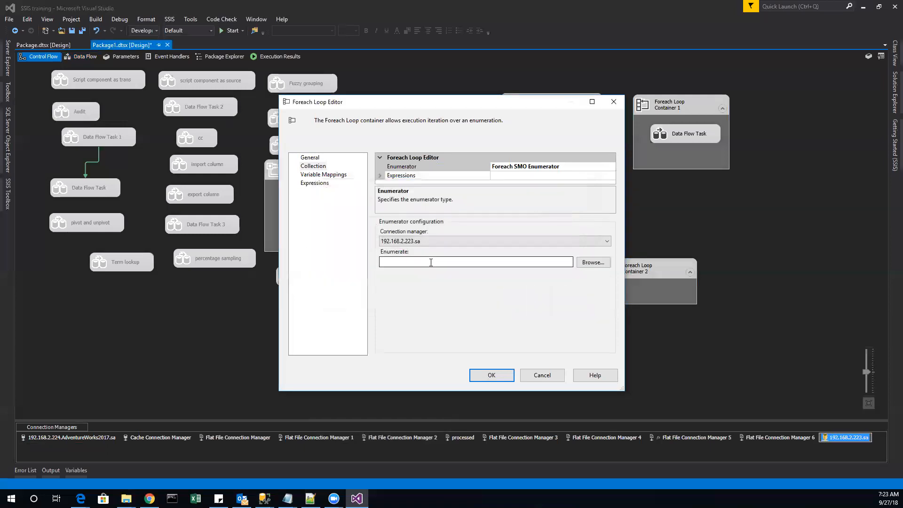
# Try to browse the objects available for enumeration on server 192.168.2.223
pyautogui.click(598, 266)
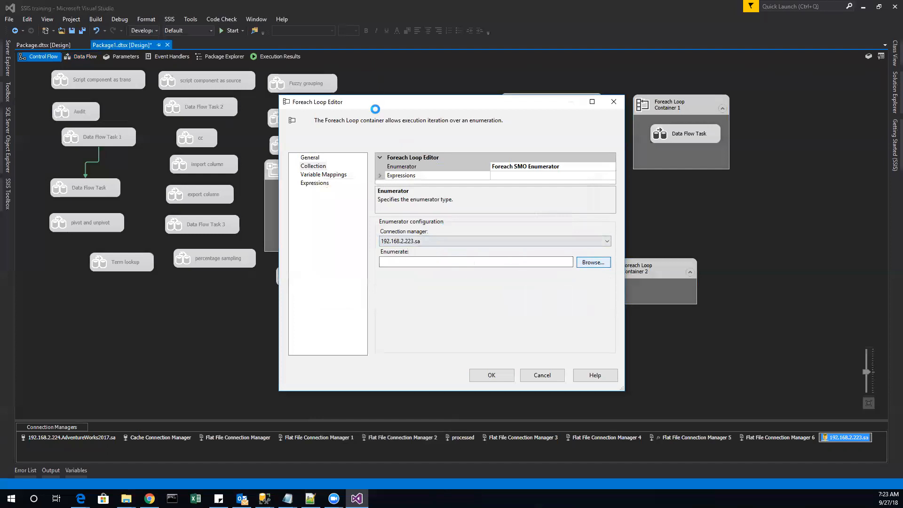
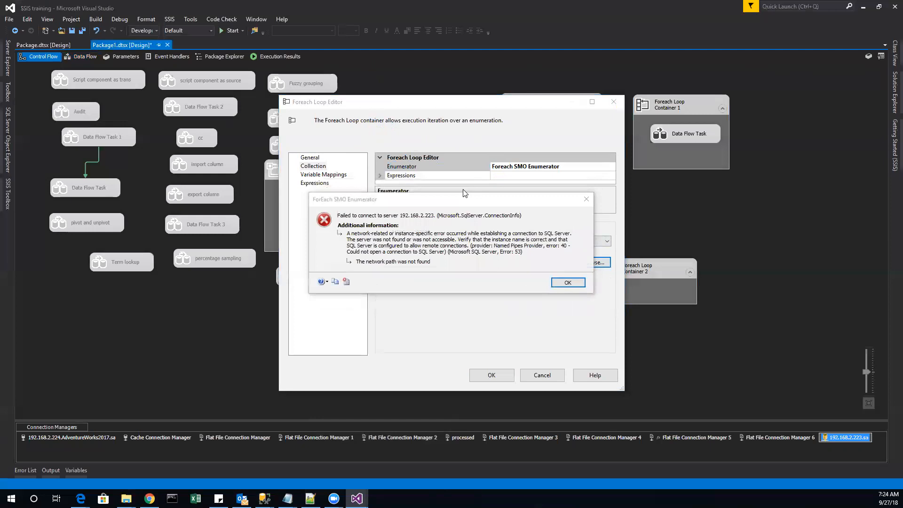
pyautogui.click(564, 282)
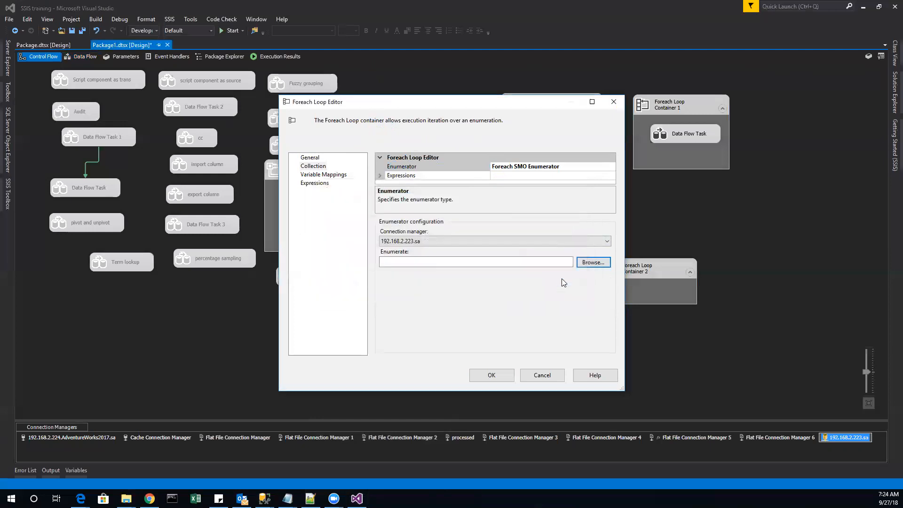
# Create a new SMO connection to server 192.168.2.224 using SQL Server Authentication with user name sa and the account password
pyautogui.click(518, 241)
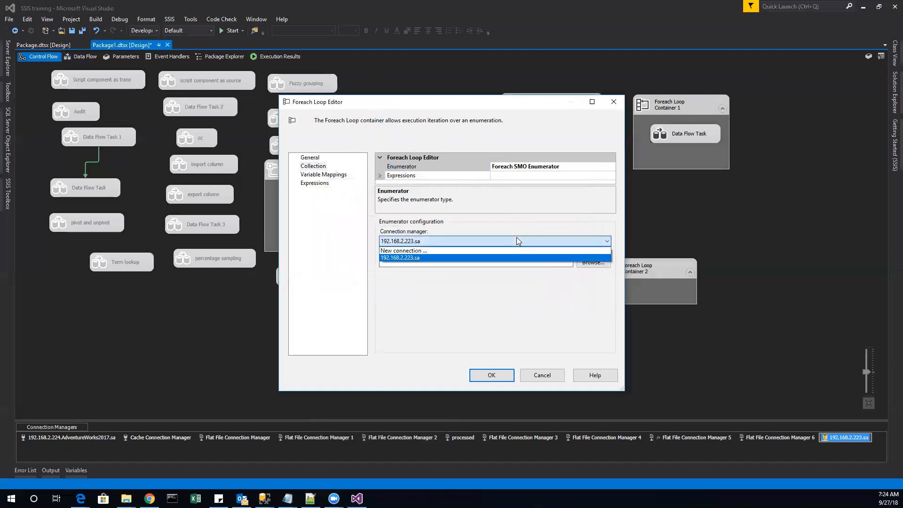
pyautogui.click(428, 251)
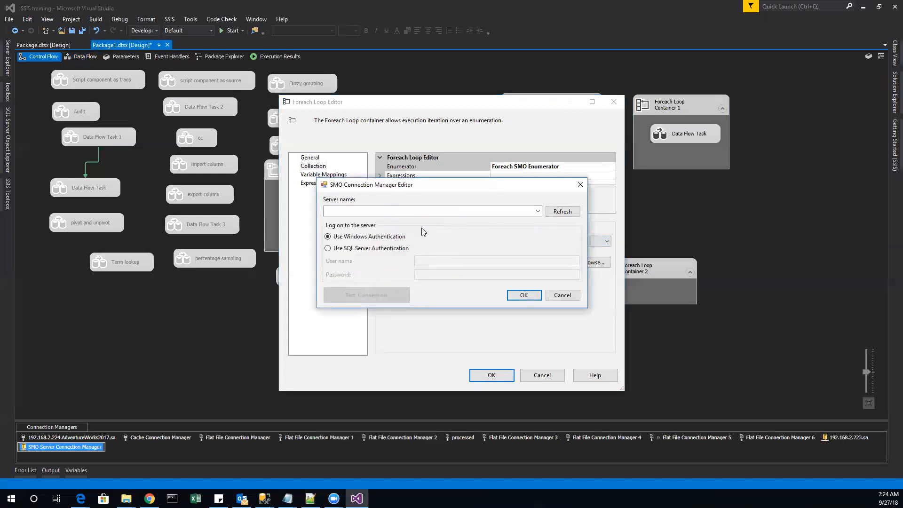
pyautogui.click(524, 211)
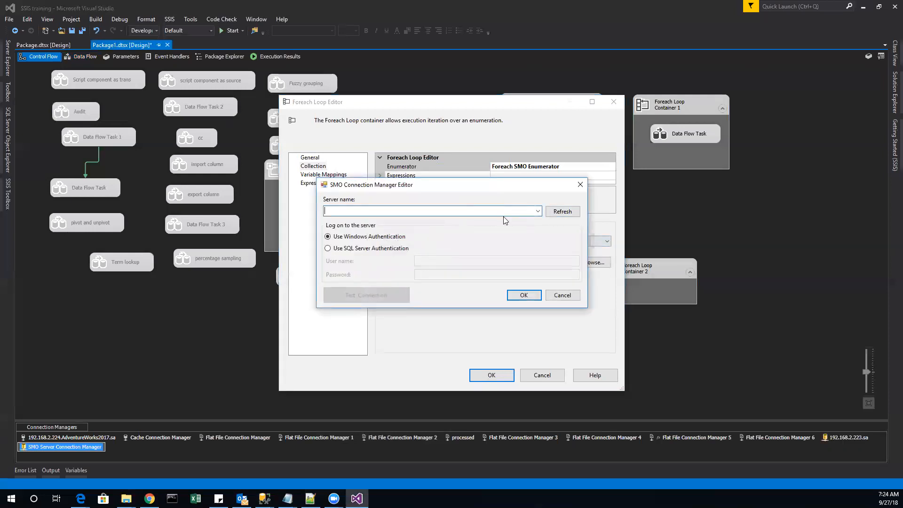
pyautogui.write('192.168.')
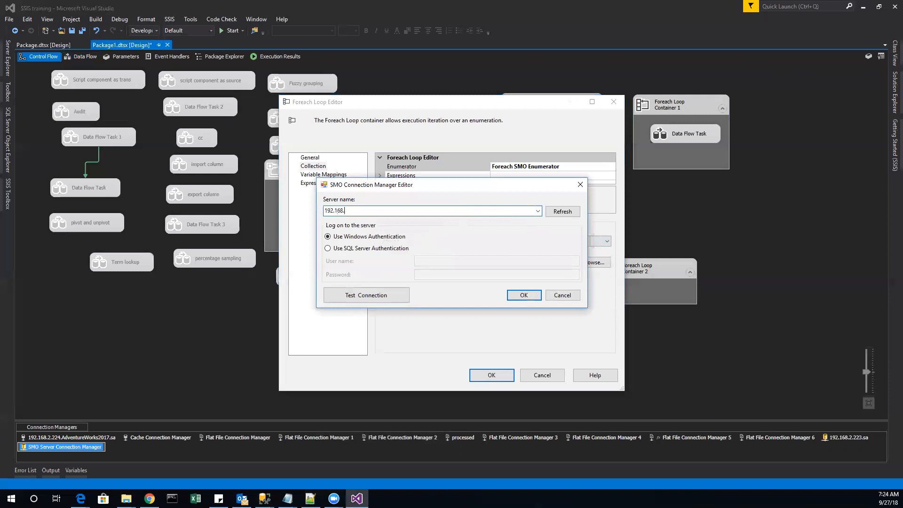
pyautogui.press('Tab')
pyautogui.press('Tab')
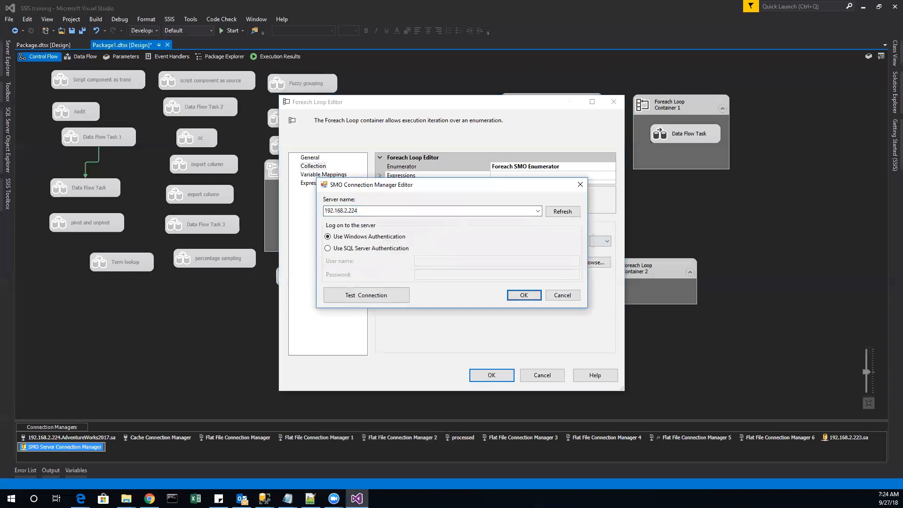
pyautogui.click(341, 248)
pyautogui.click(430, 261)
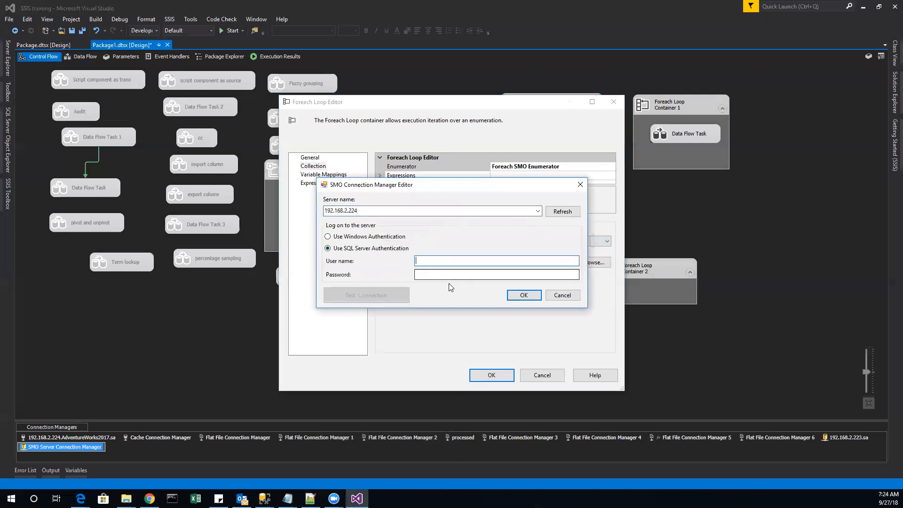
pyautogui.write('sa')
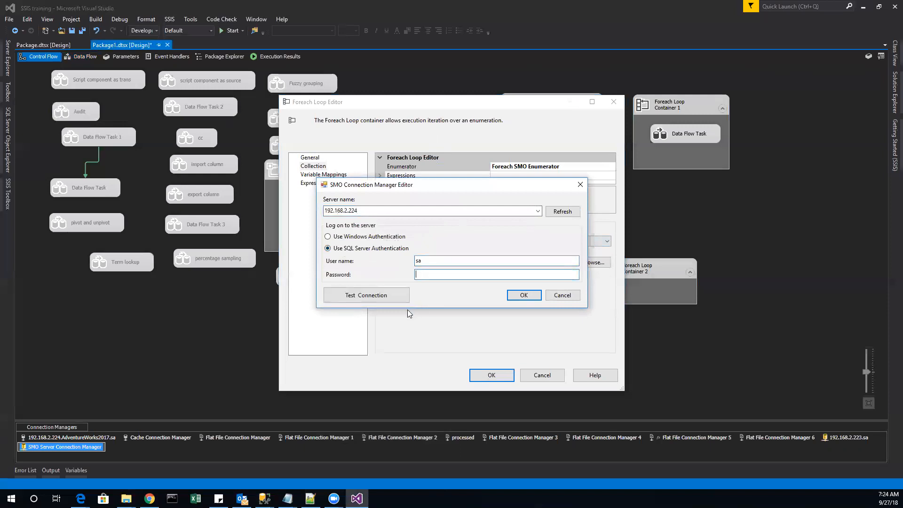
pyautogui.write('*****')
pyautogui.press('Return')
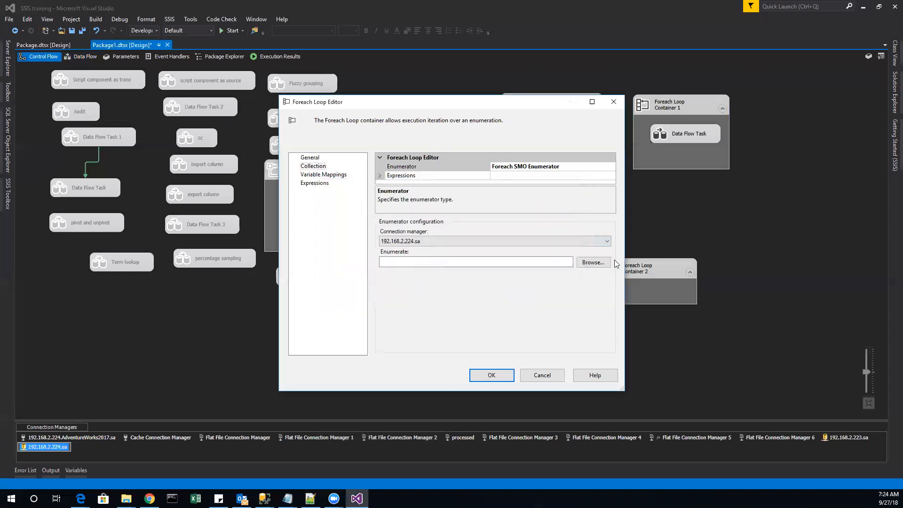
# Set the loop to enumerate the Views of the AdventureWorks2017 database, with Names as the enumeration type
pyautogui.click(589, 262)
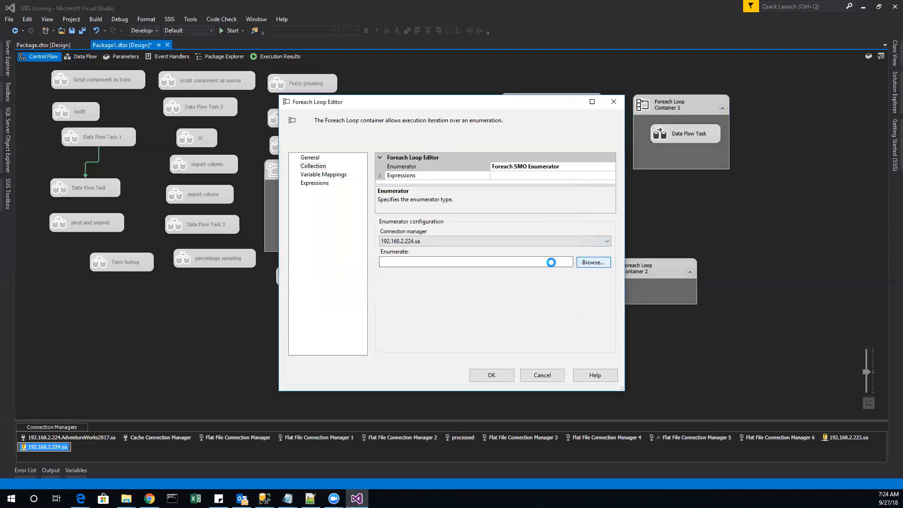
pyautogui.click(355, 179)
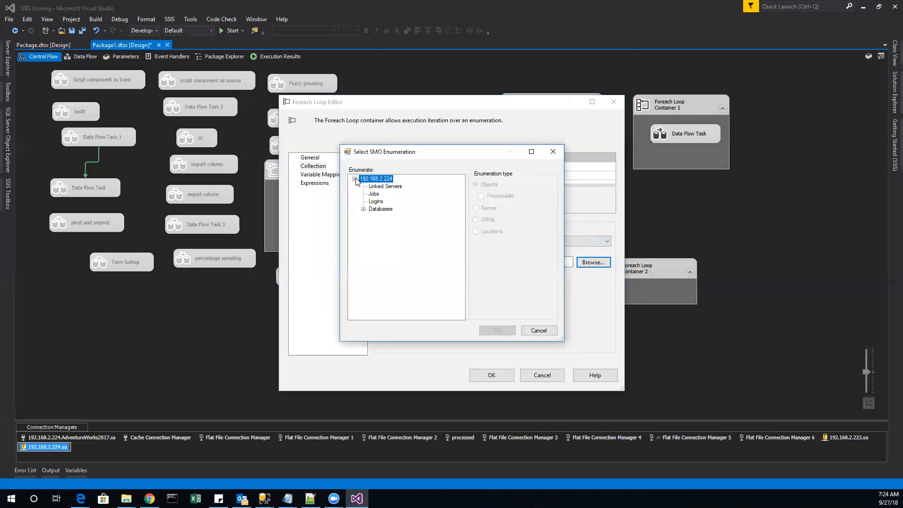
pyautogui.click(364, 209)
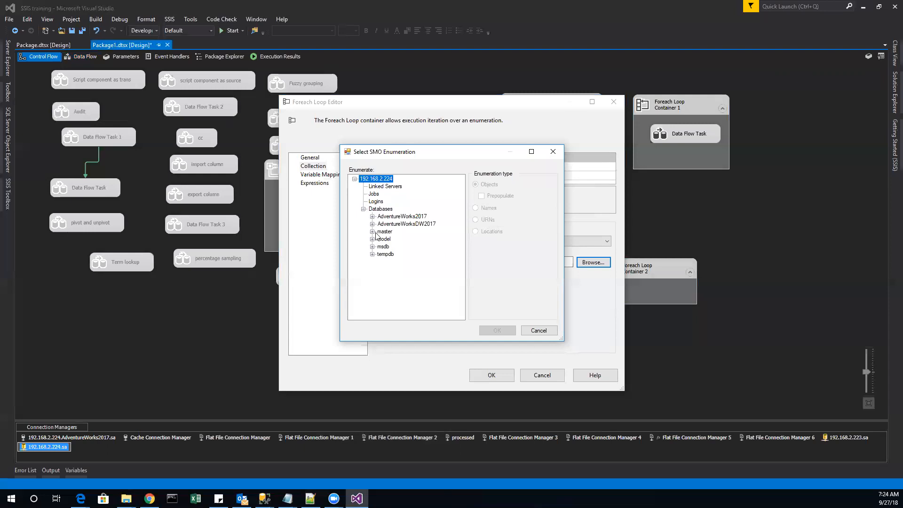
pyautogui.click(372, 216)
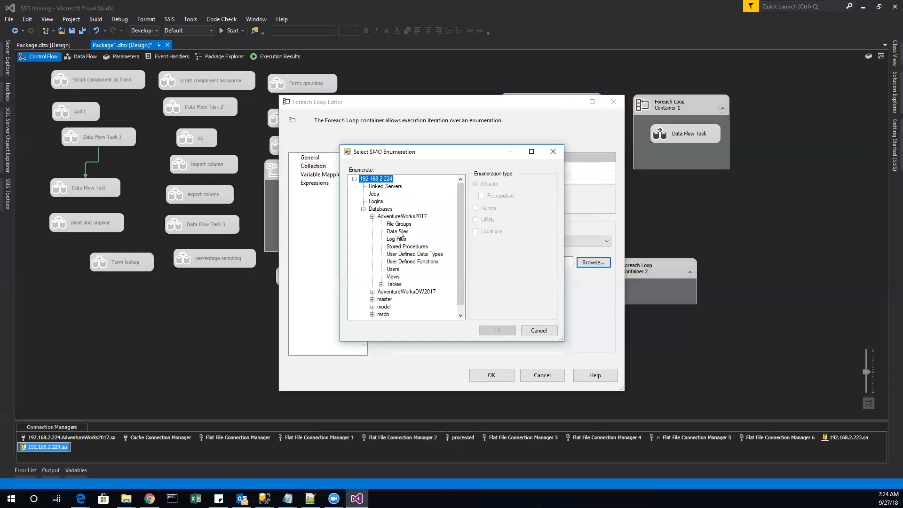
pyautogui.click(394, 277)
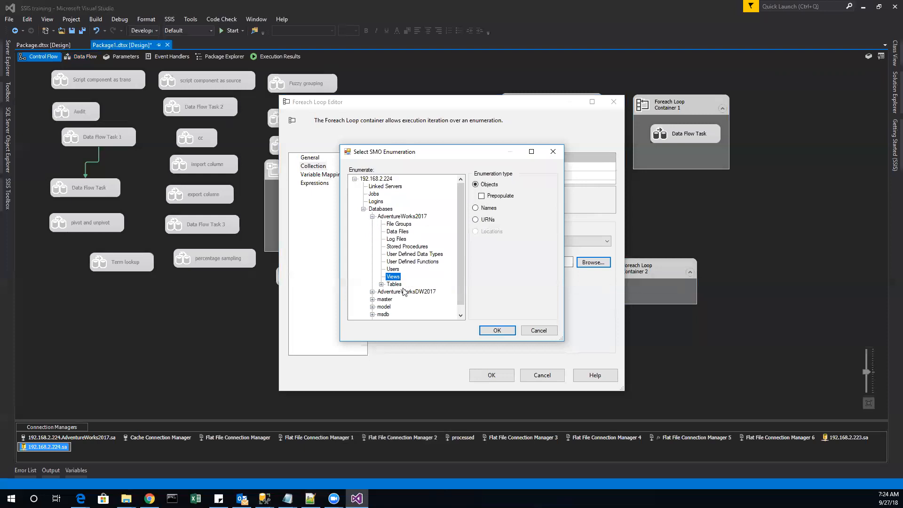
pyautogui.click(477, 209)
pyautogui.click(497, 331)
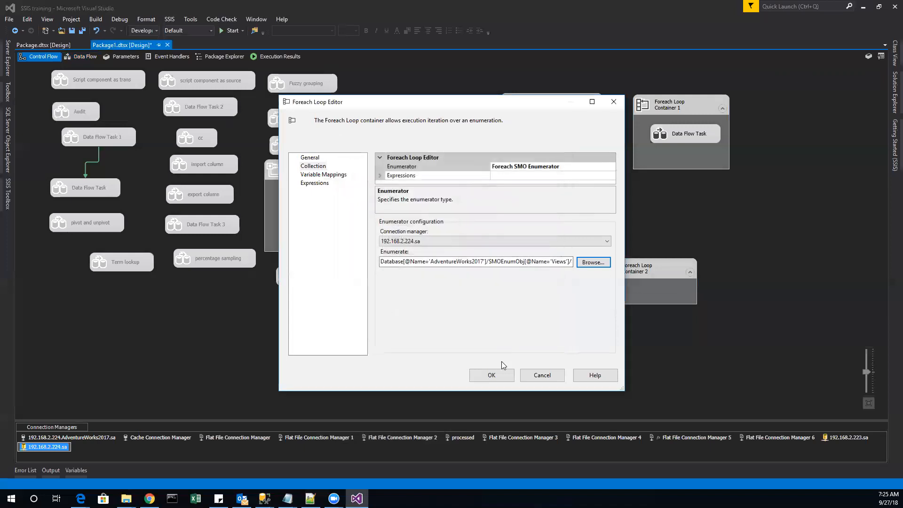
# Map the loop's collection value to a new String variable named vw_name, accept the editor, and make Foreach Loop Container 2 taller
pyautogui.click(324, 175)
pyautogui.click(404, 187)
pyautogui.click(452, 186)
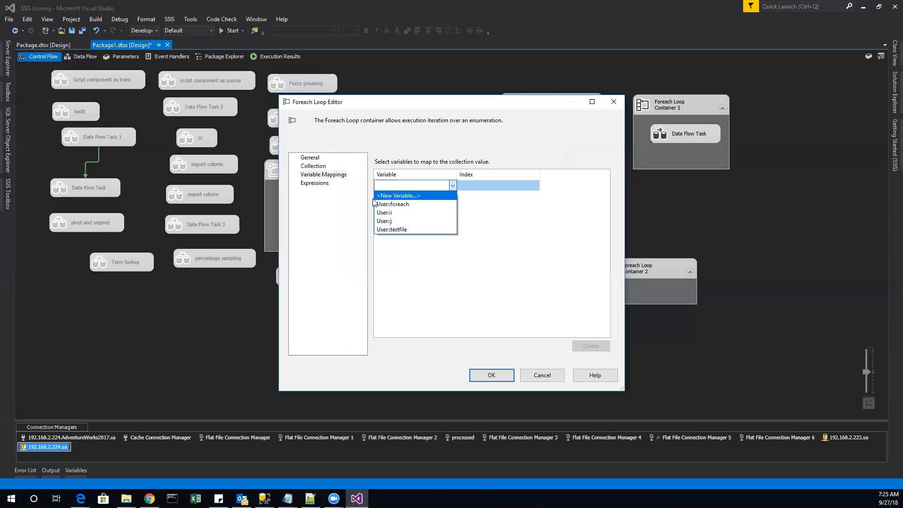
pyautogui.click(410, 195)
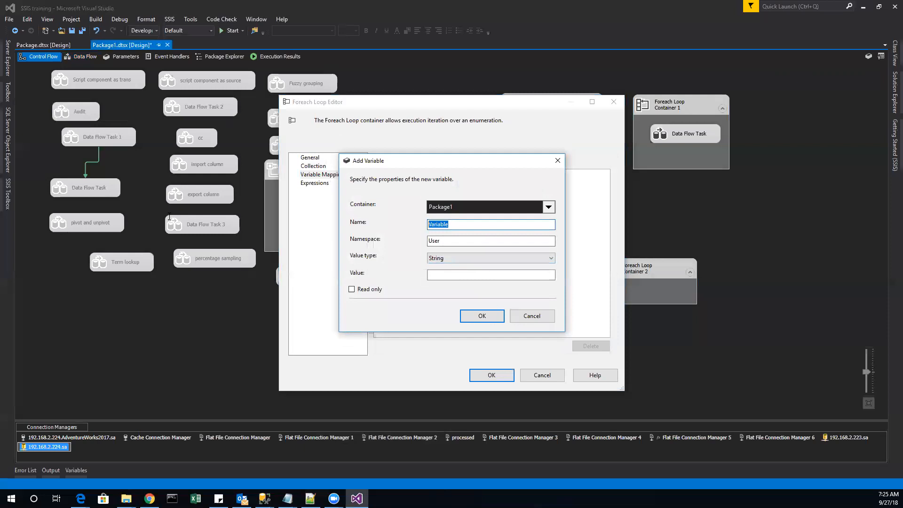
pyautogui.write('V')
pyautogui.click(488, 318)
pyautogui.click(492, 376)
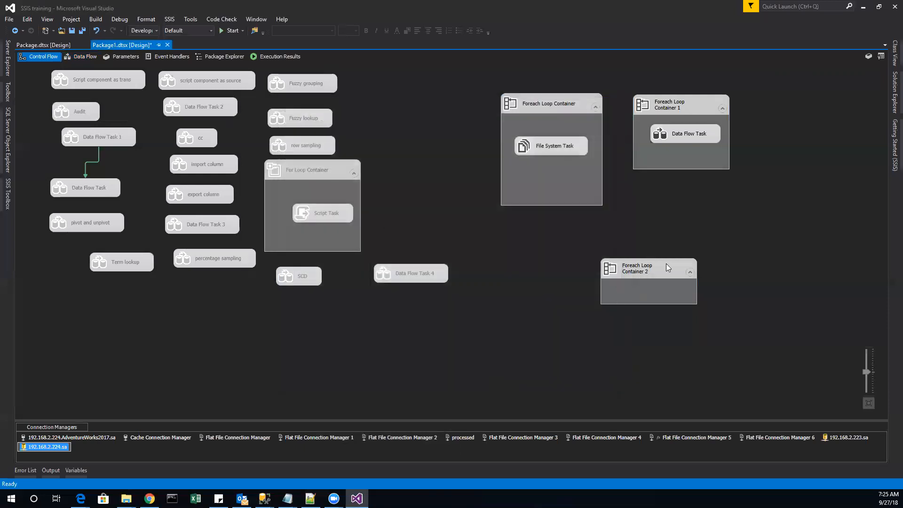
pyautogui.click(640, 303)
pyautogui.moveTo(655, 303); pyautogui.dragTo(654, 341)
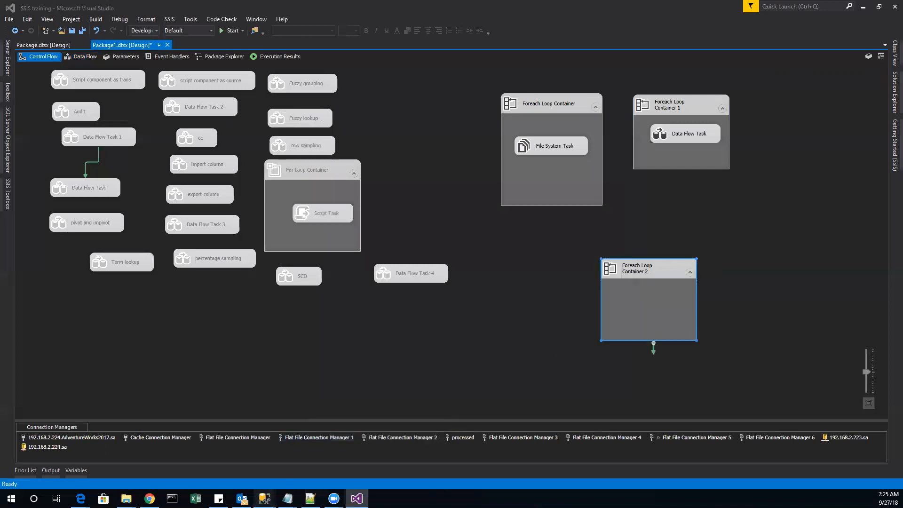
# Switch to SQL Server Management Studio and examine the list of views in the AdventureWorks2017 database, then return to Visual Studio
pyautogui.click(264, 499)
pyautogui.click(397, 462)
pyautogui.click(8, 80)
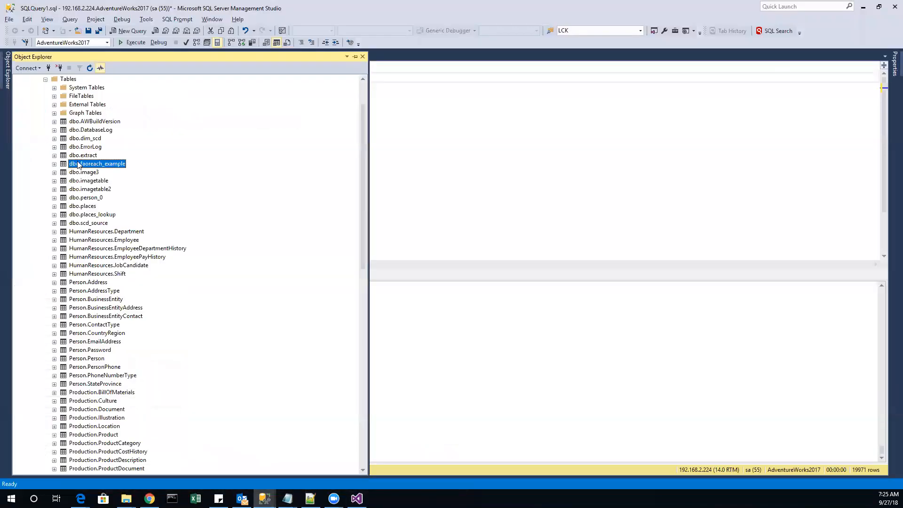
pyautogui.press('Left')
pyautogui.press('Left')
pyautogui.press('Down')
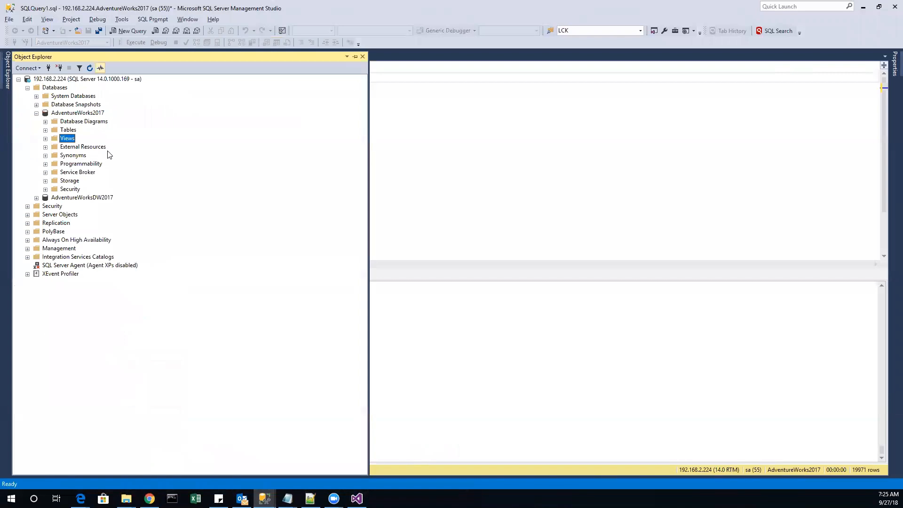
pyautogui.press('Right')
pyautogui.press('Down')
pyautogui.press('Down')
pyautogui.press('Down')
pyautogui.press('Down')
pyautogui.press('Down')
pyautogui.press('Down')
pyautogui.press('Down')
pyautogui.press('Down')
pyautogui.press('Down')
pyautogui.press('Down')
pyautogui.press('Down')
pyautogui.press('Down')
pyautogui.press('Down')
pyautogui.press('Down')
pyautogui.press('Down')
pyautogui.press('Down')
pyautogui.press('Down')
pyautogui.press('Down')
pyautogui.press('Down')
pyautogui.press('Down')
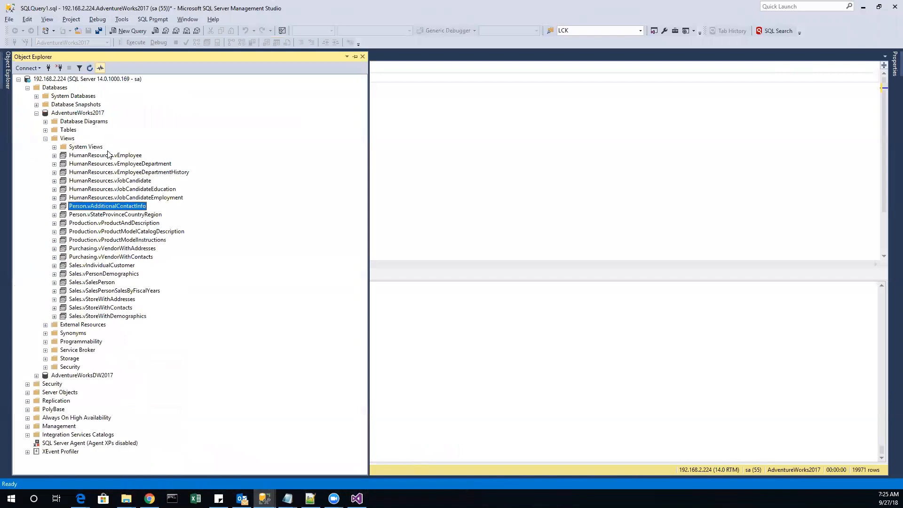
pyautogui.press('Up')
pyautogui.press('Up')
pyautogui.press('Up')
pyautogui.press('Up')
pyautogui.press('Up')
pyautogui.press('Up')
pyautogui.press('Up')
pyautogui.press('Up')
pyautogui.press('Up')
pyautogui.press('Up')
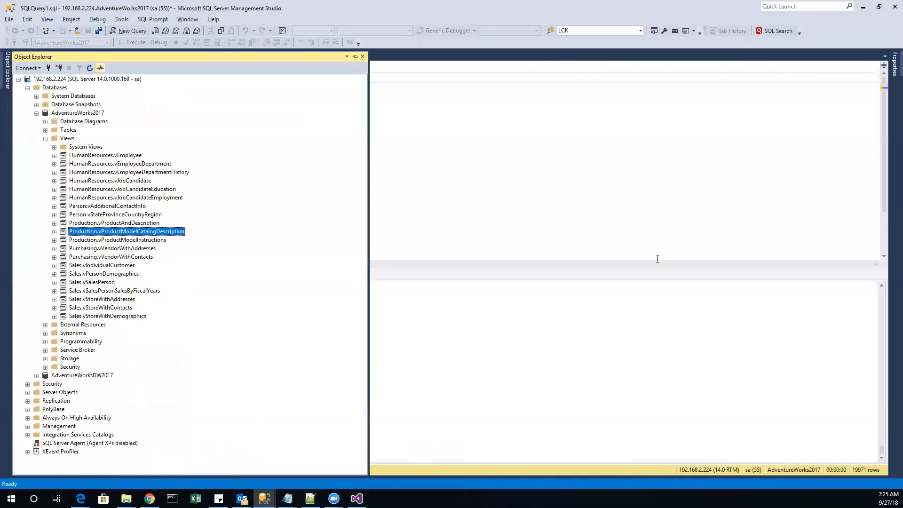
pyautogui.click(862, 6)
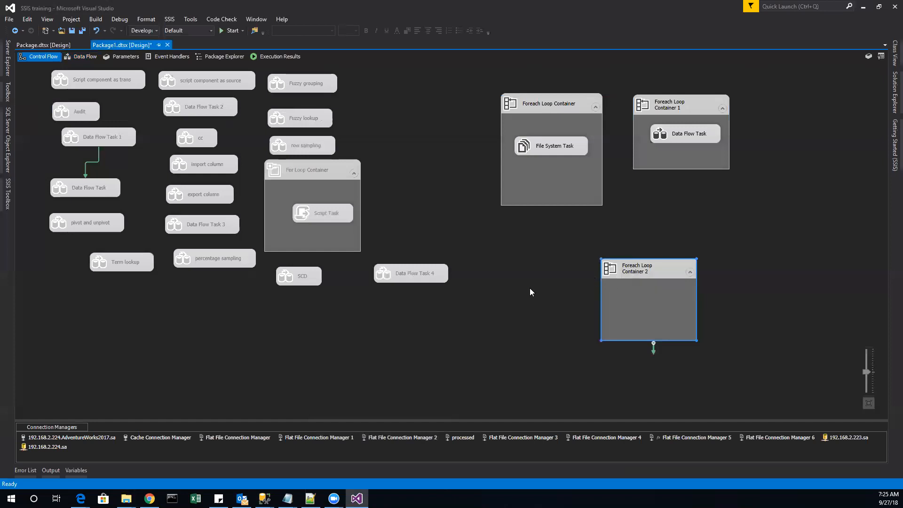
# Add a Script Task inside Foreach Loop Container 2 and open its editor
pyautogui.click(8, 194)
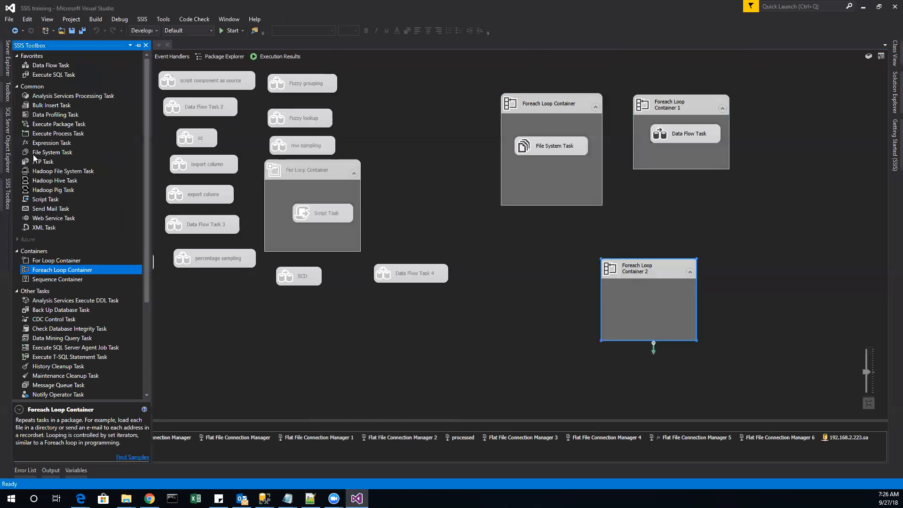
pyautogui.click(43, 199)
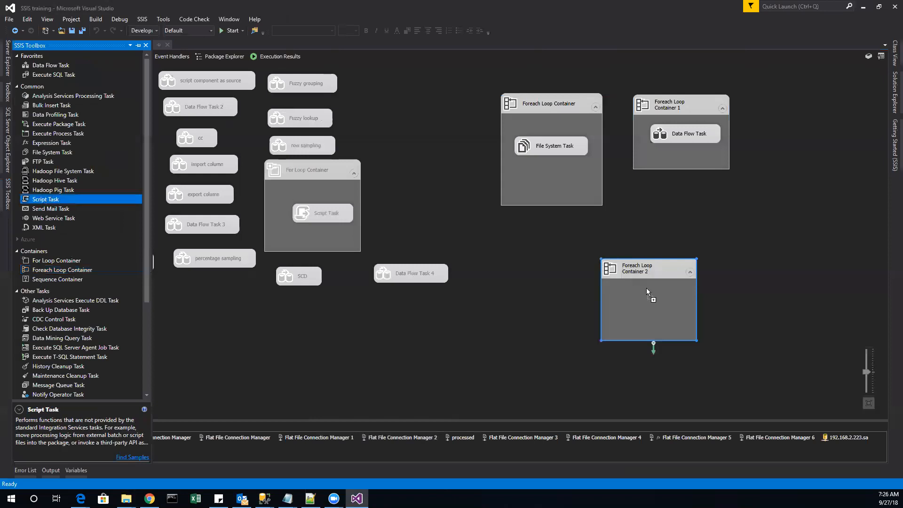
pyautogui.click(623, 316)
pyautogui.doubleClick(659, 306)
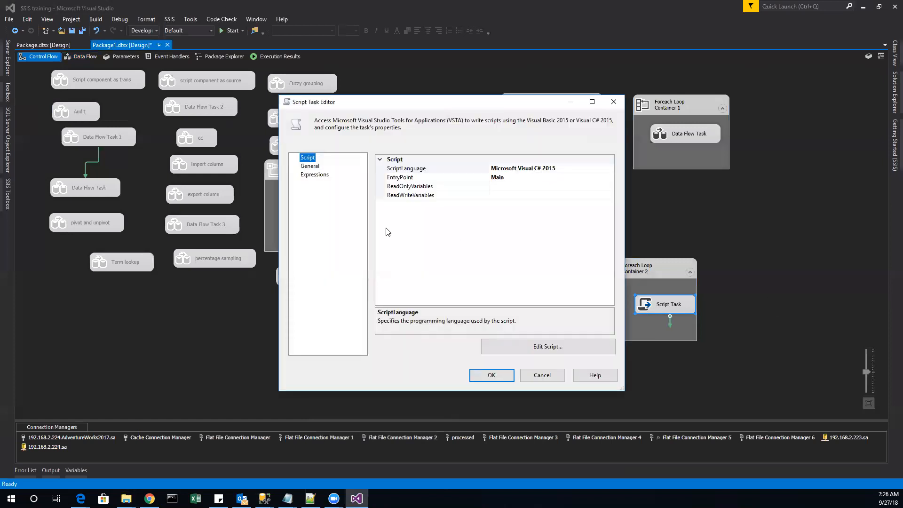
# Set the Script Task's ReadOnlyVariables to User::vw_name and accept the task settings
pyautogui.click(521, 196)
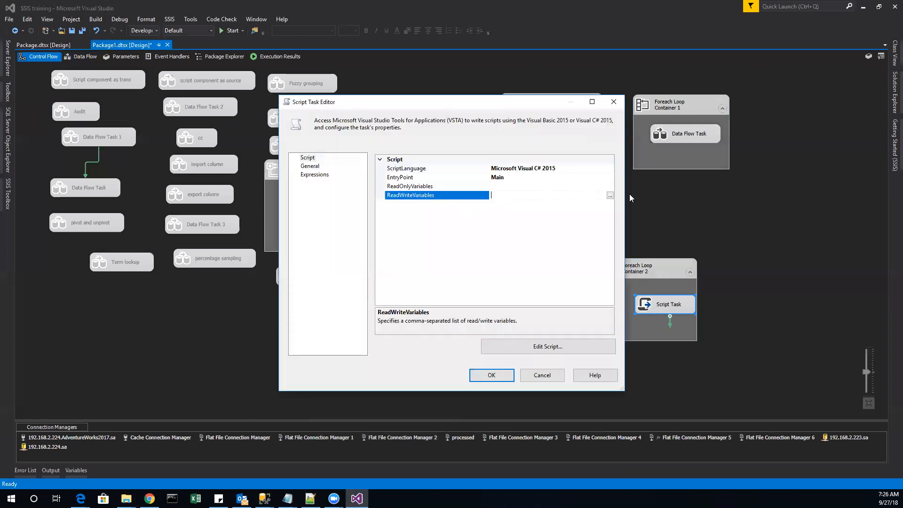
pyautogui.click(580, 189)
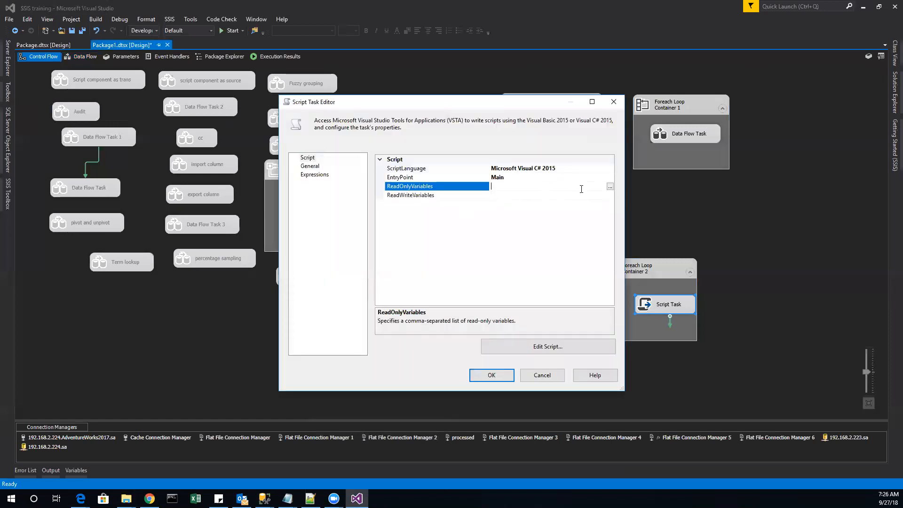
pyautogui.click(611, 187)
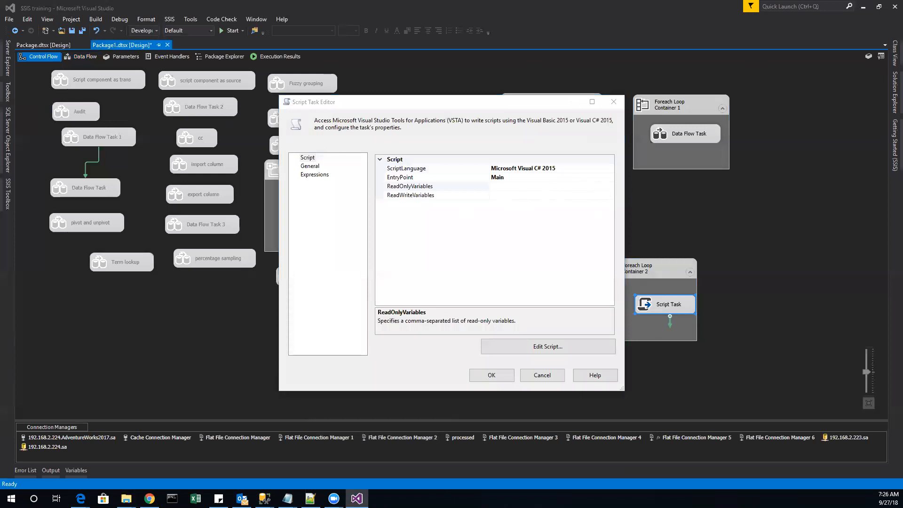
pyautogui.scroll(-2, 540, 221)
pyautogui.scroll(-5, 540, 221)
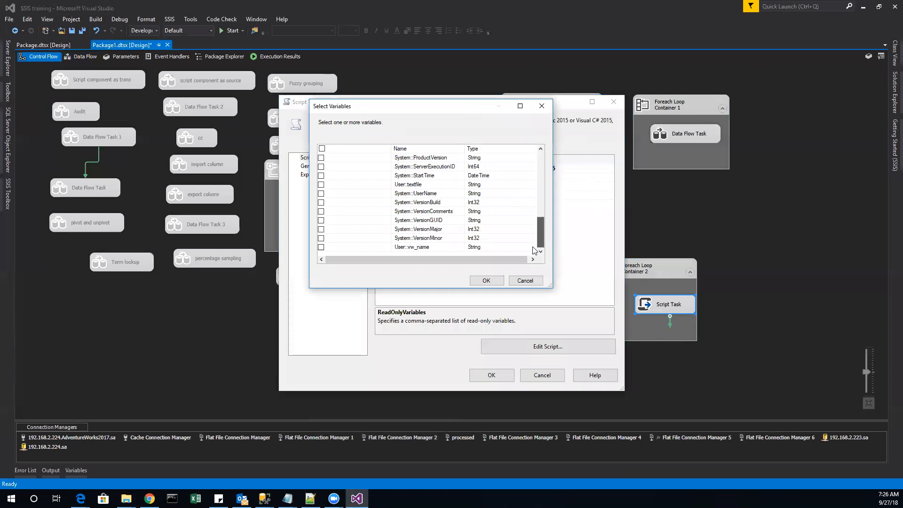
pyautogui.click(320, 247)
pyautogui.click(486, 280)
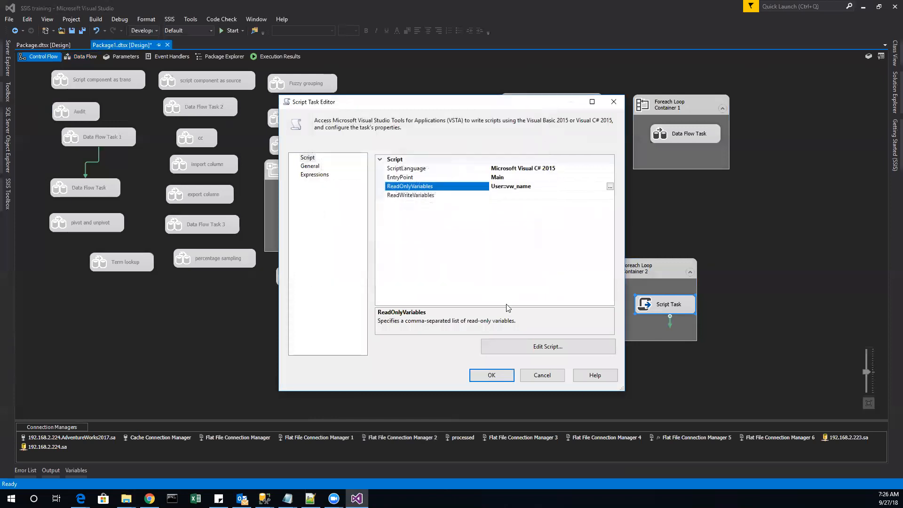
pyautogui.click(500, 376)
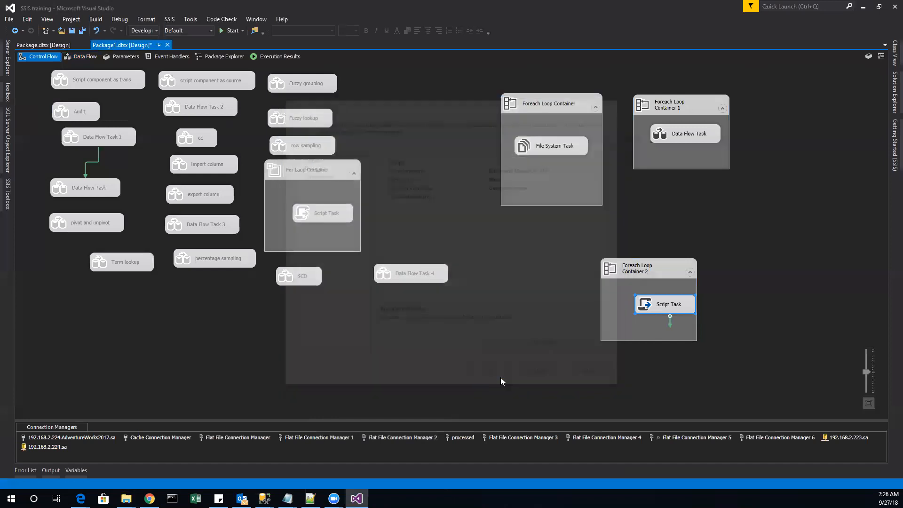
# Open the script of the Script Task in Foreach Loop Container 2 and begin a MessageBox call under the TODO comment in Main()
pyautogui.doubleClick(650, 311)
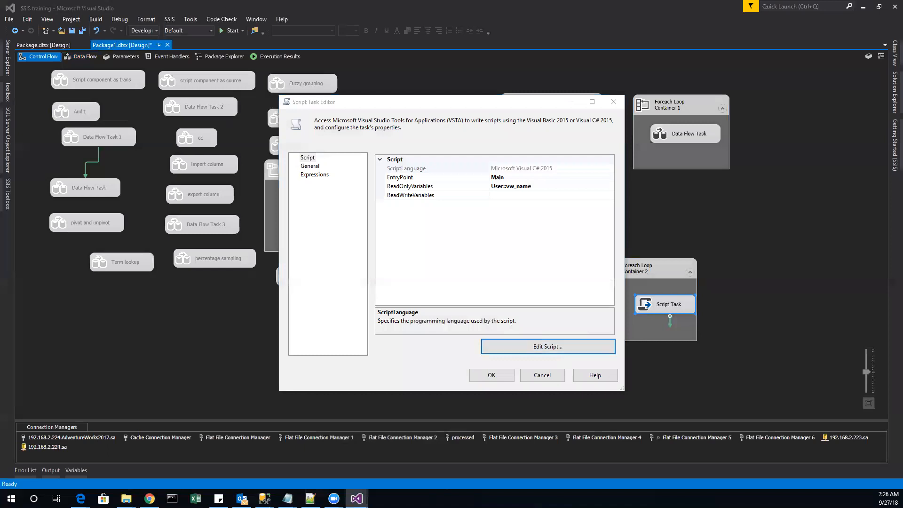
pyautogui.scroll(-15, 308, 367)
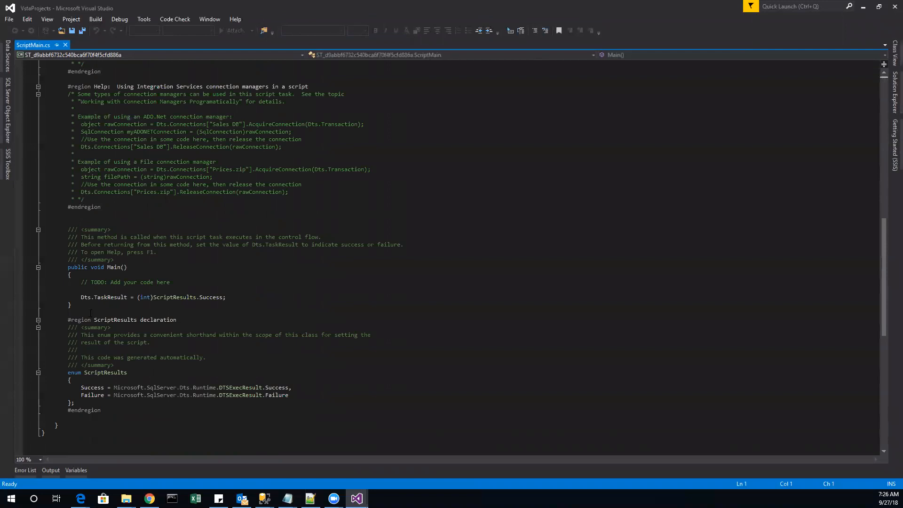
pyautogui.click(93, 291)
pyautogui.write('M')
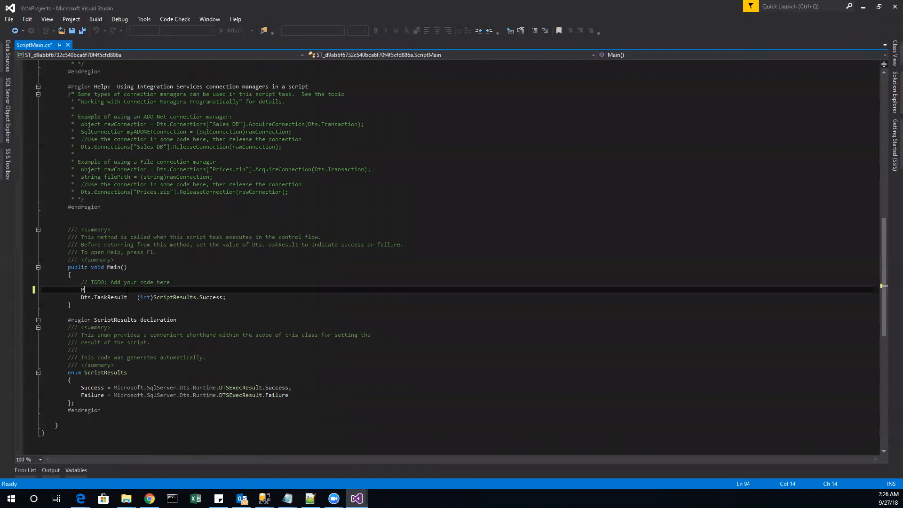
pyautogui.write('essa')
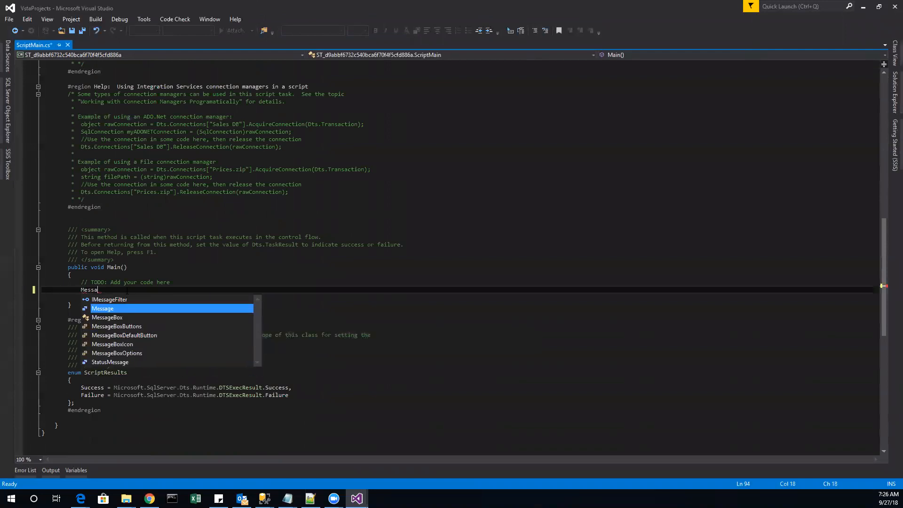
pyautogui.press('Tab')
pyautogui.write('.')
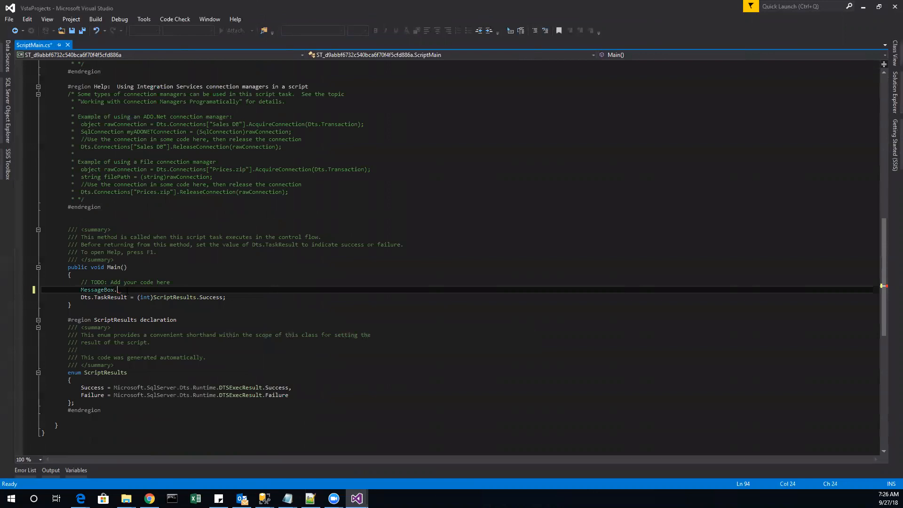
# Continue the MessageBox statement with Show["User::vw_name"].Value.Tostring()
pyautogui.write('Shoe')
pyautogui.press('BackSpace')
pyautogui.write('w')
pyautogui.write('(')
pyautogui.write('"')
pyautogui.write('User')
pyautogui.write('::')
pyautogui.write('vw')
pyautogui.write('_na')
pyautogui.write('me')
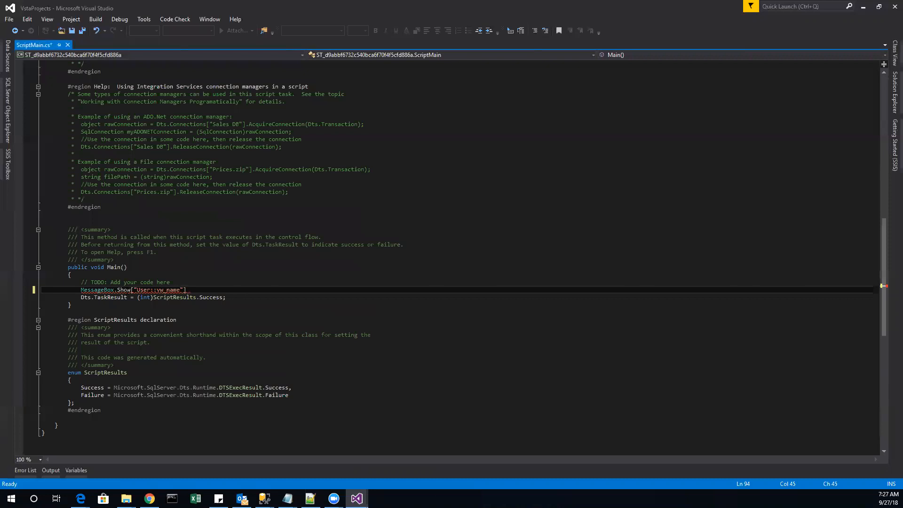
pyautogui.write('"].Value.Tostring()')
# Insert .Dts.Variables between Show and the bracketed "User::vw_name" in the MessageBox statement
pyautogui.click(131, 290)
pyautogui.write('.')
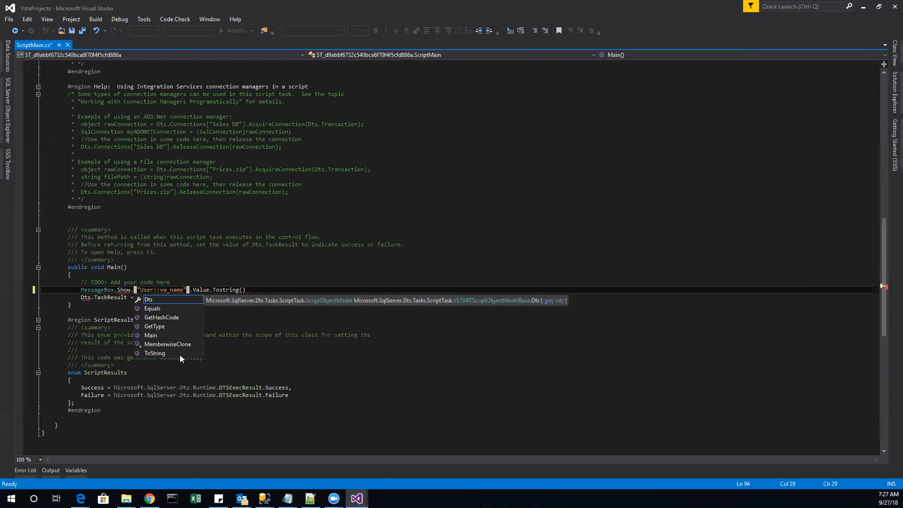
pyautogui.press('Tab')
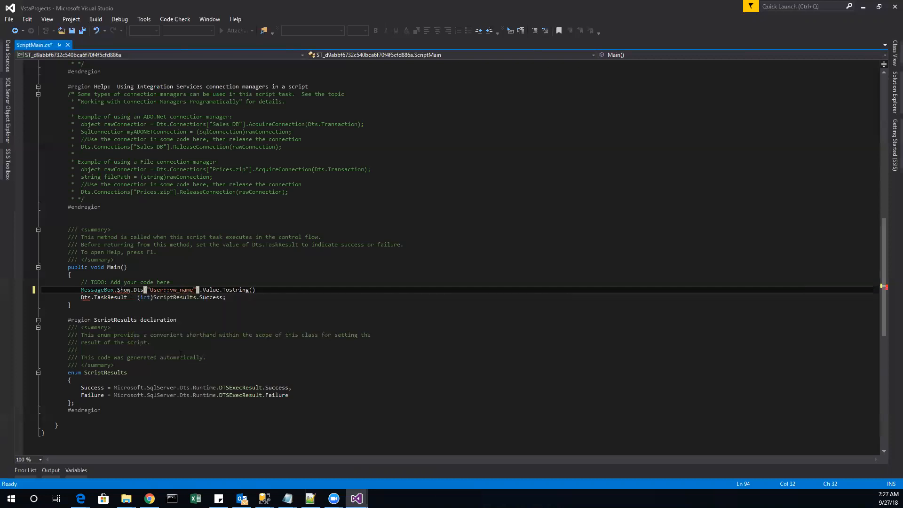
pyautogui.write('.V')
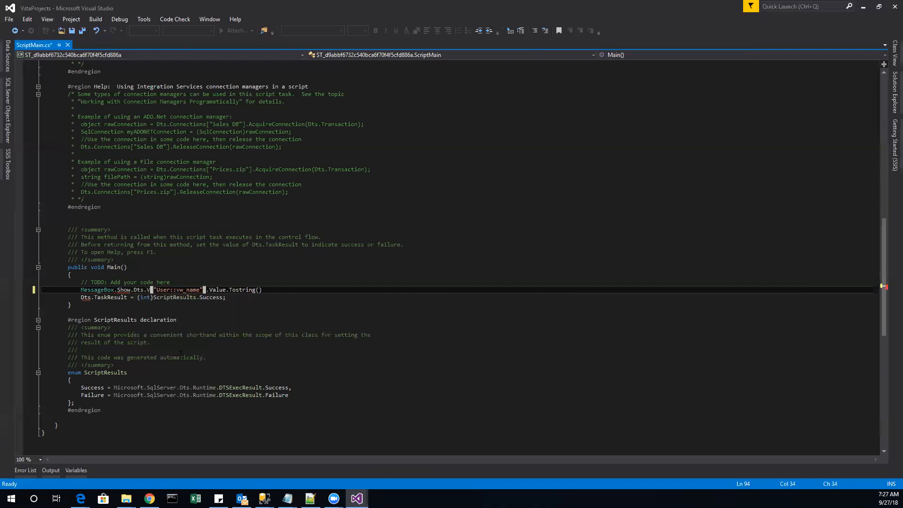
pyautogui.write('ariables')
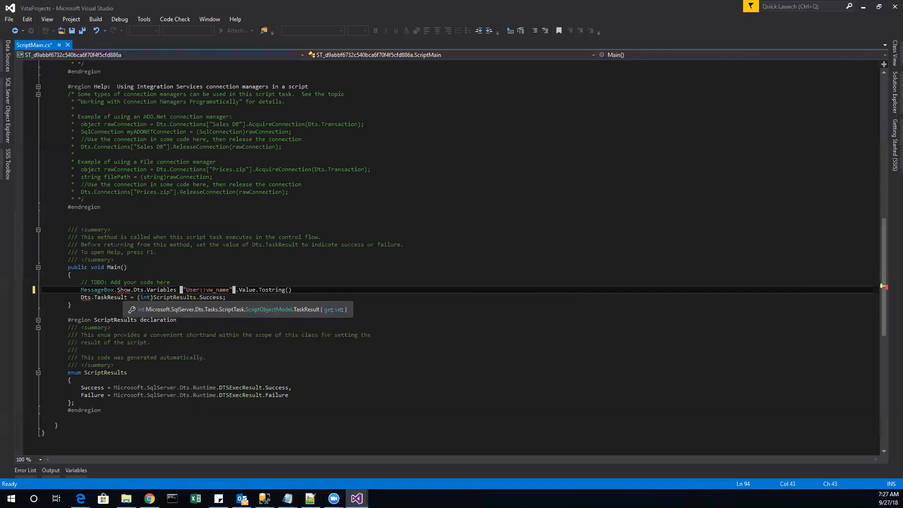
# Replace the dot after Show with an opening parenthesis and add the closing parenthesis at the end of the statement
pyautogui.moveTo(125, 290)
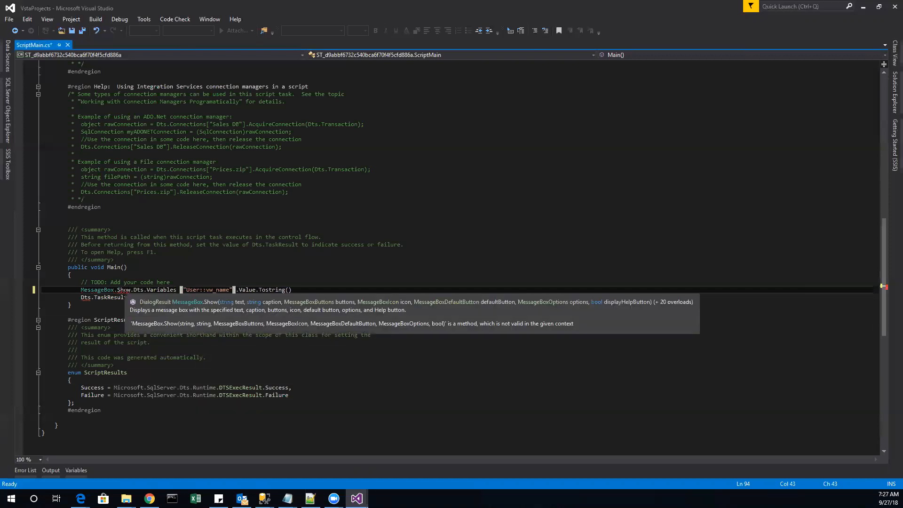
pyautogui.click(132, 291)
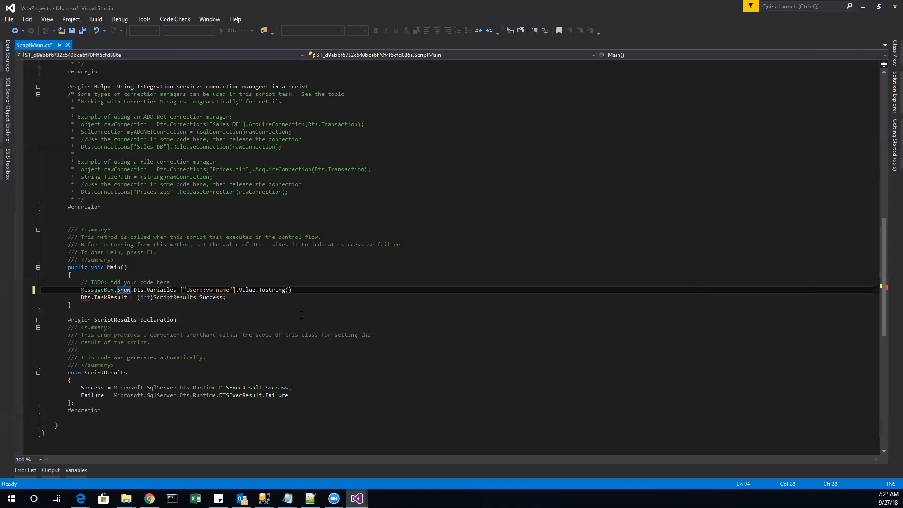
pyautogui.press('Delete')
pyautogui.write('(')
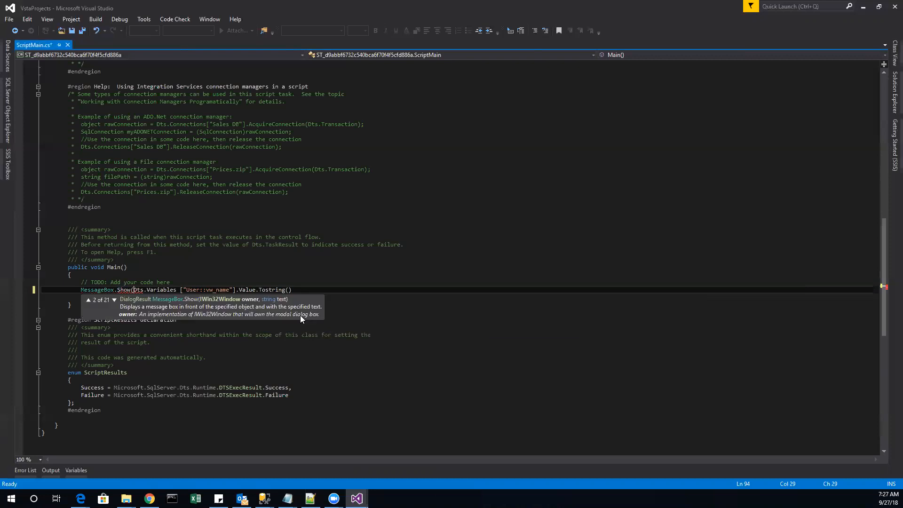
pyautogui.press('End')
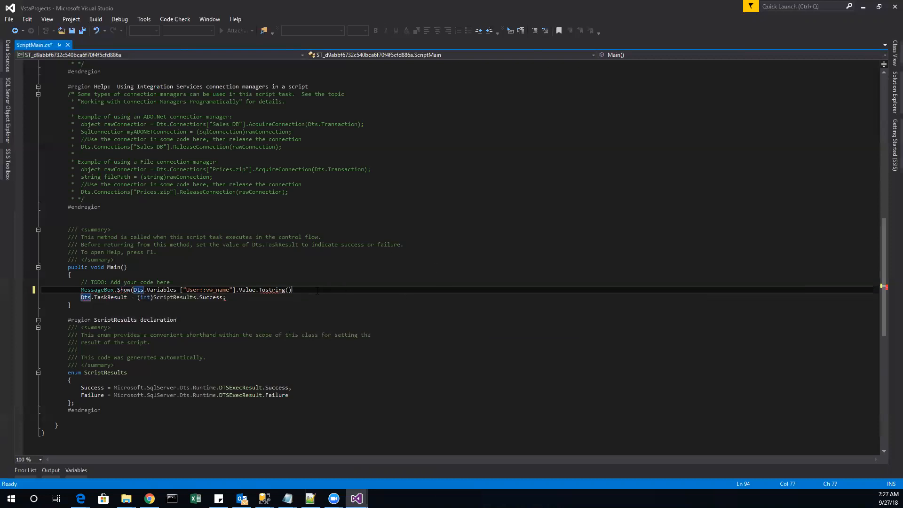
pyautogui.write('(')
pyautogui.click(314, 323)
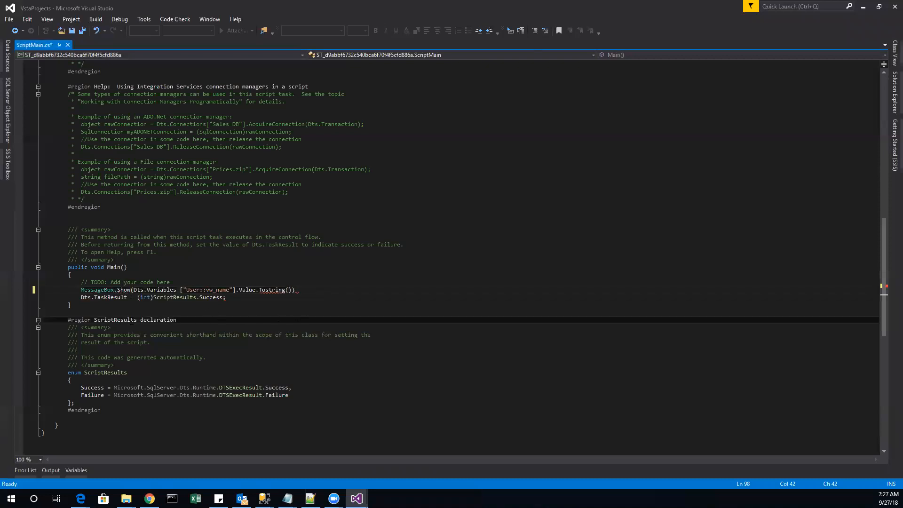
# Correct the method after Value to ToString() and end the MessageBox statement with );
pyautogui.moveTo(293, 291); pyautogui.dragTo(257, 293)
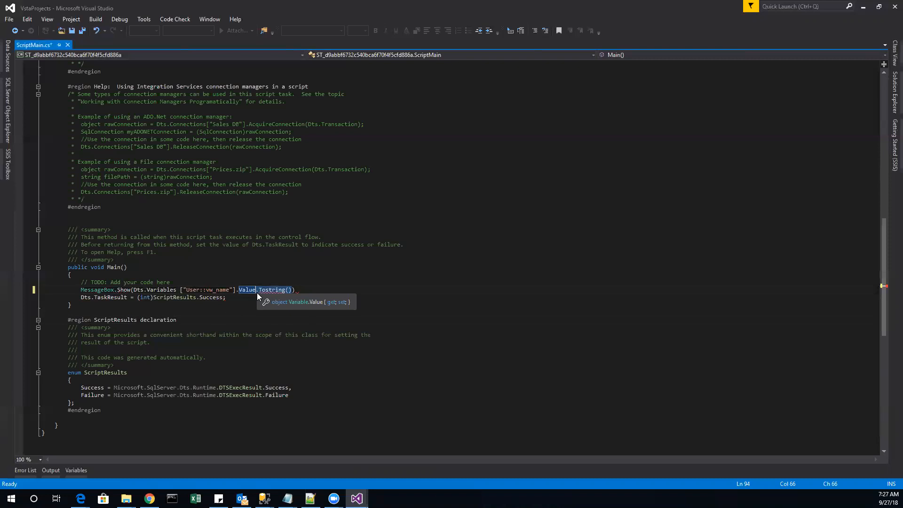
pyautogui.press('Delete')
pyautogui.write('.T')
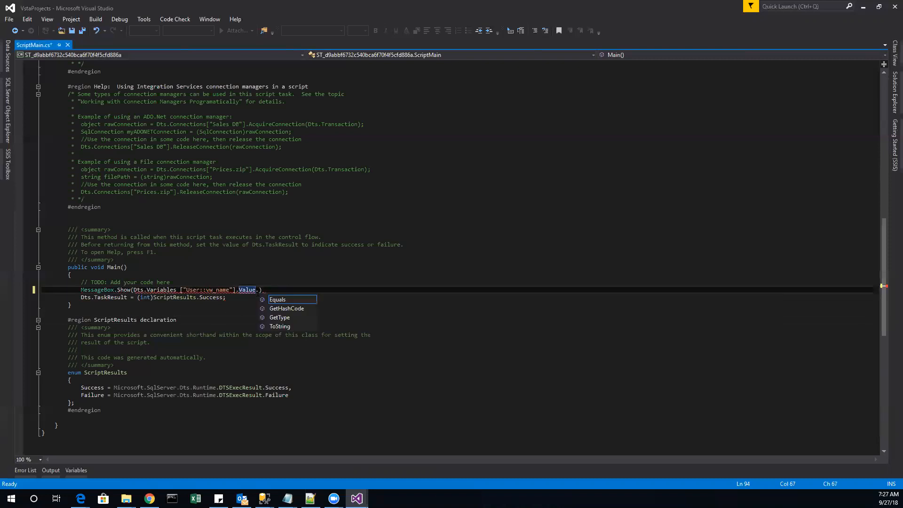
pyautogui.press('Tab')
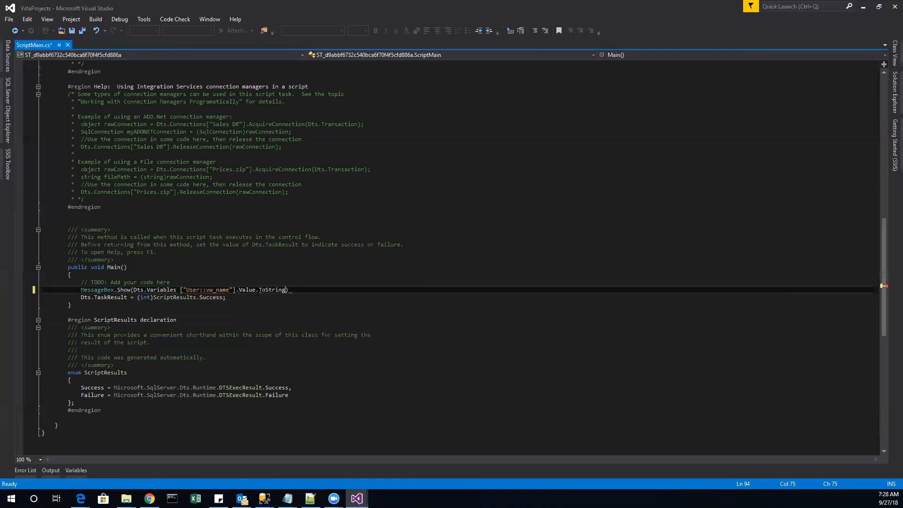
pyautogui.write('()')
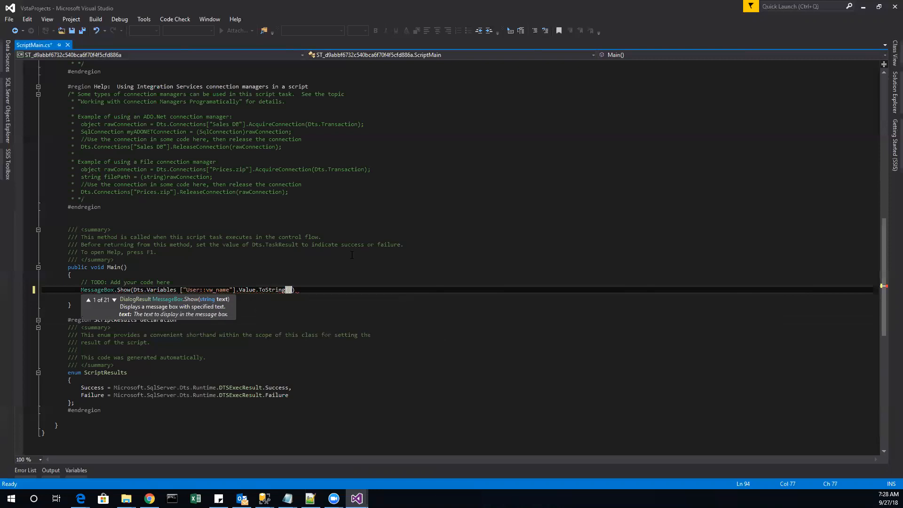
pyautogui.write(');')
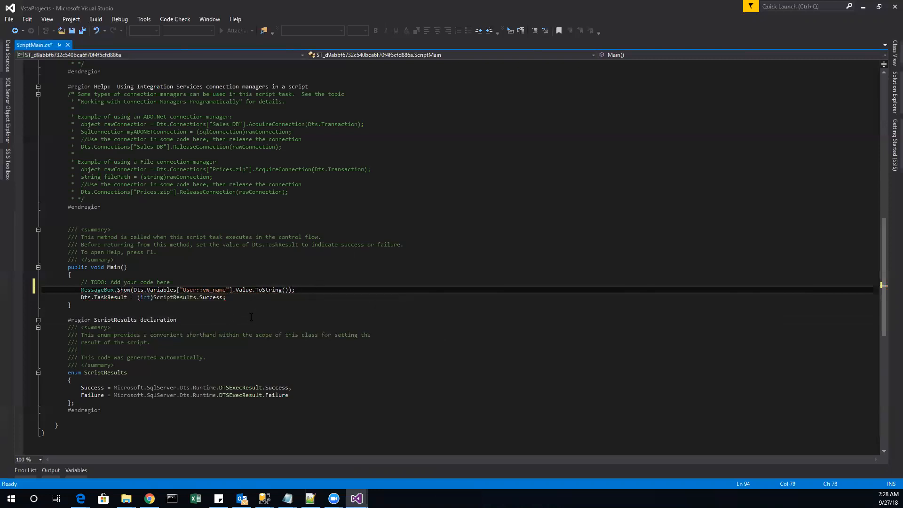
# Build the script project, close the script editor and accept the Script Task settings
pyautogui.click(95, 18)
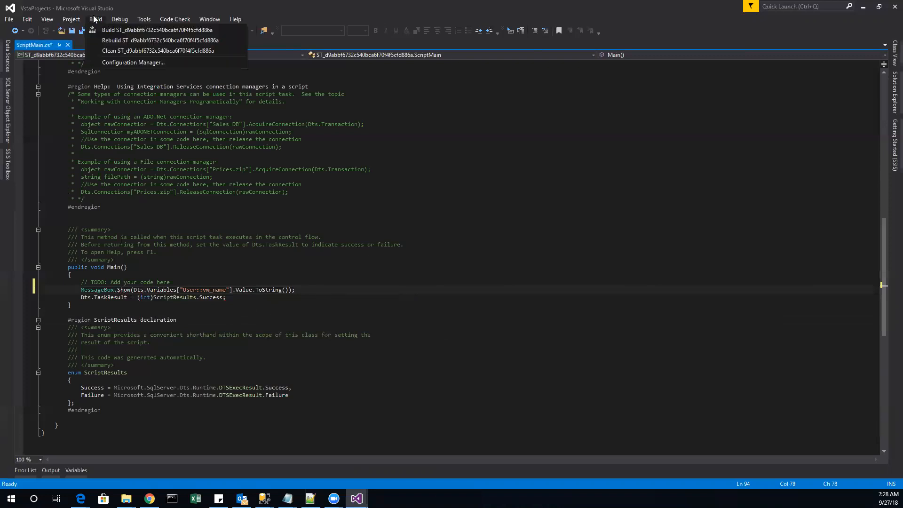
pyautogui.click(109, 28)
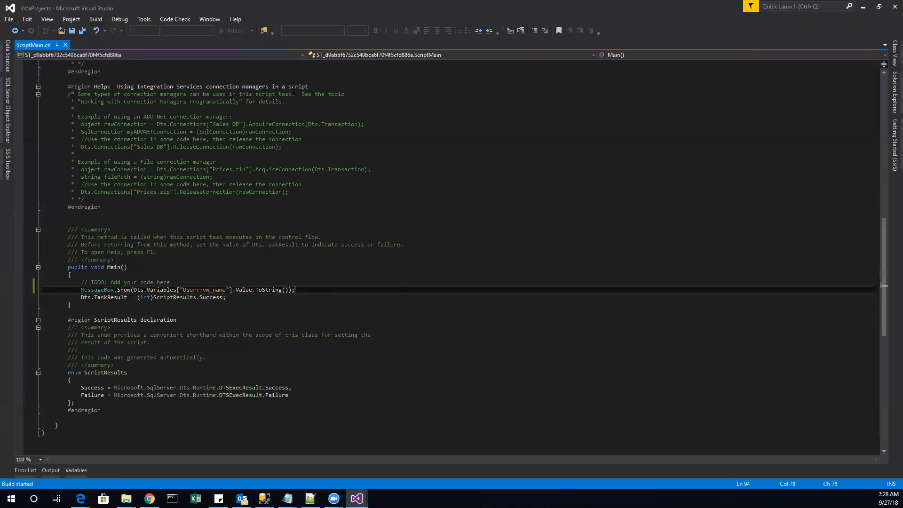
pyautogui.click(895, 7)
pyautogui.click(492, 376)
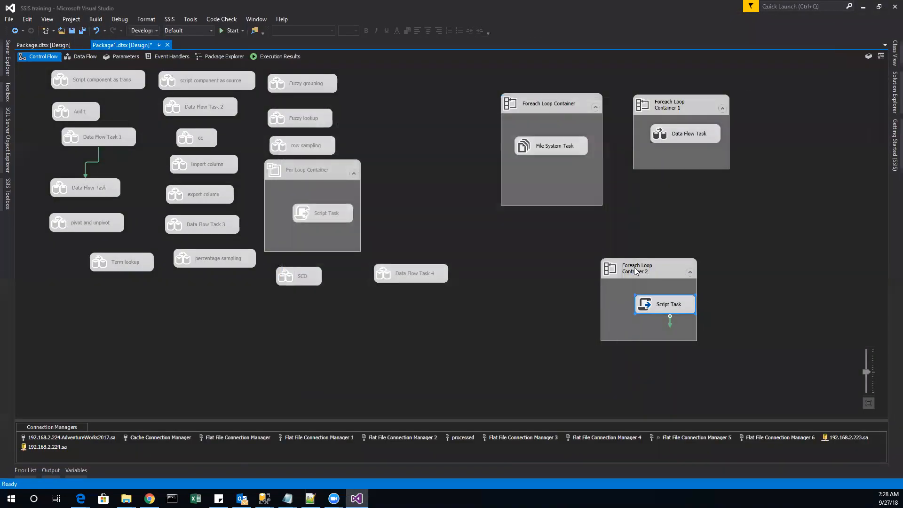
# Execute Foreach Loop Container 2, dismiss several of its view-name message boxes, and stop debugging
pyautogui.rightClick(635, 271)
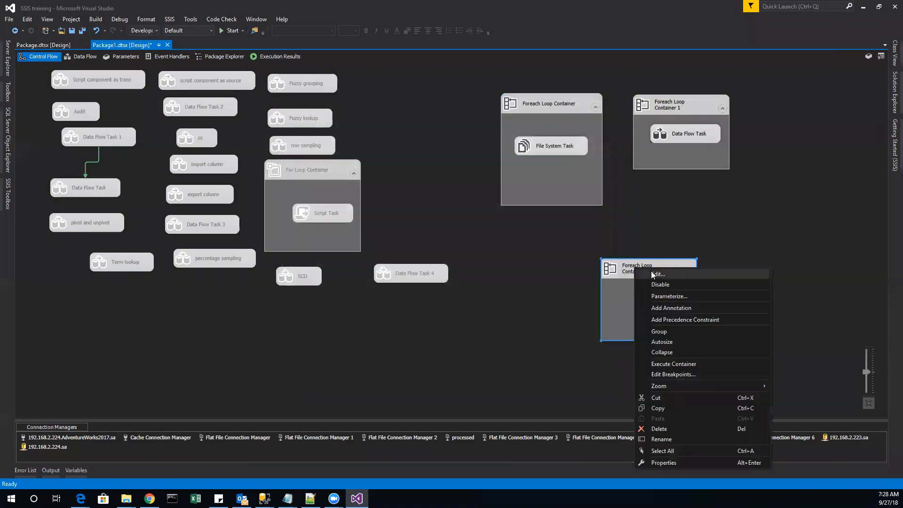
pyautogui.click(687, 364)
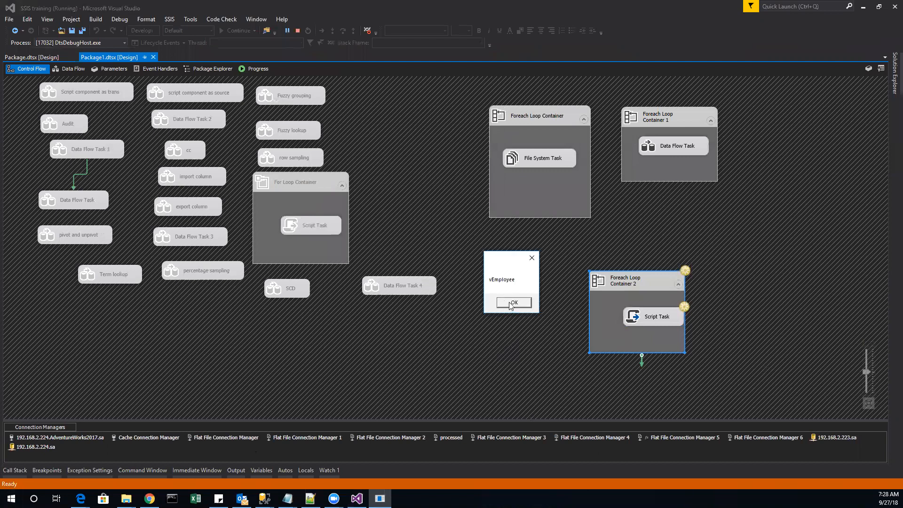
pyautogui.click(512, 303)
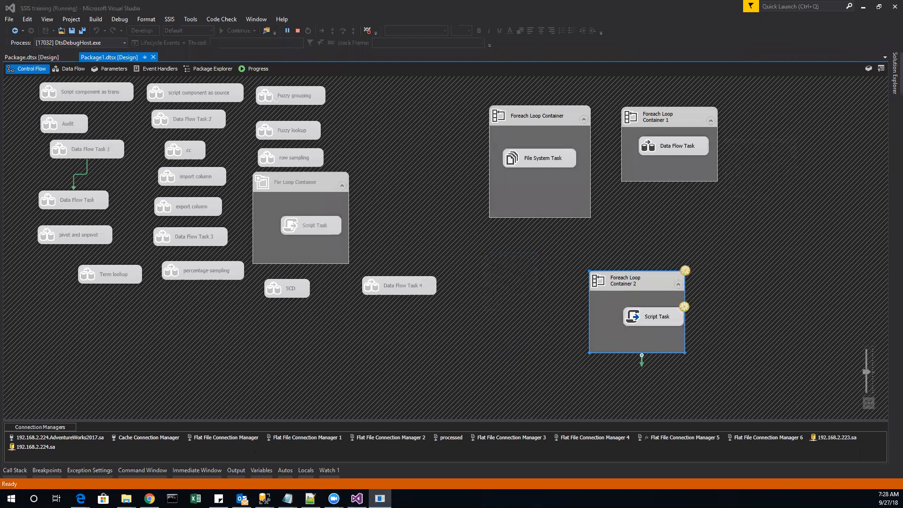
pyautogui.click(681, 162)
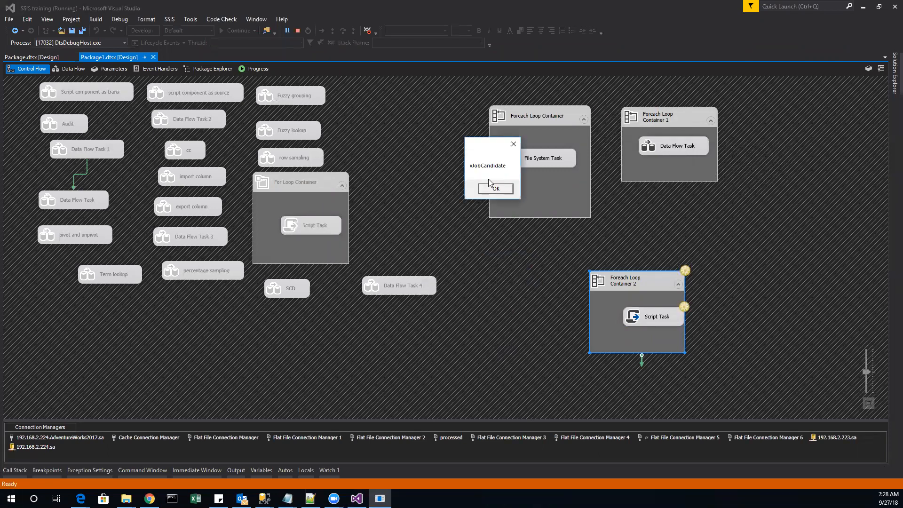
pyautogui.click(490, 193)
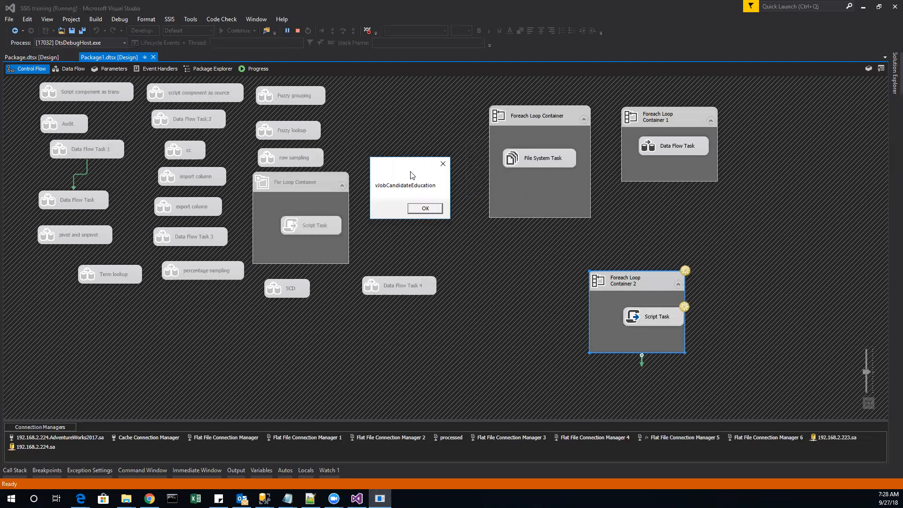
pyautogui.click(425, 211)
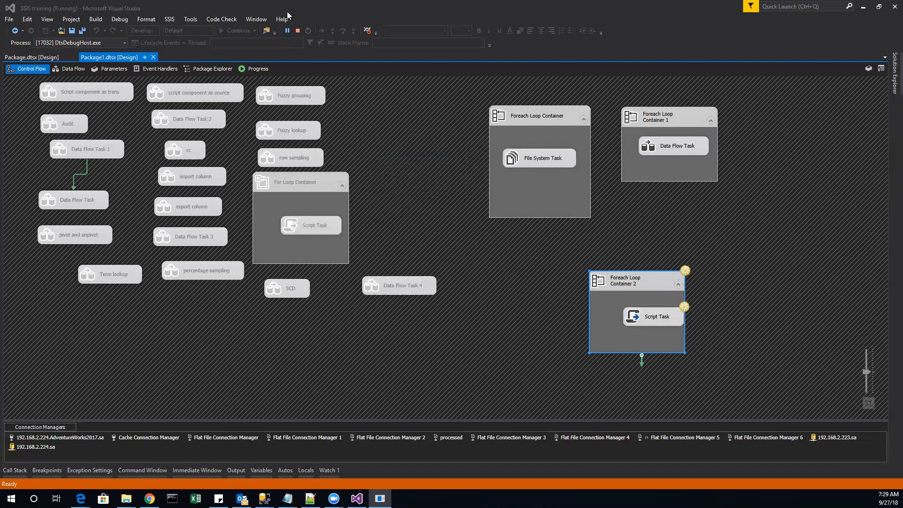
pyautogui.click(298, 31)
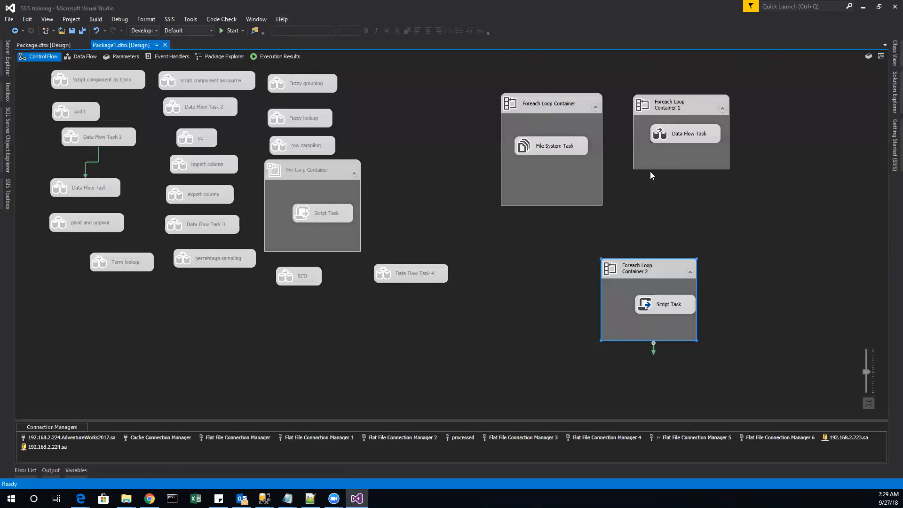
# Add a wide Sequence Container to the control flow below the Term lookup, percentage sampling and SCD tasks
pyautogui.click(7, 195)
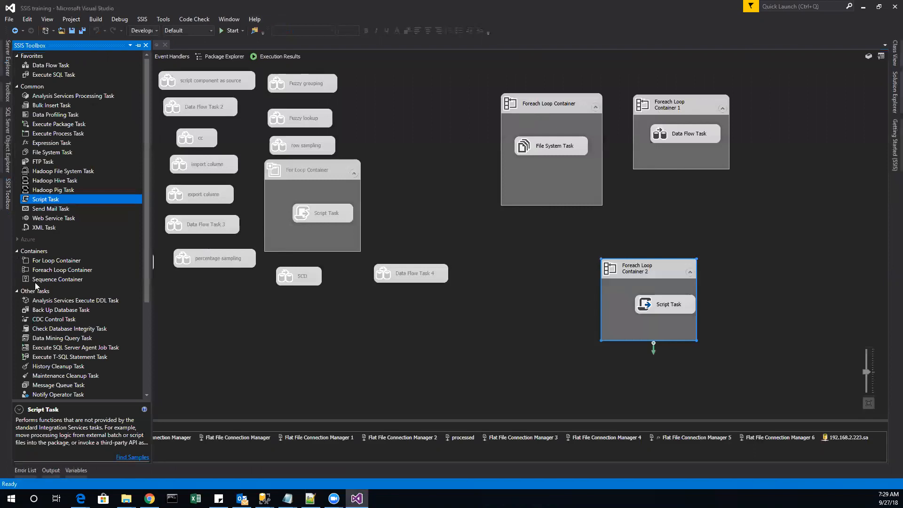
pyautogui.click(57, 282)
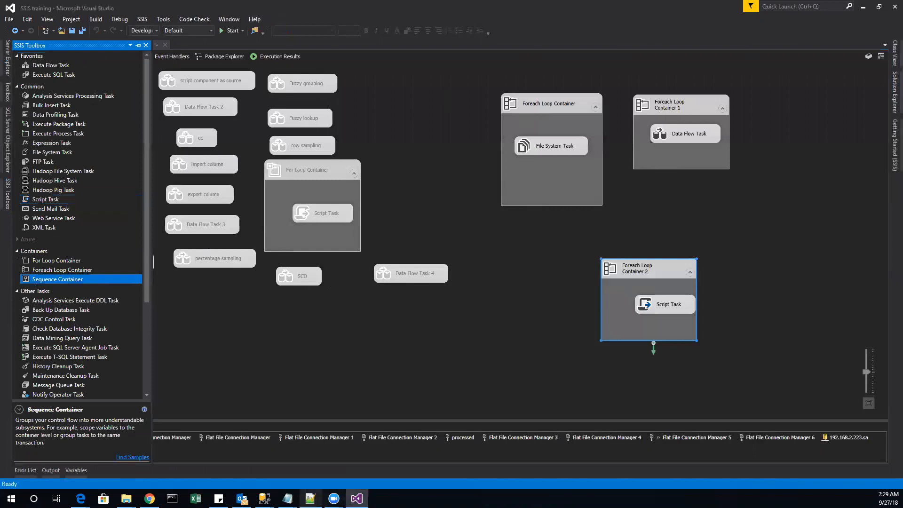
pyautogui.moveTo(335, 497)
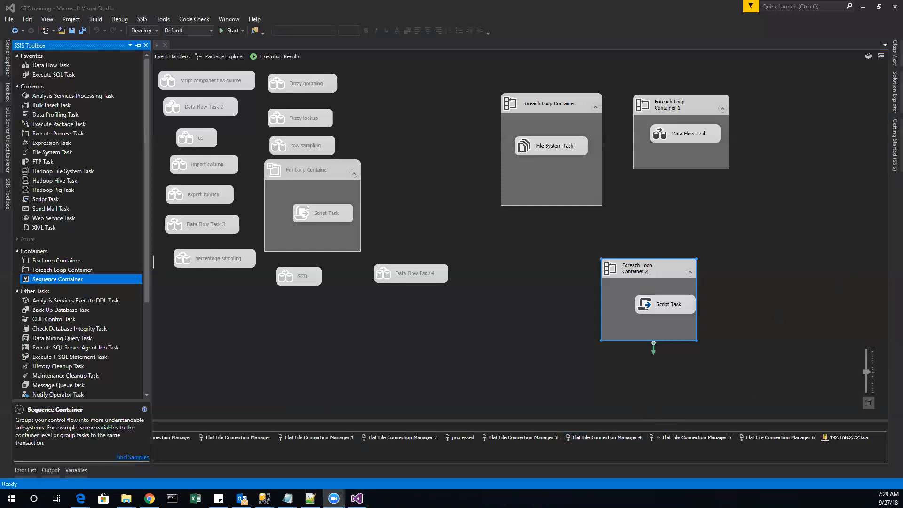
pyautogui.click(54, 284)
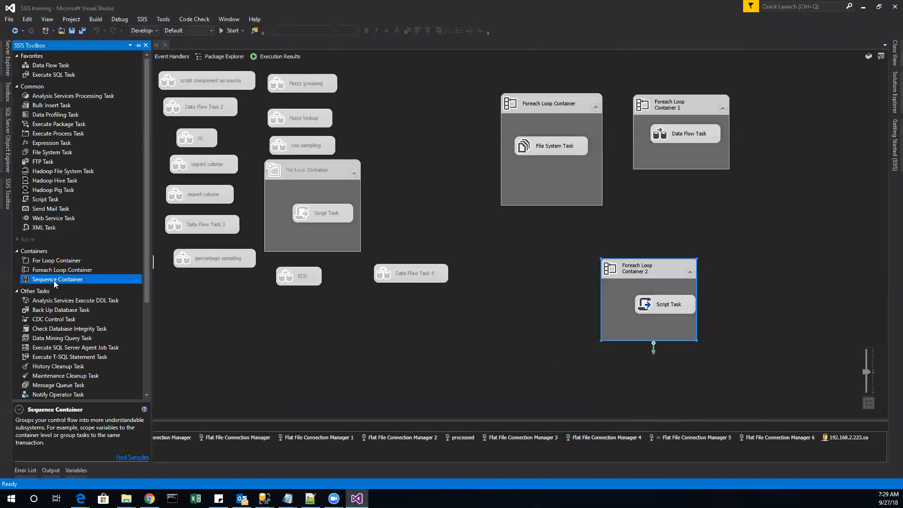
pyautogui.moveTo(55, 283)
pyautogui.mouseDown()
pyautogui.moveTo(164, 315)
pyautogui.moveTo(71, 305)
pyautogui.moveTo(69, 281)
pyautogui.mouseUp()
pyautogui.moveTo(61, 280); pyautogui.dragTo(118, 294)
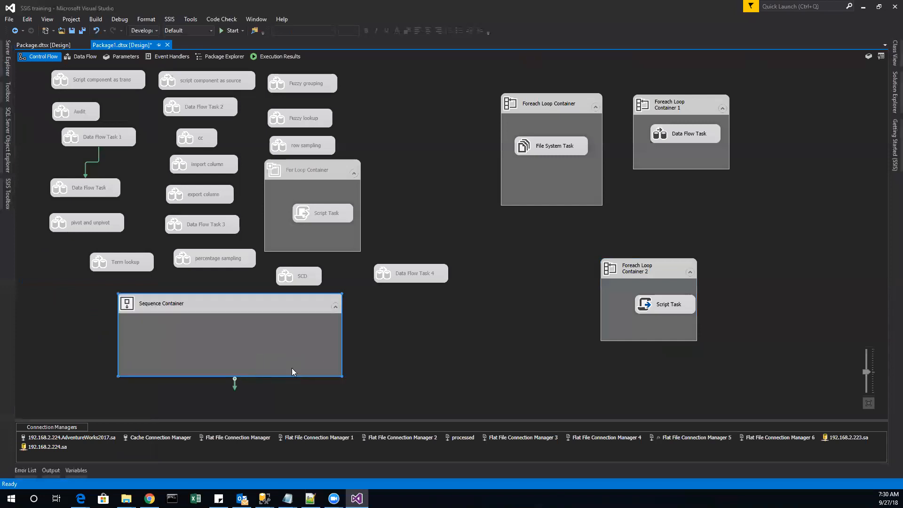
# Enlarge the Sequence Container and move Data Flow Task 4, percentage sampling and Data Flow Task 3 into it
pyautogui.moveTo(342, 377); pyautogui.dragTo(376, 408)
pyautogui.moveTo(421, 272); pyautogui.dragTo(181, 331)
pyautogui.click(224, 243)
pyautogui.moveTo(225, 242); pyautogui.dragTo(194, 368)
pyautogui.moveTo(200, 209); pyautogui.dragTo(276, 388)
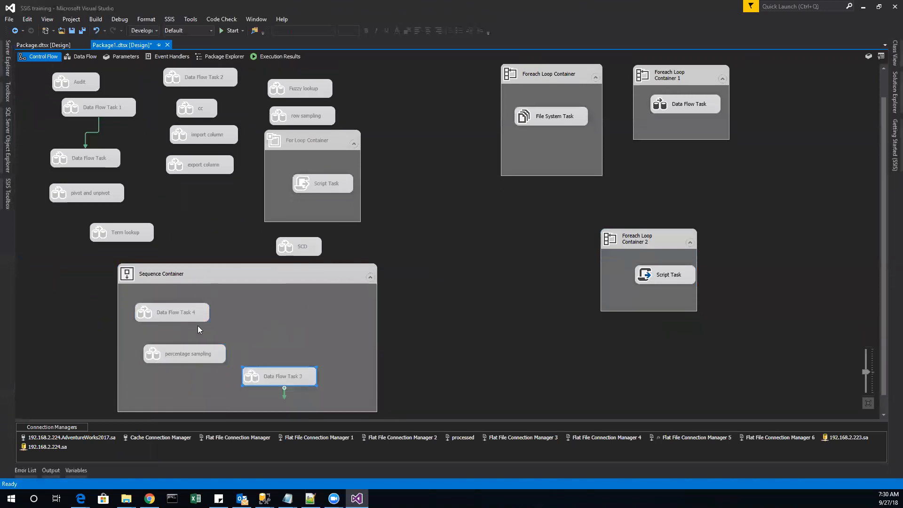
# Link Data Flow Task 4 to percentage sampling and percentage sampling to Data Flow Task 3 with precedence constraints
pyautogui.click(173, 314)
pyautogui.moveTo(173, 324); pyautogui.dragTo(187, 358)
pyautogui.click(187, 359)
pyautogui.moveTo(280, 385); pyautogui.dragTo(283, 382)
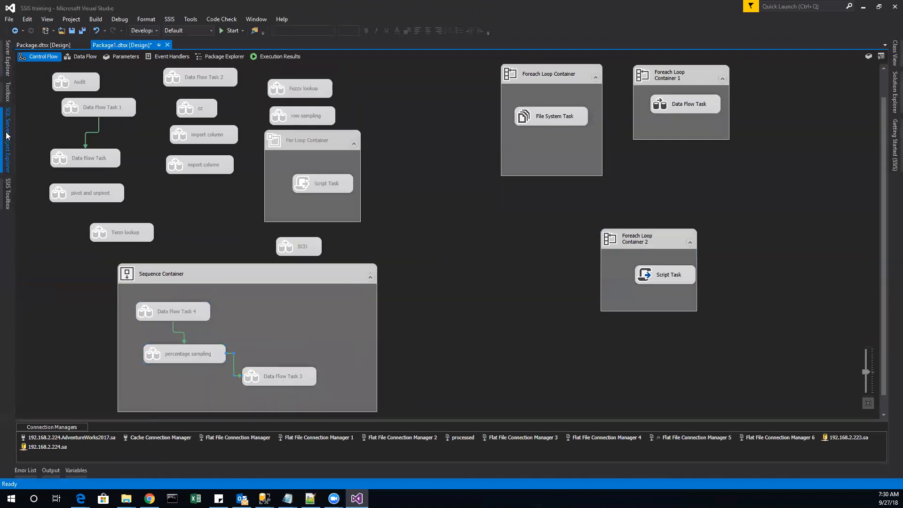
# Add a second Sequence Container to the control flow between the first one and Foreach Loop Container 2
pyautogui.click(7, 194)
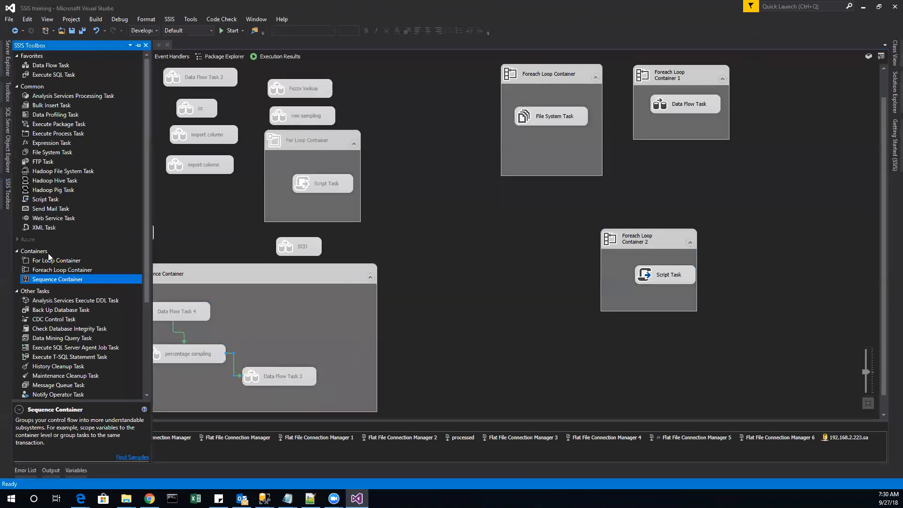
pyautogui.moveTo(51, 280); pyautogui.dragTo(451, 268)
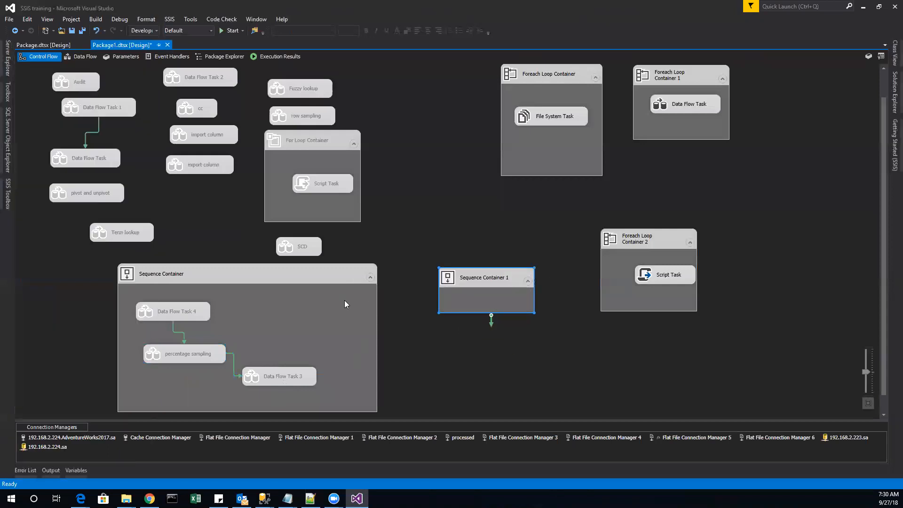
pyautogui.click(210, 361)
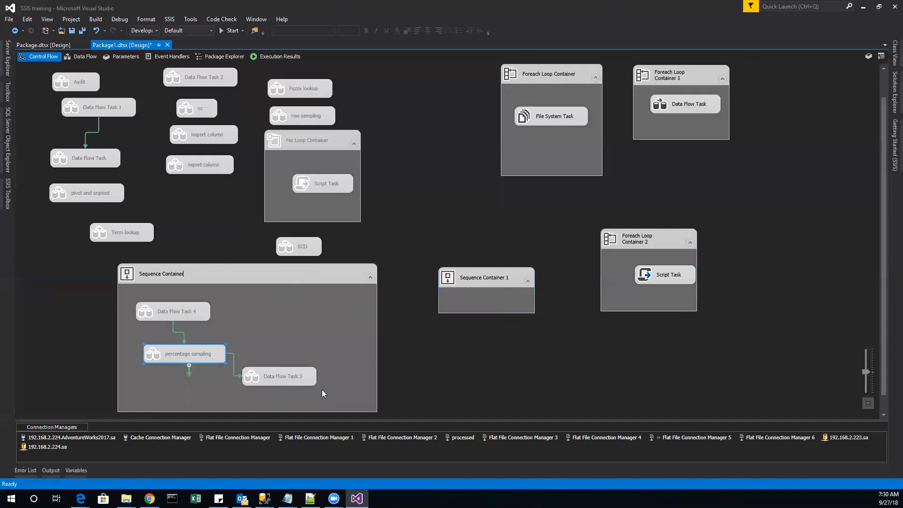
pyautogui.click(185, 311)
pyautogui.click(177, 357)
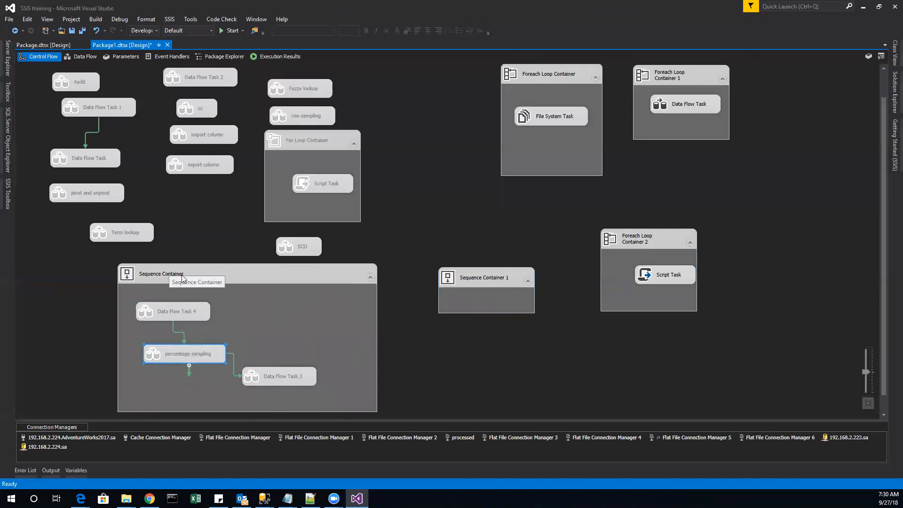
pyautogui.click(200, 270)
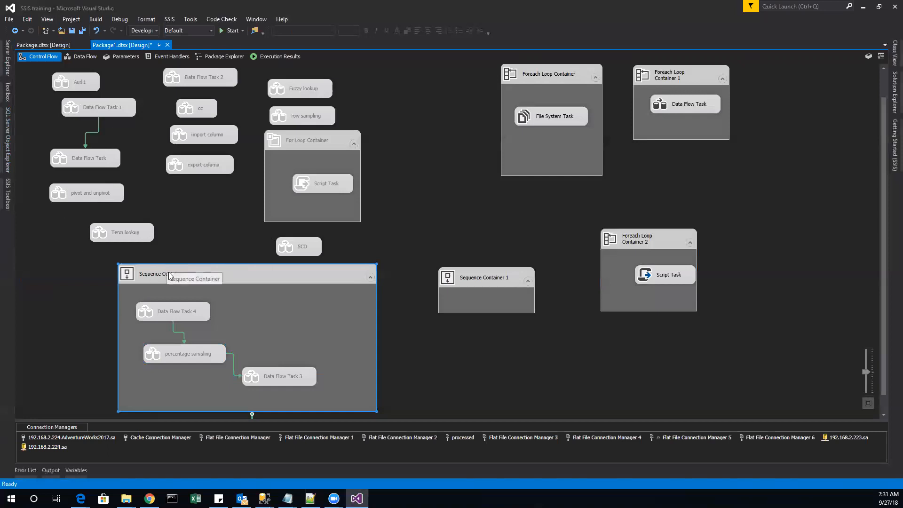
pyautogui.click(184, 278)
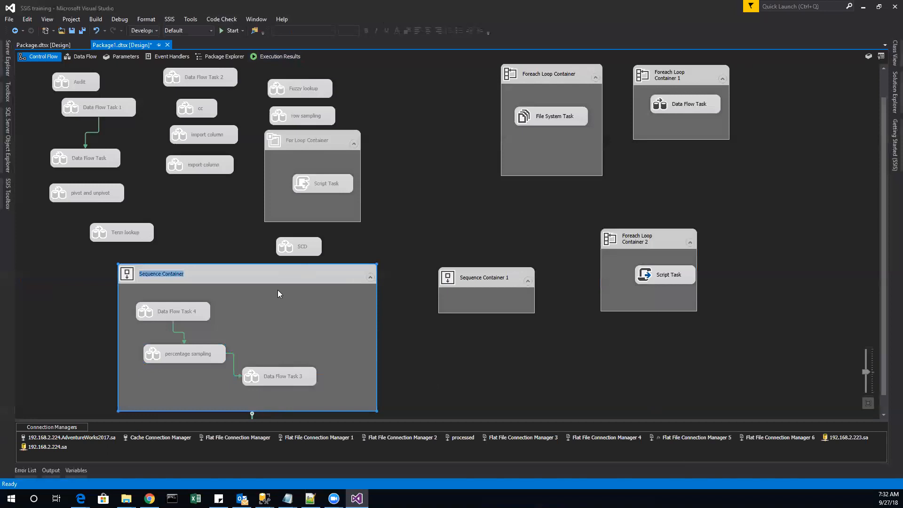
# Examine the properties of the first Sequence Container and of Data Flow Task 4 inside it, and close the properties
pyautogui.click(262, 259)
pyautogui.click(268, 279)
pyautogui.press('F4')
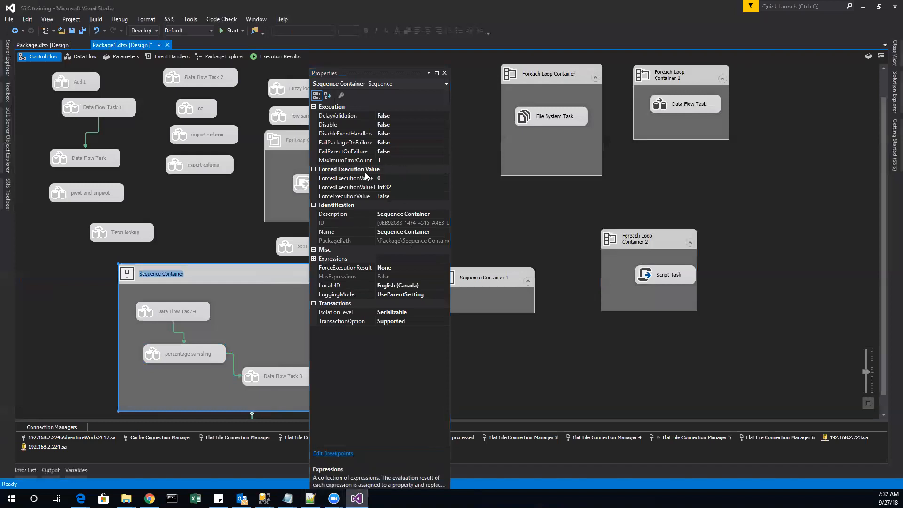
pyautogui.click(200, 312)
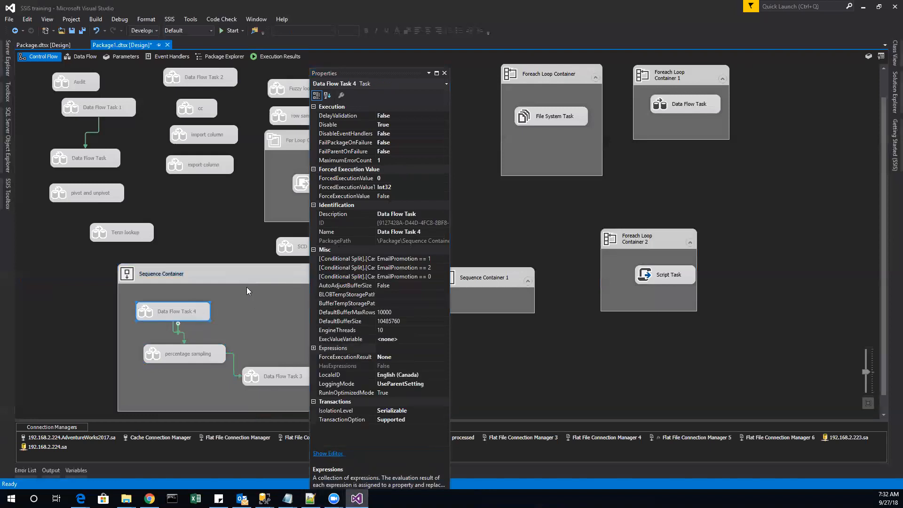
pyautogui.click(259, 276)
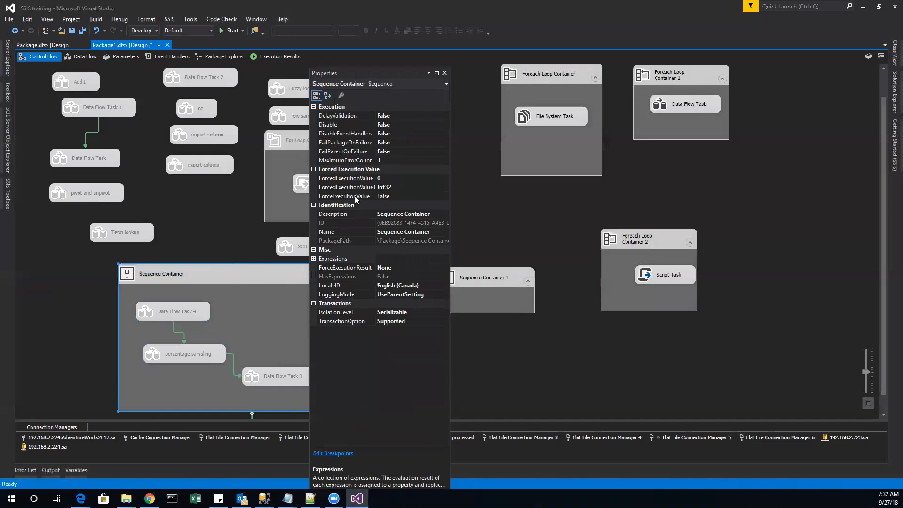
pyautogui.click(445, 73)
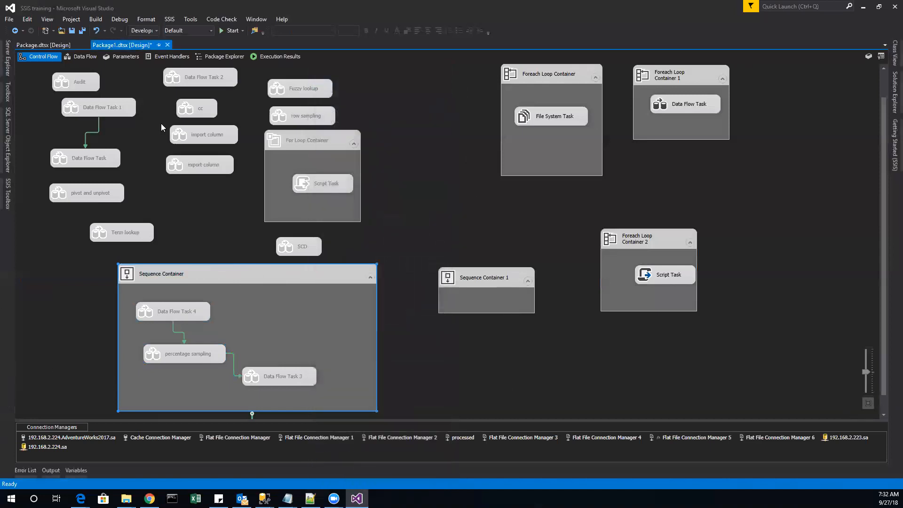